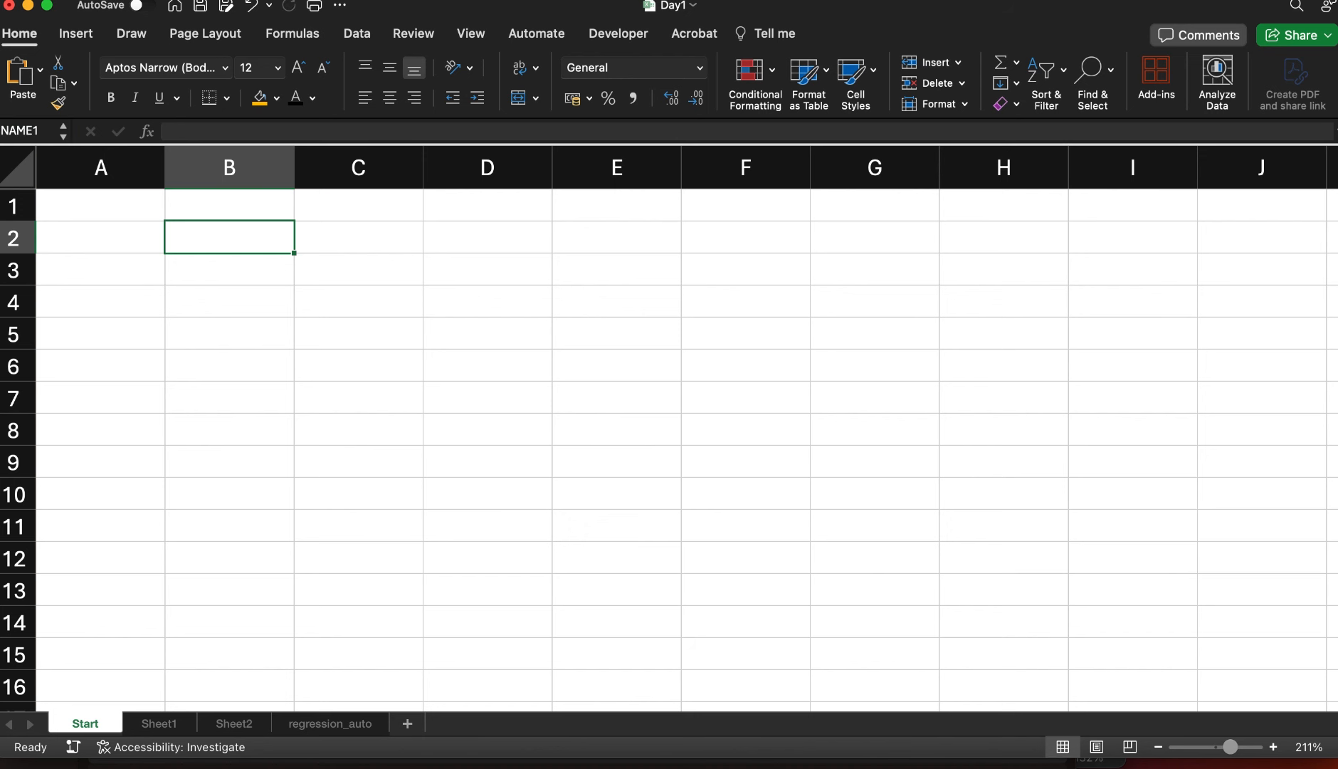
Try a formula in cell C2 of the Start sheet that references the named range NAME1, and clear it
{"action": "left_click", "coordinate": [203, 292]}
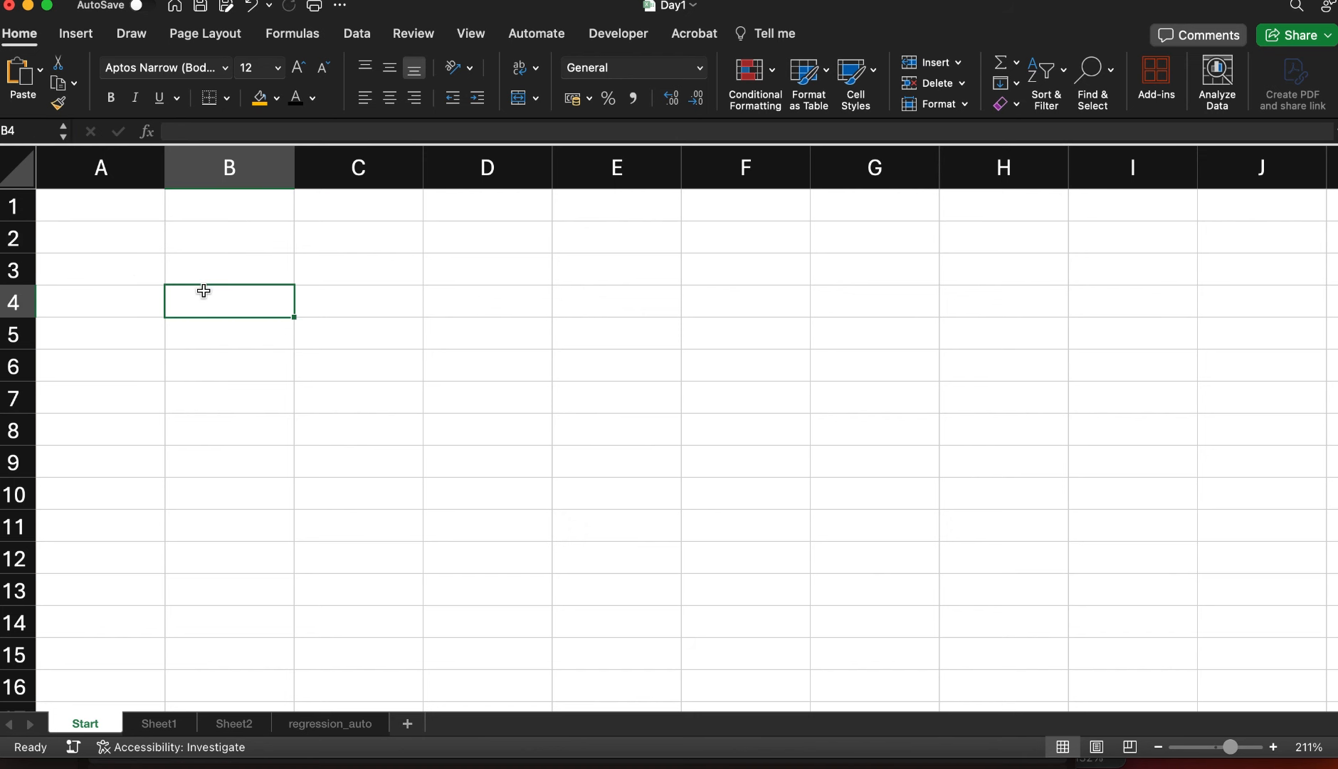
{"action": "left_click", "coordinate": [212, 242]}
{"action": "left_click", "coordinate": [358, 242]}
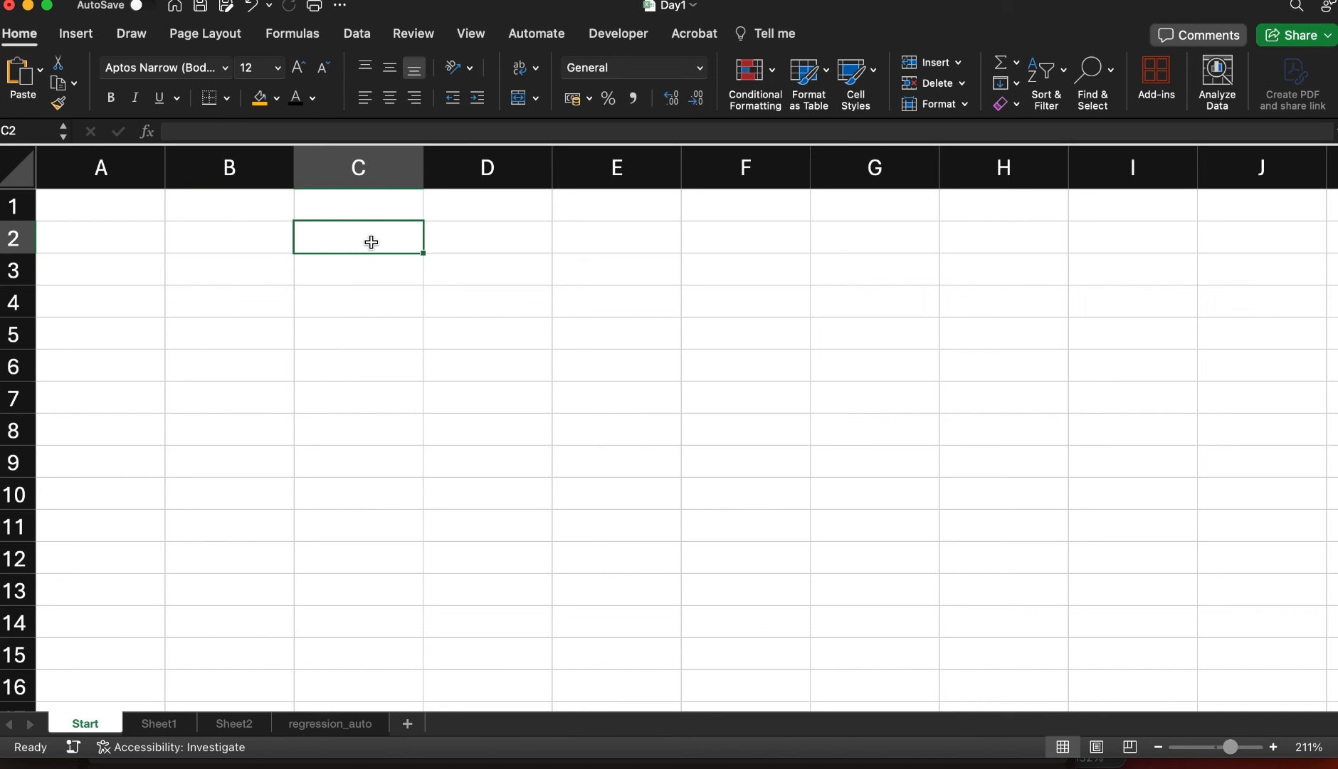
{"action": "type", "text": "="}
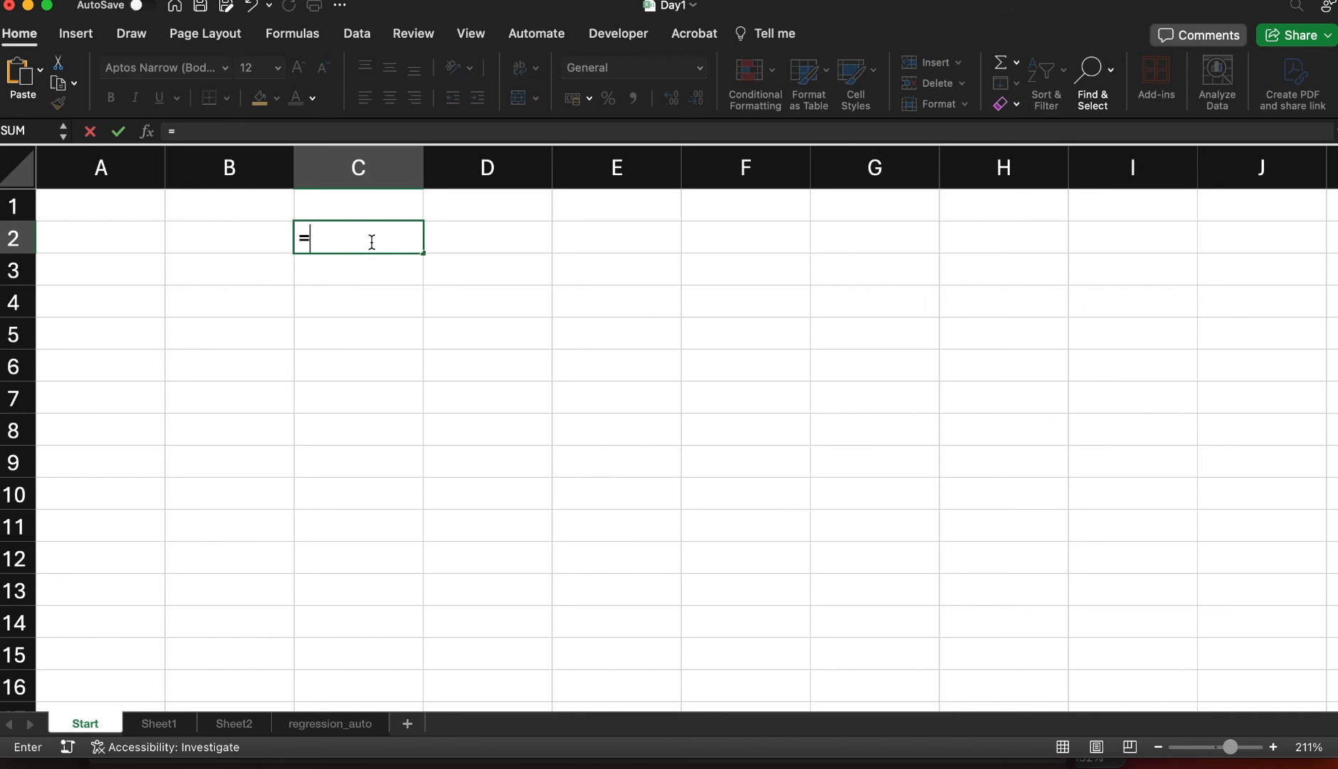
{"action": "type", "text": "nam"}
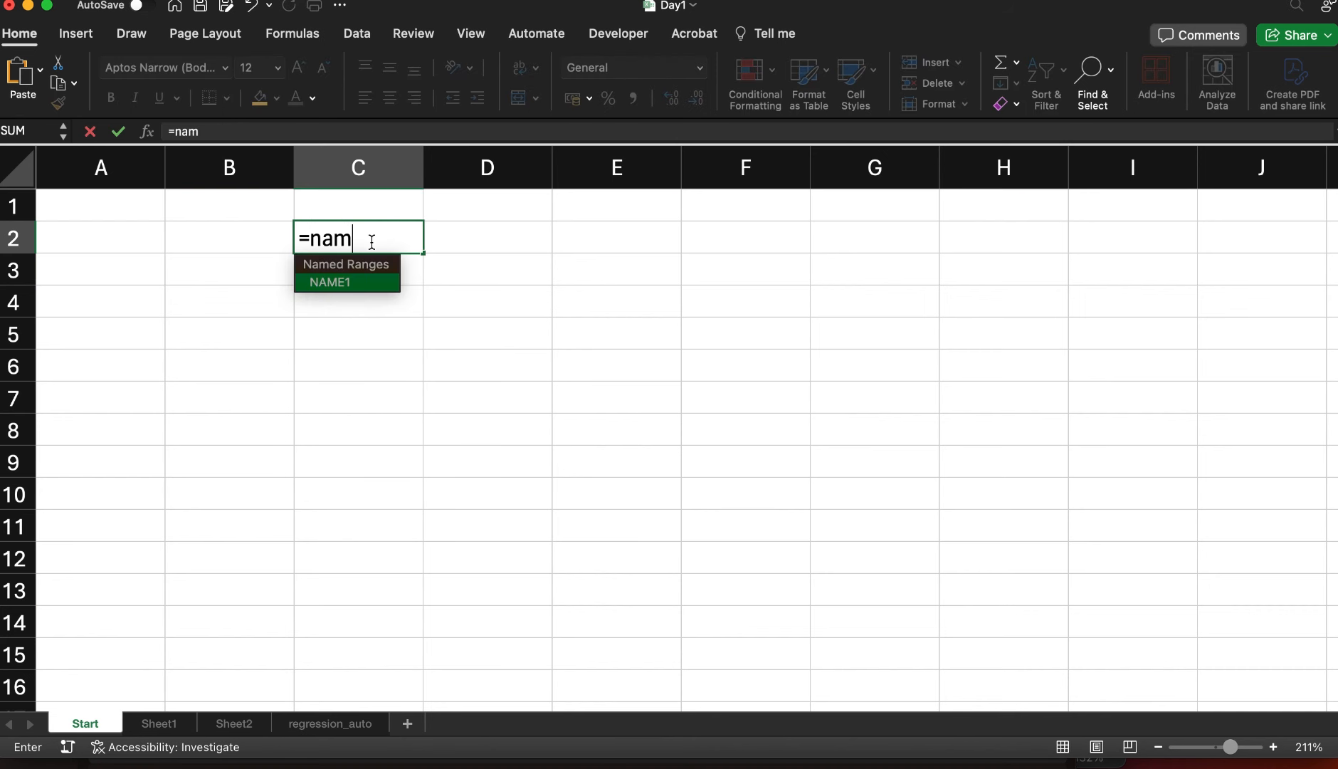
{"action": "double_click", "coordinate": [358, 284]}
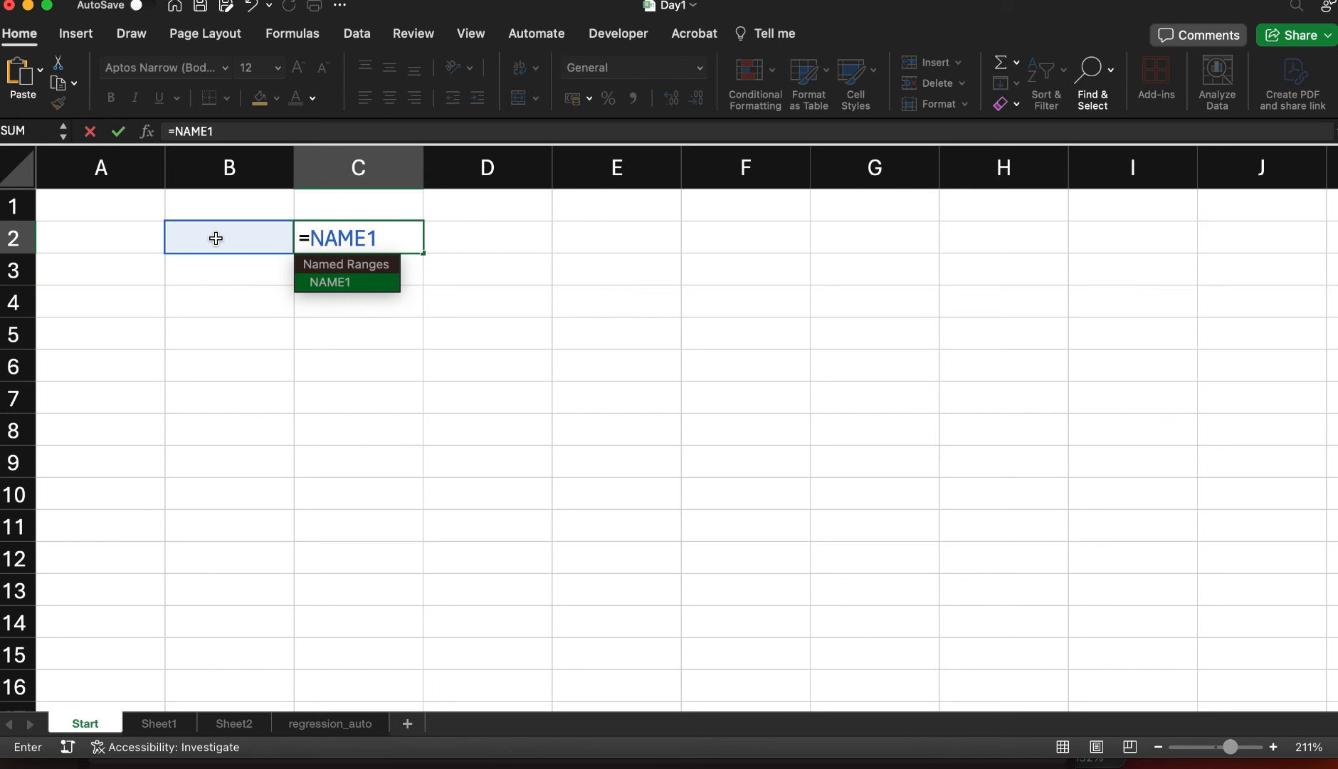
{"action": "key", "text": "BackSpace"}
{"action": "key", "text": "BackSpace"}
{"action": "key", "text": "BackSpace"}
{"action": "key", "text": "BackSpace"}
{"action": "key", "text": "BackSpace"}
{"action": "key", "text": "BackSpace"}
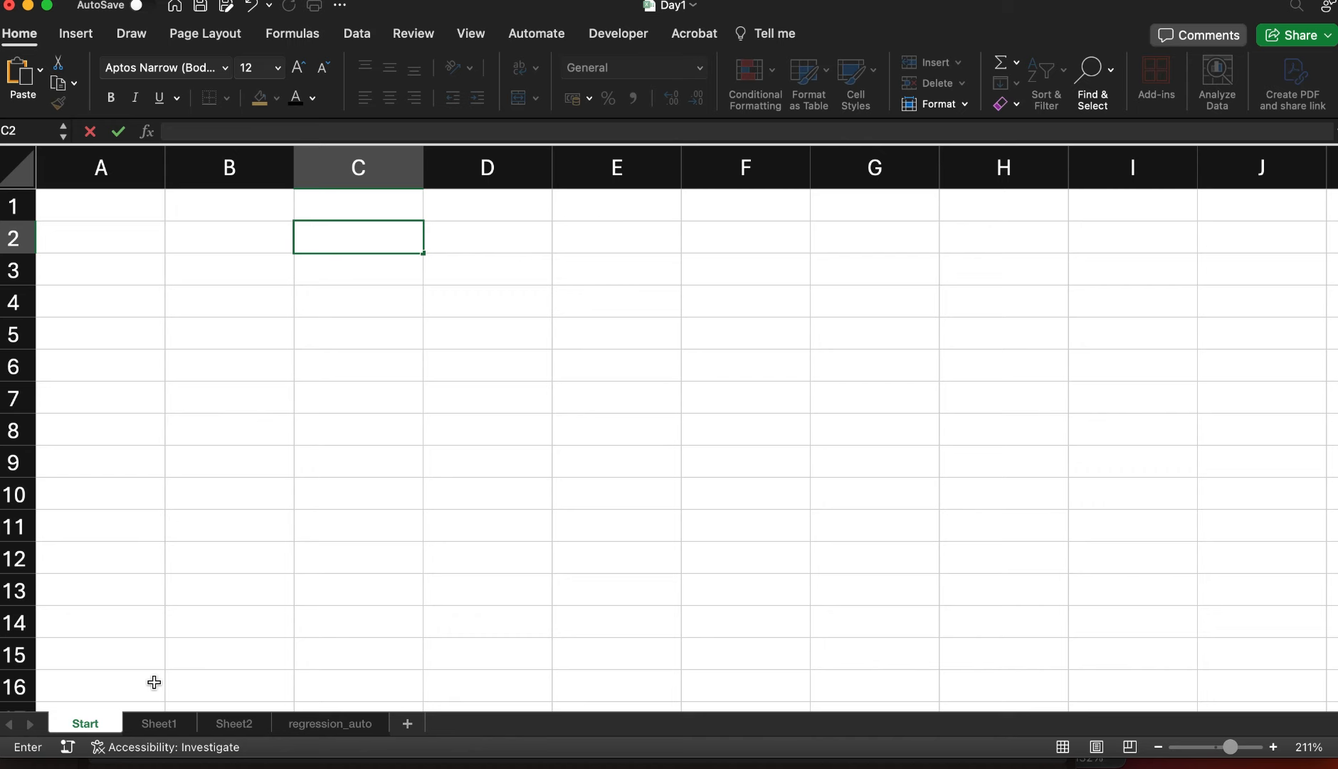
{"action": "left_click", "coordinate": [102, 723]}
Go through the existing sheets to regression_auto and add two blank worksheets after it
{"action": "left_click", "coordinate": [148, 723]}
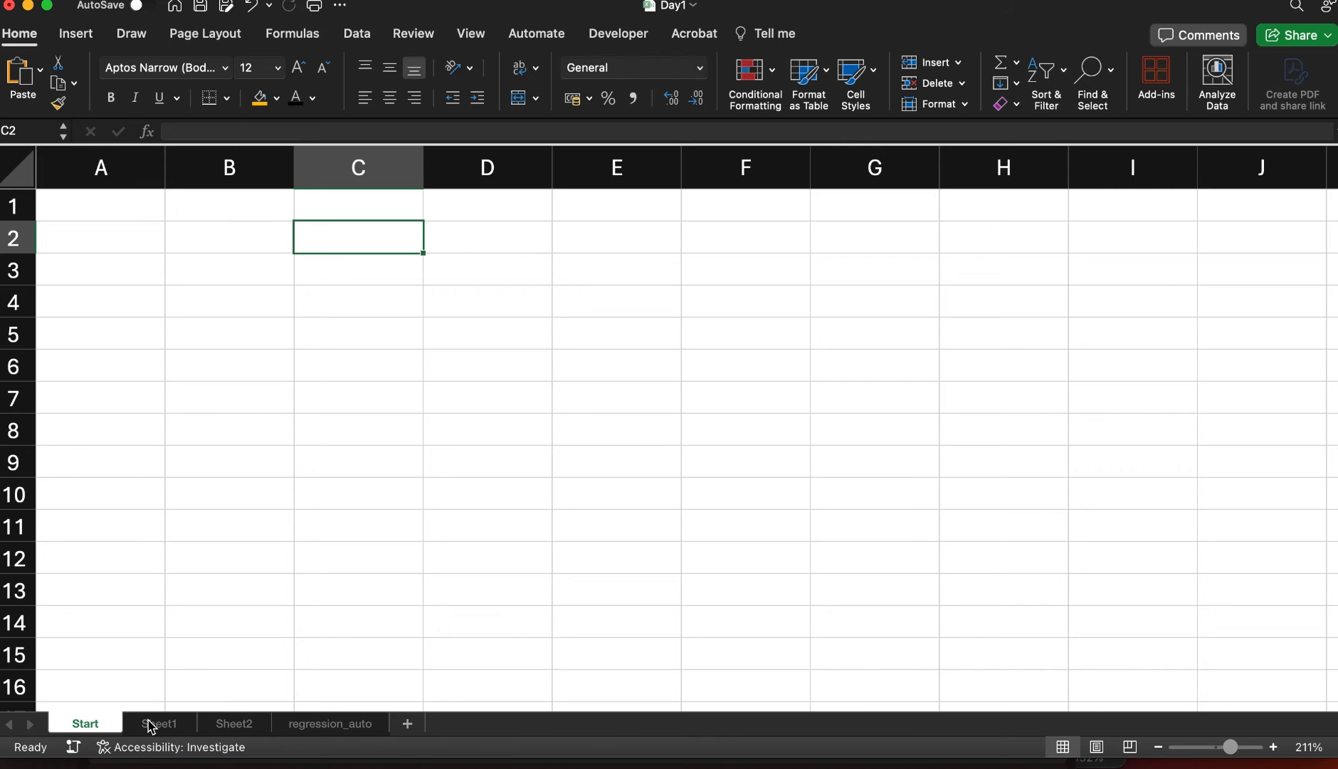
{"action": "left_click", "coordinate": [222, 723]}
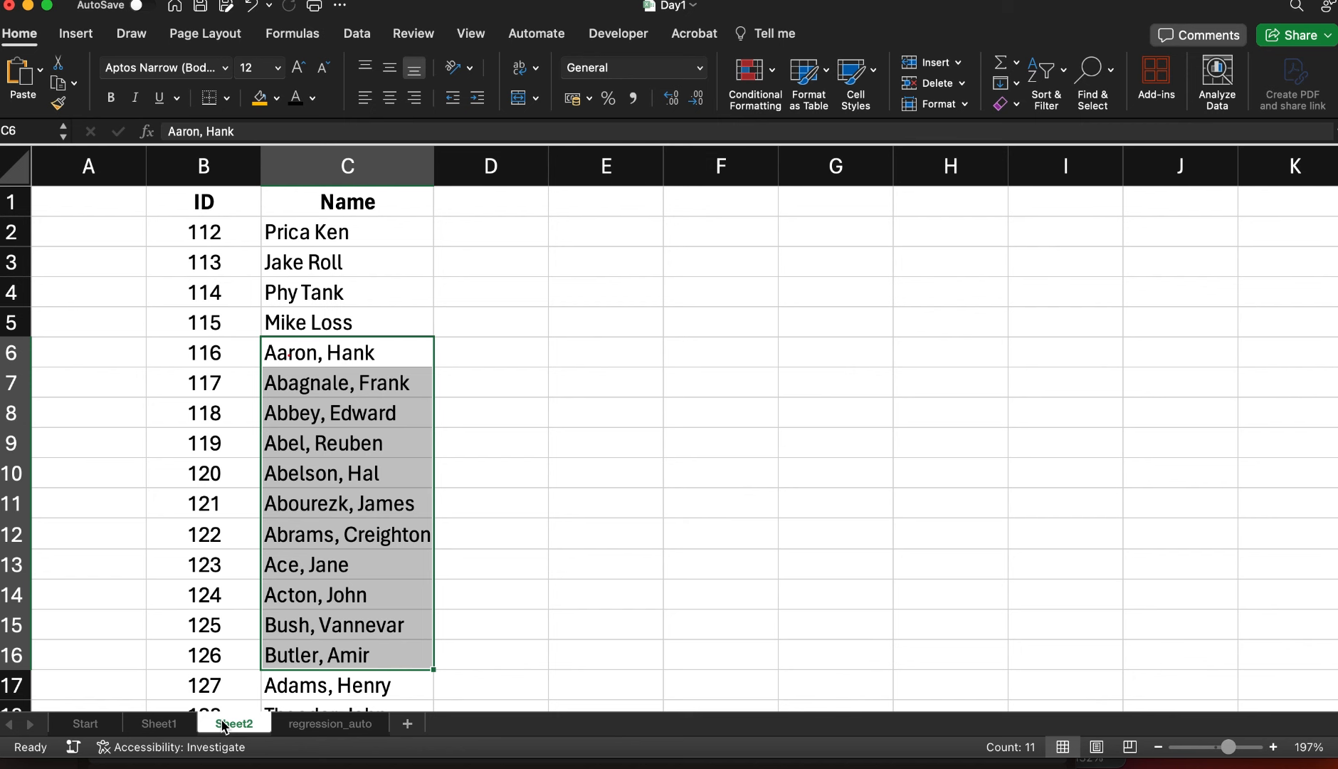
{"action": "left_click", "coordinate": [301, 725]}
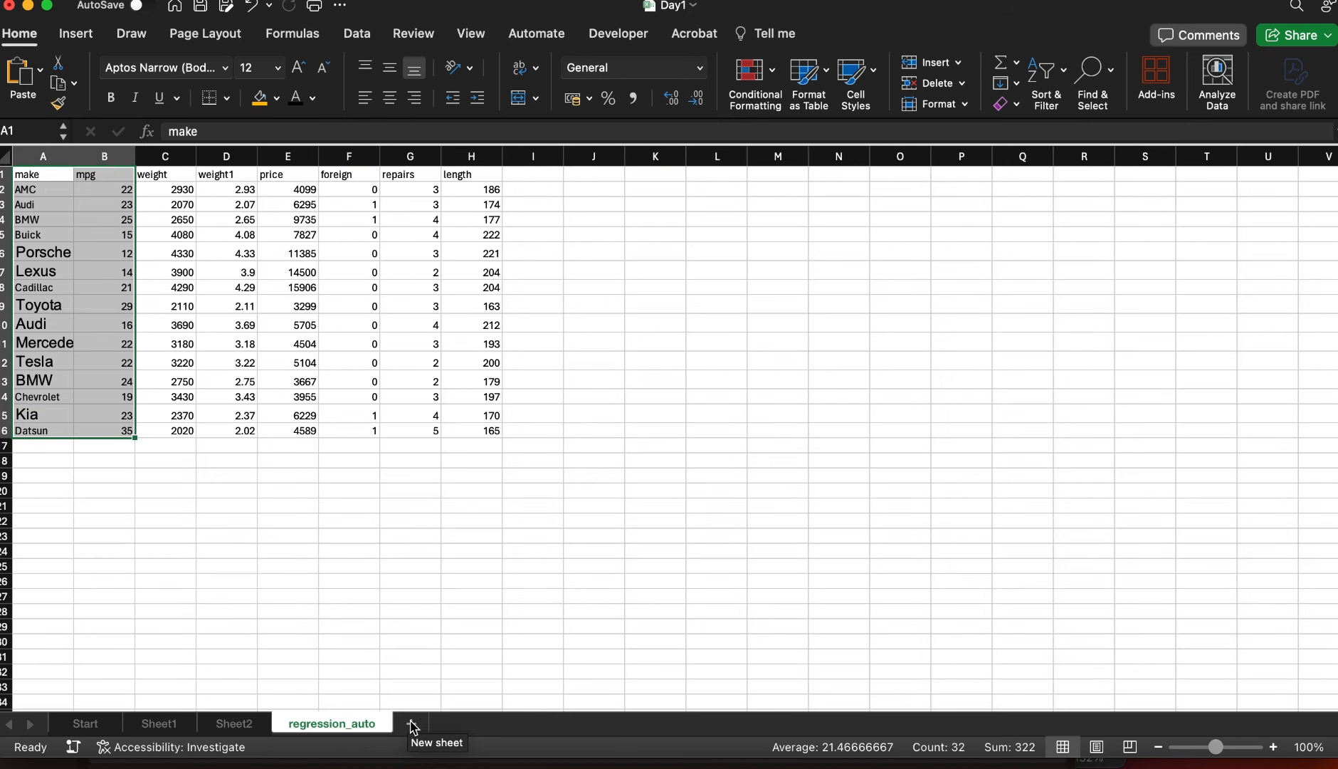
{"action": "left_click", "coordinate": [413, 725]}
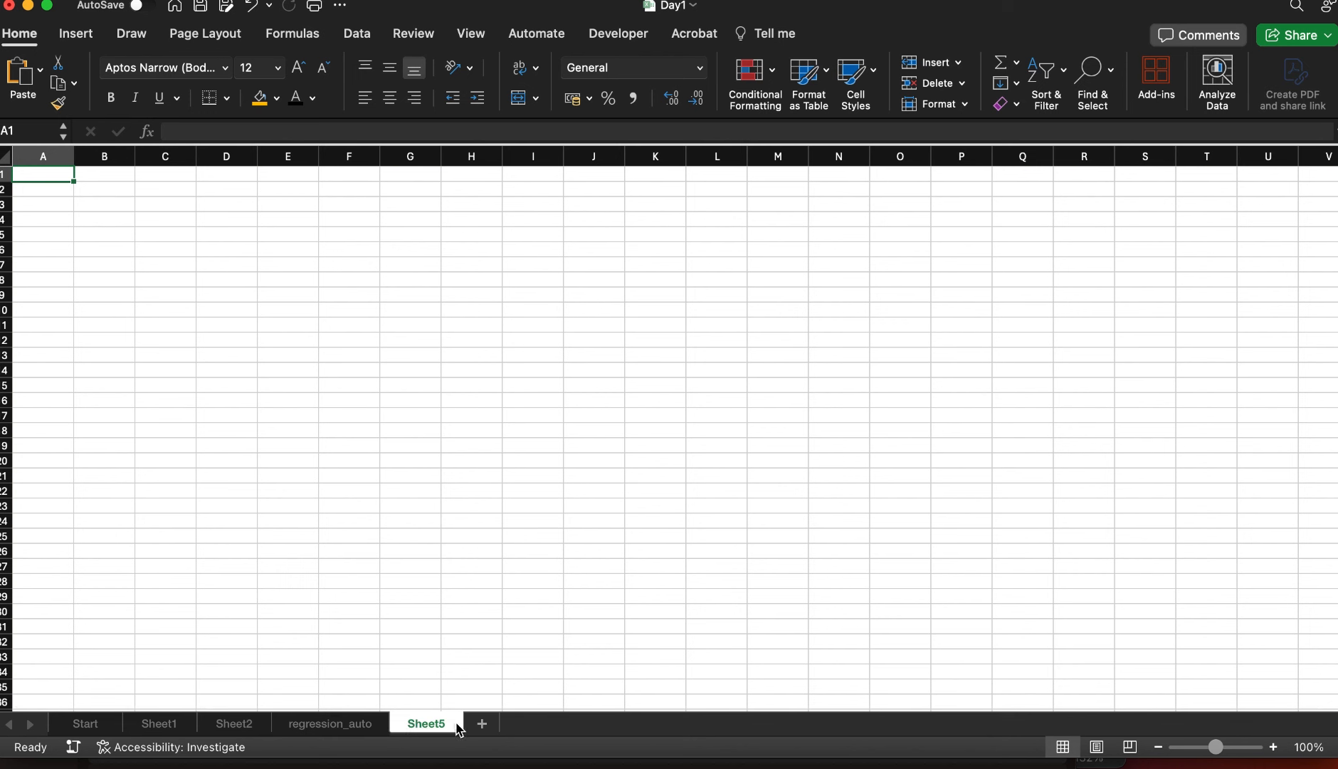
{"action": "left_click", "coordinate": [482, 724]}
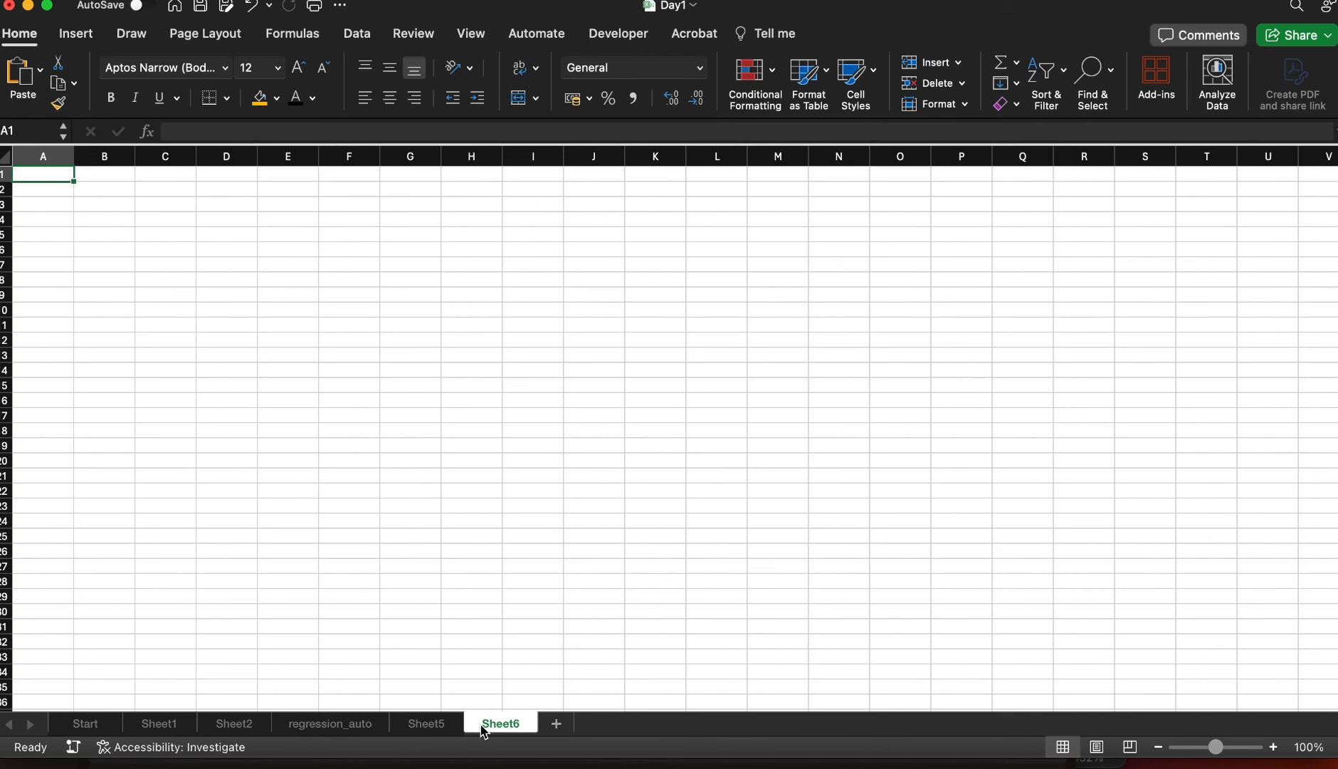
Rename the Sheet5 worksheet as MySheet
{"action": "left_click", "coordinate": [436, 726]}
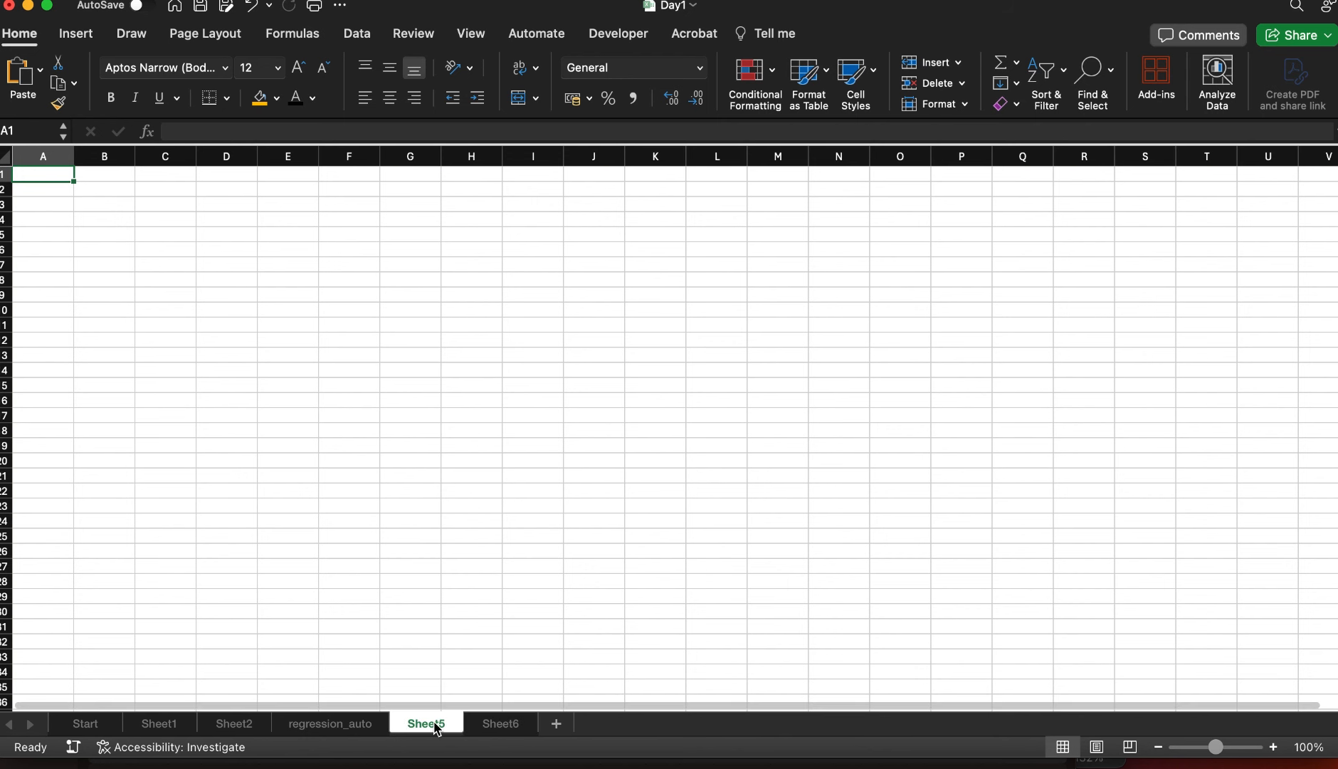
{"action": "double_click", "coordinate": [435, 725]}
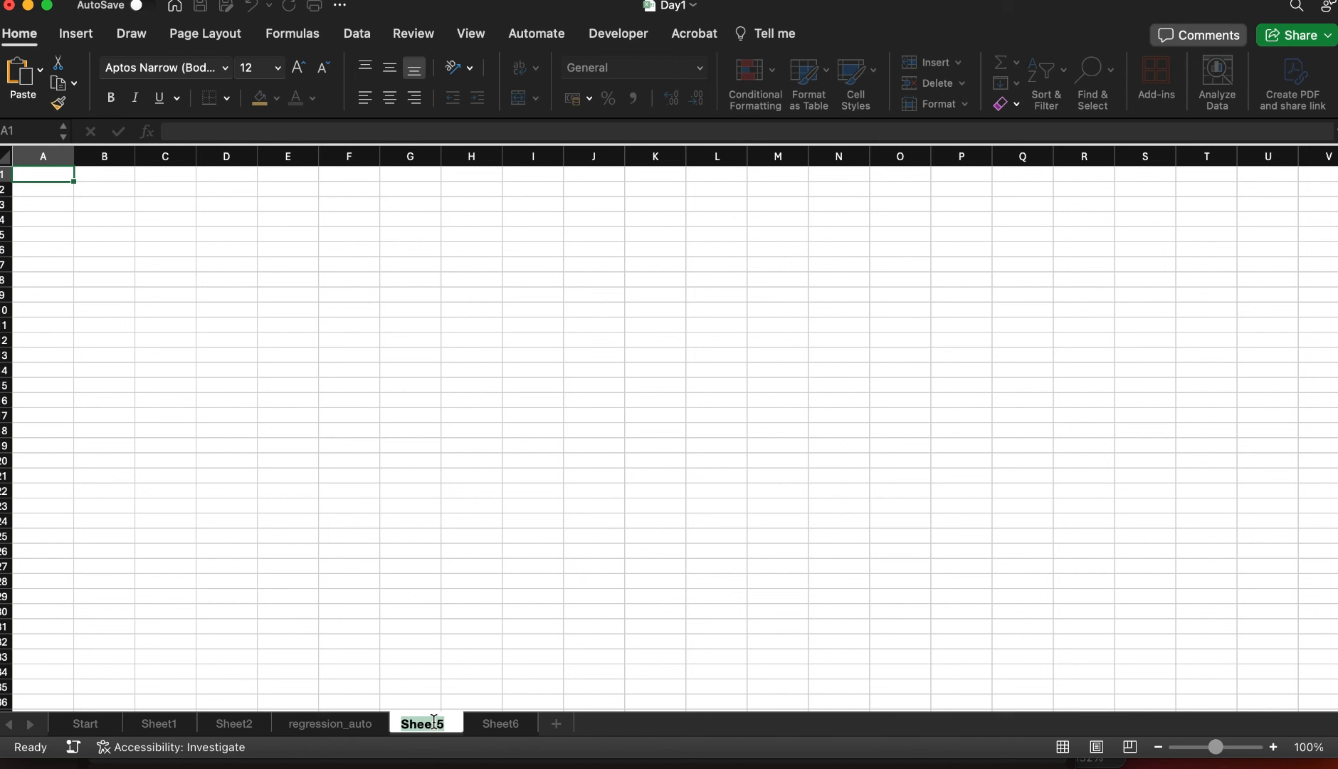
{"action": "key", "text": "BackSpace"}
{"action": "type", "text": "MySheet"}
{"action": "key", "text": "Return"}
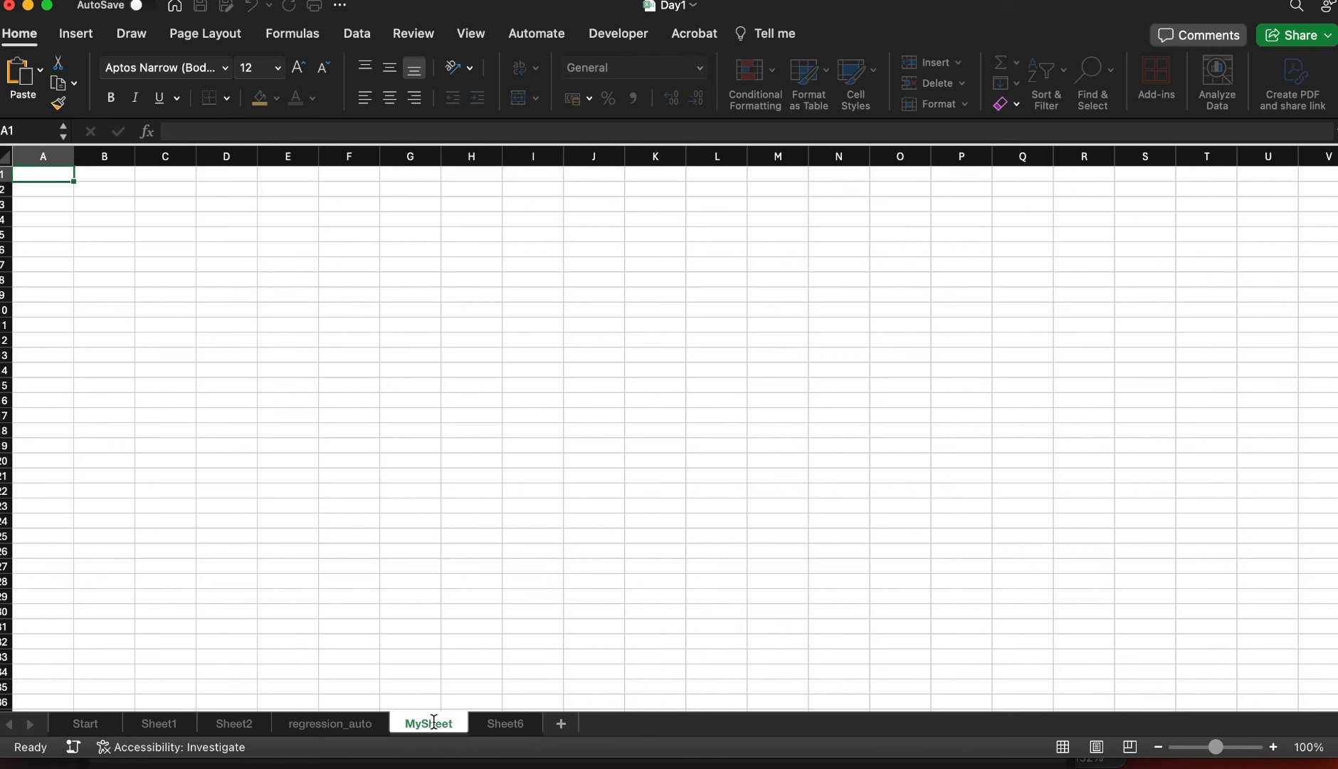
On Sheet1, enter the addition formula =3+5 in cell B1
{"action": "left_click", "coordinate": [141, 724]}
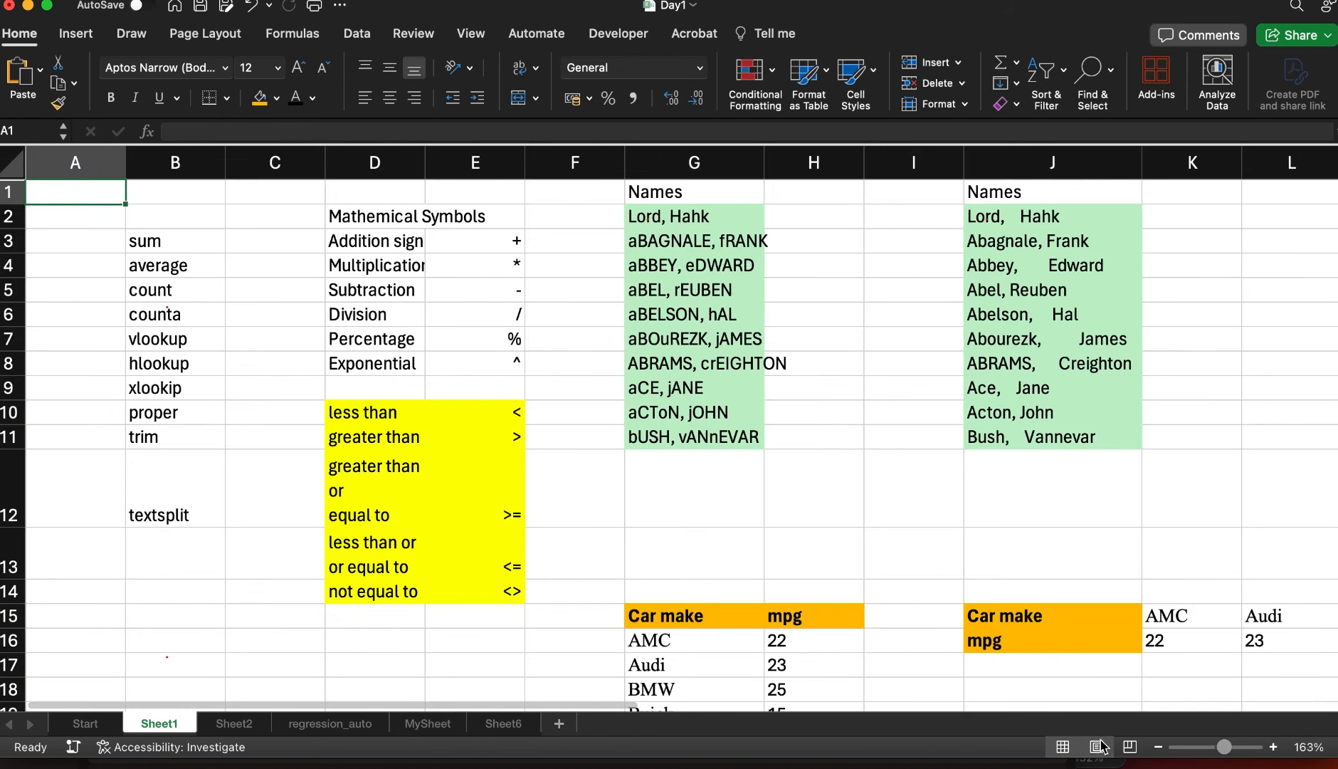
{"action": "mouse_move", "coordinate": [1225, 747]}
{"action": "left_mouse_down"}
{"action": "mouse_move", "coordinate": [1197, 749]}
{"action": "mouse_move", "coordinate": [1239, 757]}
{"action": "left_mouse_up"}
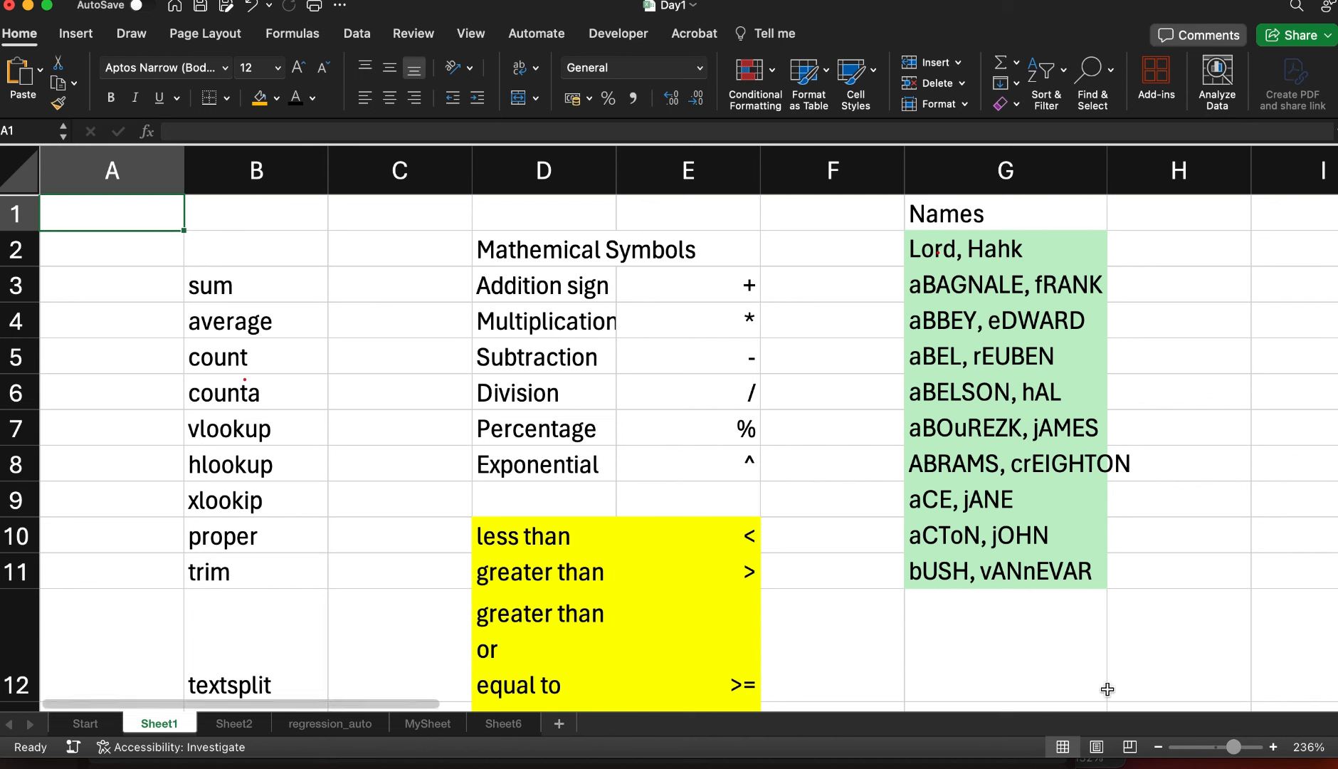
{"action": "left_click", "coordinate": [498, 253]}
{"action": "left_click", "coordinate": [758, 286]}
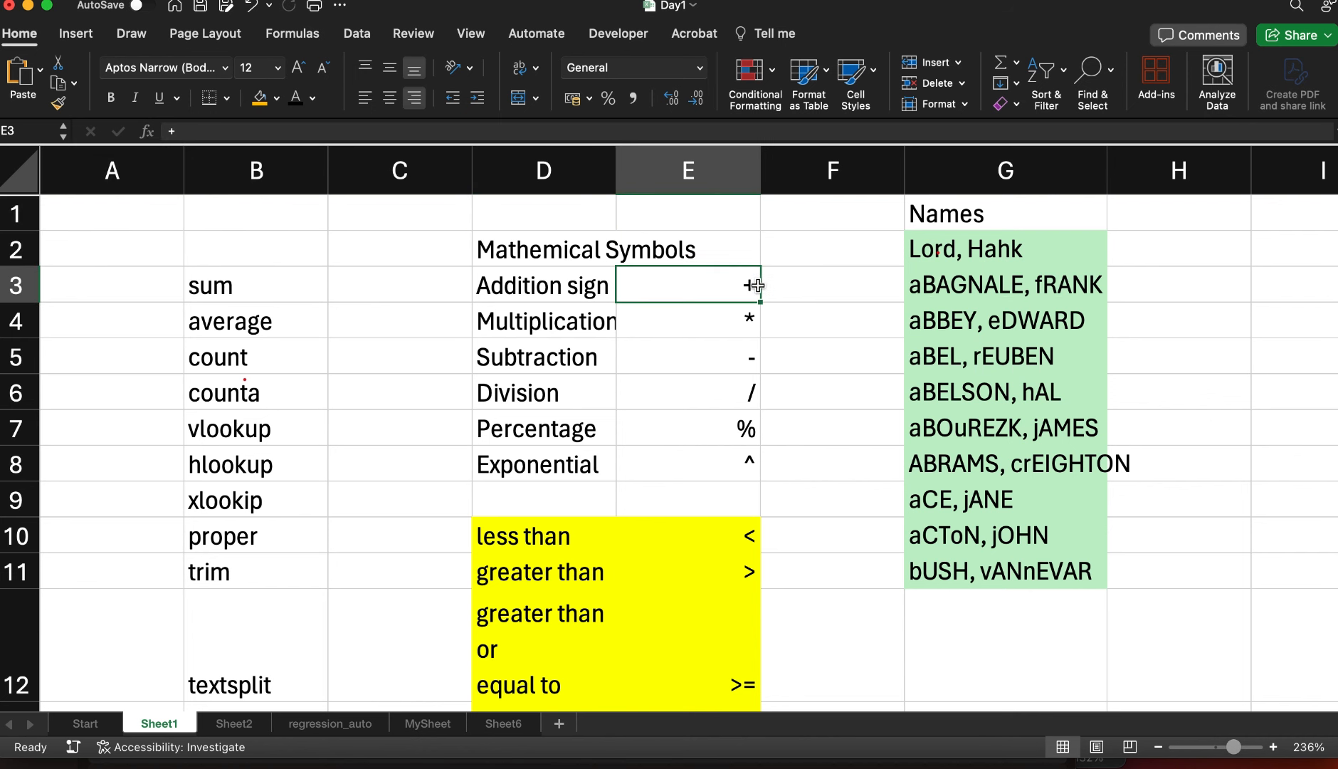
{"action": "left_click", "coordinate": [246, 217]}
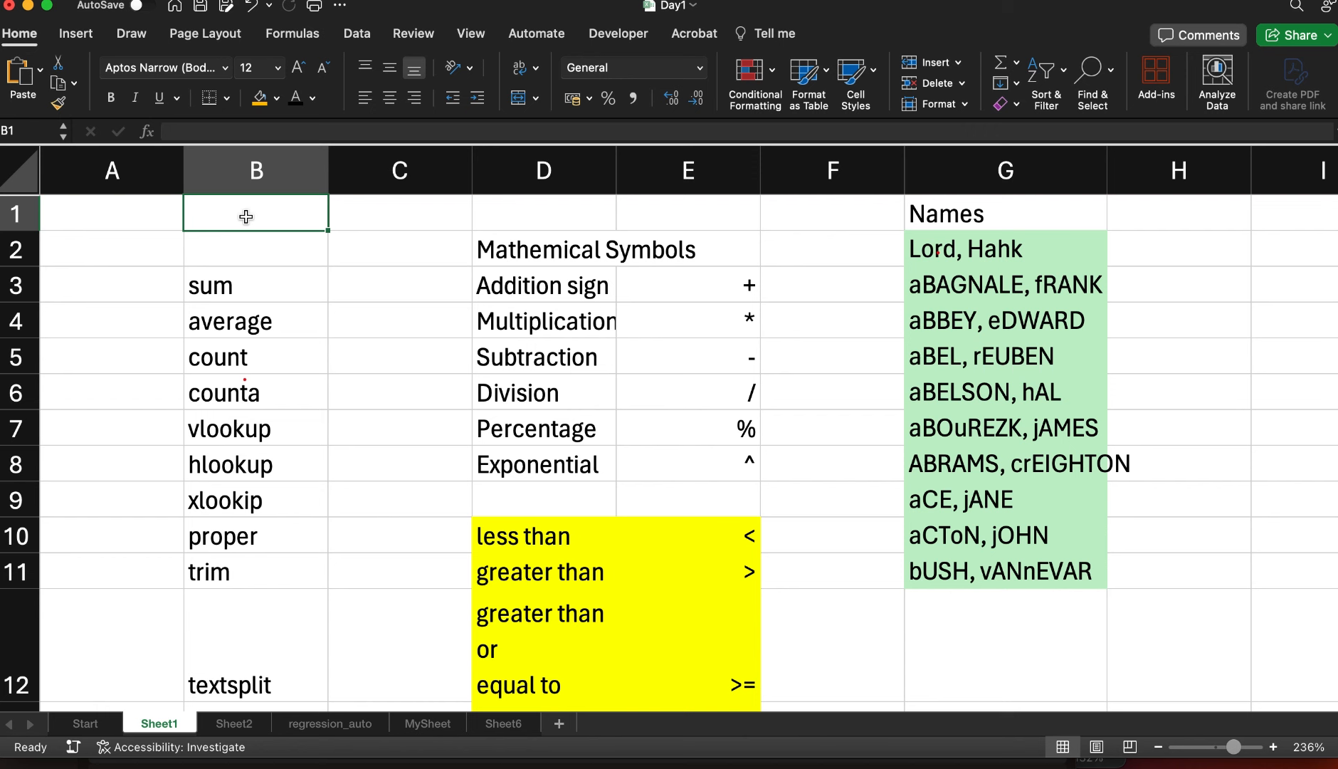
{"action": "type", "text": "="}
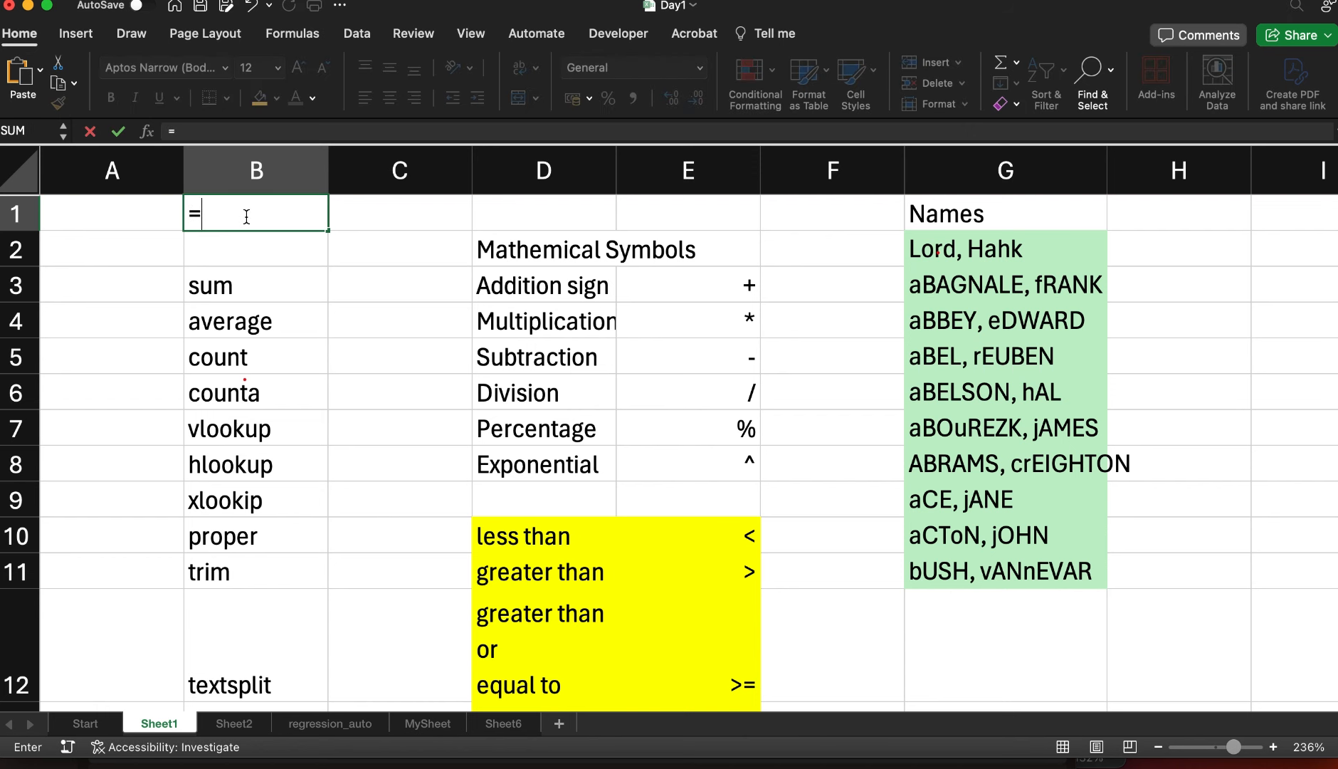
{"action": "type", "text": "3+5"}
{"action": "key", "text": "Return"}
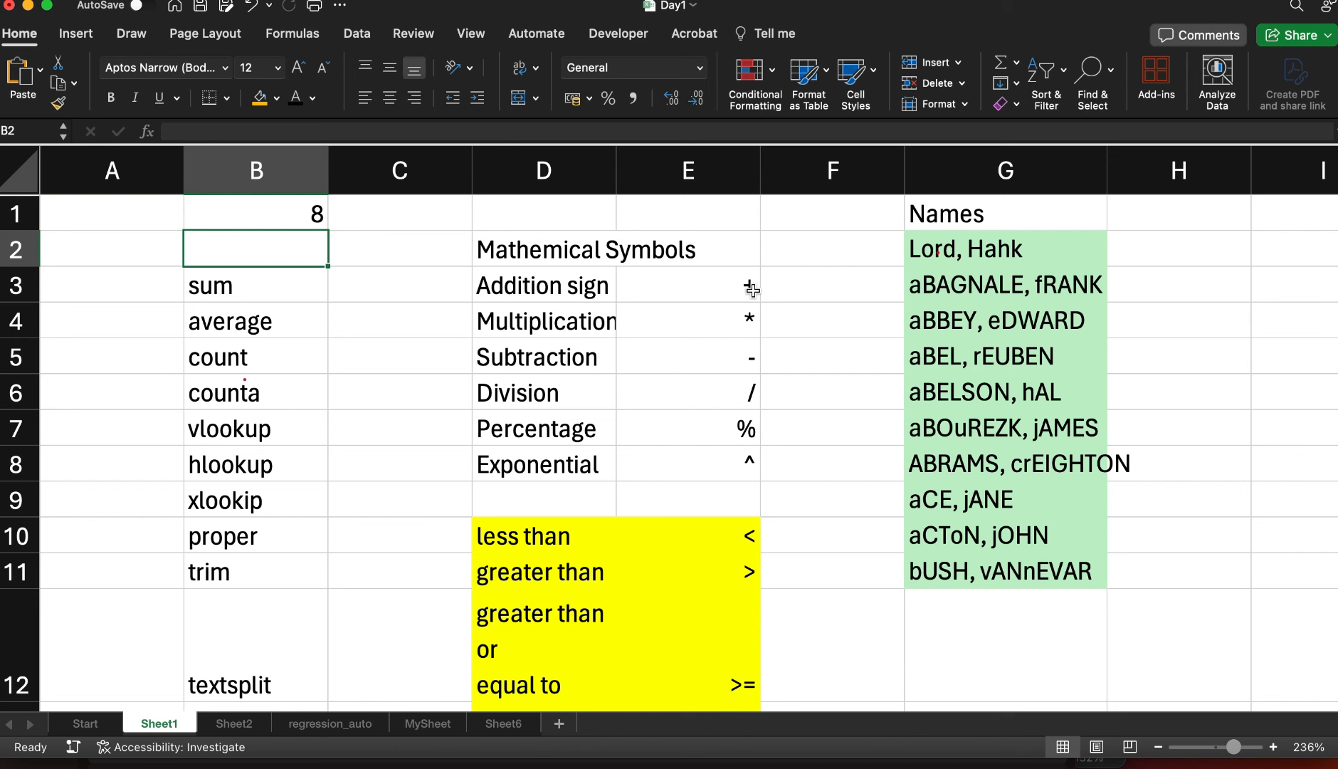
Enter the multiplication formula =4*5 in cell C1
{"action": "left_click", "coordinate": [417, 220]}
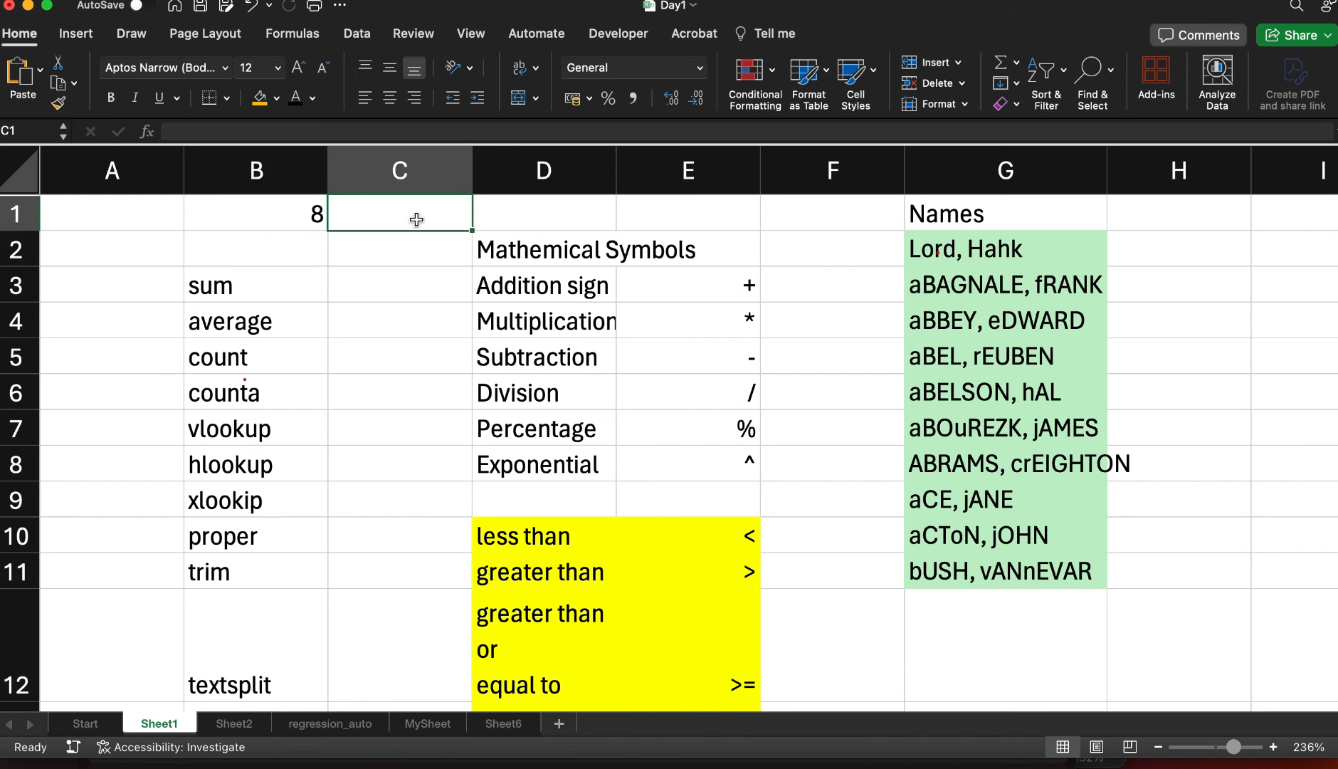
{"action": "type", "text": "="}
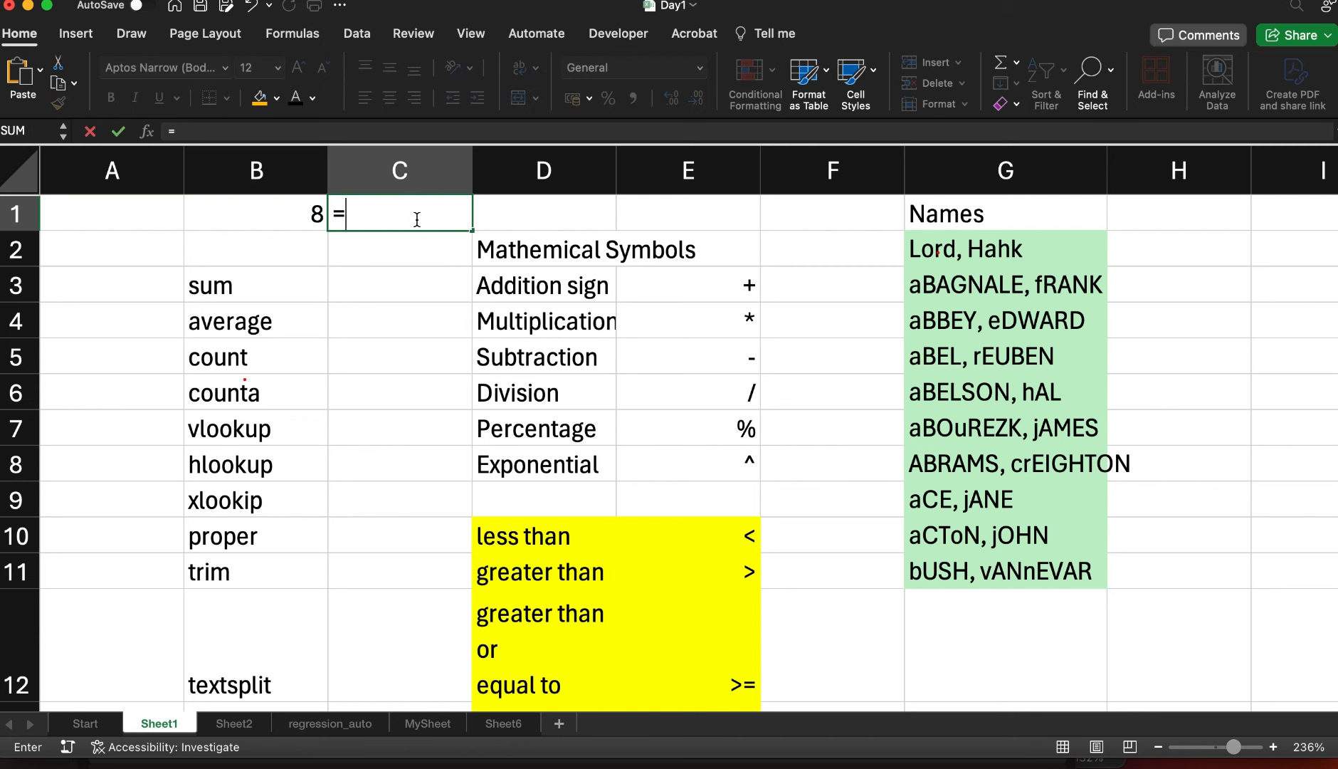
{"action": "type", "text": "4"}
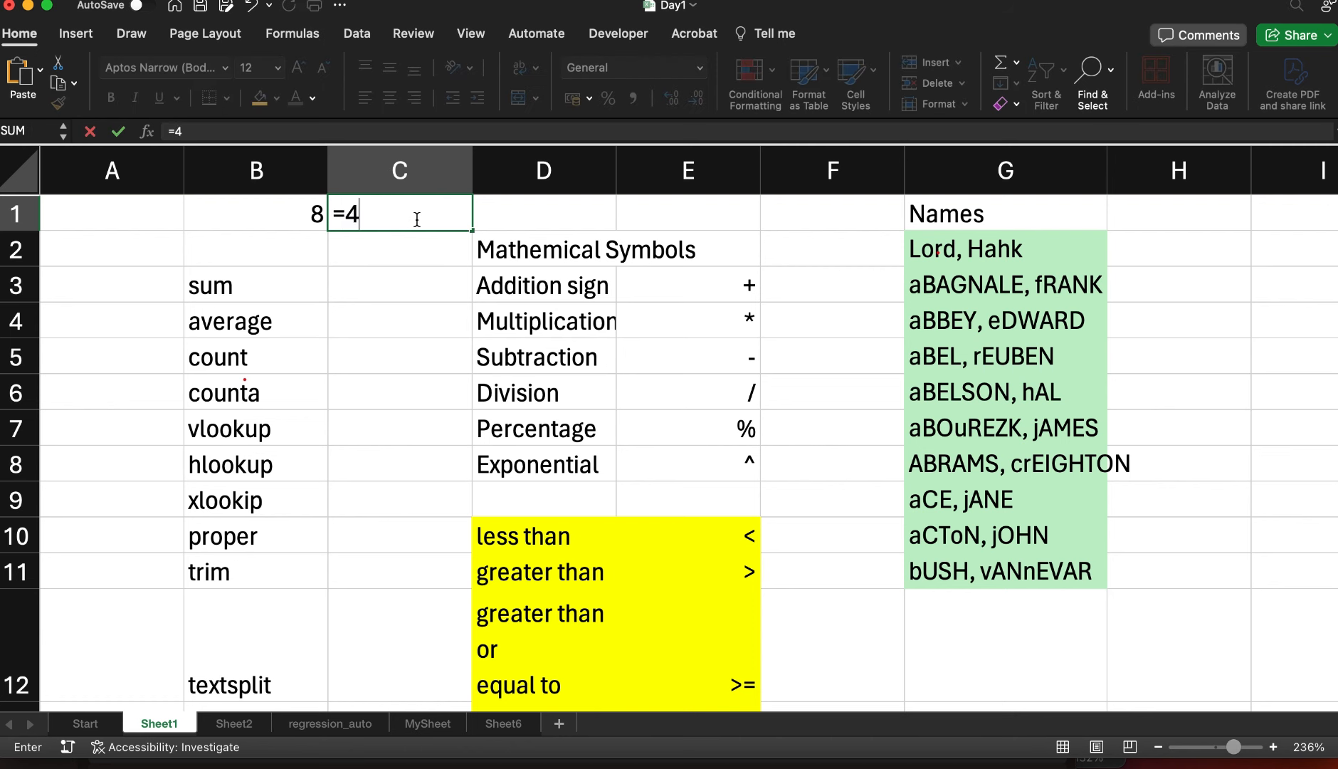
{"action": "type", "text": "*"}
{"action": "type", "text": "5"}
{"action": "key", "text": "Return"}
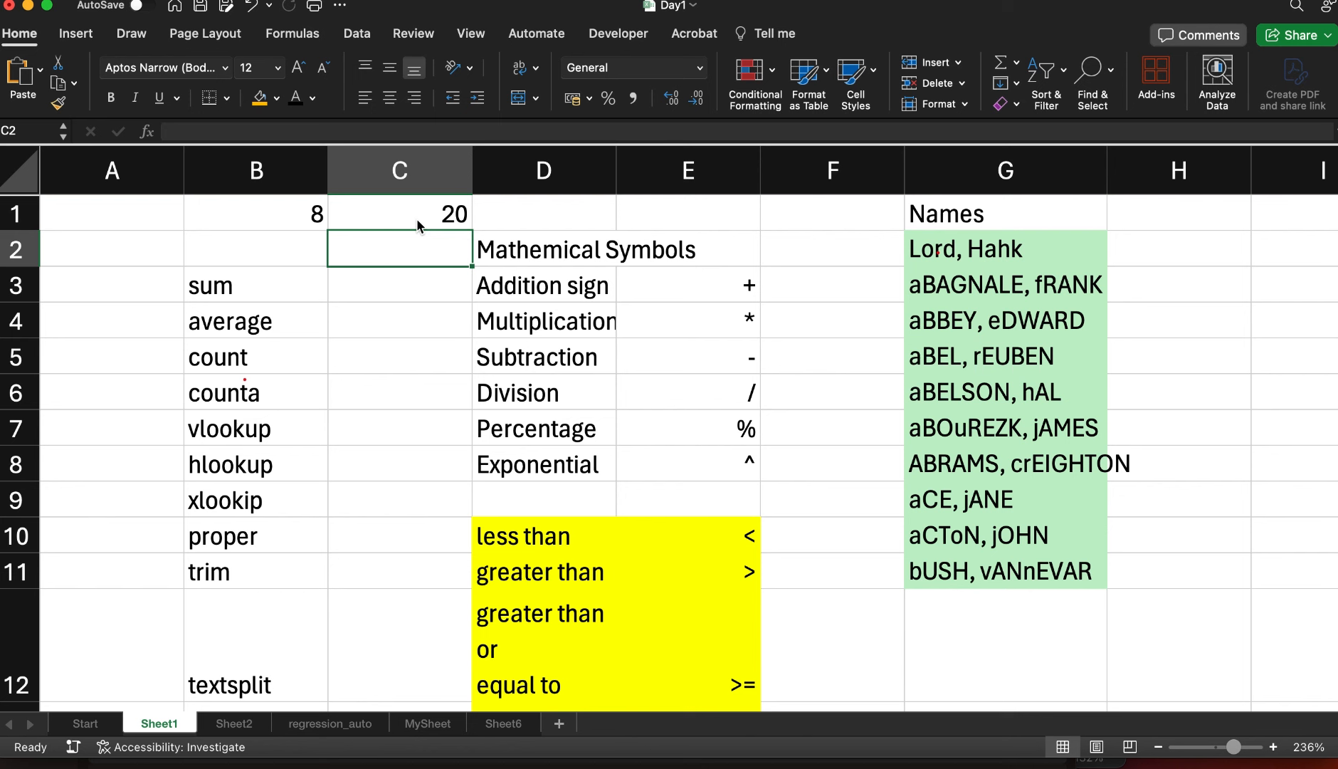
Enter the subtraction formula =5-8 in cell D1 and the division formula =4/9 in cell E1
{"action": "left_click", "coordinate": [506, 213]}
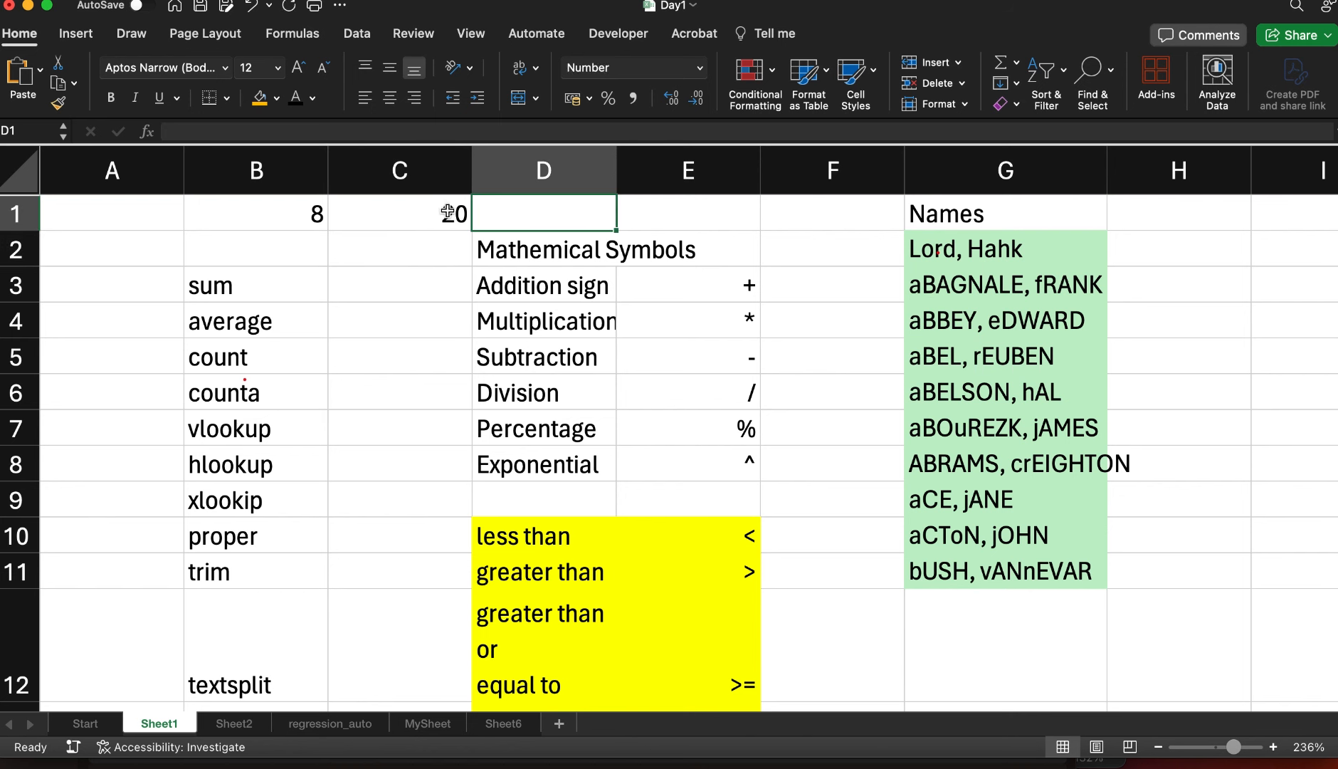
{"action": "type", "text": "=5-8"}
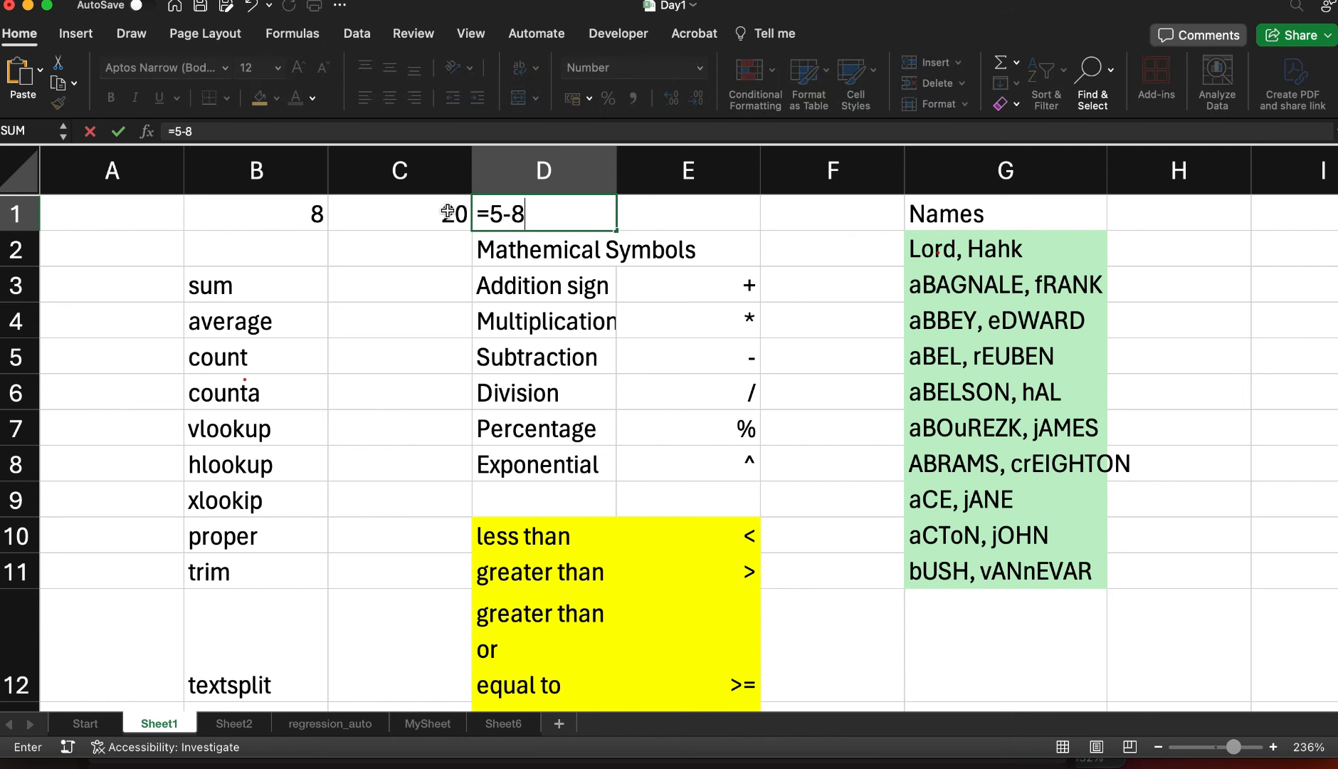
{"action": "key", "text": "Return"}
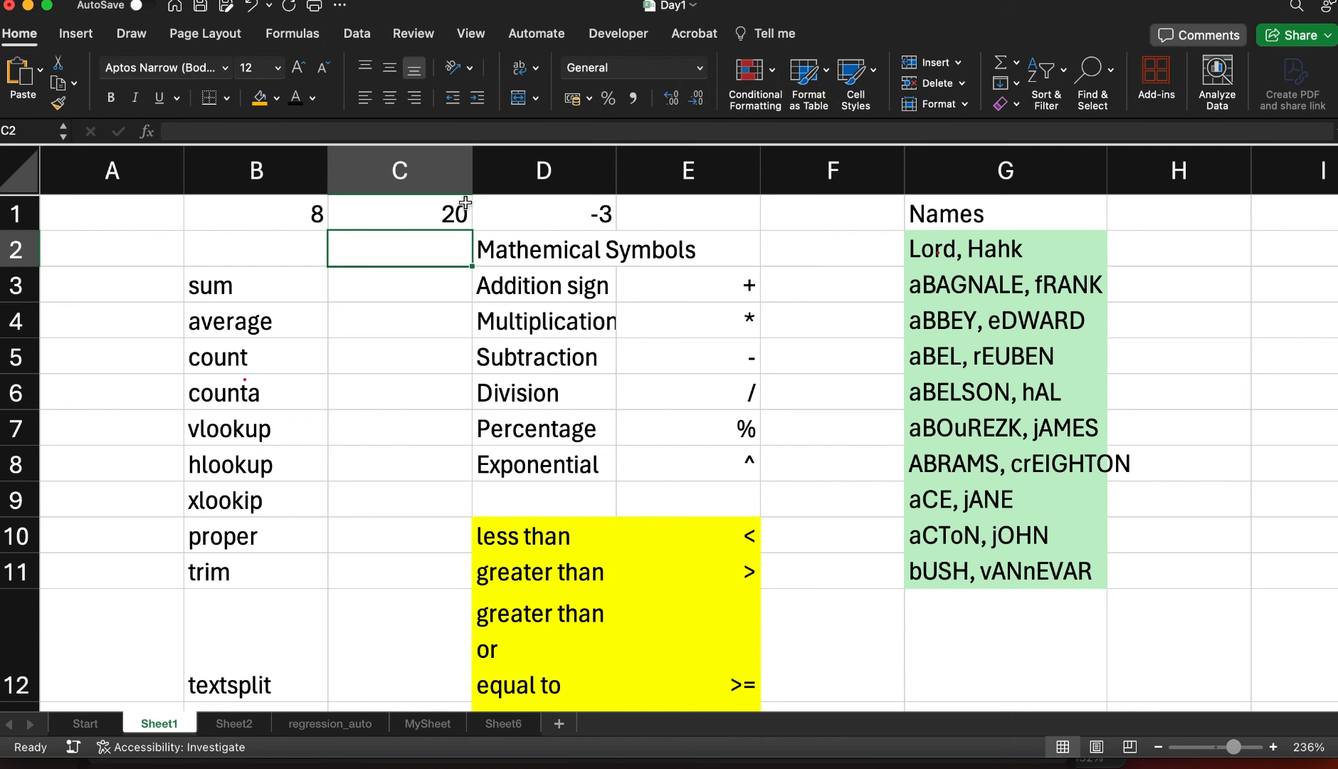
{"action": "left_click", "coordinate": [658, 211]}
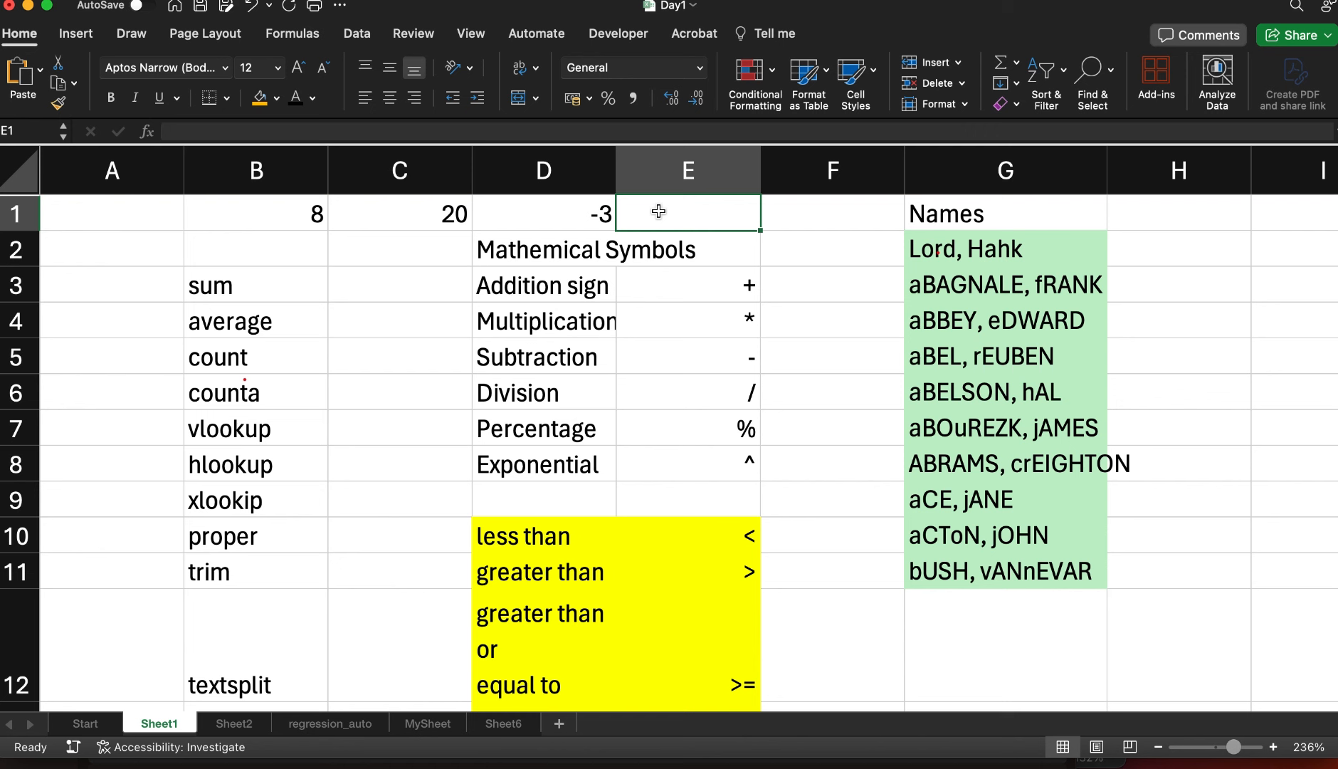
{"action": "type", "text": "="}
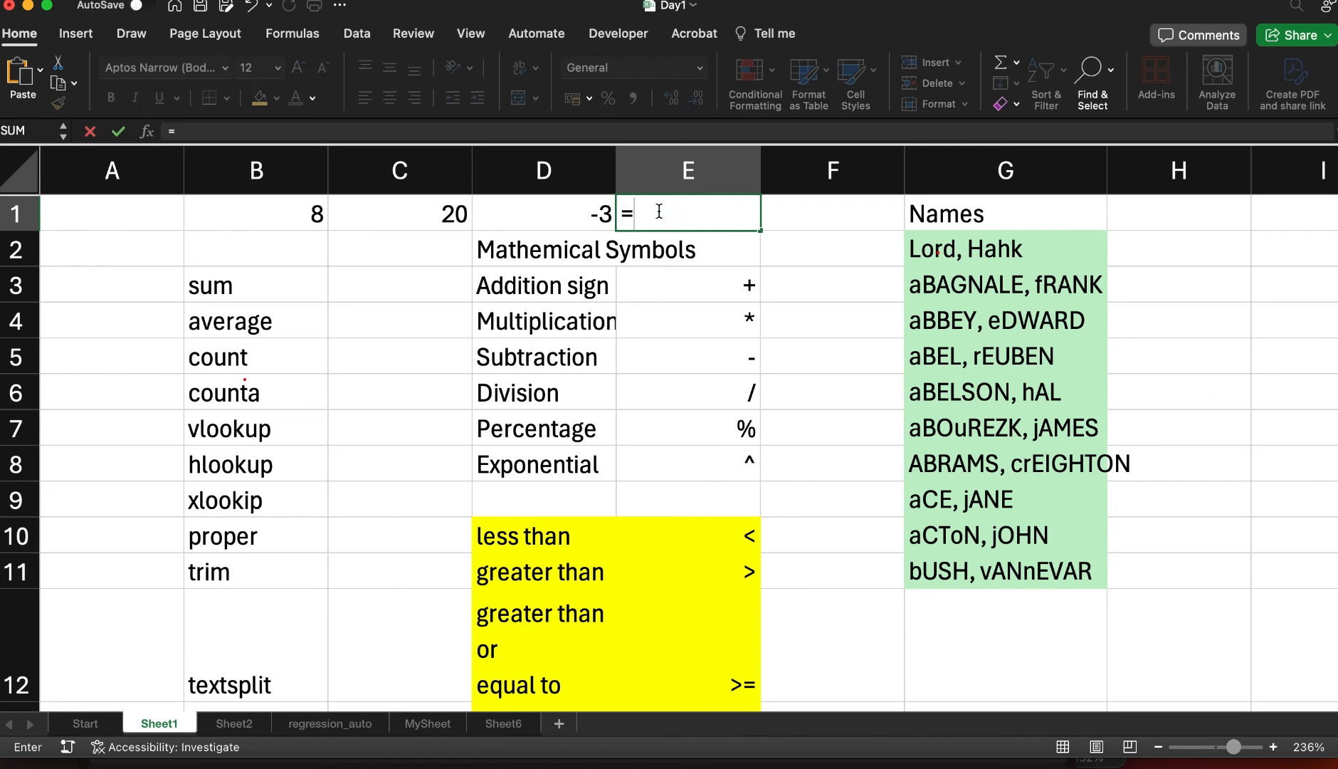
{"action": "type", "text": "4/9"}
{"action": "key", "text": "Return"}
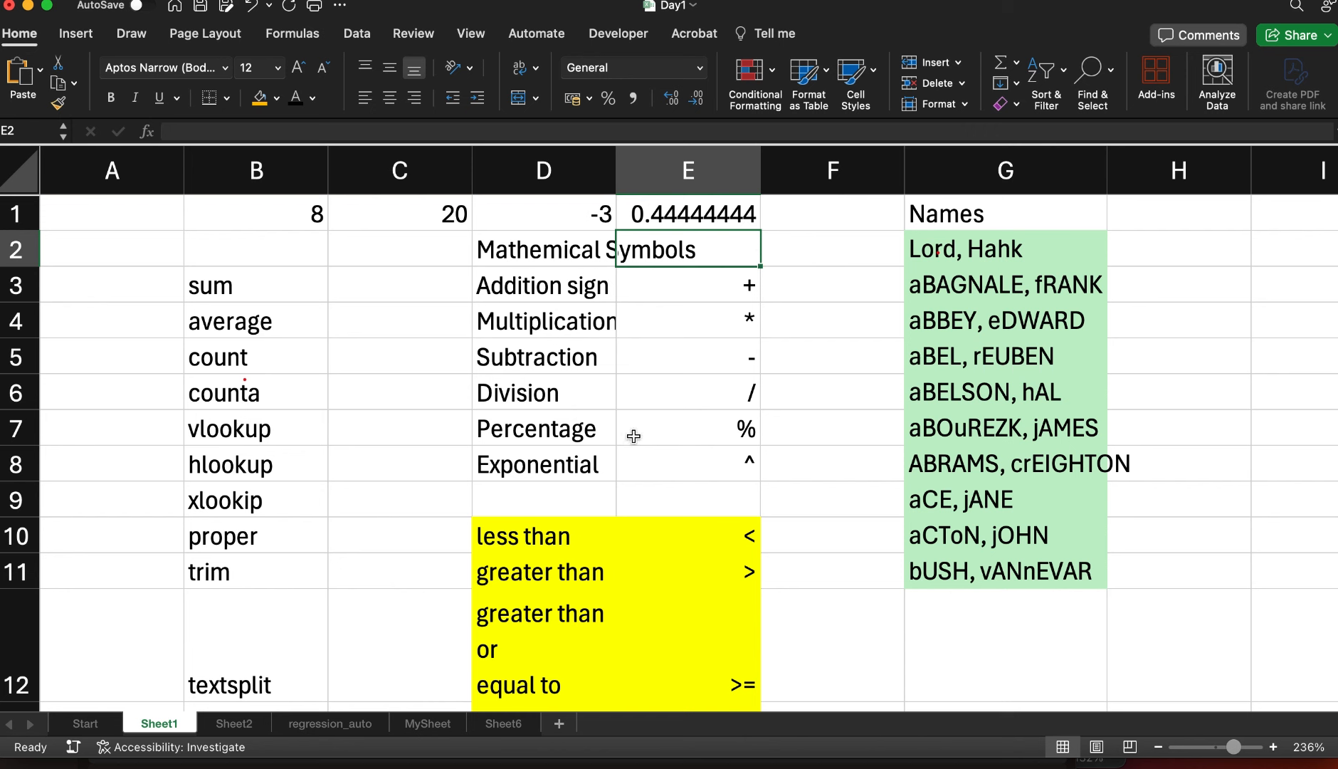
Enter the percentage value 5% in cell C3, beside the sum label
{"action": "left_click", "coordinate": [730, 428]}
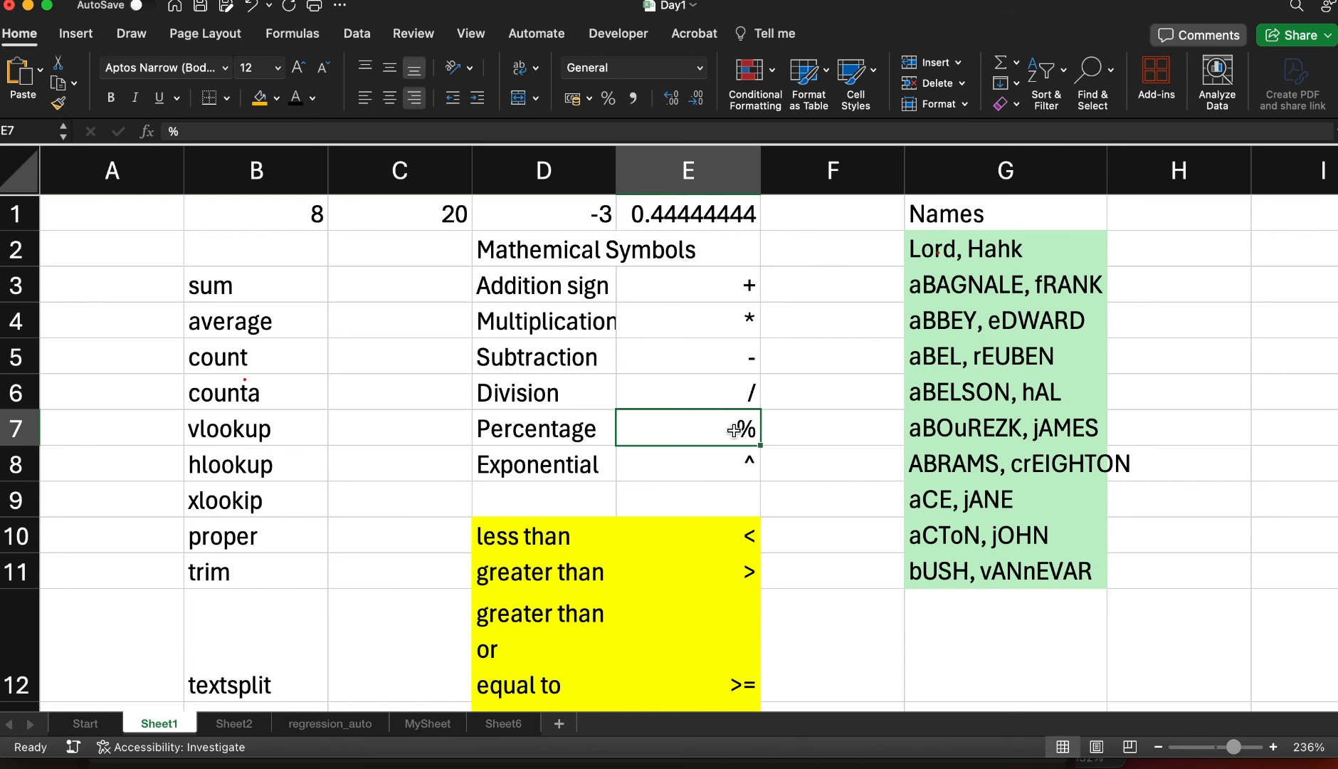
{"action": "left_click", "coordinate": [373, 287]}
{"action": "type", "text": "5%"}
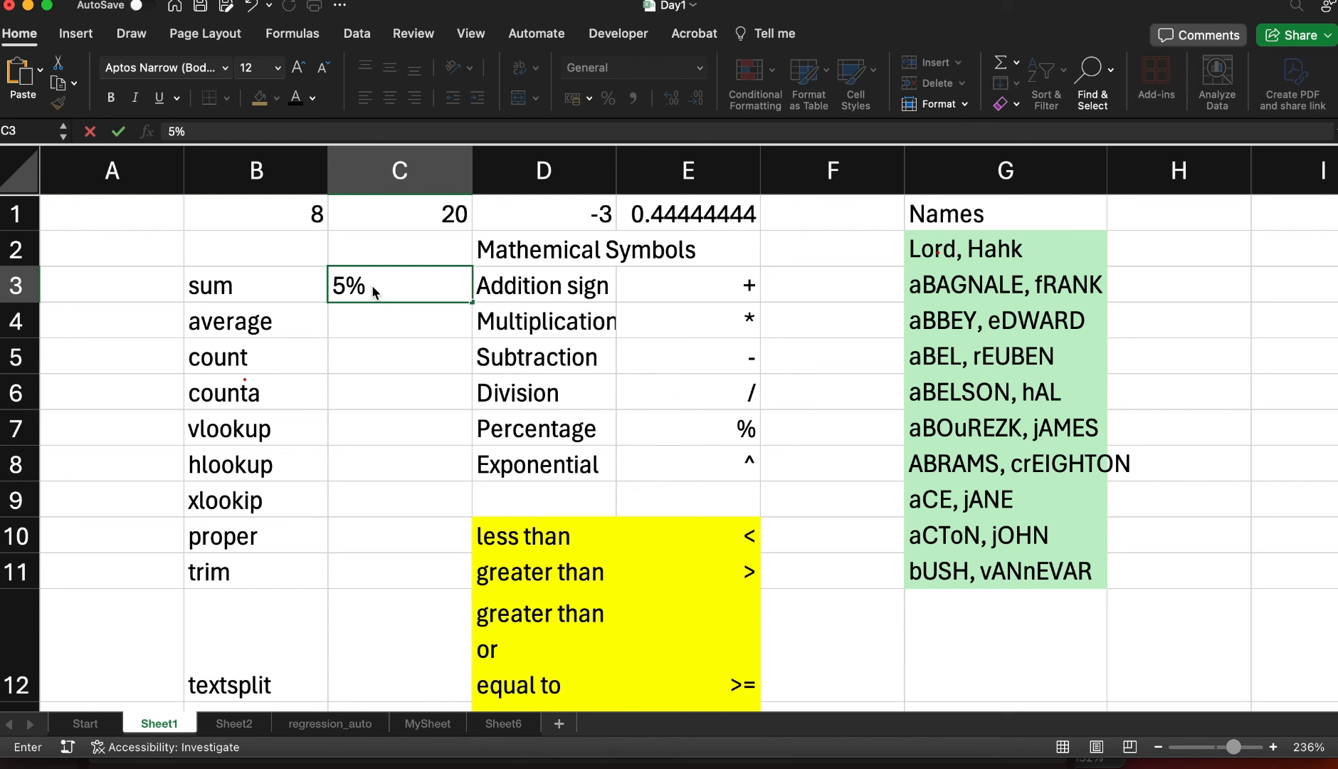
{"action": "key", "text": "Return"}
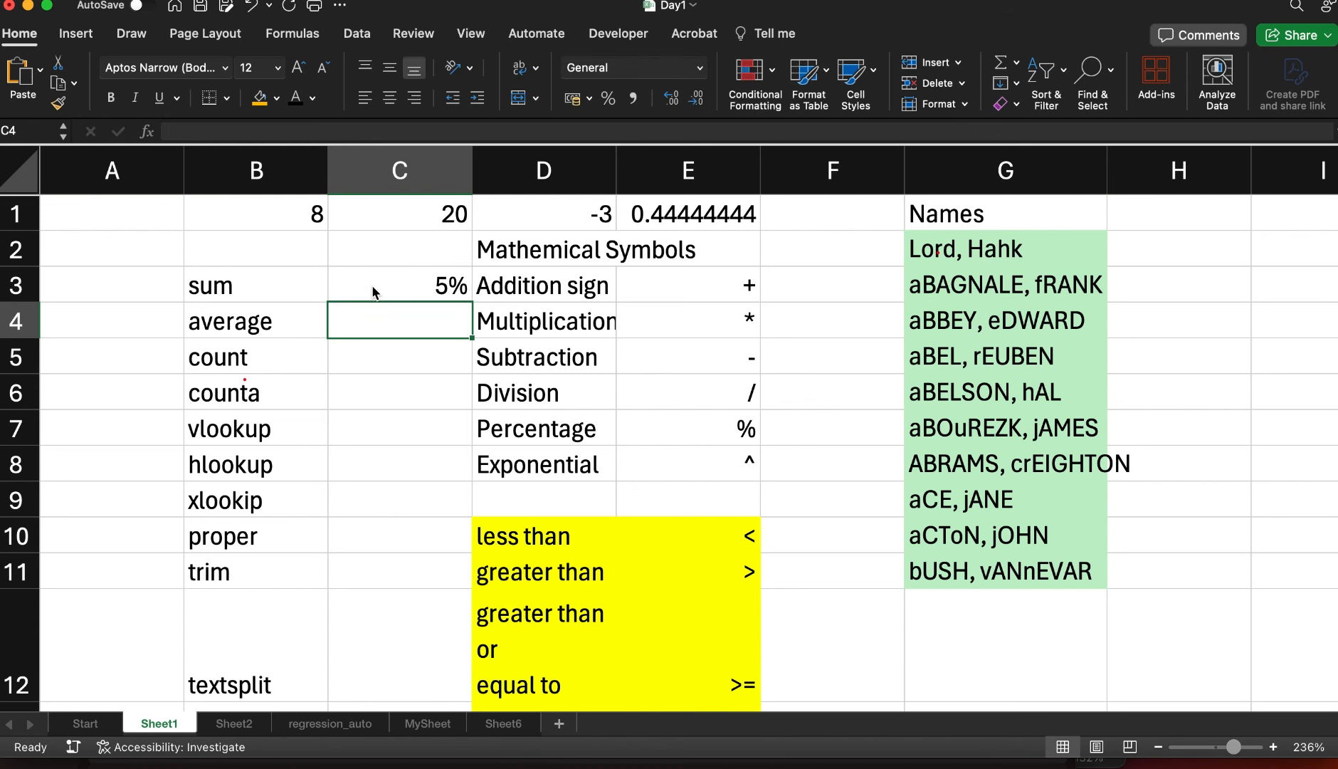
Enter the exponent formula =5^2 in cell C6, beside the counta label
{"action": "left_click", "coordinate": [355, 390]}
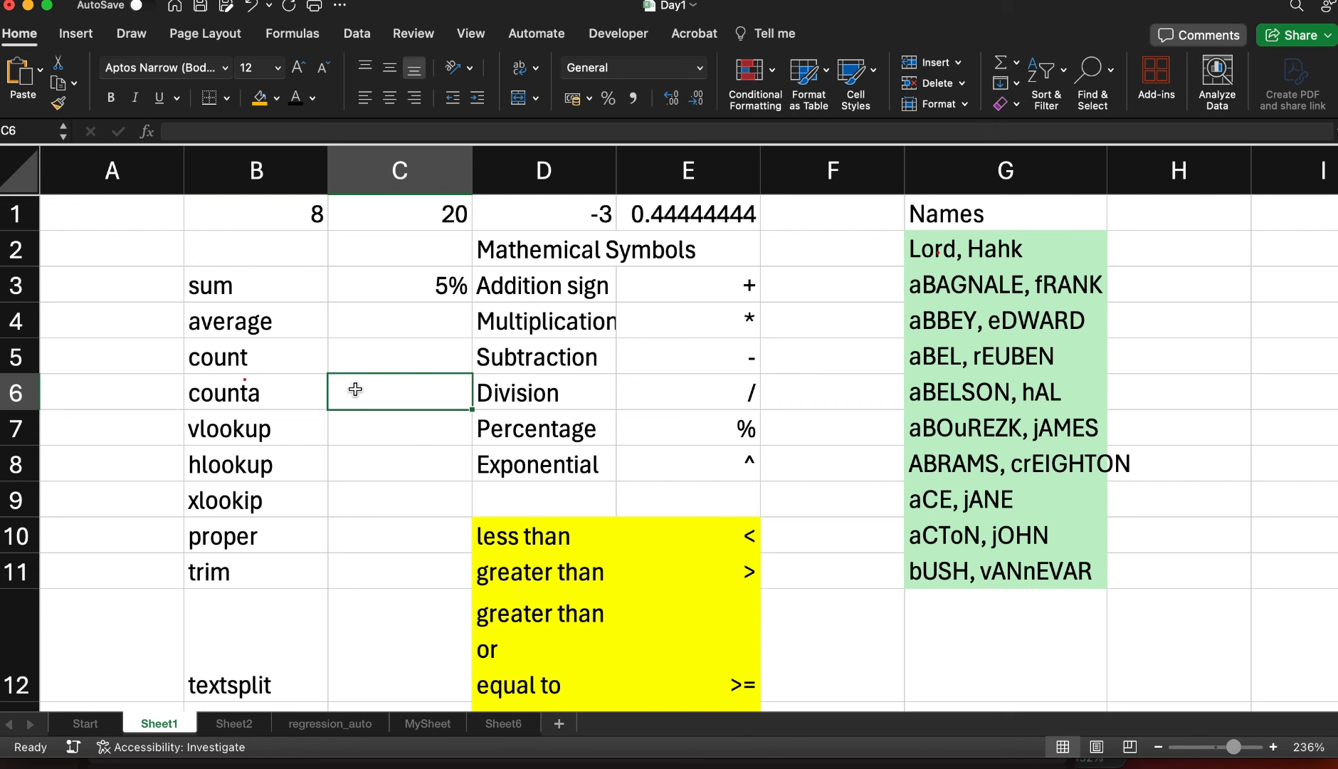
{"action": "type", "text": "="}
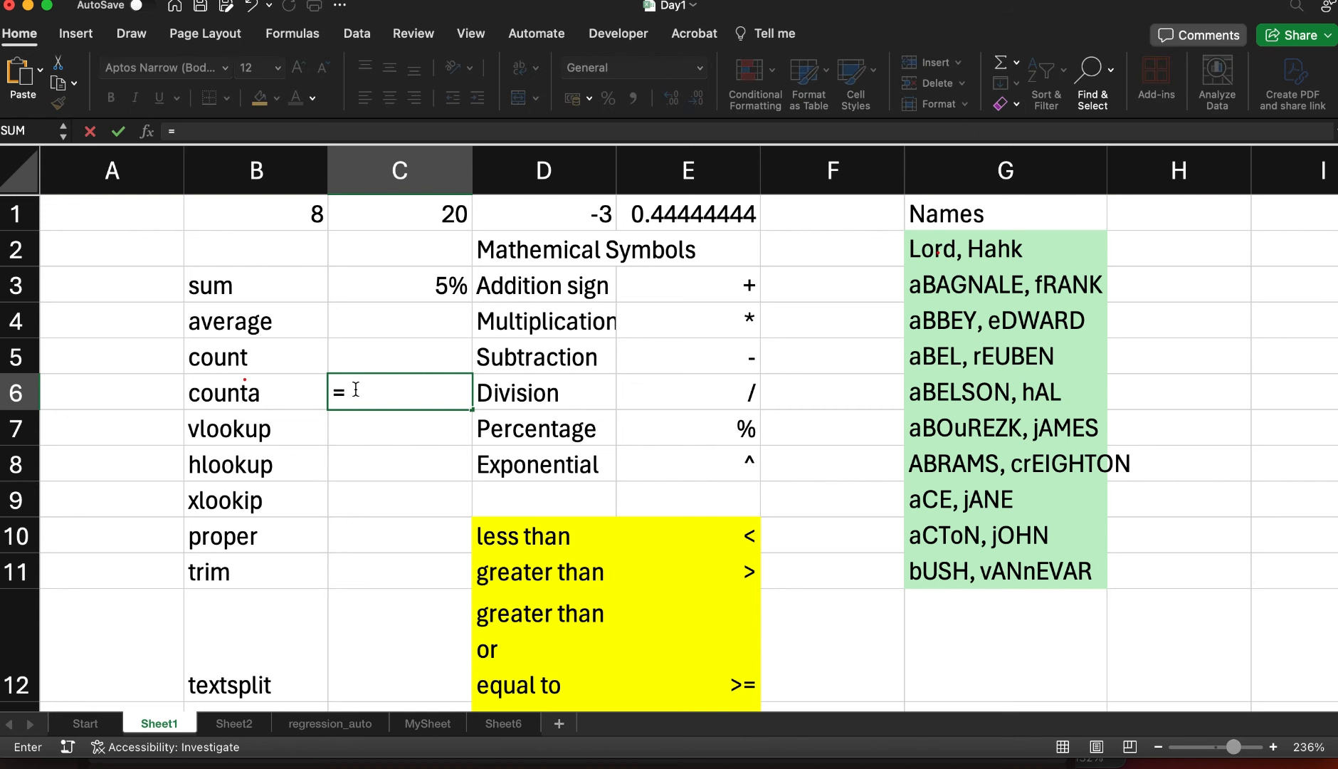
{"action": "type", "text": "5^2"}
{"action": "key", "text": "Return"}
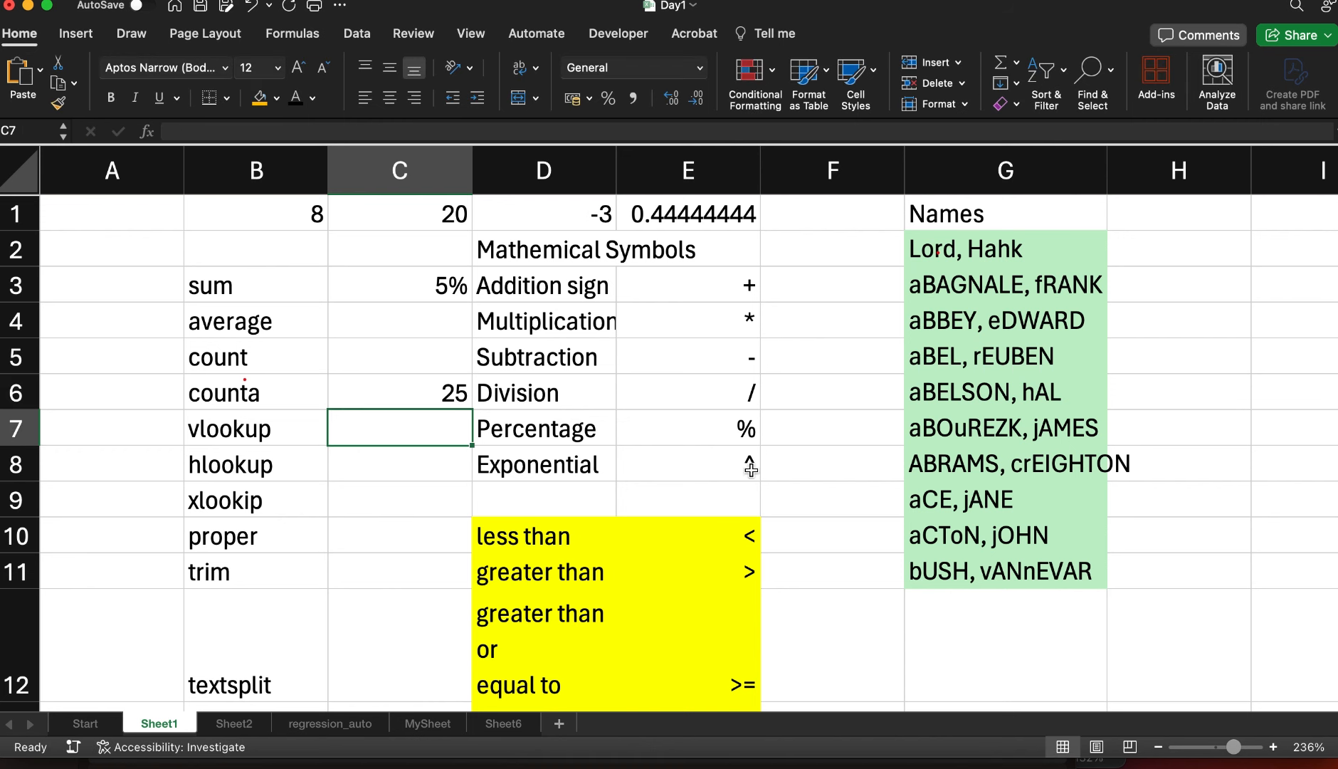
Examine the exponent symbol and the comparison operators listed in column E, from less than to not equal to
{"action": "left_click", "coordinate": [751, 473]}
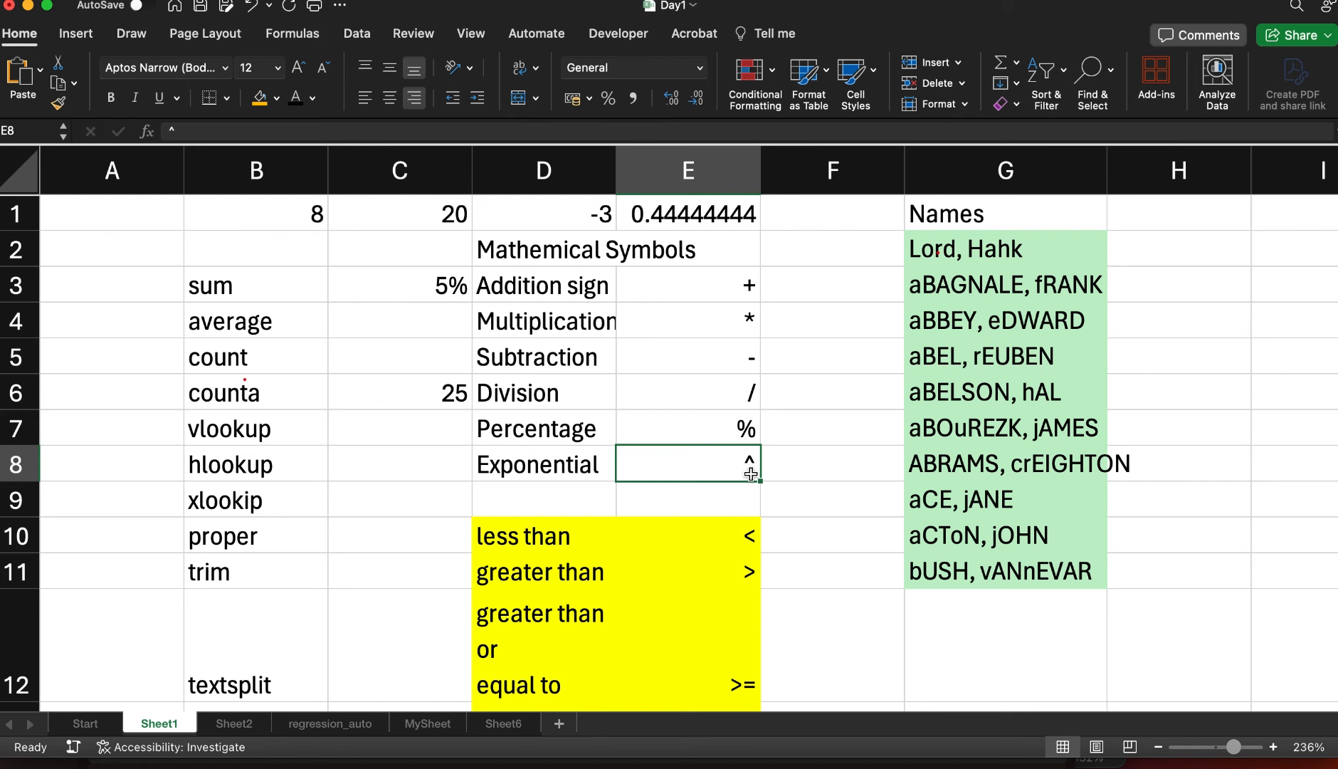
{"action": "scroll", "coordinate": [713, 517], "scroll_direction": "down", "scroll_amount": 5}
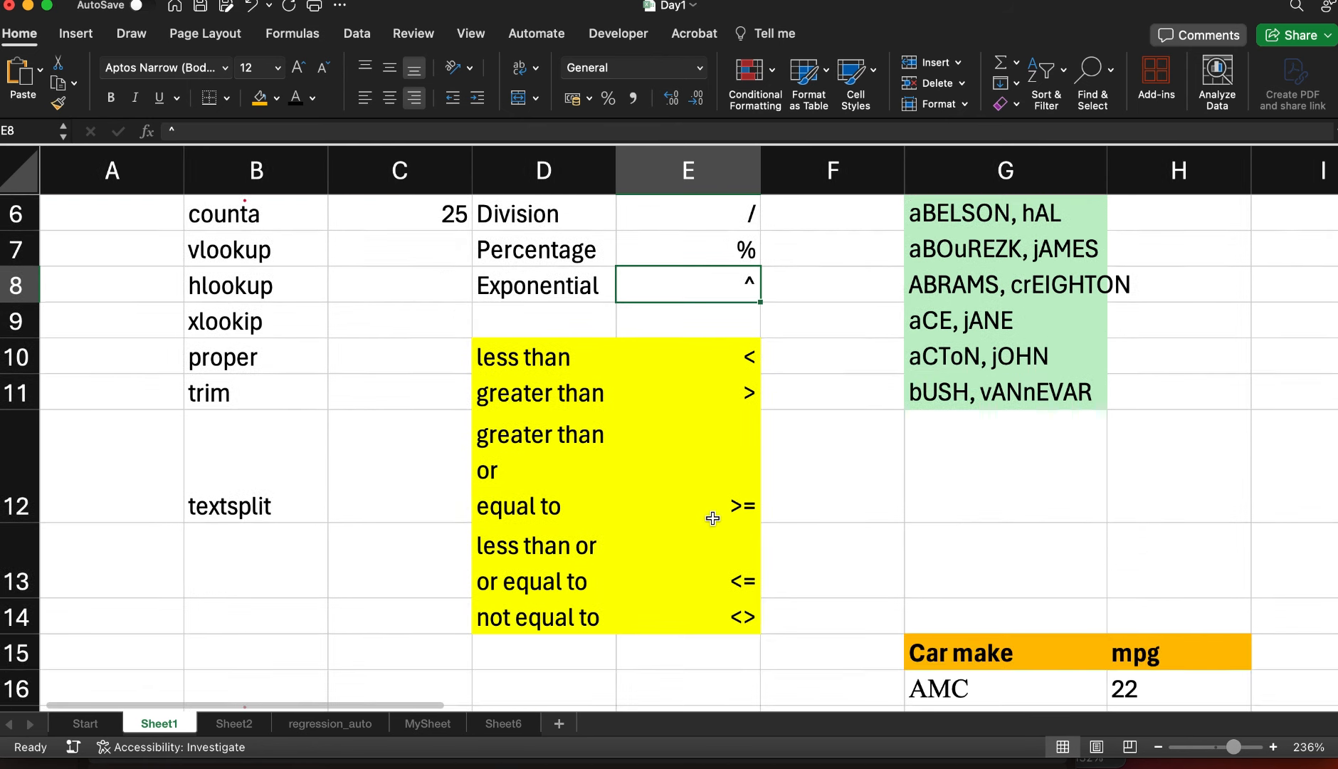
{"action": "left_click", "coordinate": [726, 352]}
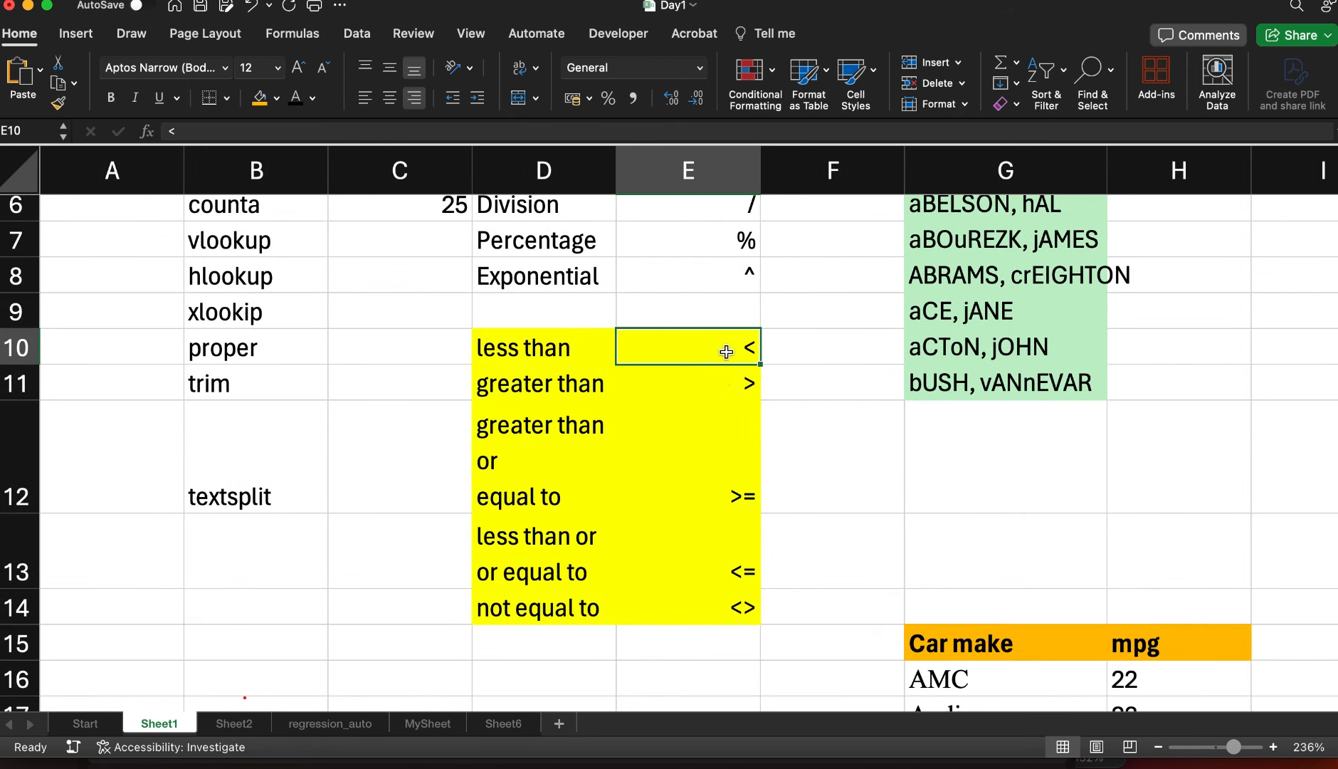
{"action": "left_click", "coordinate": [720, 392]}
{"action": "left_click", "coordinate": [738, 331]}
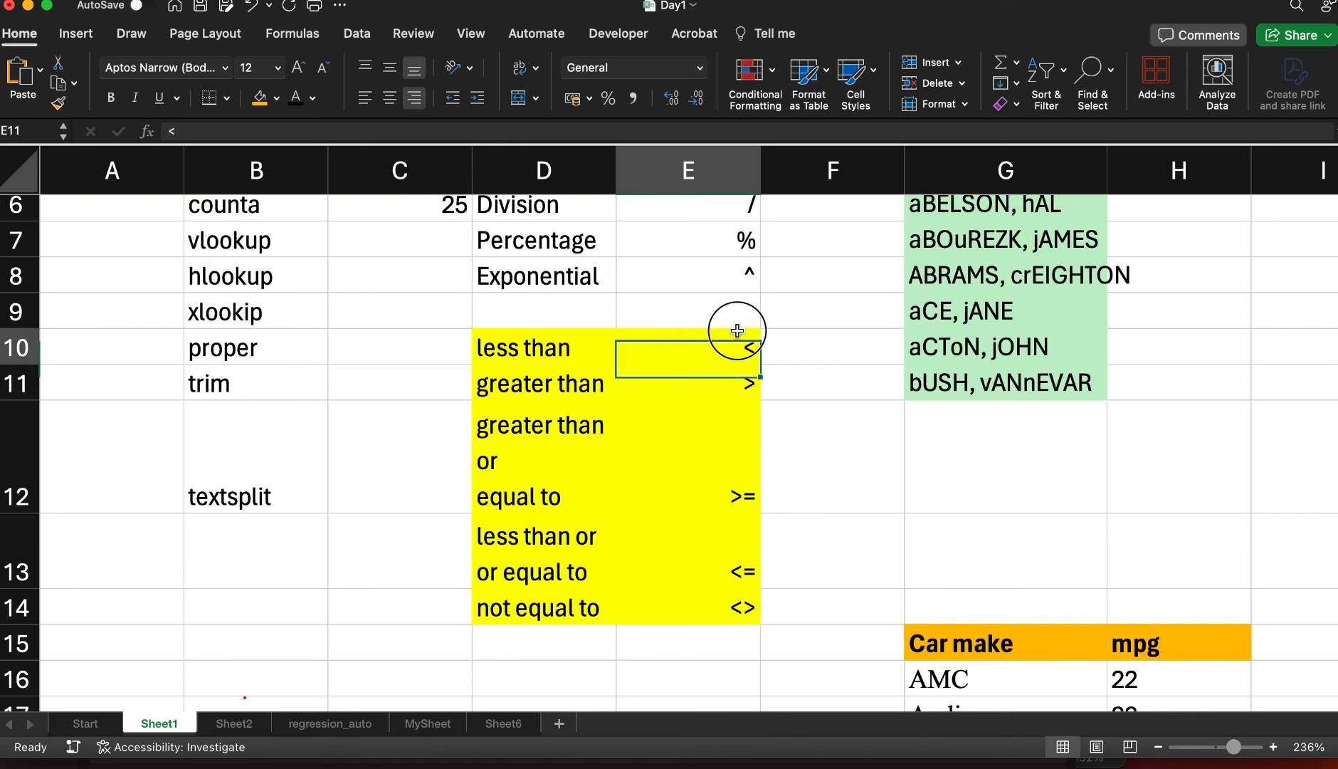
{"action": "left_click", "coordinate": [729, 387]}
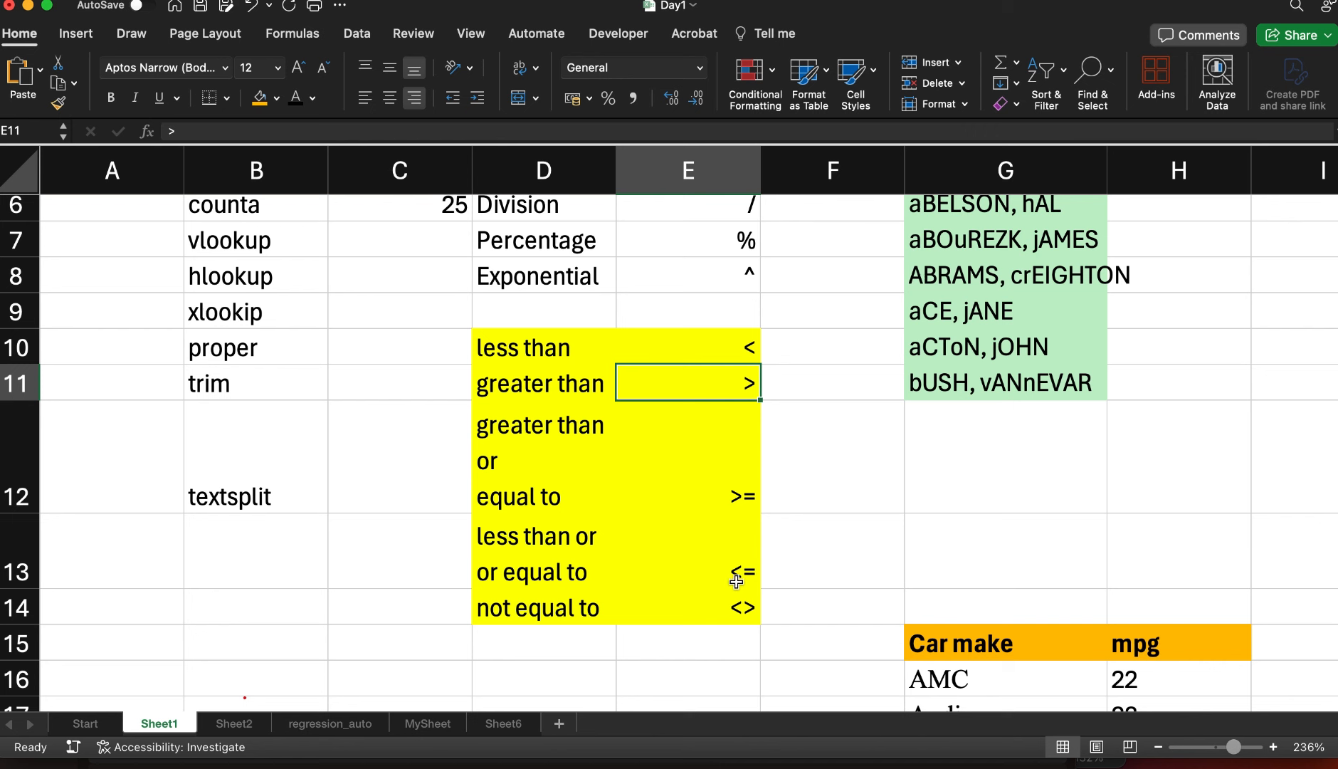
{"action": "left_click", "coordinate": [727, 610]}
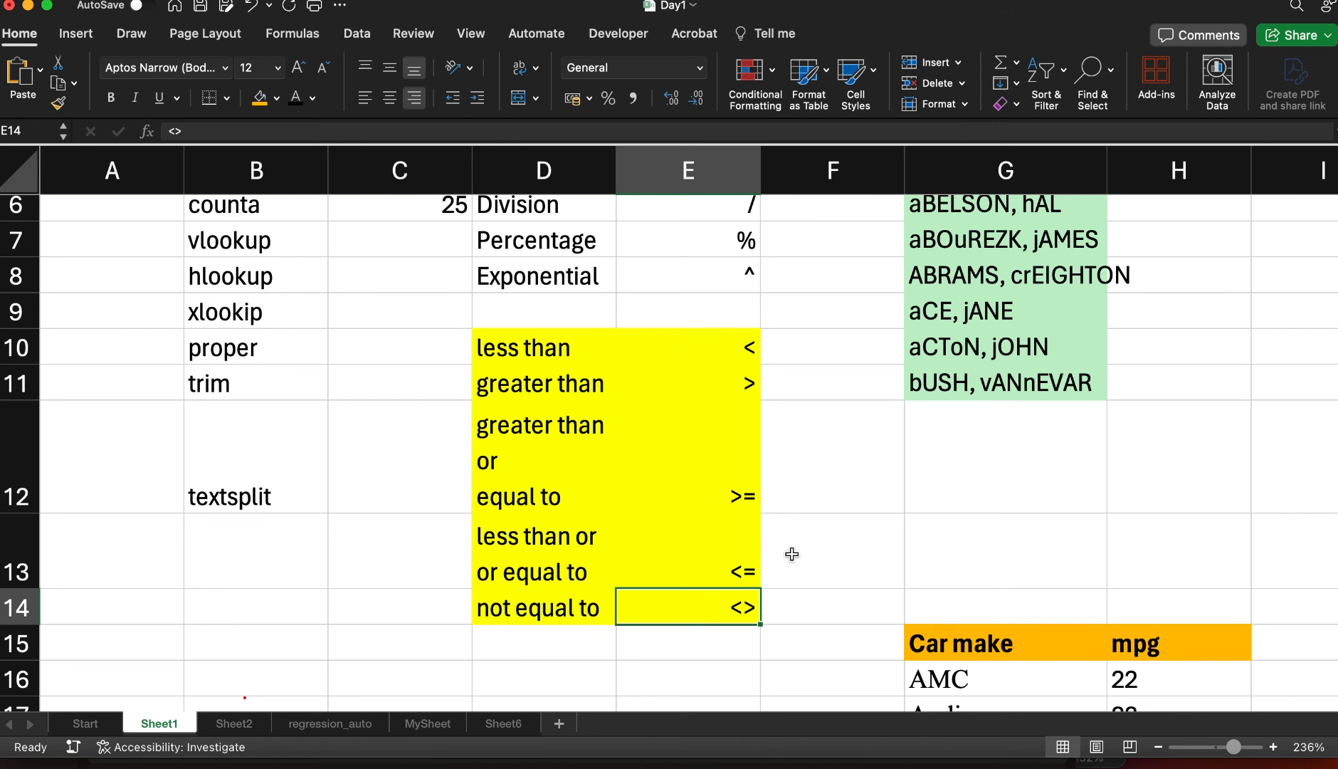
Enter 23 in cell F13 and 44 in cell G13 as numbers to compare
{"action": "left_click", "coordinate": [833, 450]}
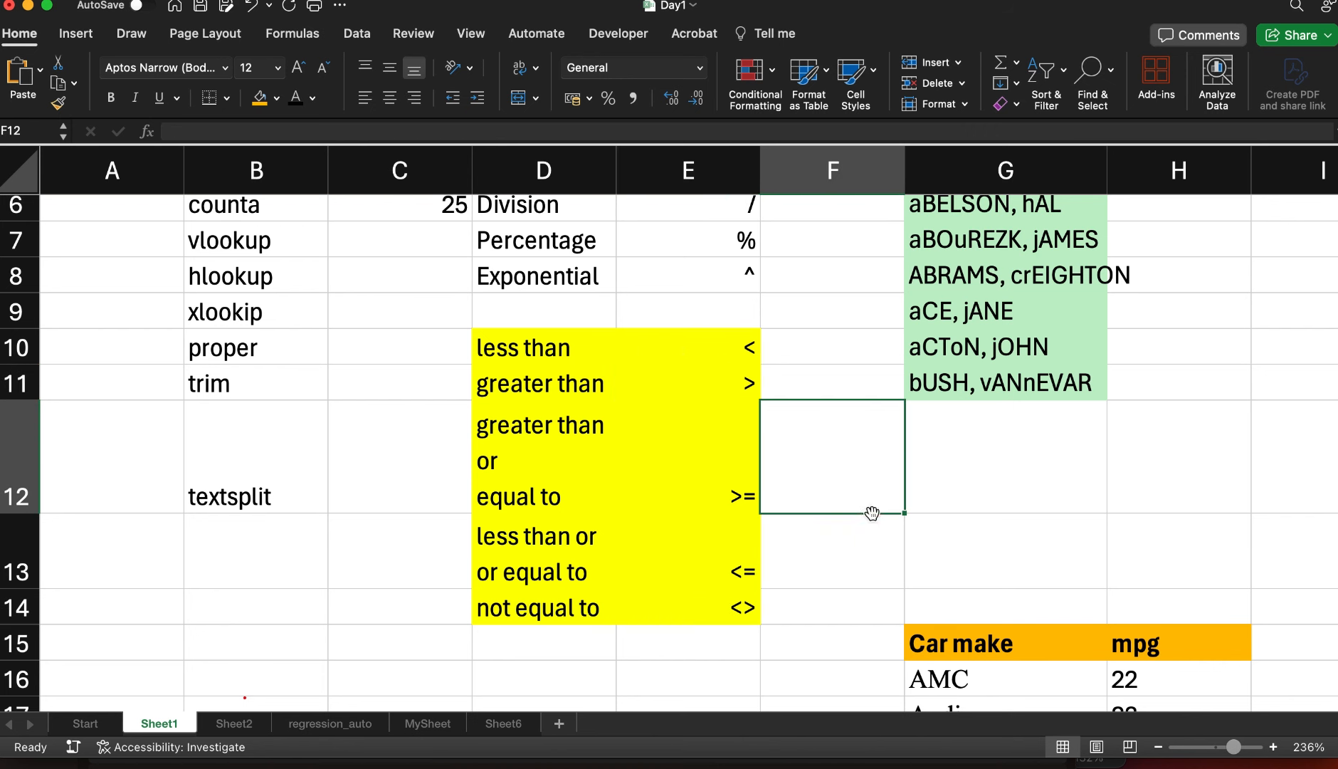
{"action": "left_click", "coordinate": [859, 534]}
{"action": "type", "text": "23"}
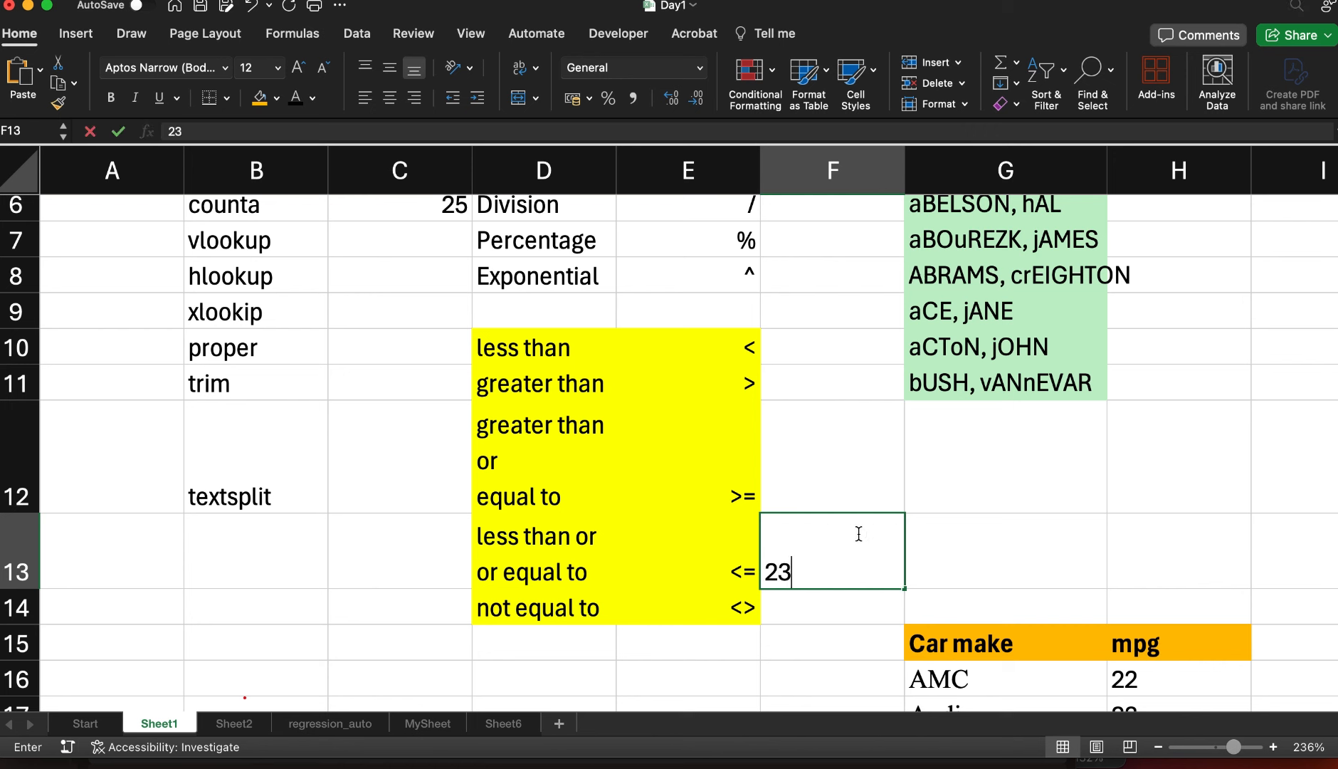
{"action": "key", "text": "Tab"}
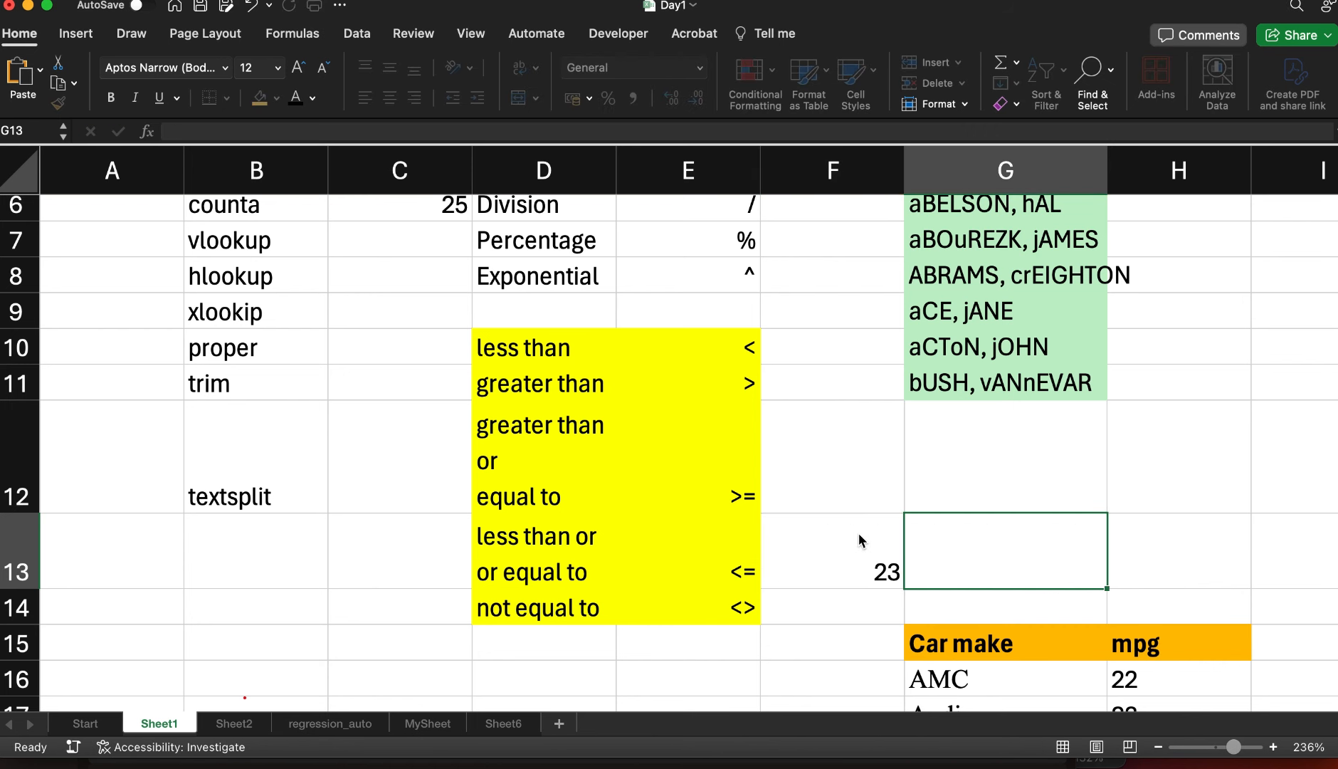
{"action": "type", "text": "44"}
{"action": "key", "text": "Return"}
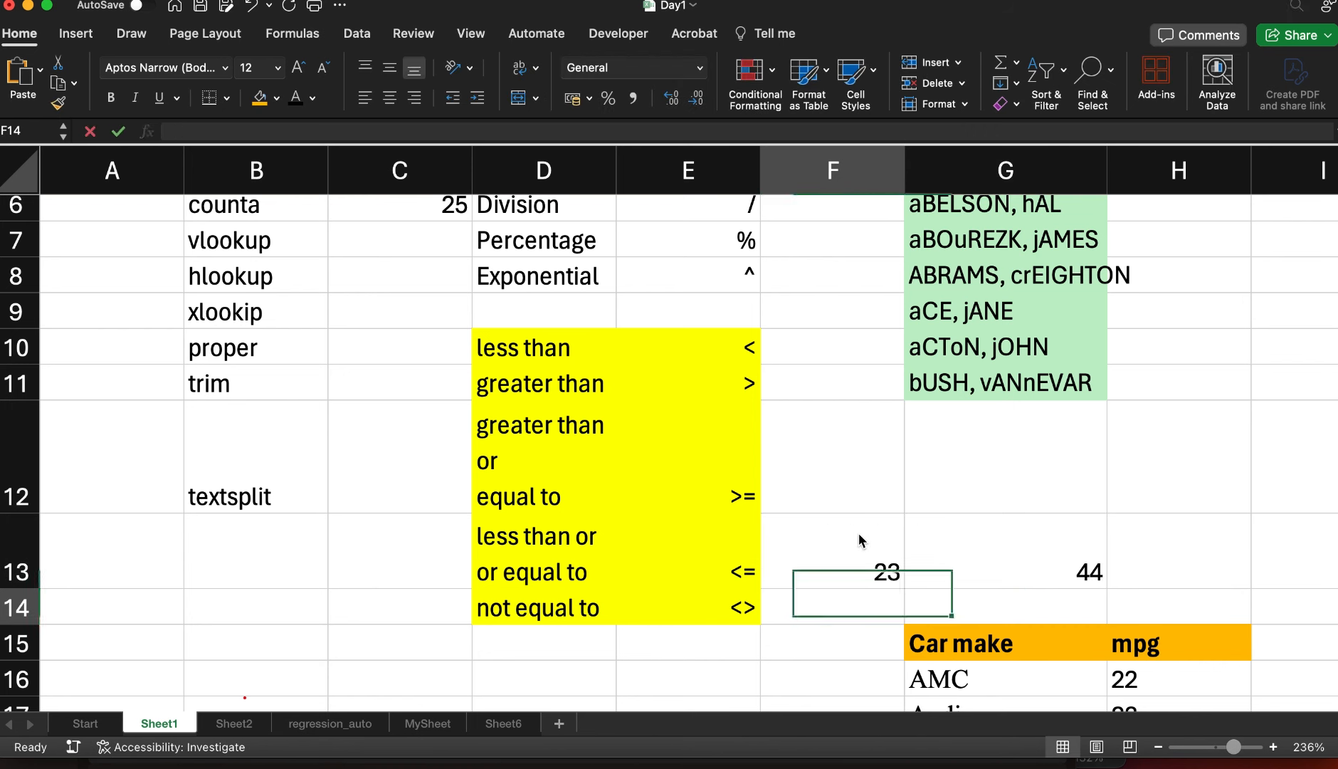
Enter the comparison formula =F13>G13 in cell H13
{"action": "left_click", "coordinate": [1137, 561]}
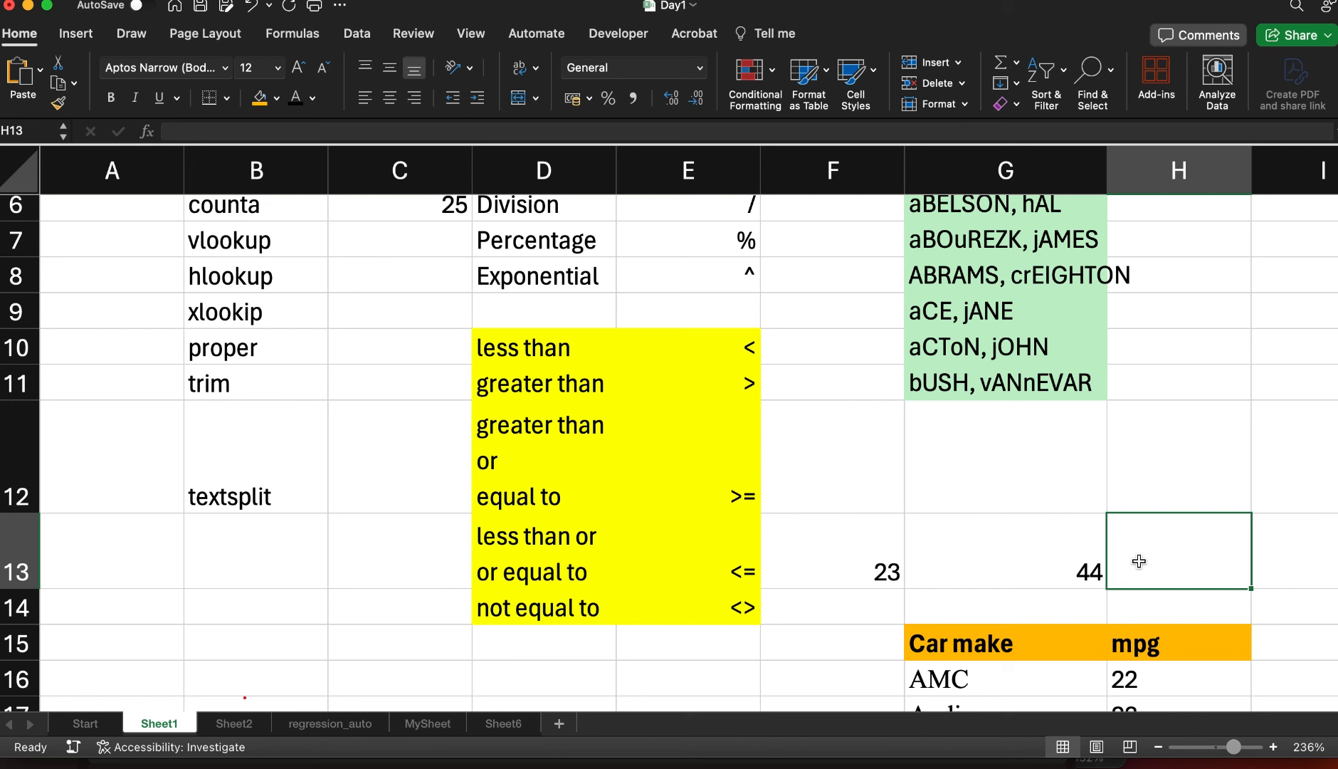
{"action": "type", "text": "="}
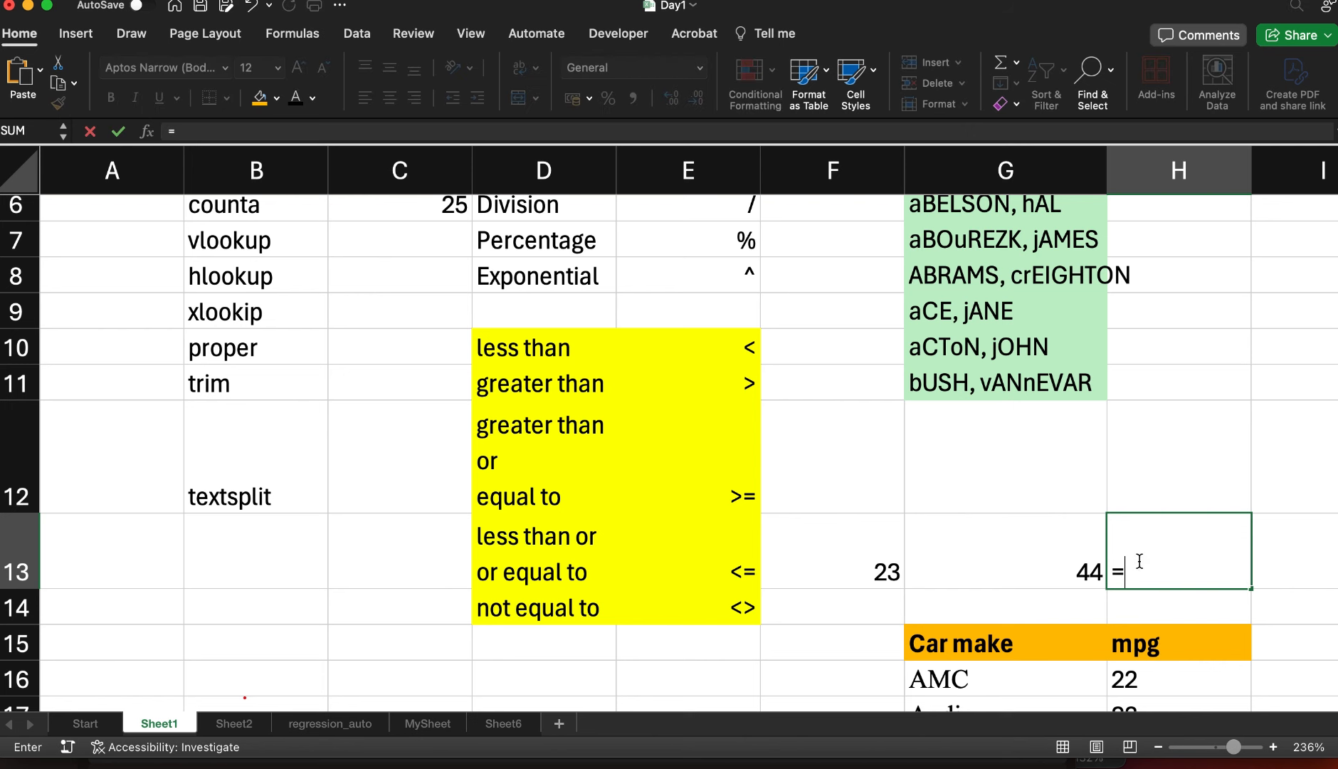
{"action": "left_click", "coordinate": [863, 573]}
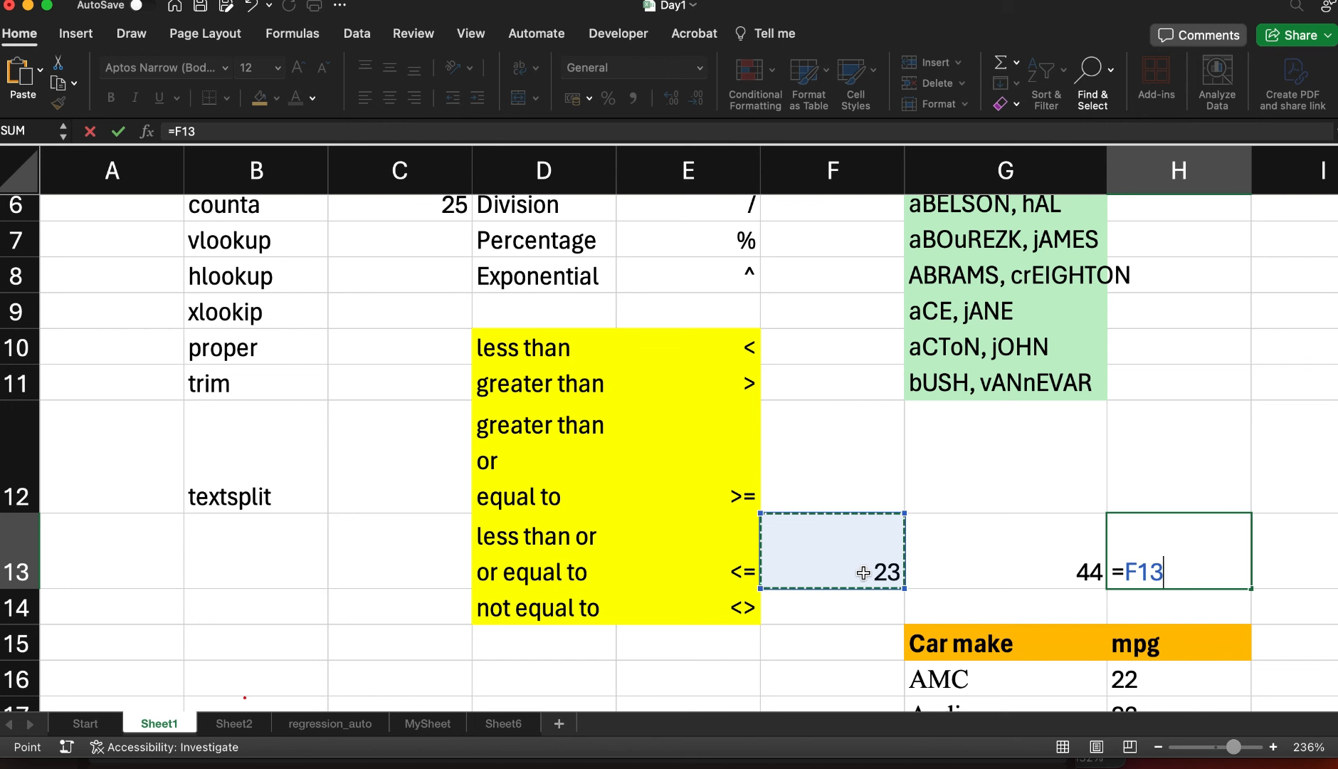
{"action": "type", "text": ">"}
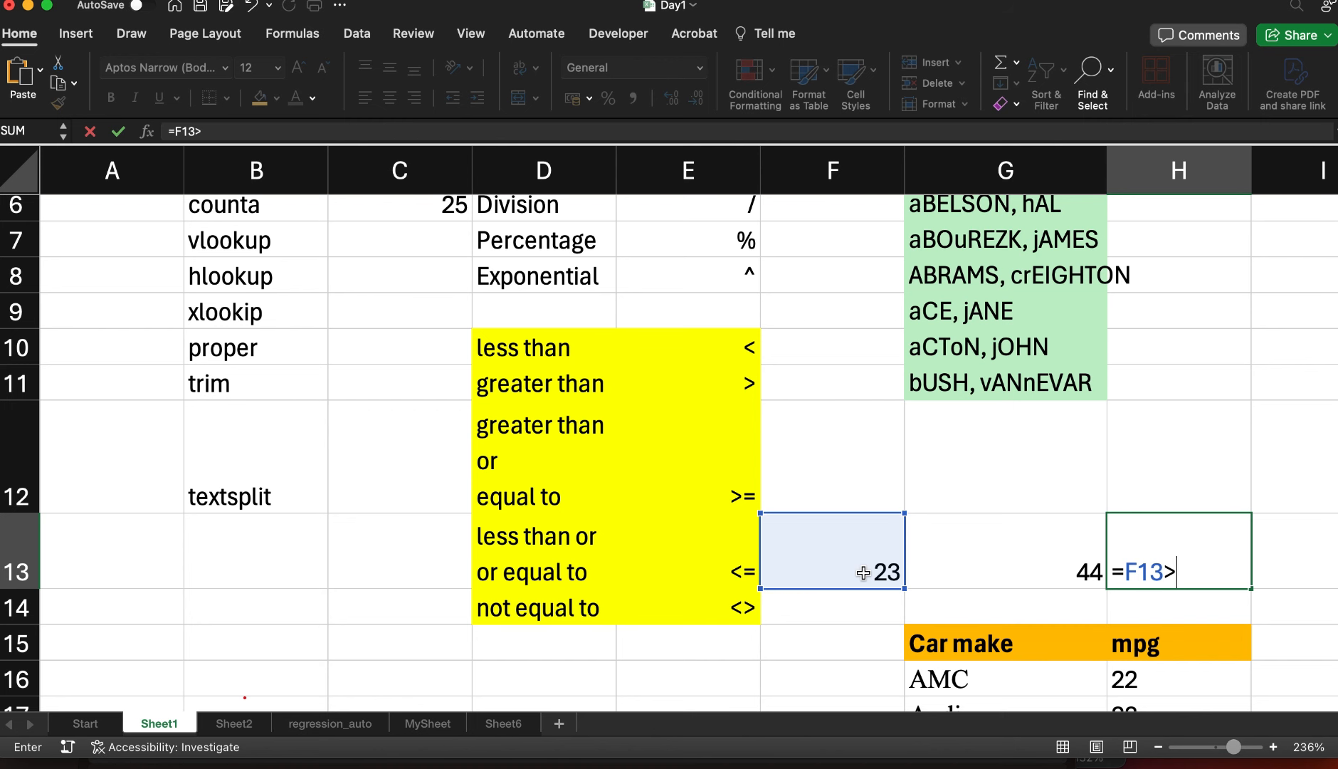
{"action": "left_click", "coordinate": [1066, 574]}
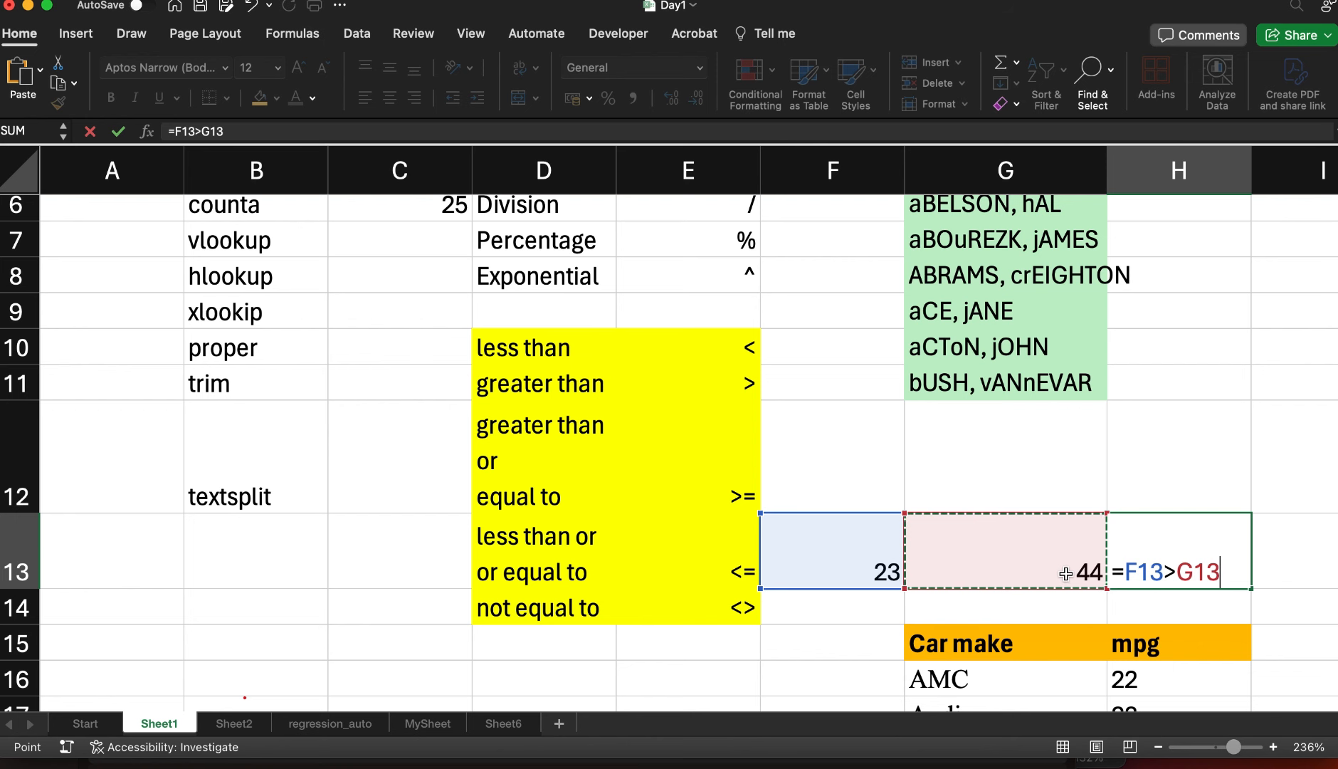
{"action": "key", "text": "Return"}
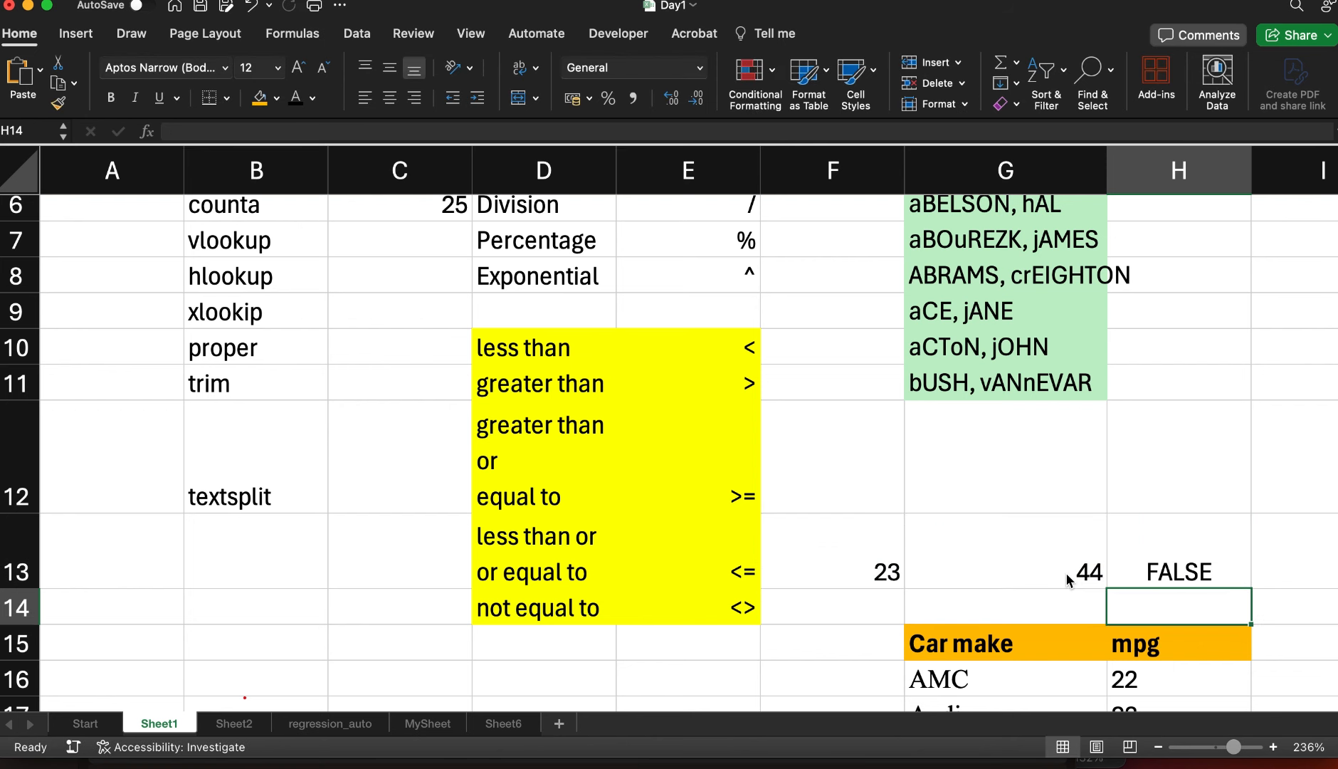
Change the first compared number, in cell F13, to 63
{"action": "left_click", "coordinate": [894, 573]}
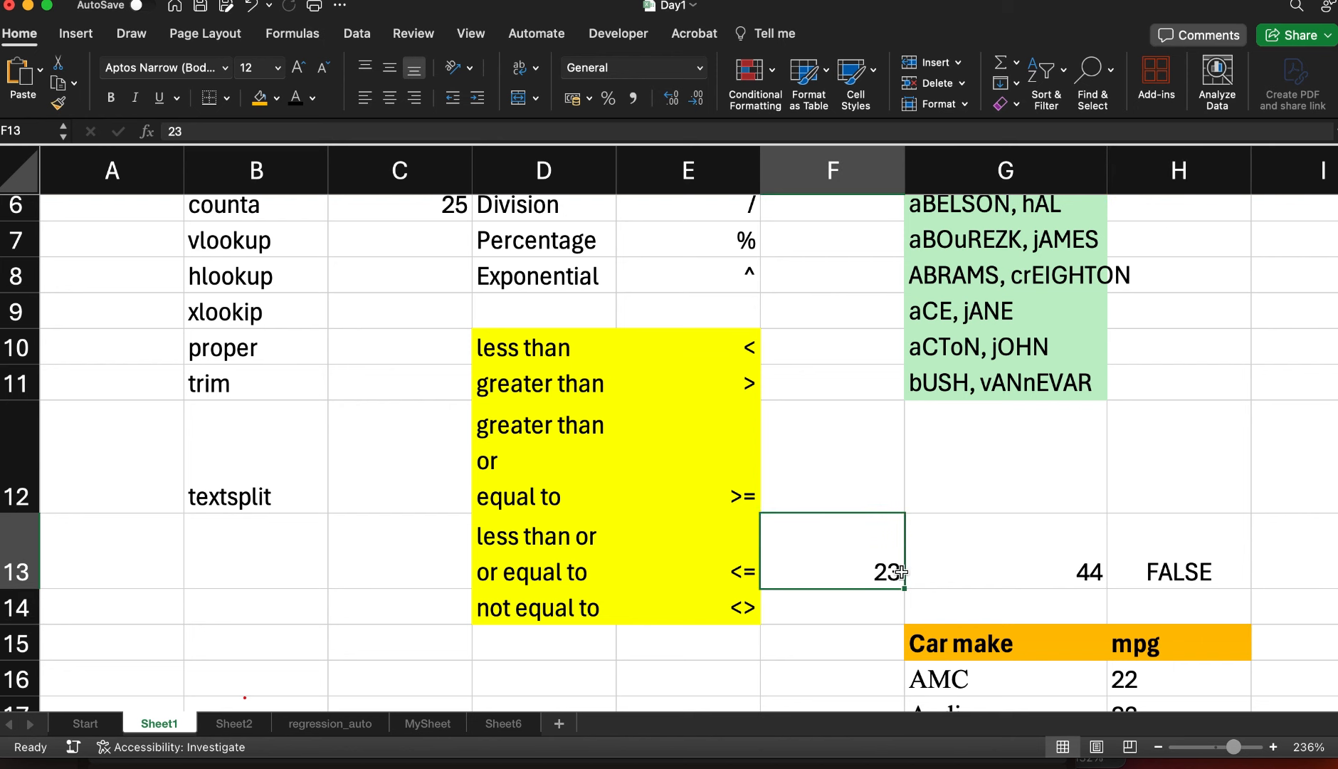
{"action": "left_click", "coordinate": [1005, 578]}
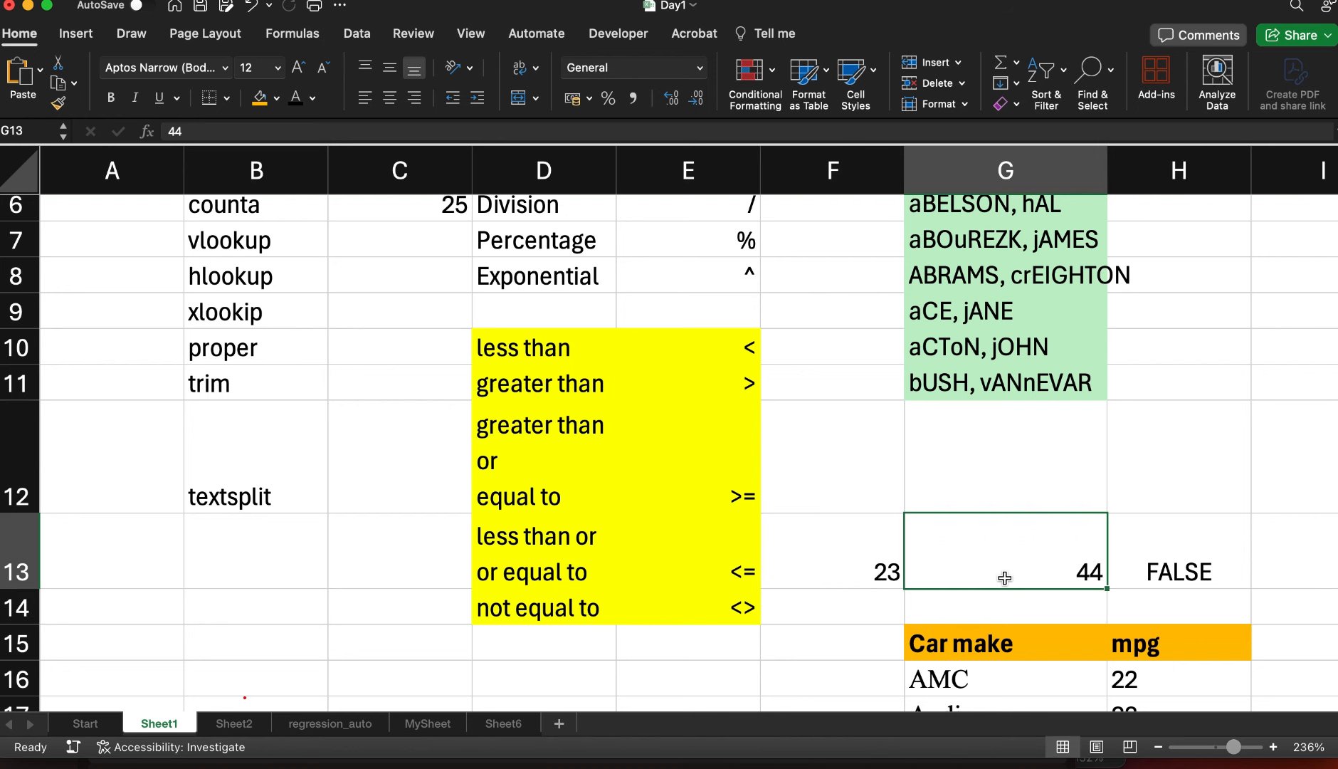
{"action": "left_click", "coordinate": [886, 575]}
{"action": "double_click", "coordinate": [886, 575]}
{"action": "key", "text": "BackSpace"}
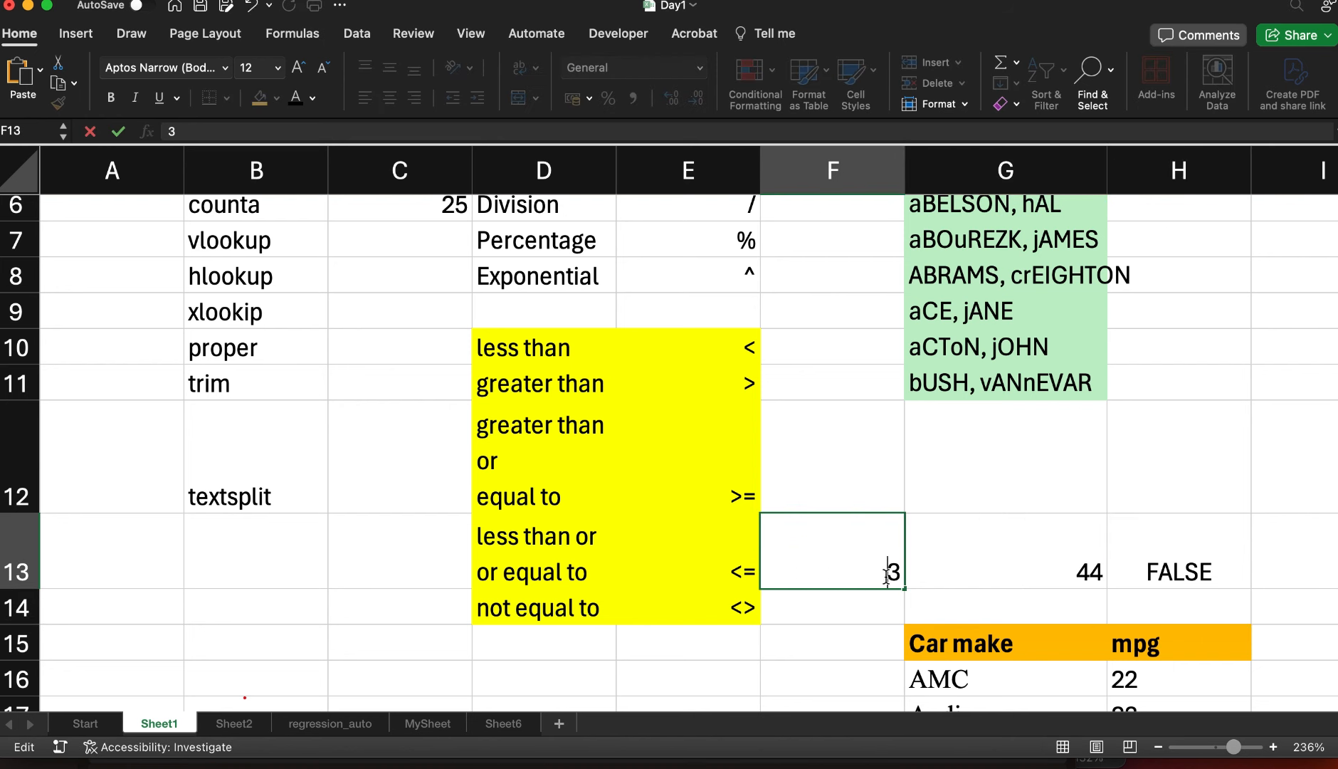
{"action": "type", "text": "6"}
{"action": "key", "text": "Return"}
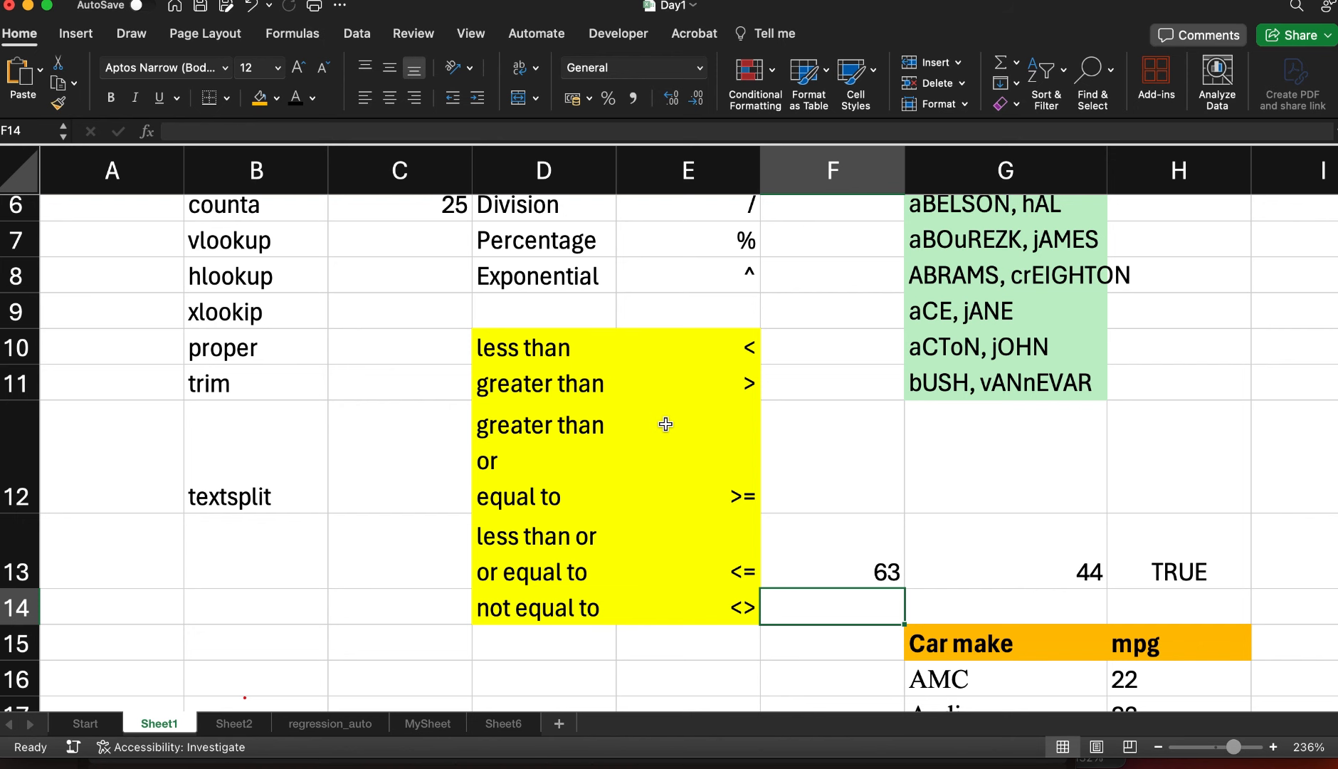
{"action": "scroll", "coordinate": [604, 363], "scroll_direction": "up", "scroll_amount": 5}
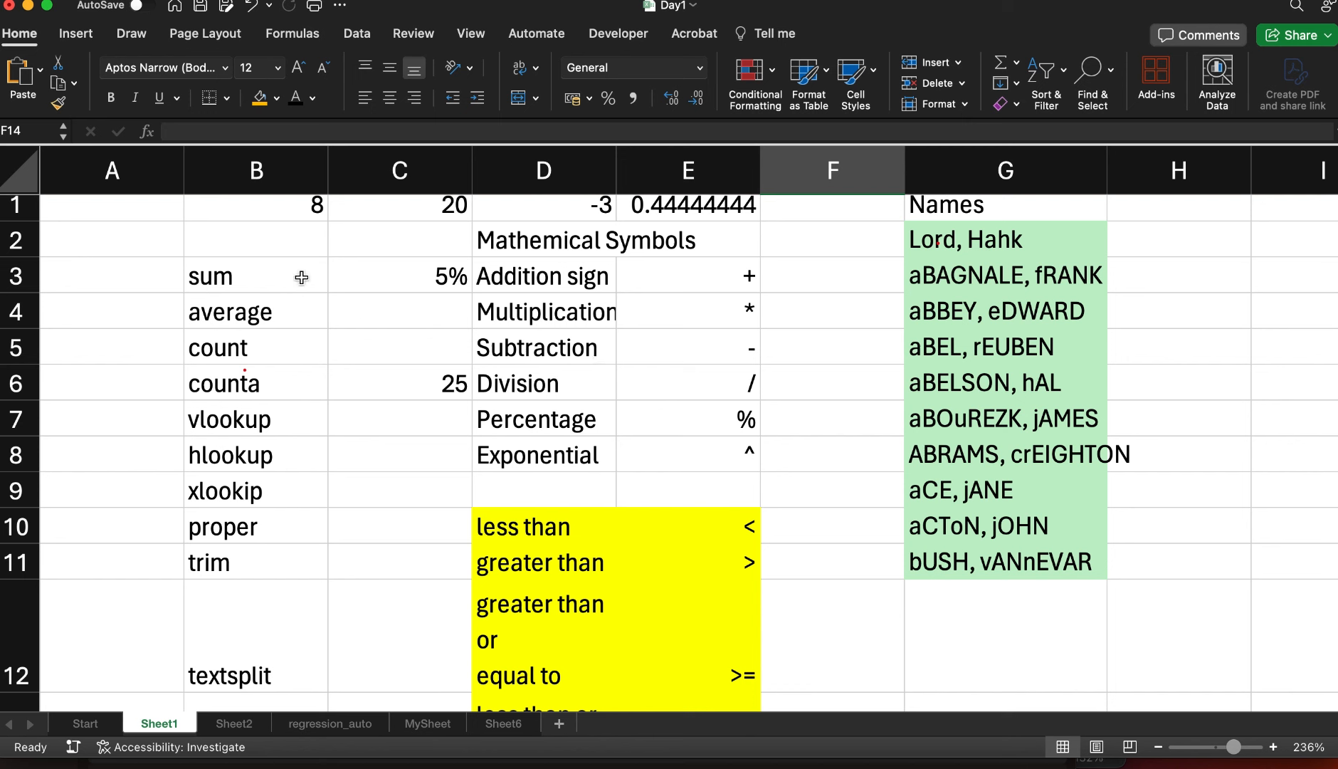
{"action": "left_click", "coordinate": [346, 283]}
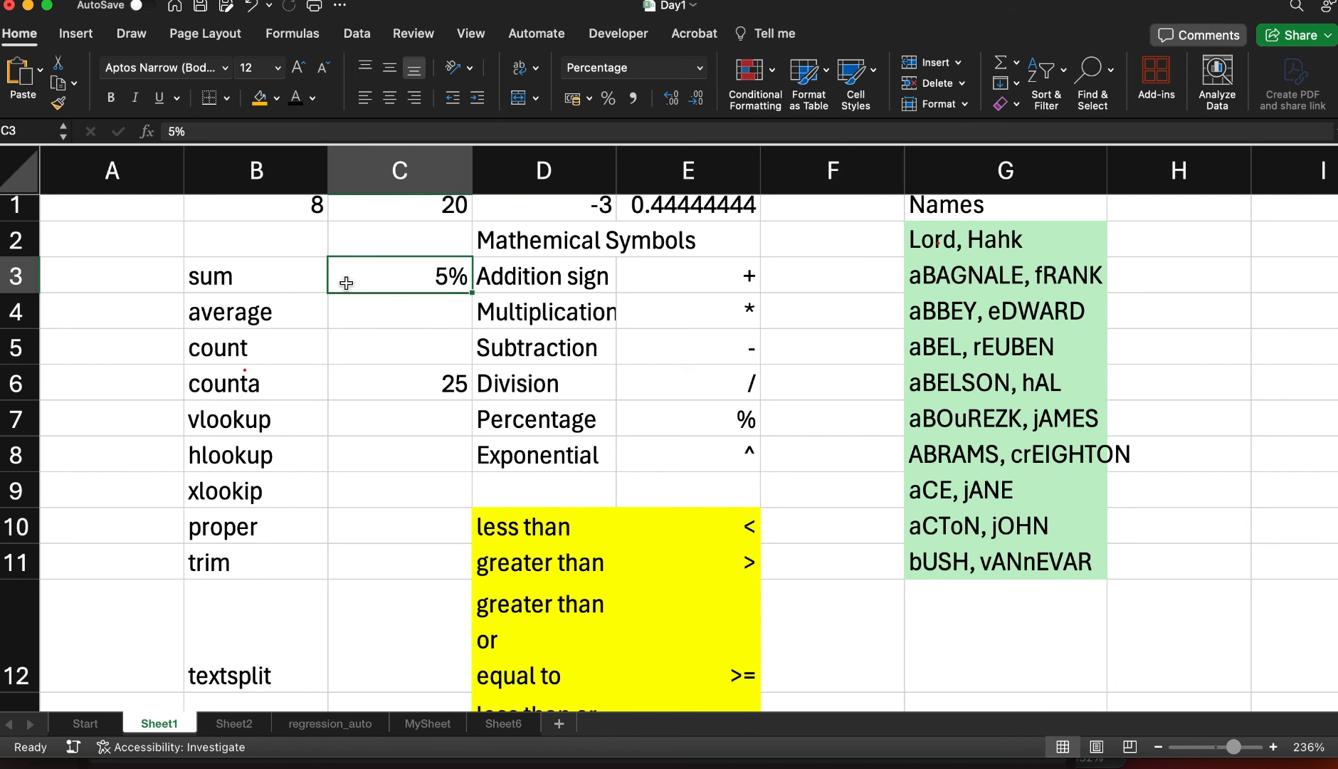
{"action": "left_click", "coordinate": [433, 259]}
{"action": "left_click_drag", "start_coordinate": [432, 259], "coordinate": [427, 225]}
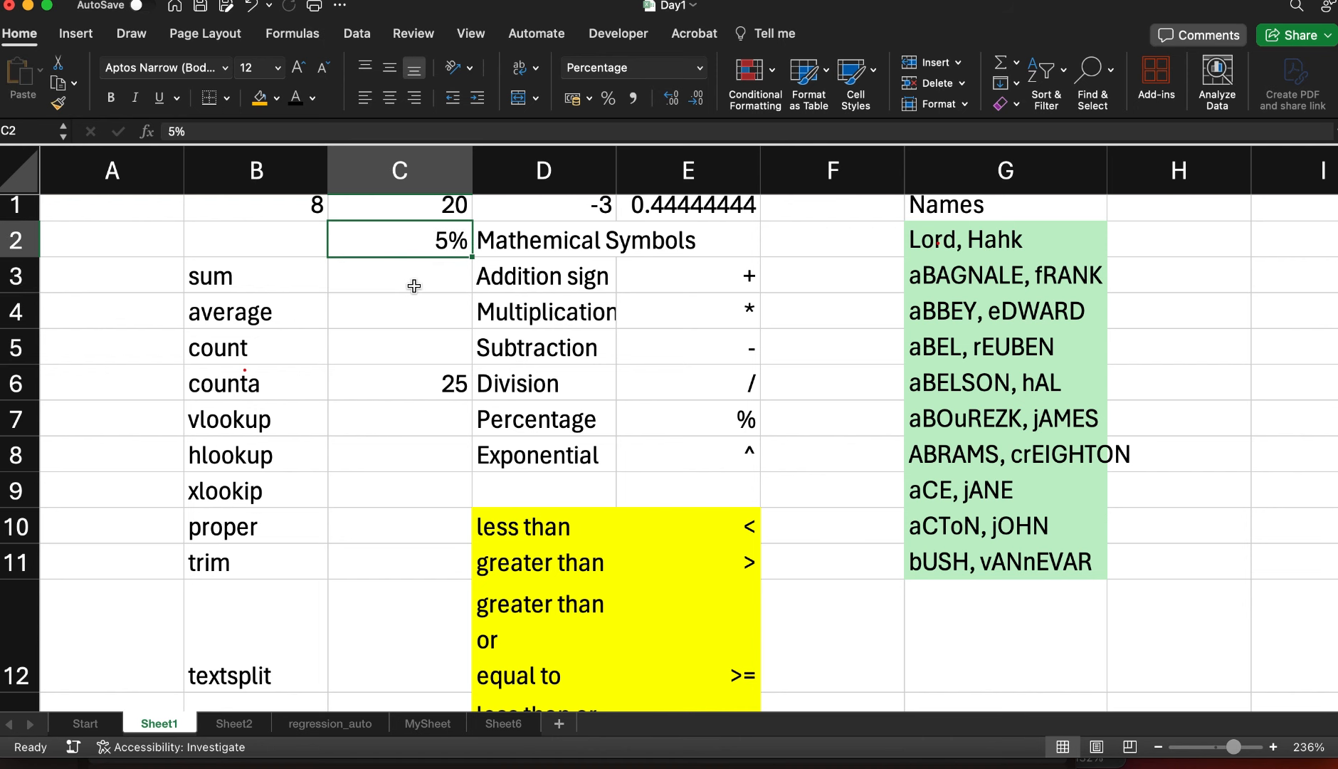
{"action": "key", "text": "super+z"}
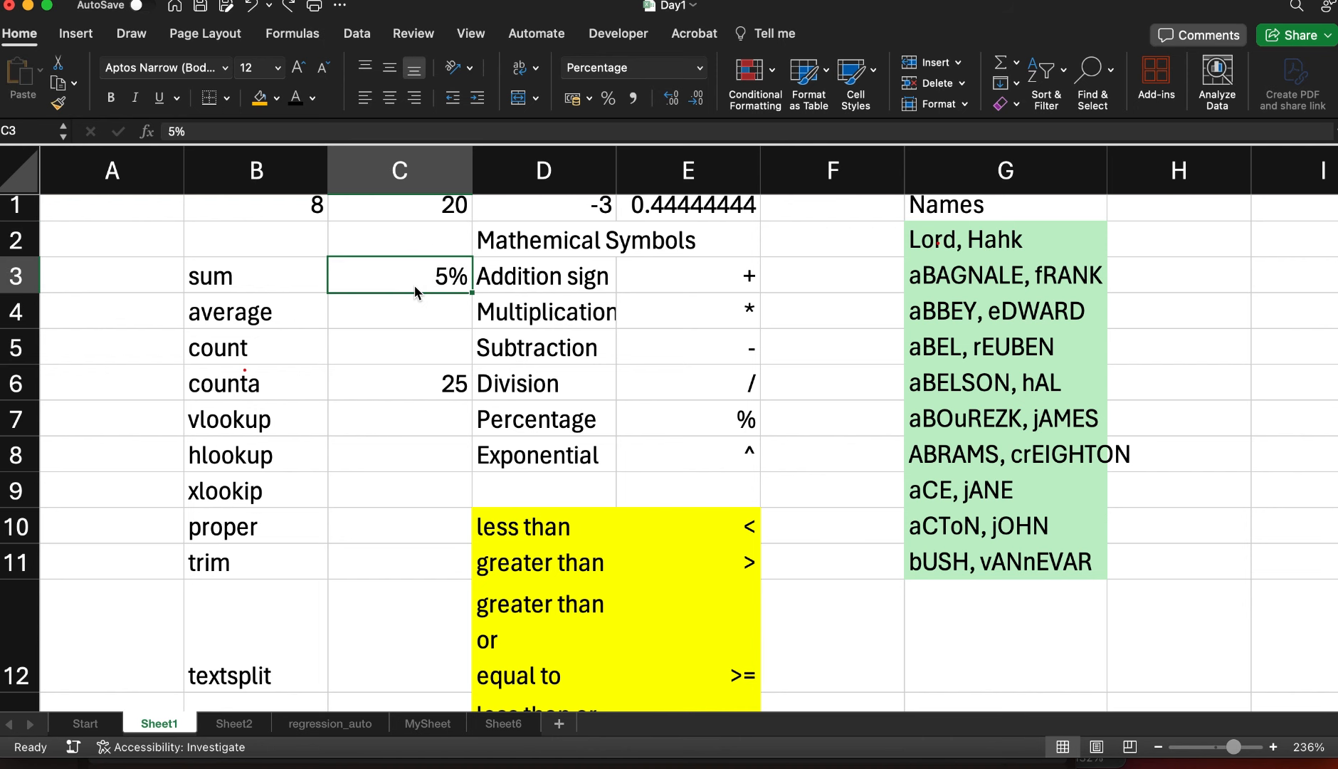
Clear the contents of cells C3 through C6, including the percentage value and the exponent formula
{"action": "key", "text": "super+shift+Down"}
{"action": "key", "text": "super+shift+Down"}
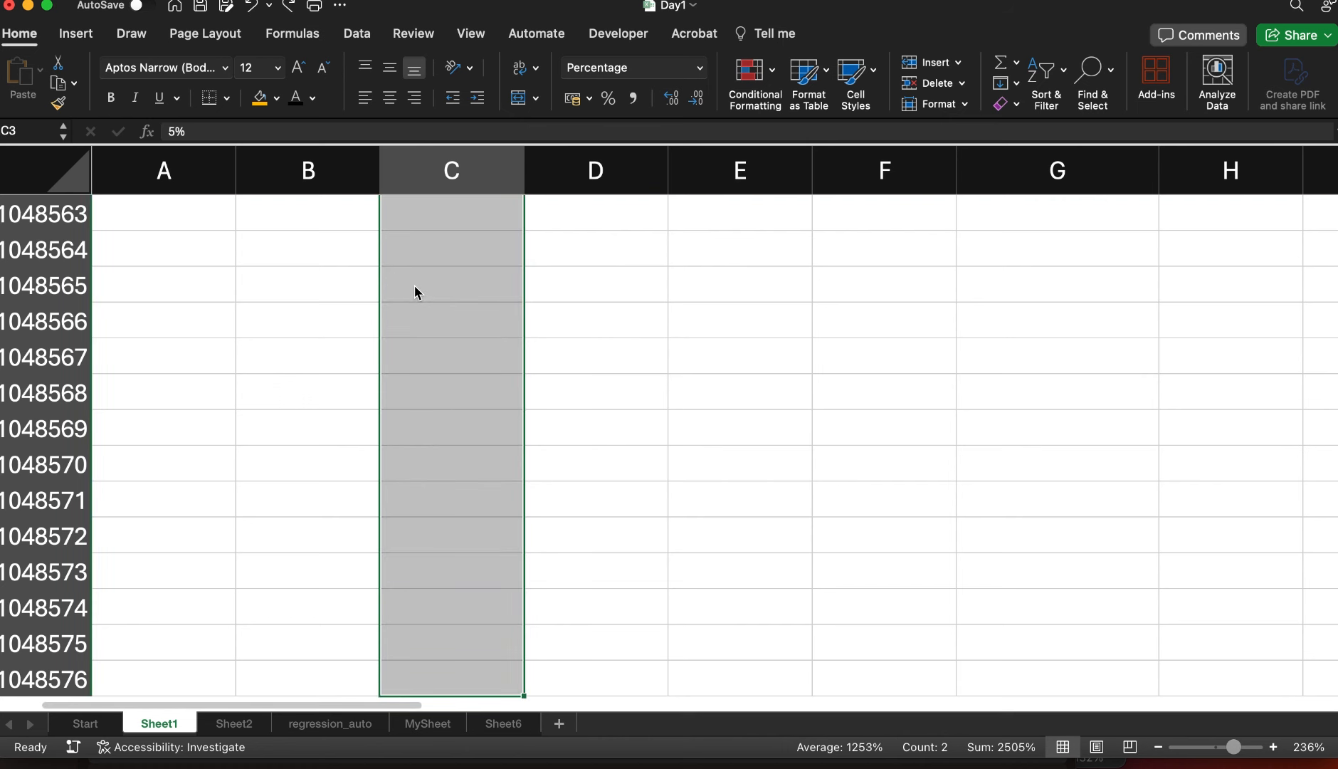
{"action": "key", "text": "super+shift+Up"}
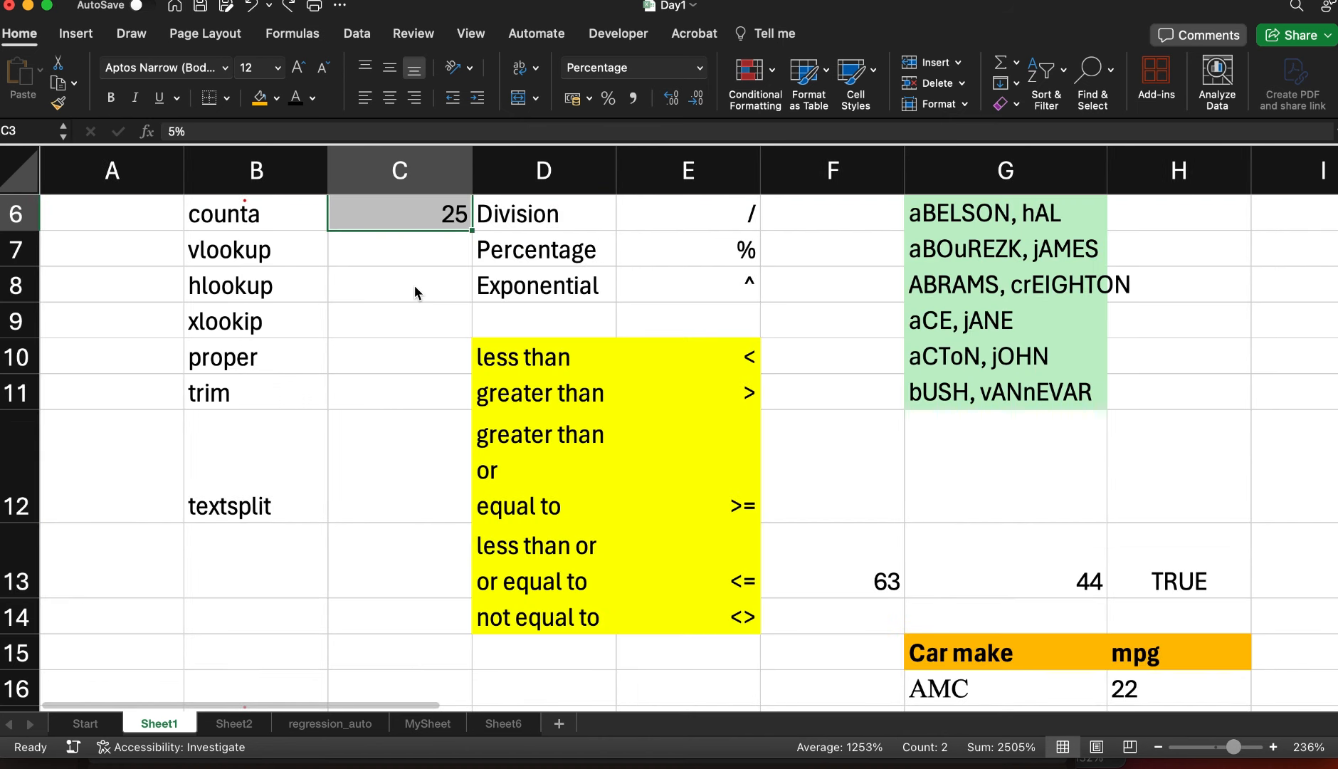
{"action": "scroll", "coordinate": [414, 285], "scroll_direction": "up", "scroll_amount": 5}
{"action": "key", "text": "Delete"}
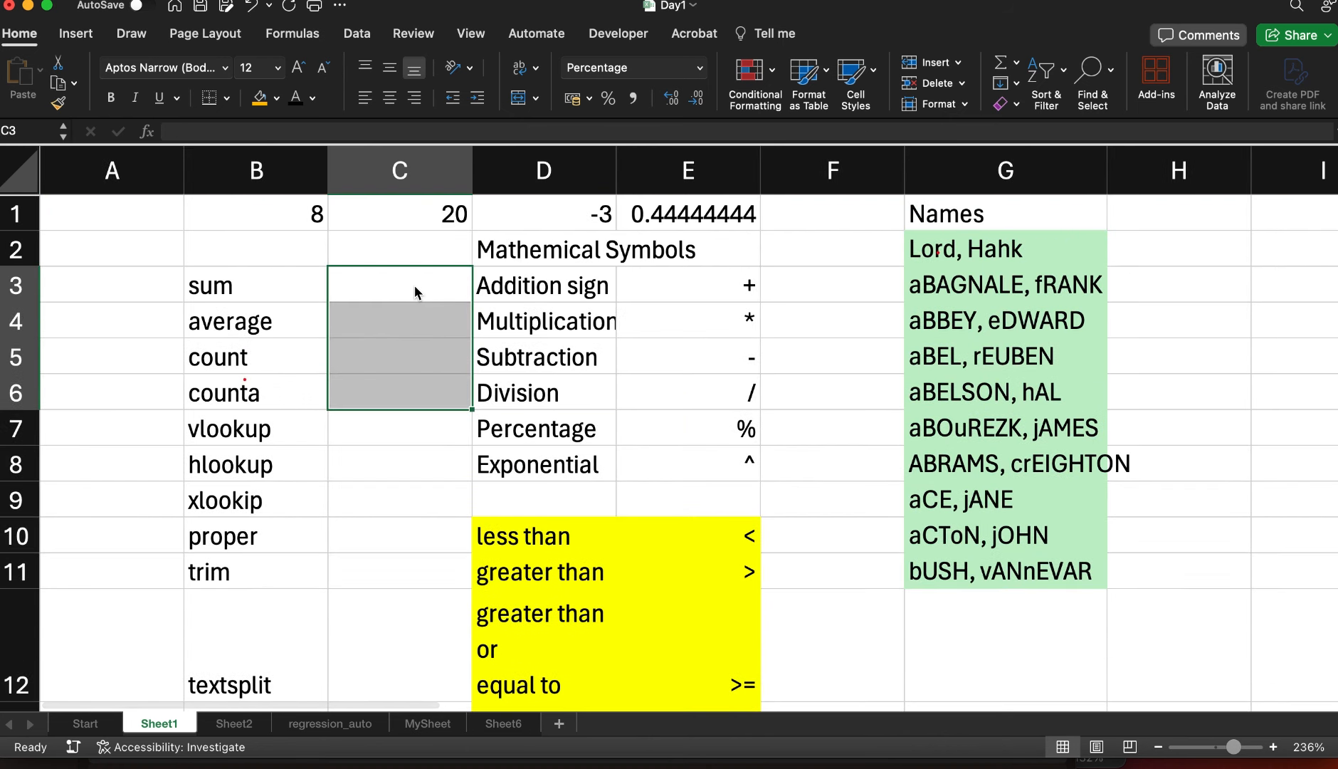
Clear the arithmetic formulas from cells B1 through E1
{"action": "left_click", "coordinate": [308, 210]}
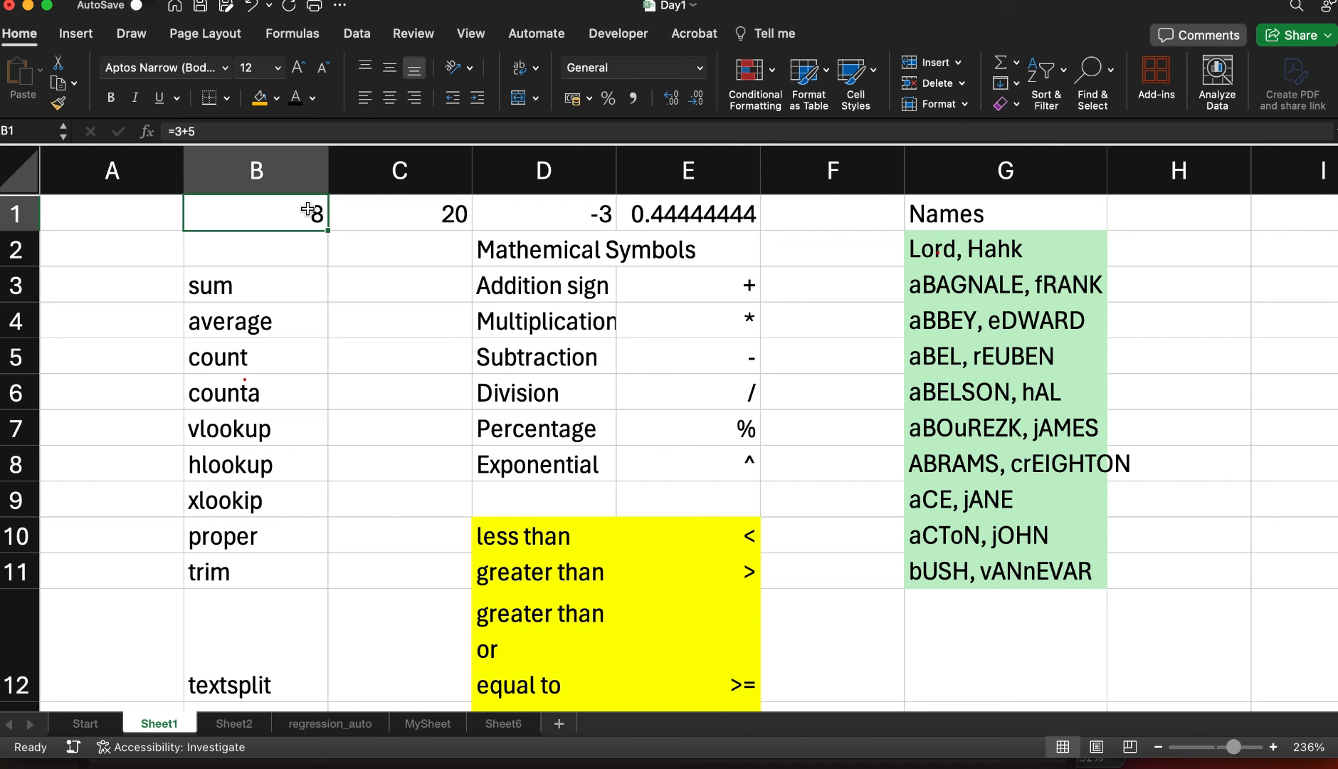
{"action": "key", "text": "super+shift+Right"}
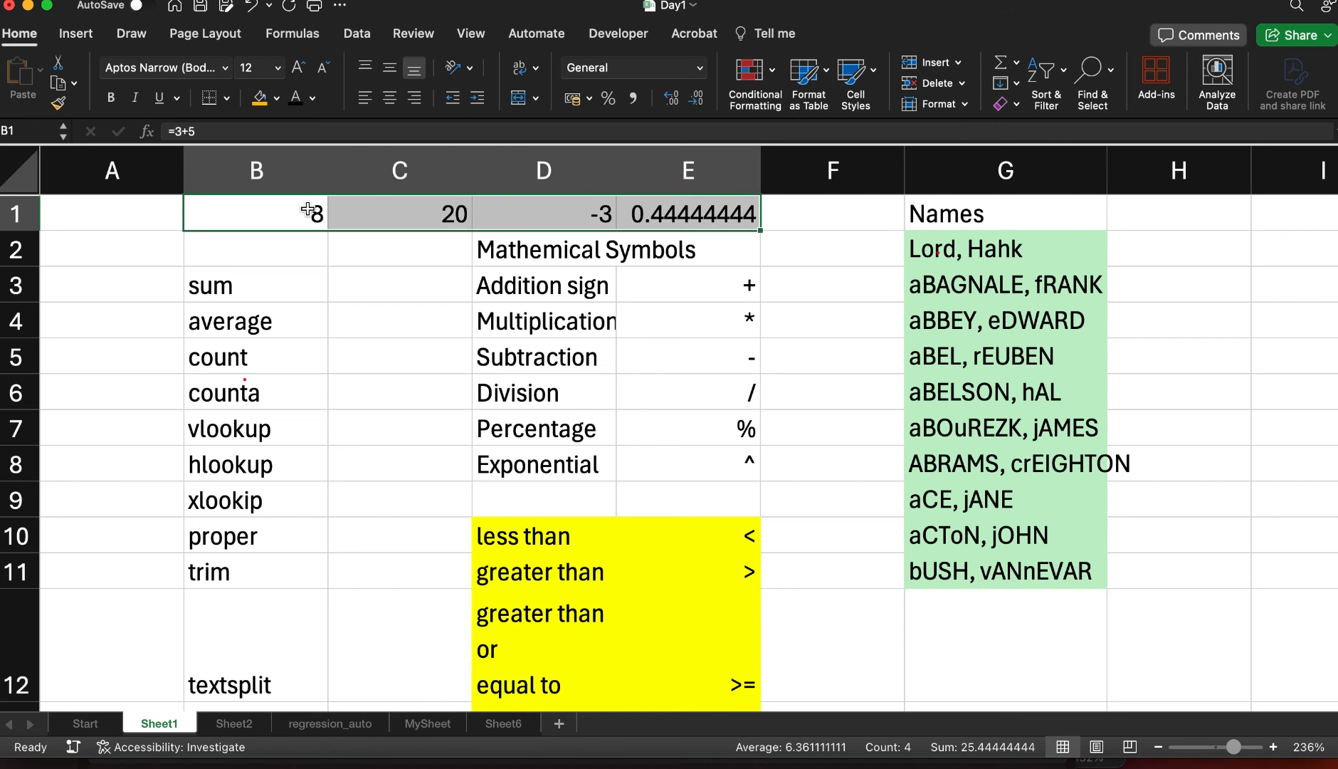
{"action": "key", "text": "Delete"}
Enter the numbers 23, 21, 22 and 20 in cells C3 through C6
{"action": "left_click_drag", "start_coordinate": [342, 288], "coordinate": [398, 502]}
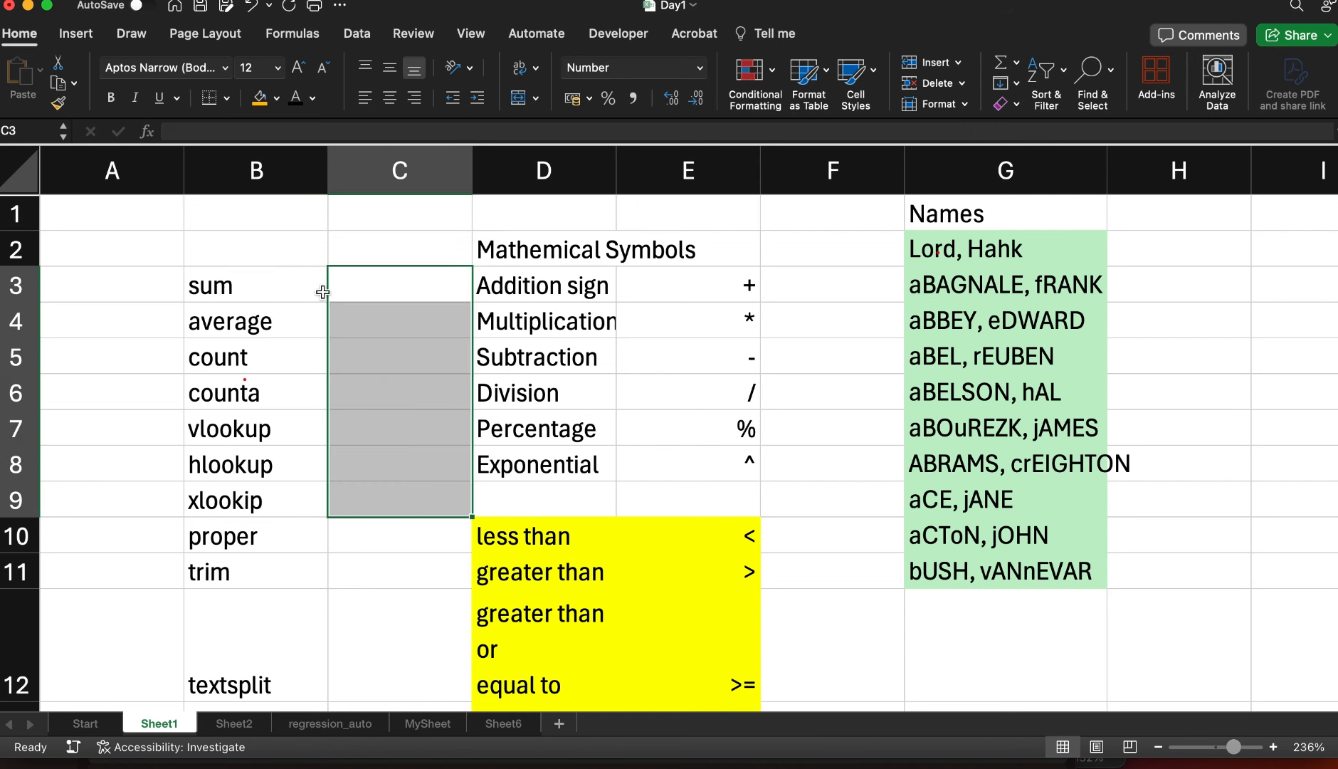
{"action": "left_click", "coordinate": [364, 289]}
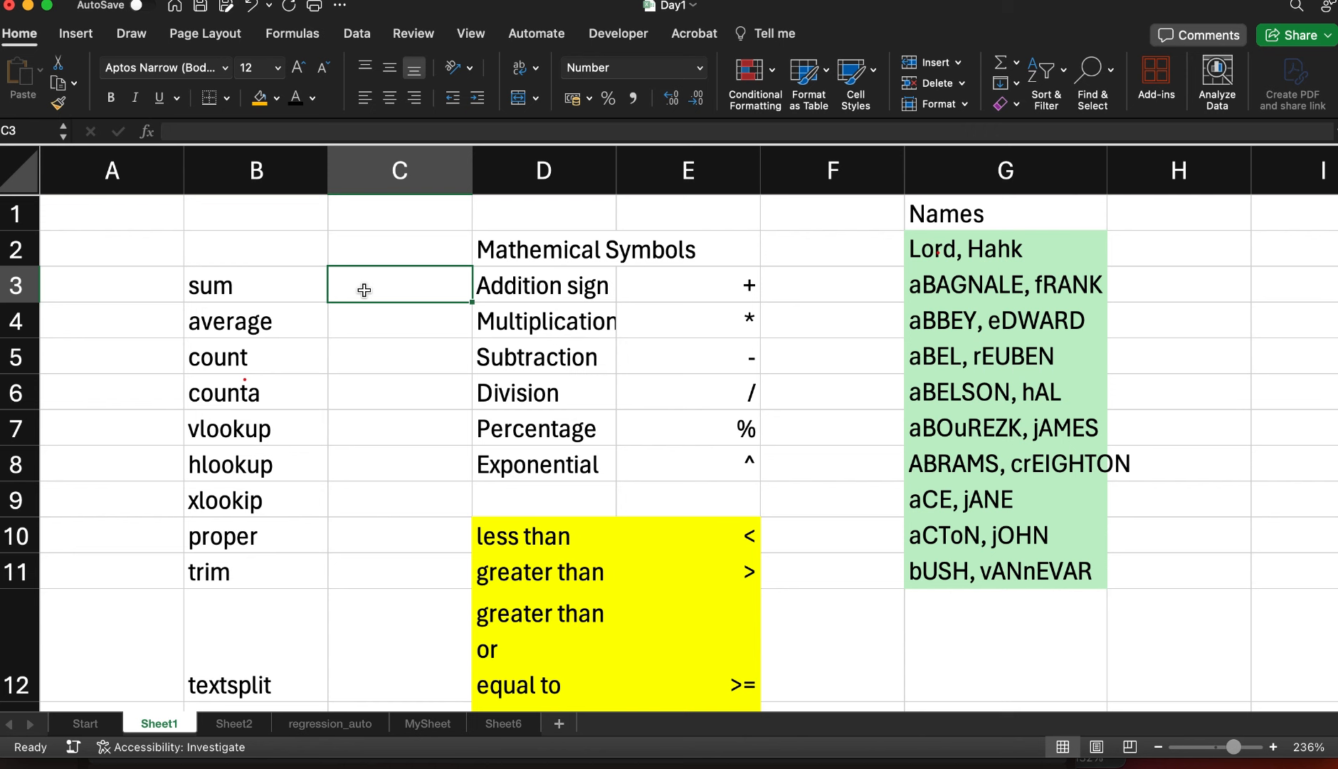
{"action": "type", "text": "23"}
{"action": "key", "text": "Return"}
{"action": "type", "text": "21"}
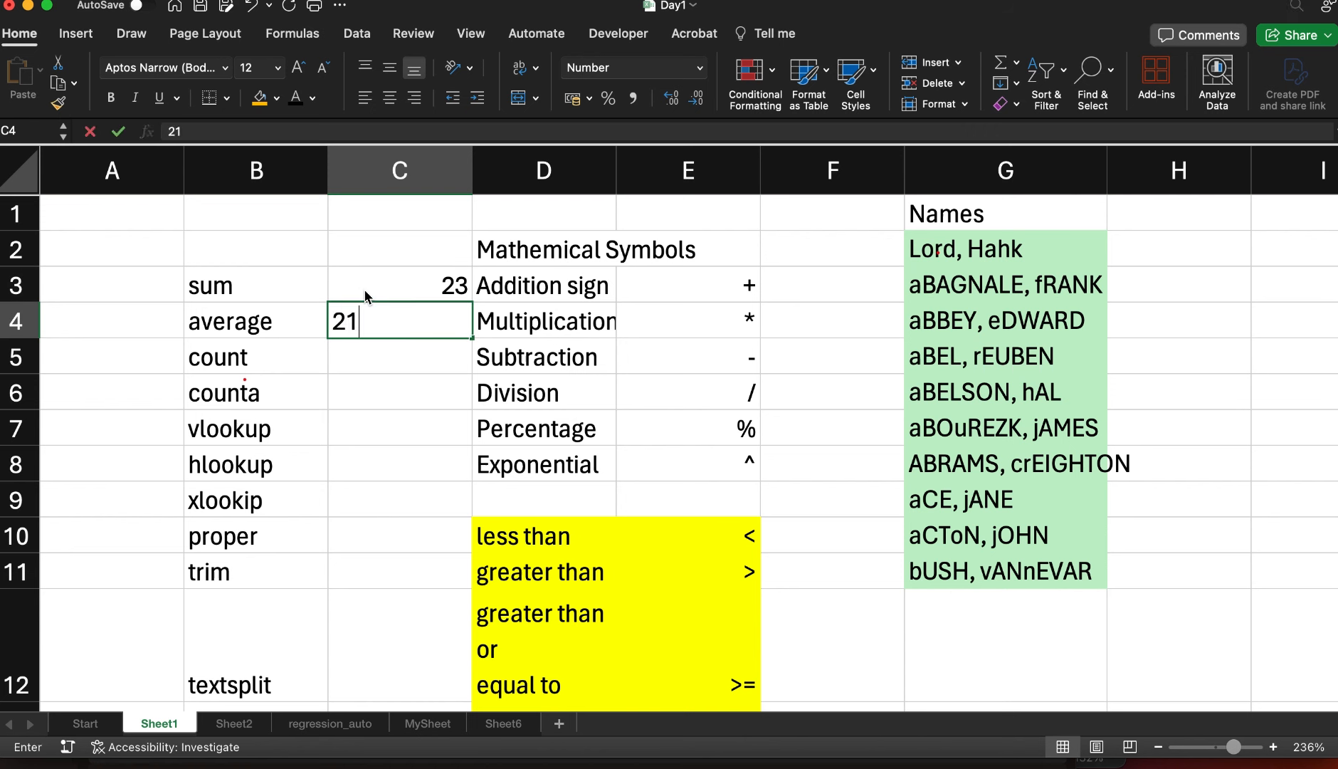
{"action": "key", "text": "Return"}
{"action": "type", "text": "2"}
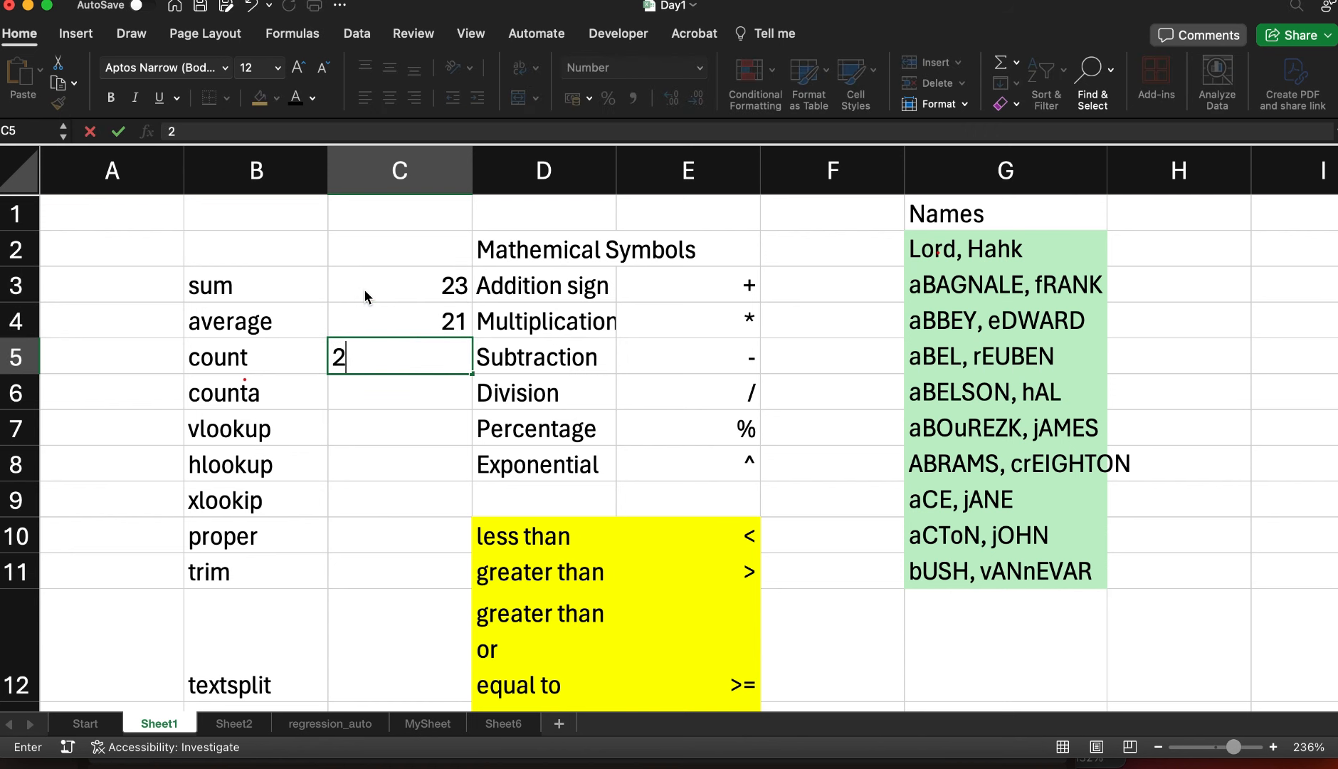
{"action": "type", "text": "2"}
{"action": "key", "text": "Return"}
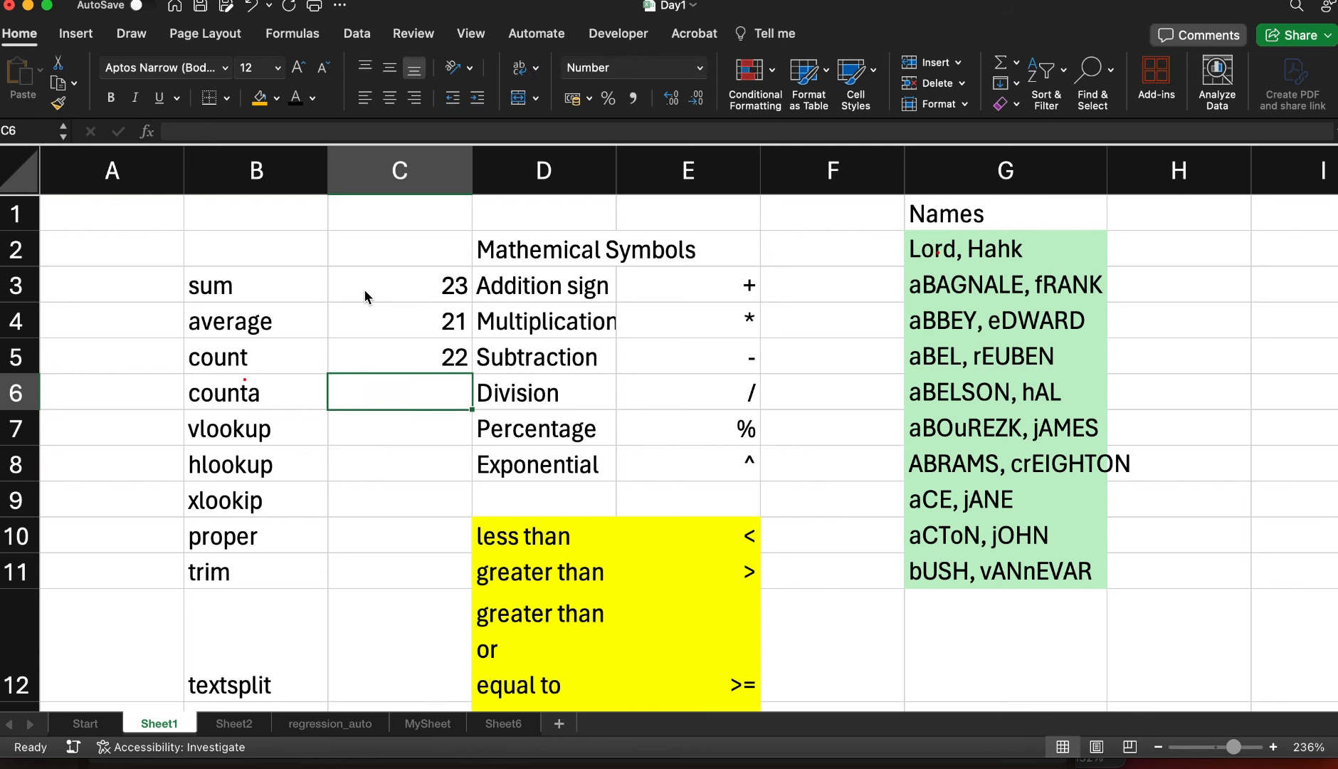
{"action": "type", "text": "20"}
{"action": "key", "text": "Return"}
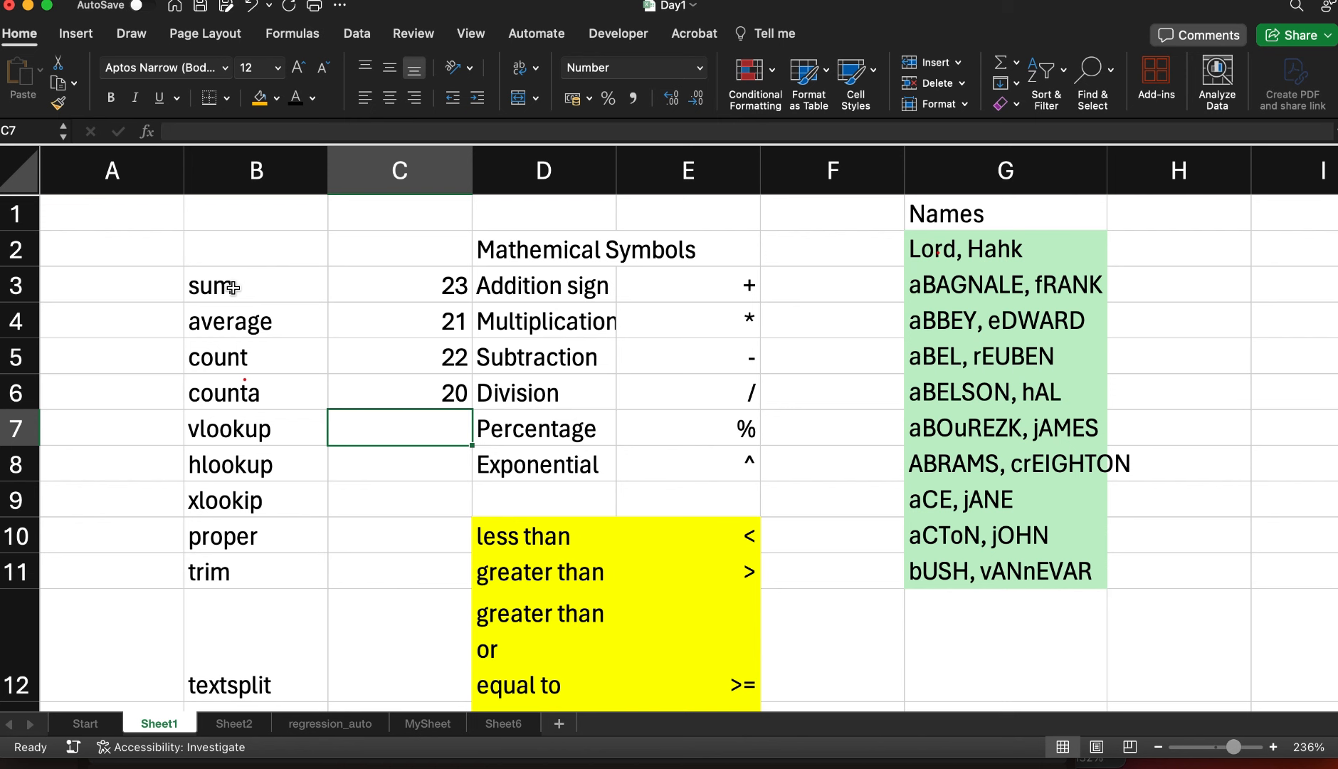
Insert a blank column between the numbers in column C and the mathematical symbols list
{"action": "left_click", "coordinate": [545, 175]}
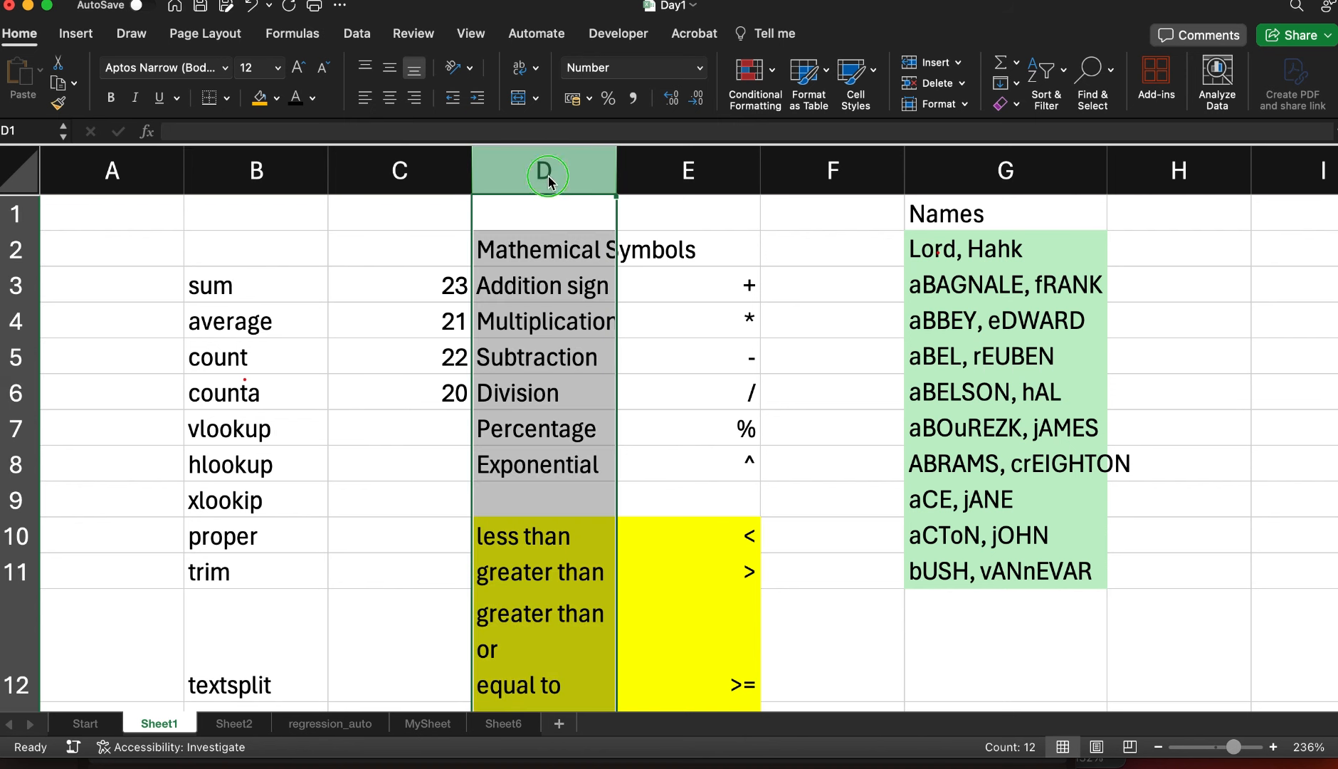
{"action": "right_click", "coordinate": [550, 181]}
{"action": "left_click", "coordinate": [572, 283]}
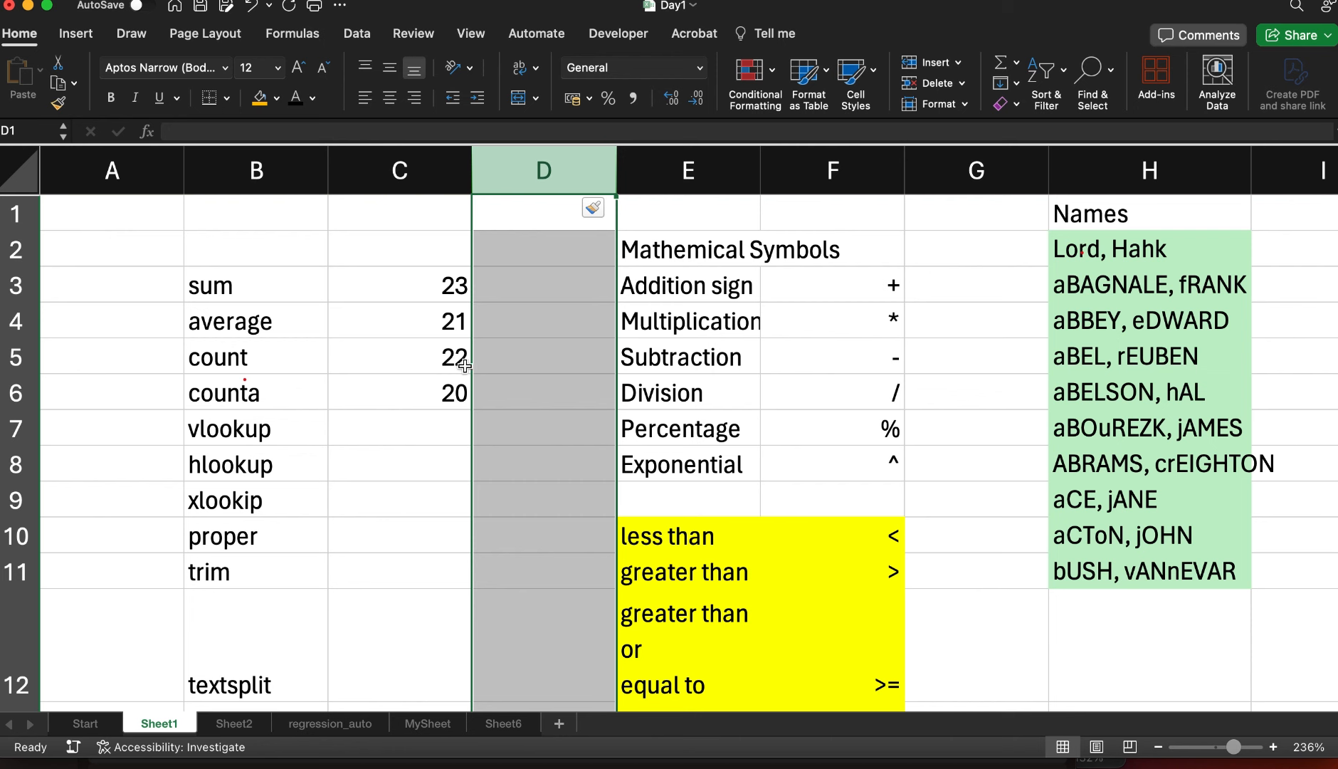
{"action": "left_click", "coordinate": [437, 426]}
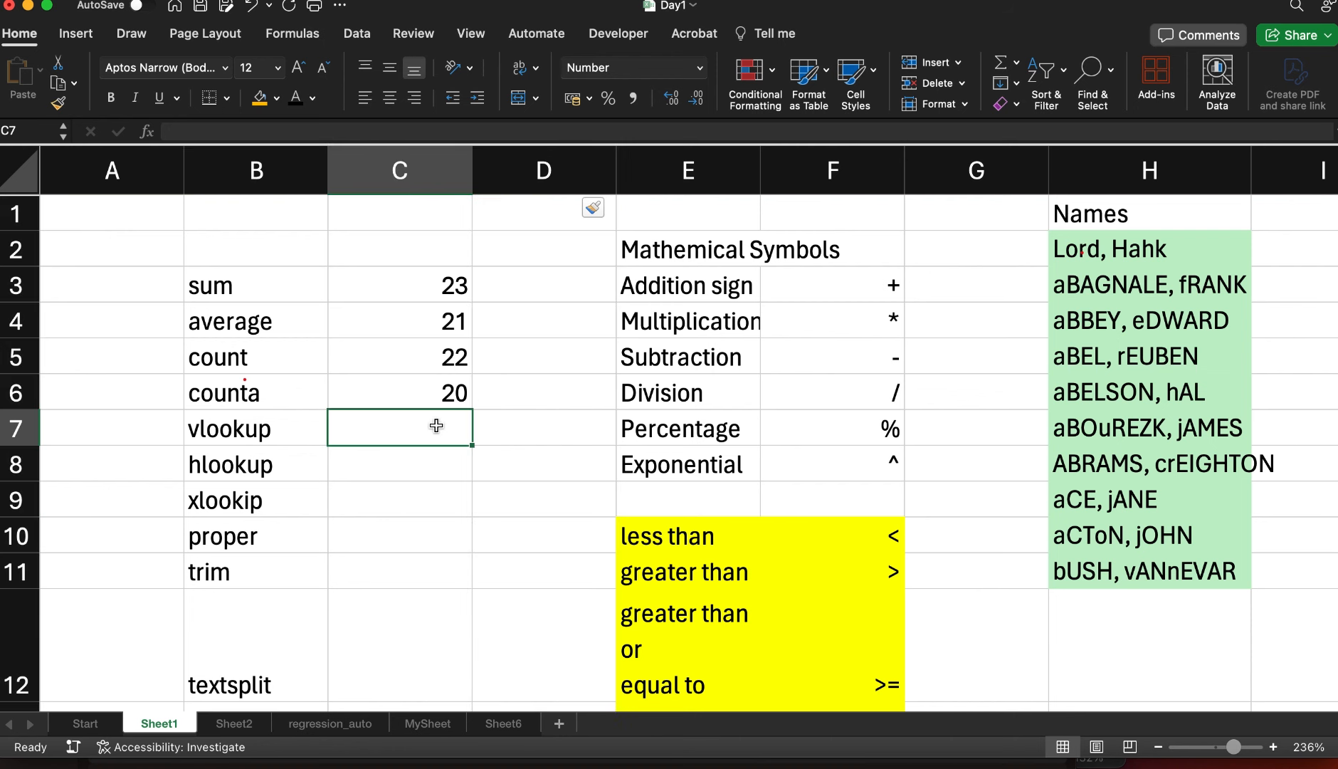
Enter the header Age in cell C2, above the numbers
{"action": "left_click", "coordinate": [443, 237]}
{"action": "type", "text": "A"}
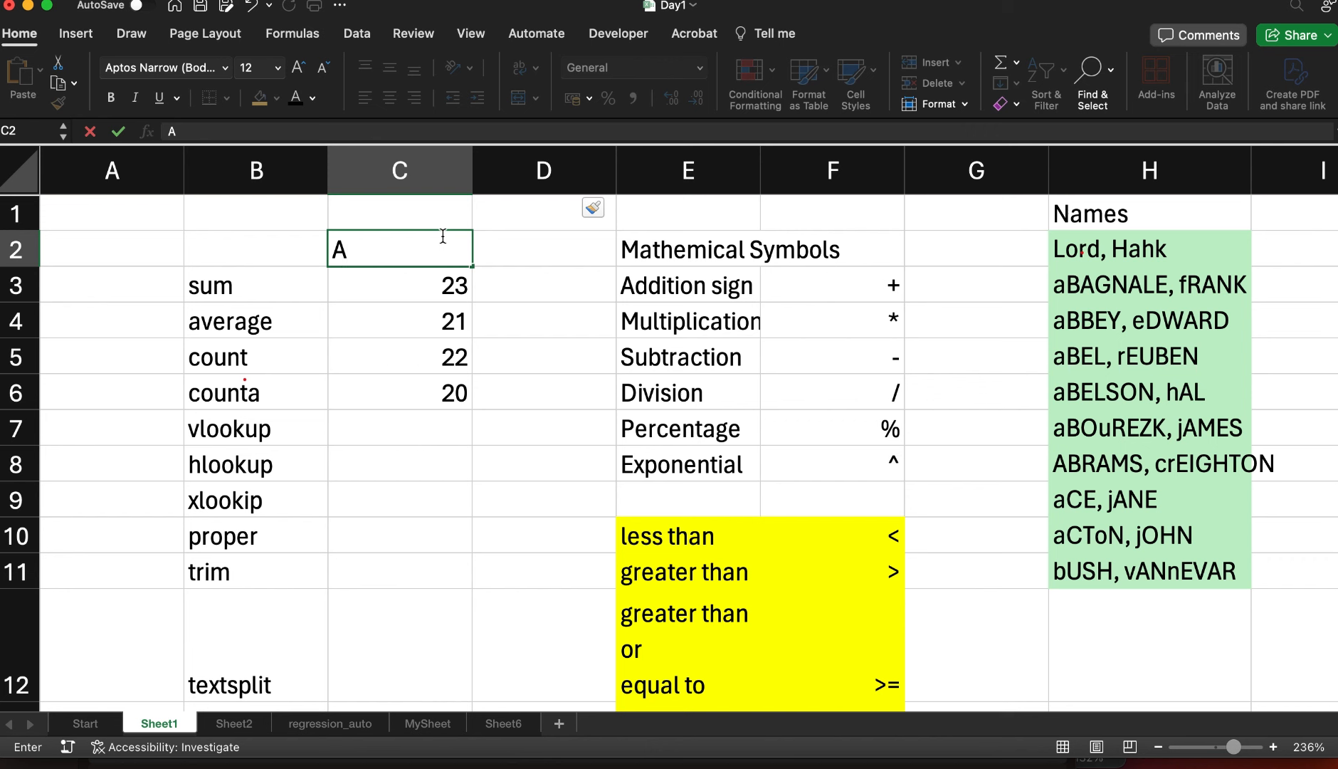
{"action": "type", "text": "ge"}
{"action": "key", "text": "Return"}
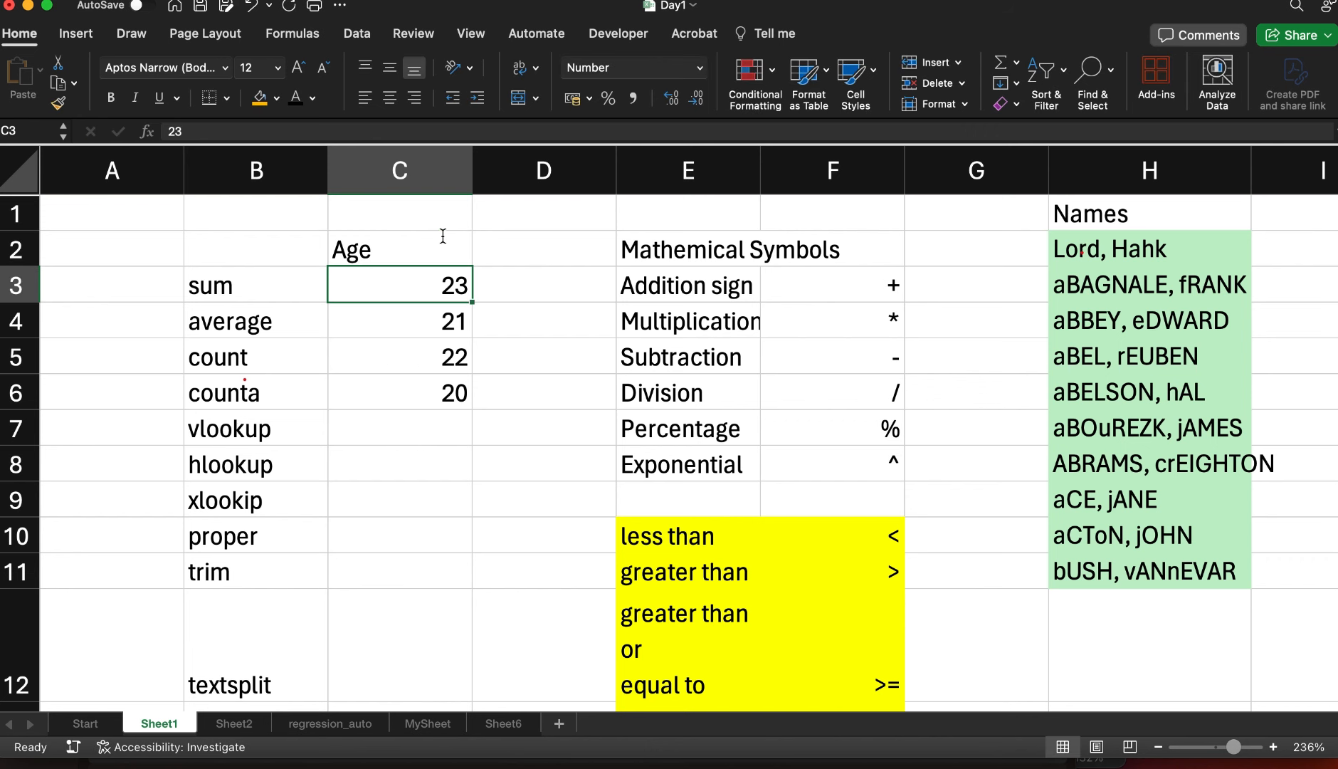
Enter the formula =SUM(C3:C6) in cell C7 to add up the ages
{"action": "left_click", "coordinate": [430, 436]}
{"action": "type", "text": "="}
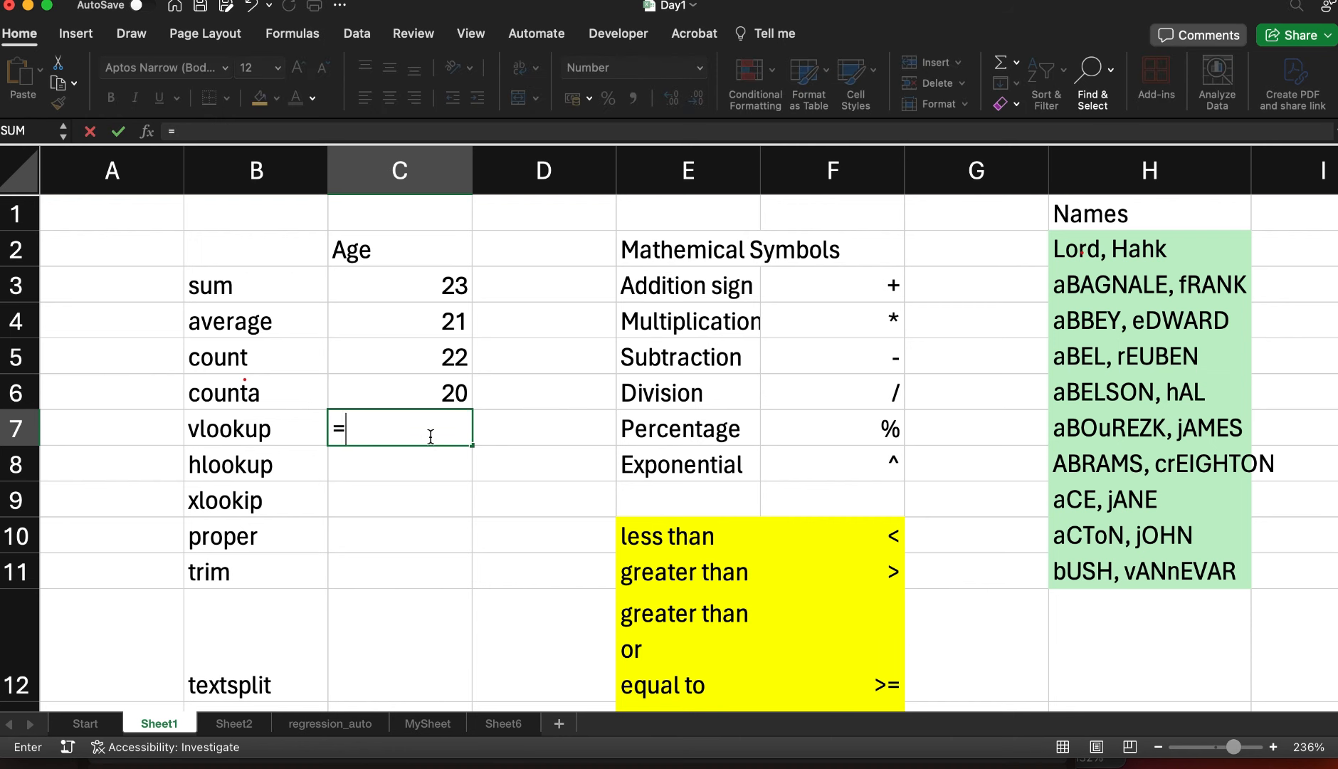
{"action": "type", "text": "sum"}
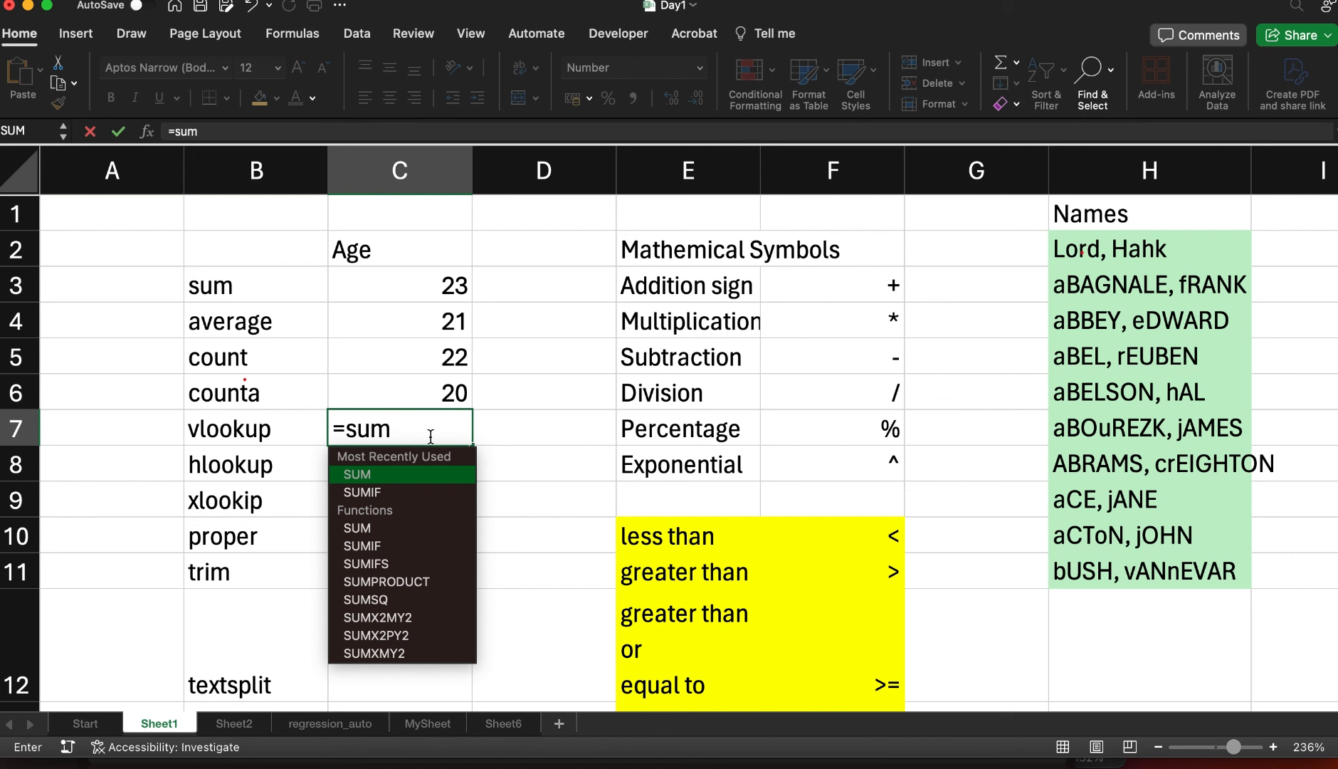
{"action": "key", "text": "Tab"}
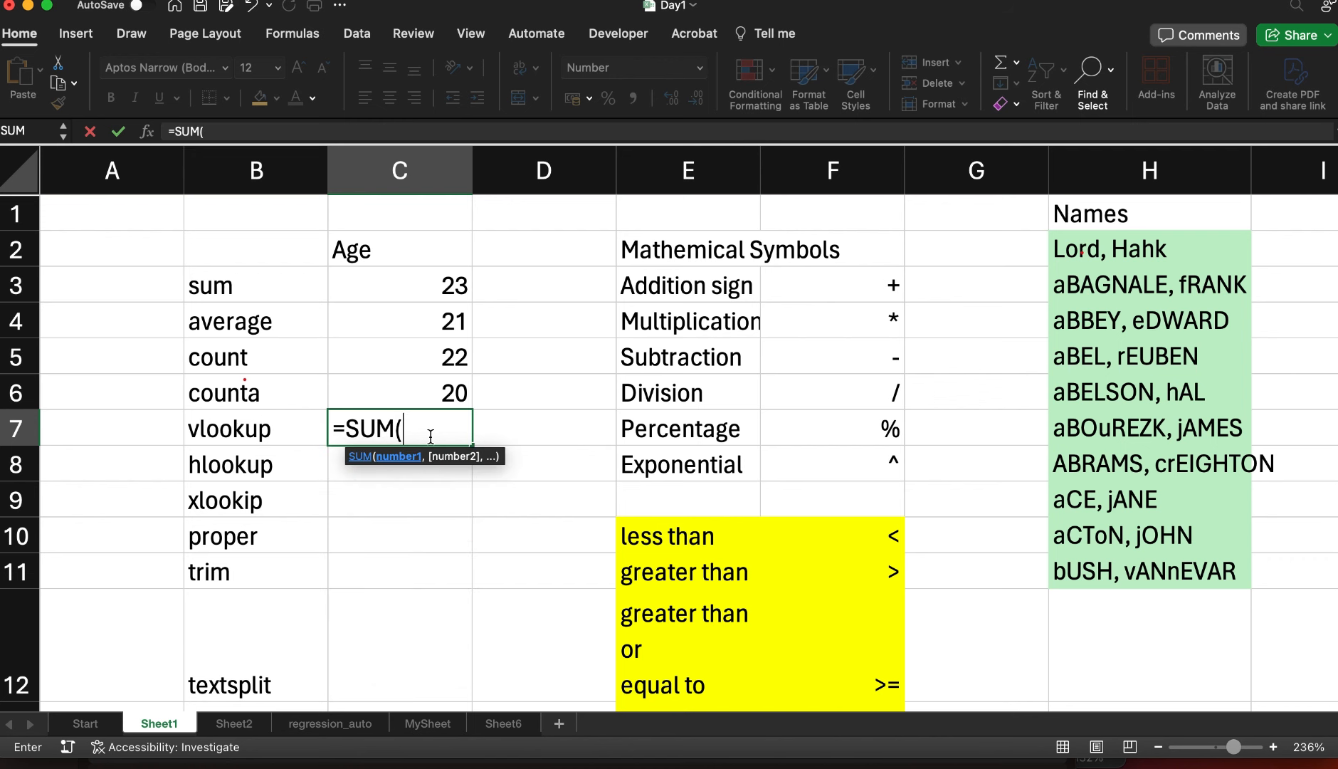
{"action": "left_click_drag", "start_coordinate": [448, 278], "coordinate": [450, 393]}
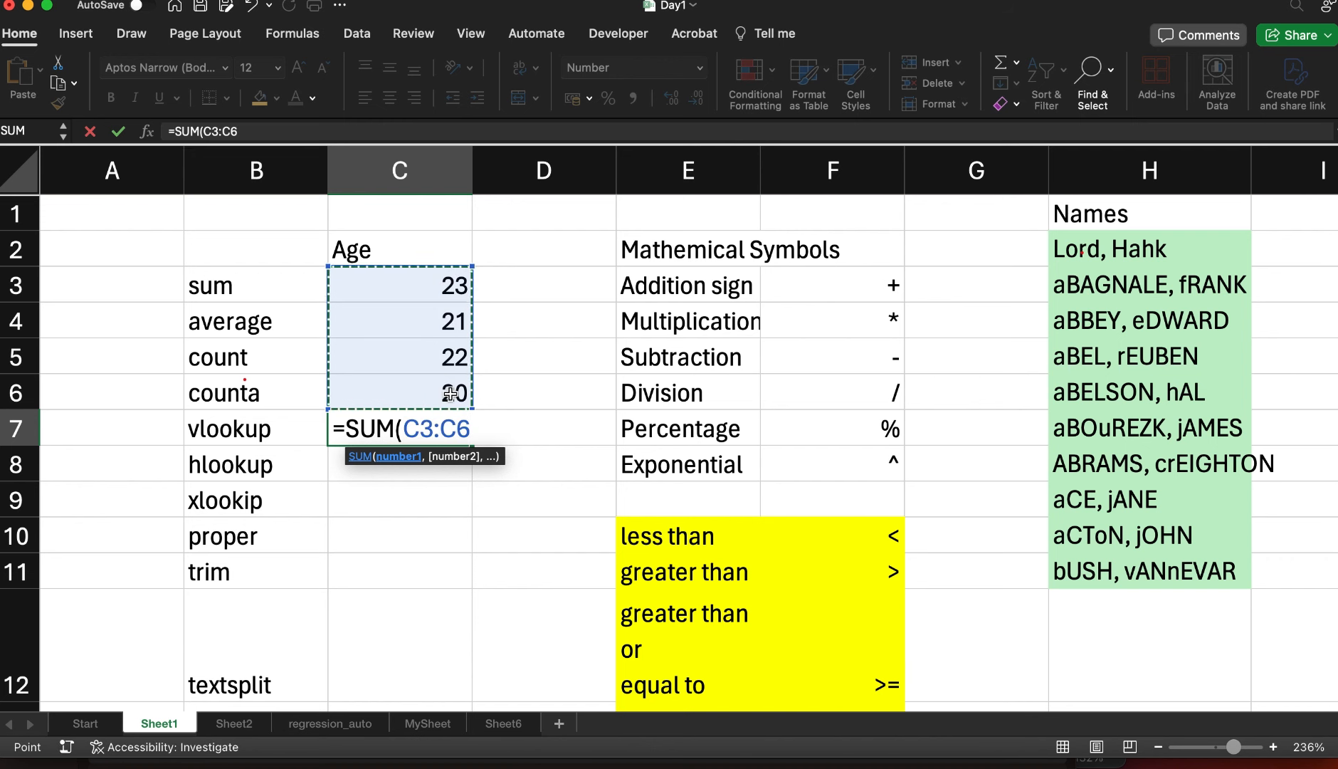
{"action": "type", "text": ")"}
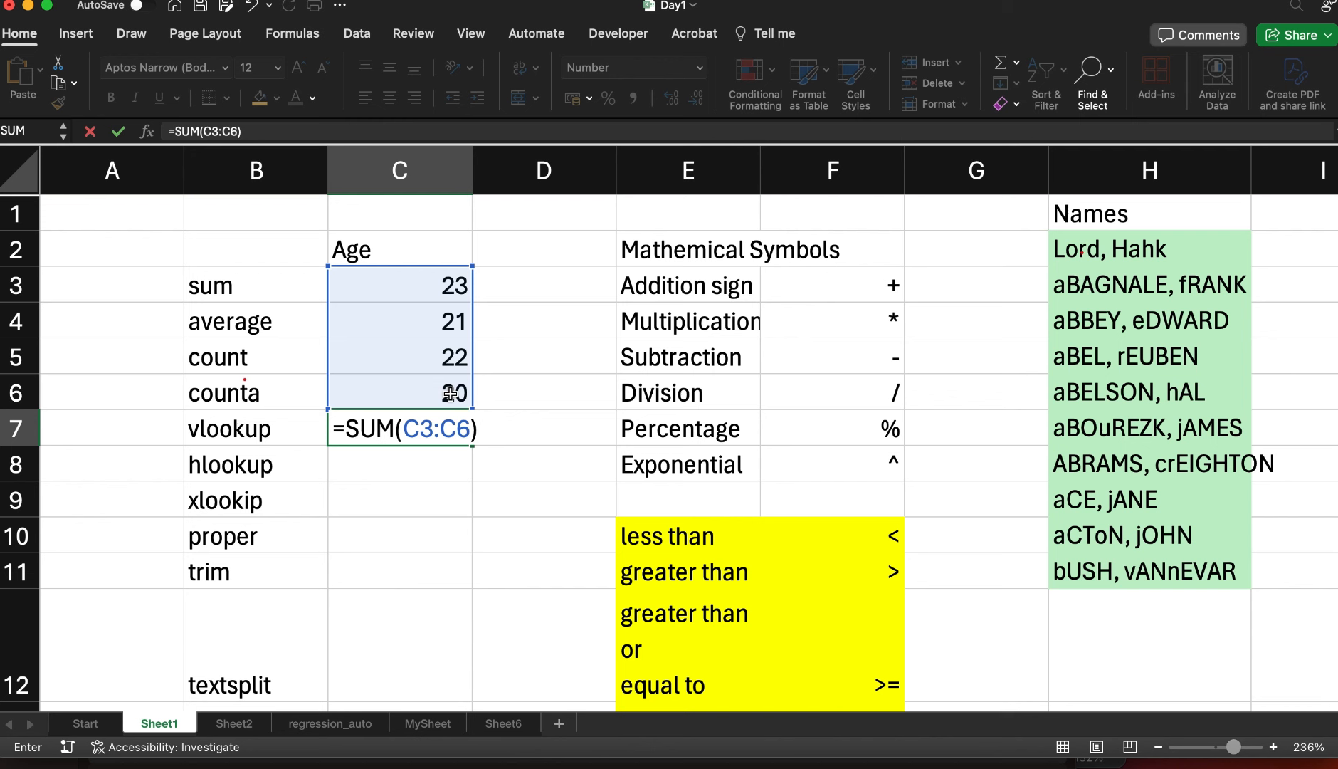
{"action": "key", "text": "Return"}
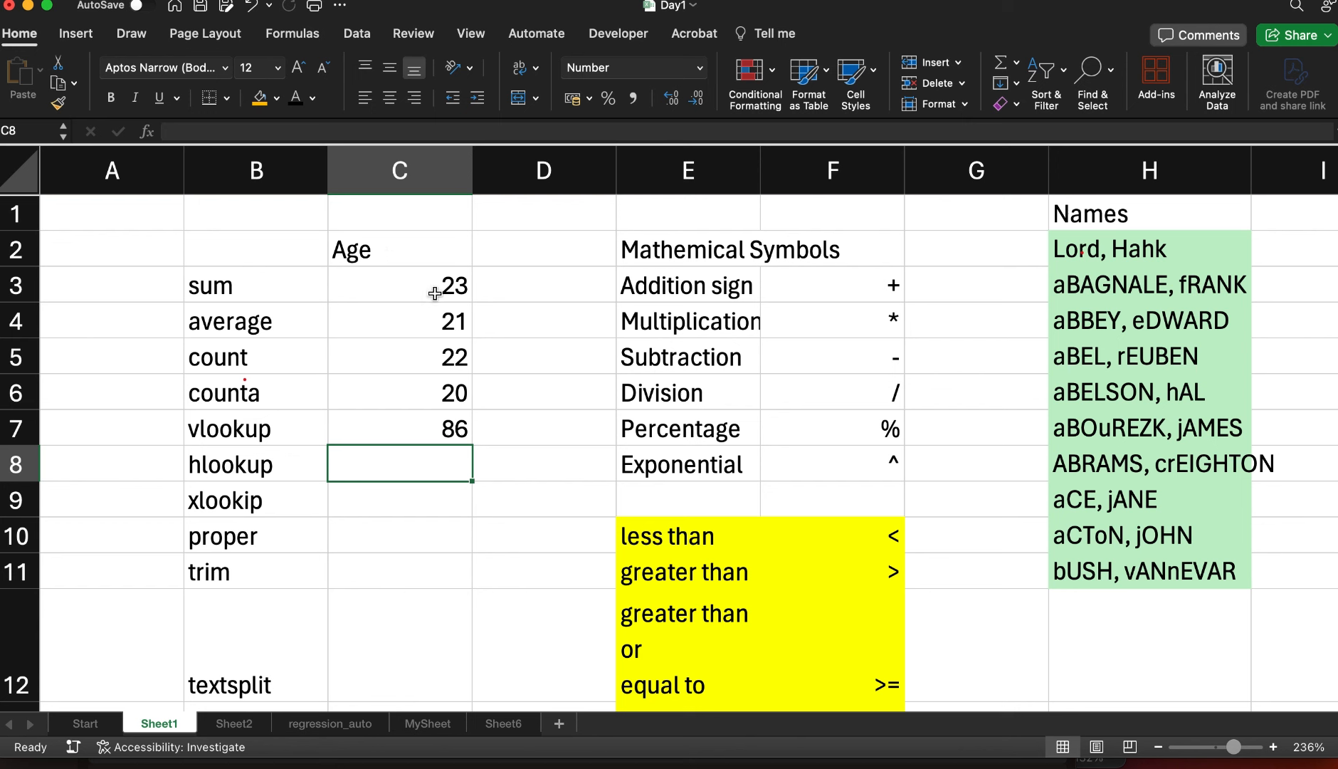
Center the Age header, the ages and the sum in cells C2 through C7 horizontally
{"action": "left_click_drag", "start_coordinate": [448, 287], "coordinate": [456, 411]}
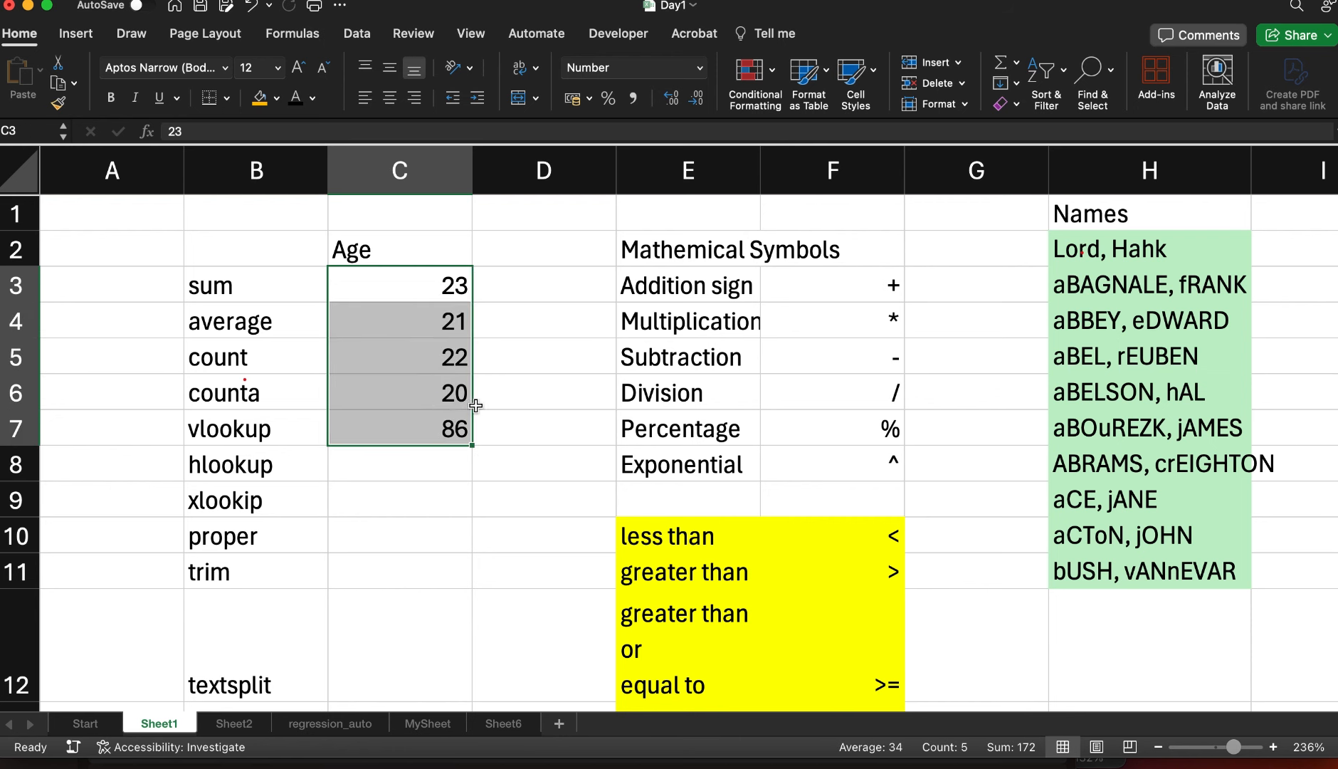
{"action": "left_click", "coordinate": [373, 249]}
{"action": "left_click_drag", "start_coordinate": [373, 248], "coordinate": [395, 433]}
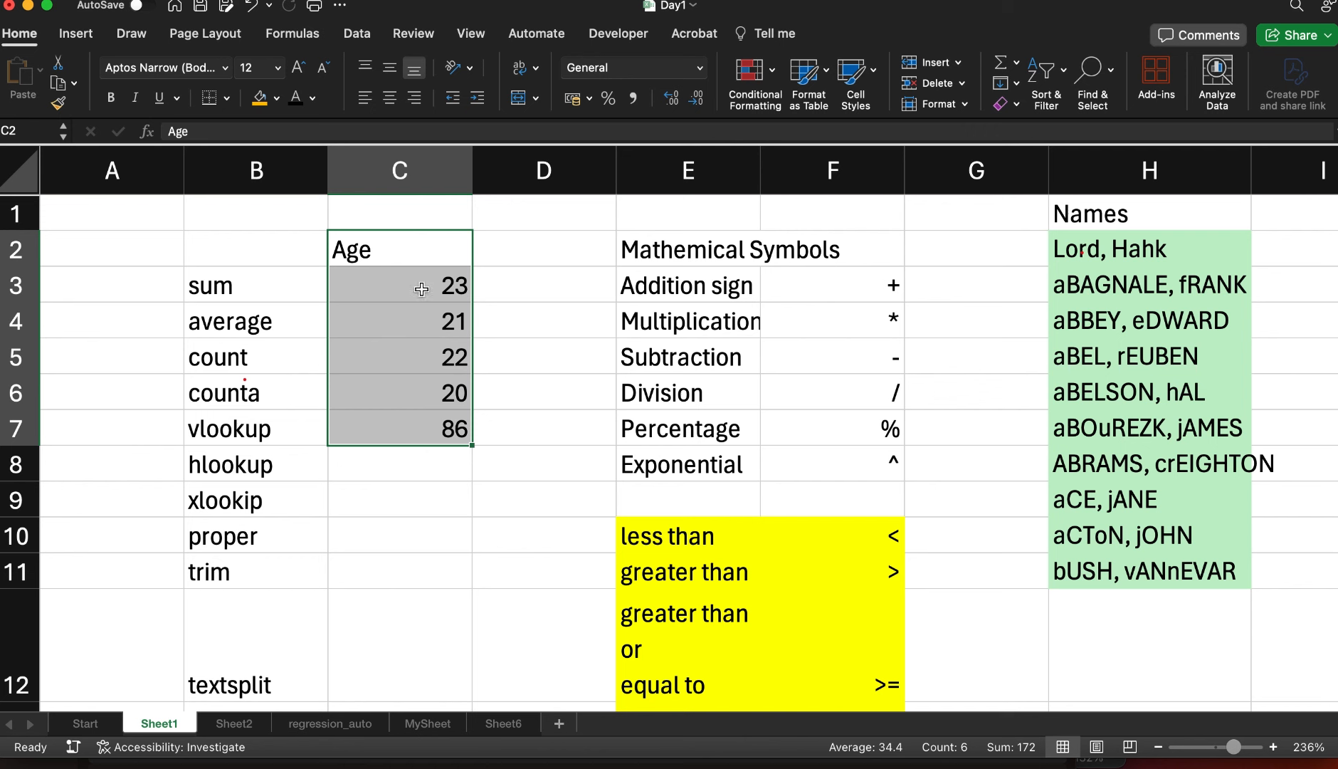
{"action": "left_click", "coordinate": [390, 99]}
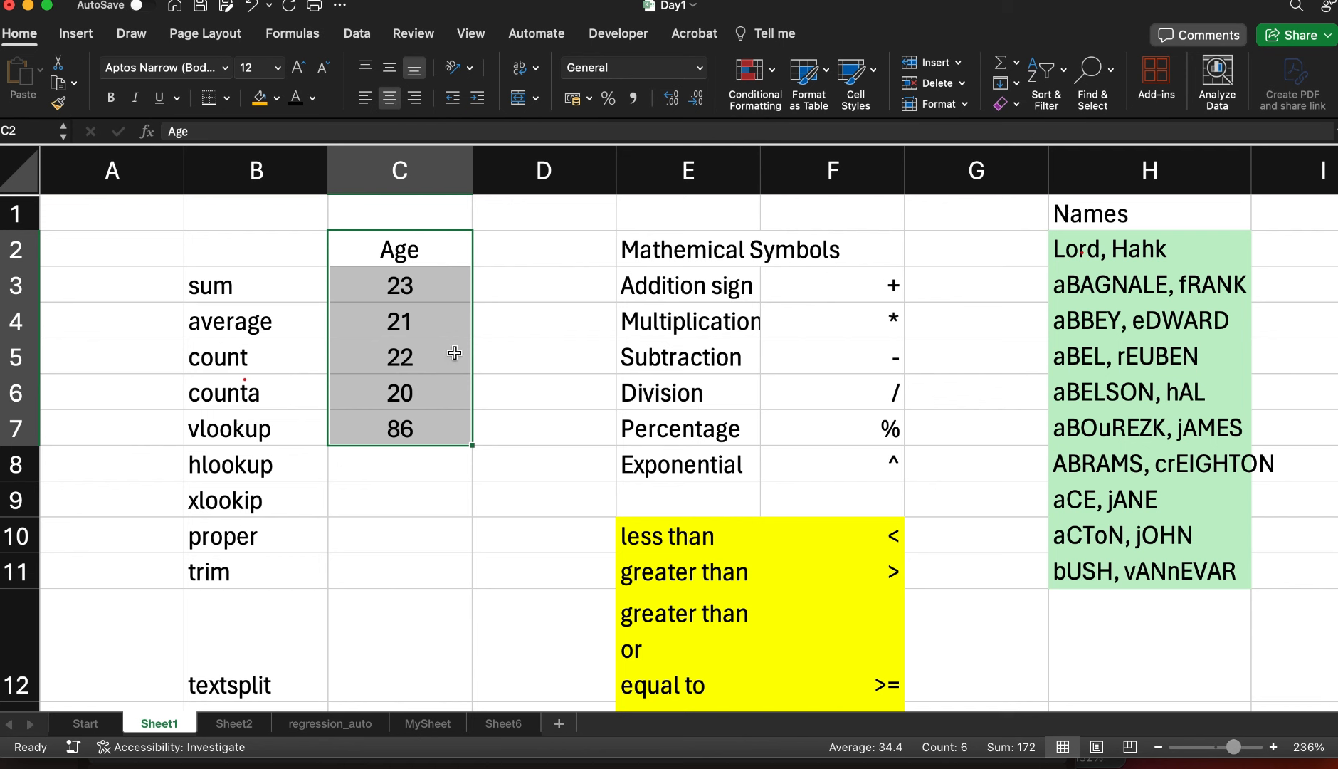
Fill the sum cell C7 with the current orange fill color
{"action": "left_click", "coordinate": [418, 471]}
{"action": "left_click", "coordinate": [397, 437]}
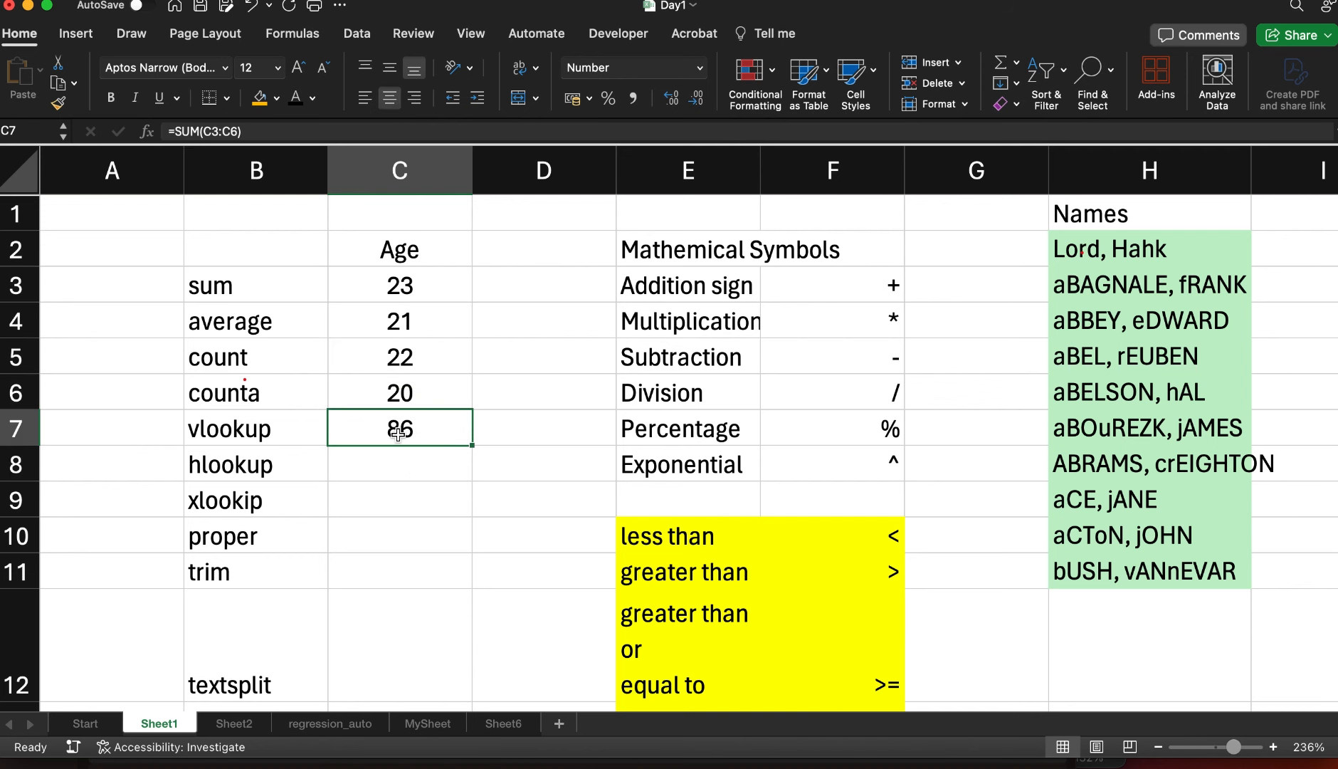
{"action": "left_click", "coordinate": [260, 100]}
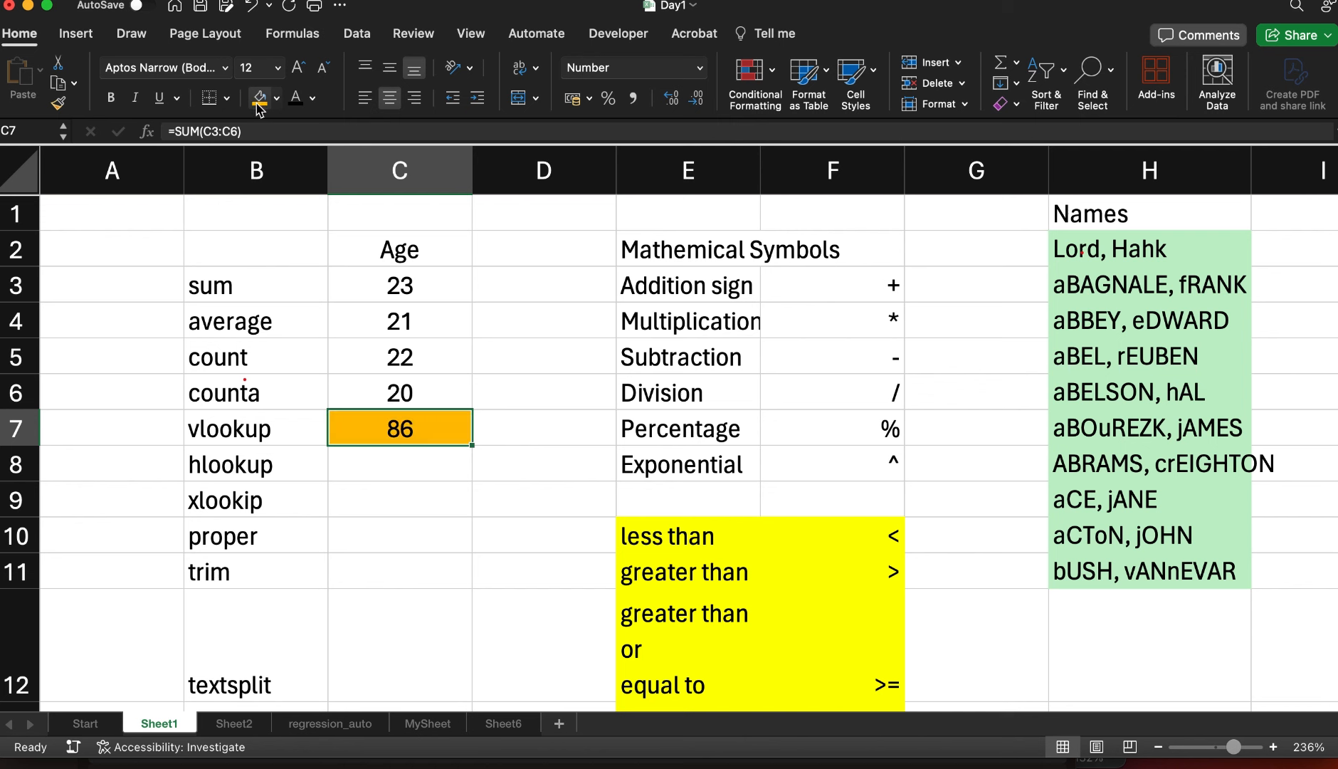
Insert a blank column between the function labels in column B and the Age column
{"action": "right_click", "coordinate": [290, 163]}
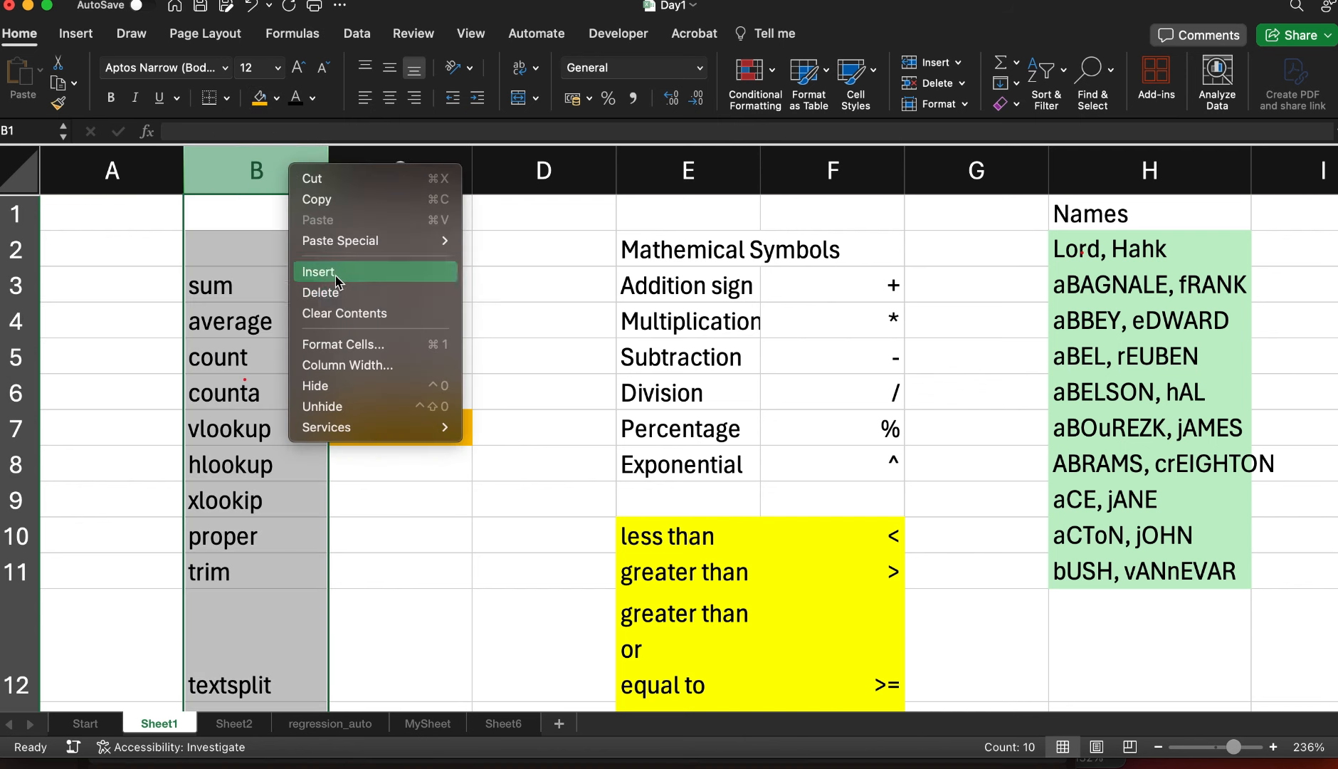
{"action": "left_click", "coordinate": [522, 319]}
{"action": "left_click", "coordinate": [390, 186]}
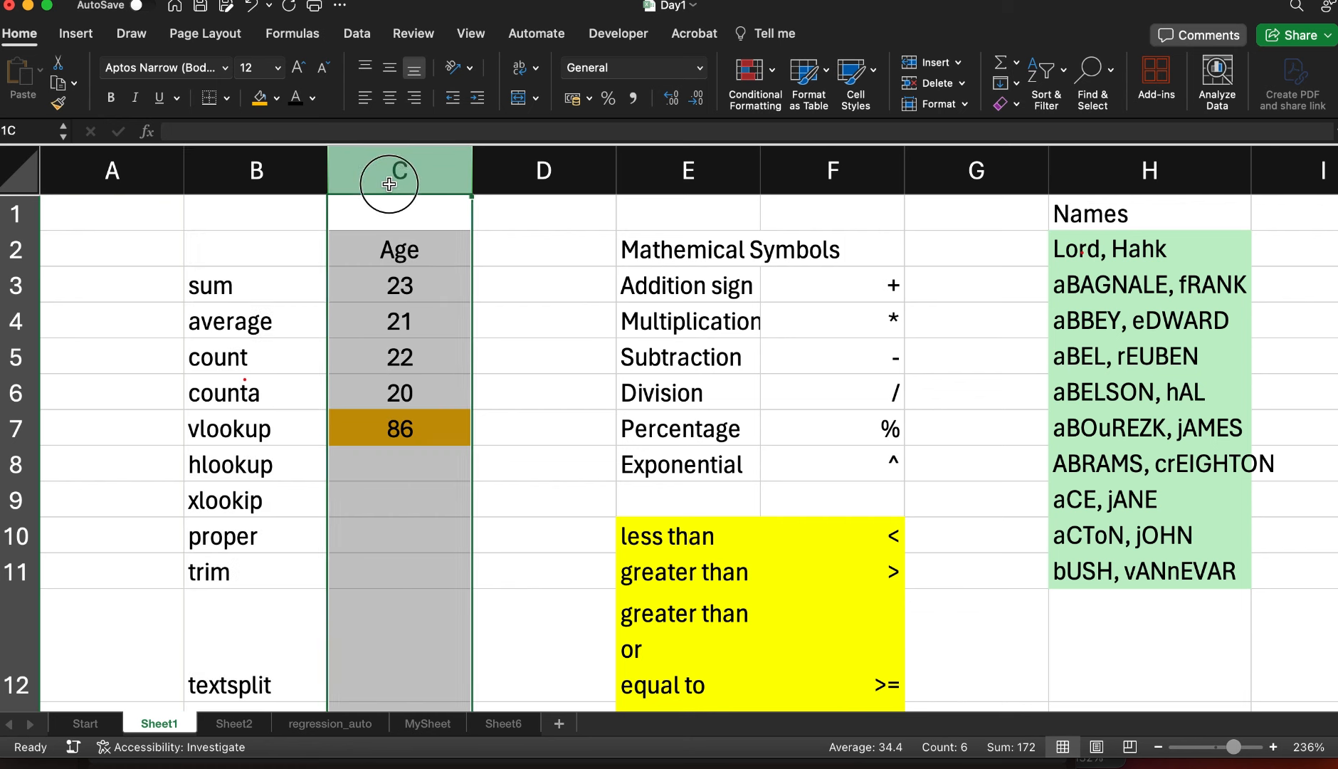
{"action": "right_click", "coordinate": [390, 187]}
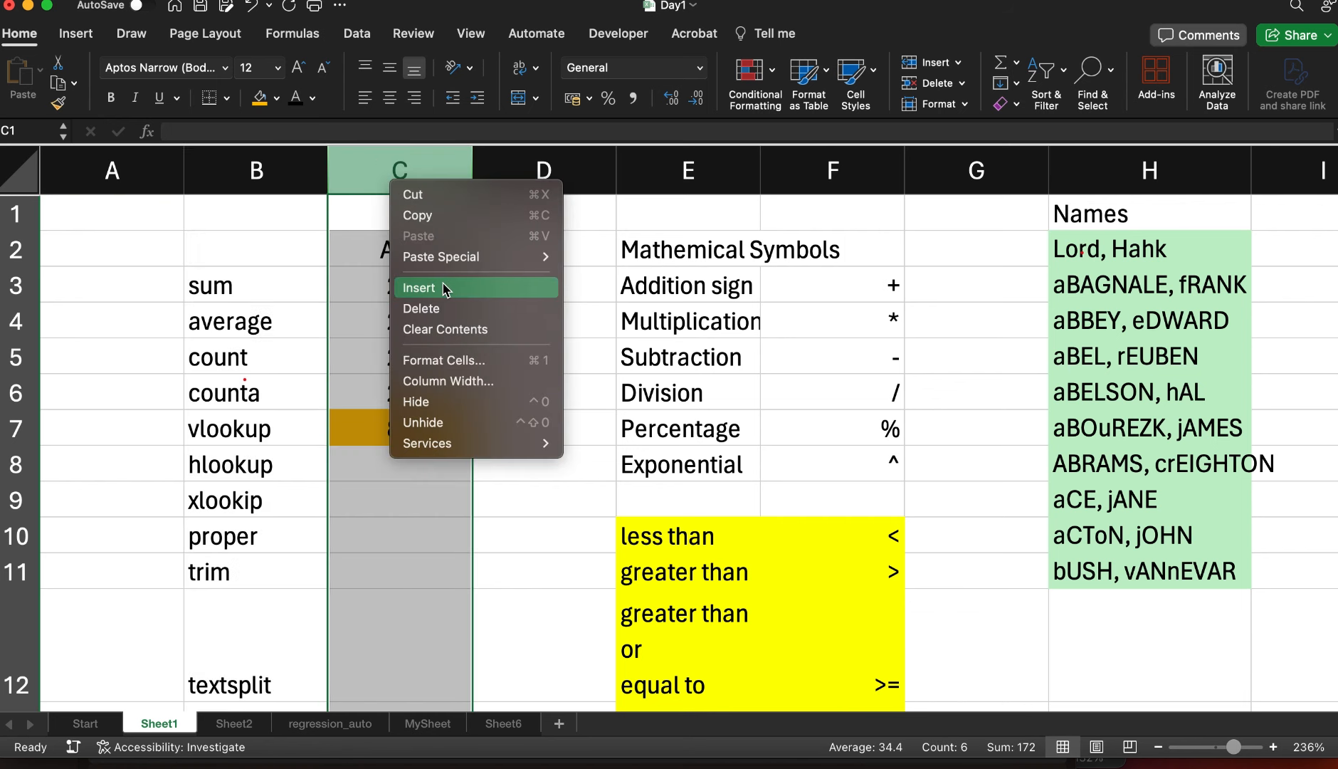
{"action": "left_click", "coordinate": [444, 289]}
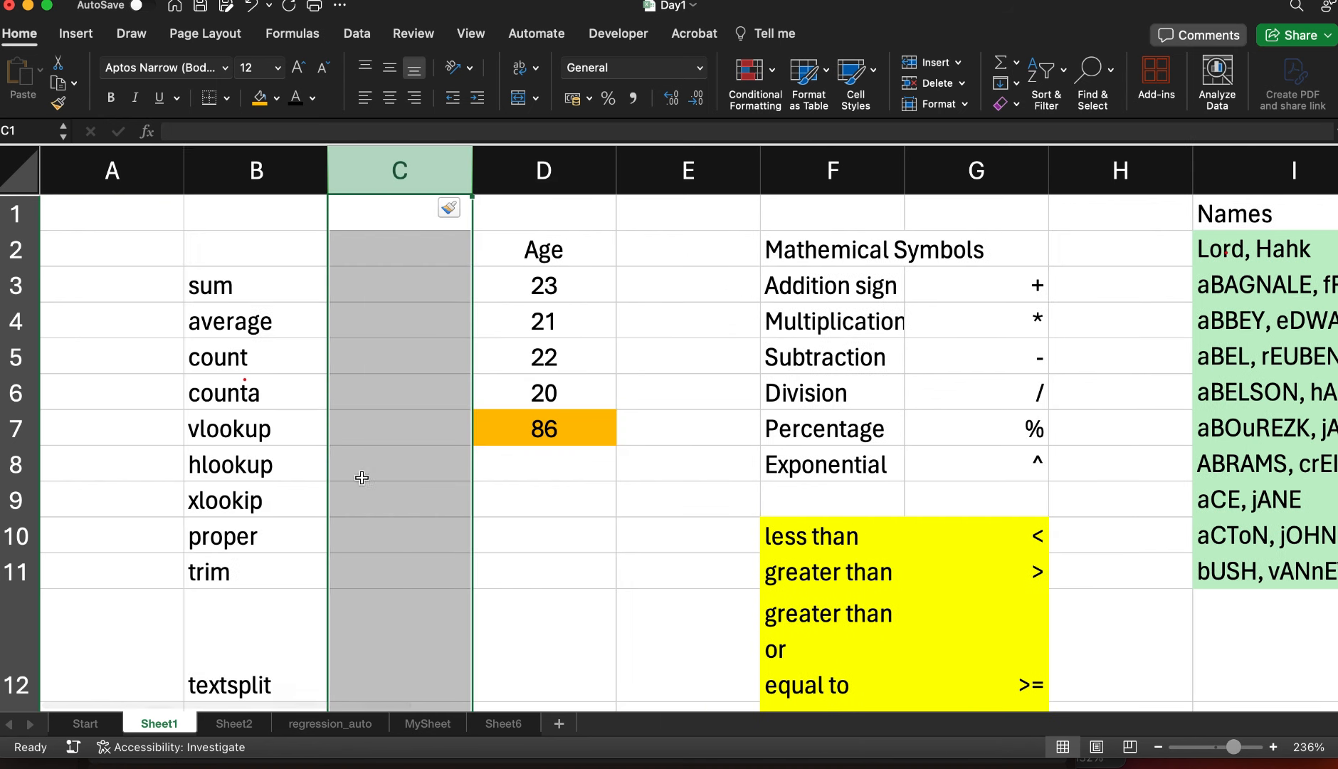
Enter the label Total in cell C7, beside the orange sum cell
{"action": "left_click", "coordinate": [412, 432]}
{"action": "type", "text": "Ta"}
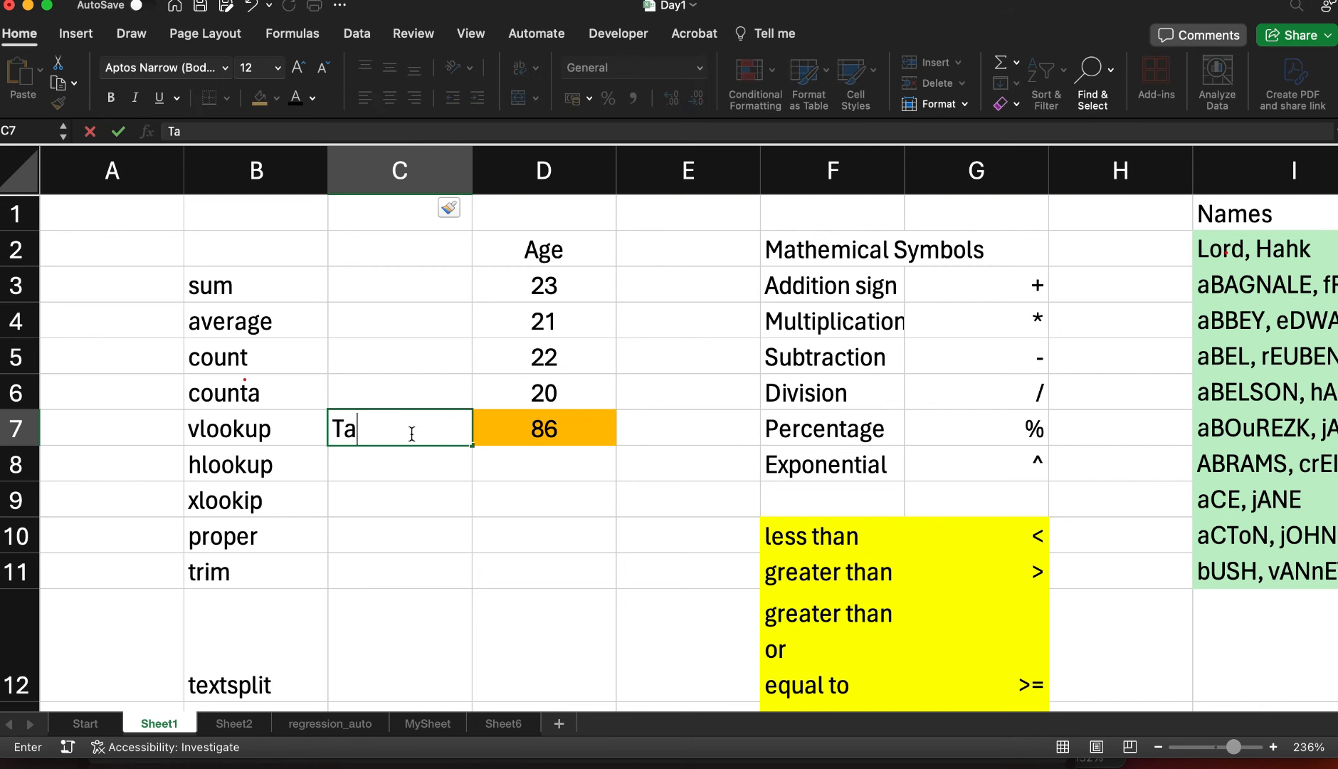
{"action": "key", "text": "BackSpace"}
{"action": "type", "text": "otal"}
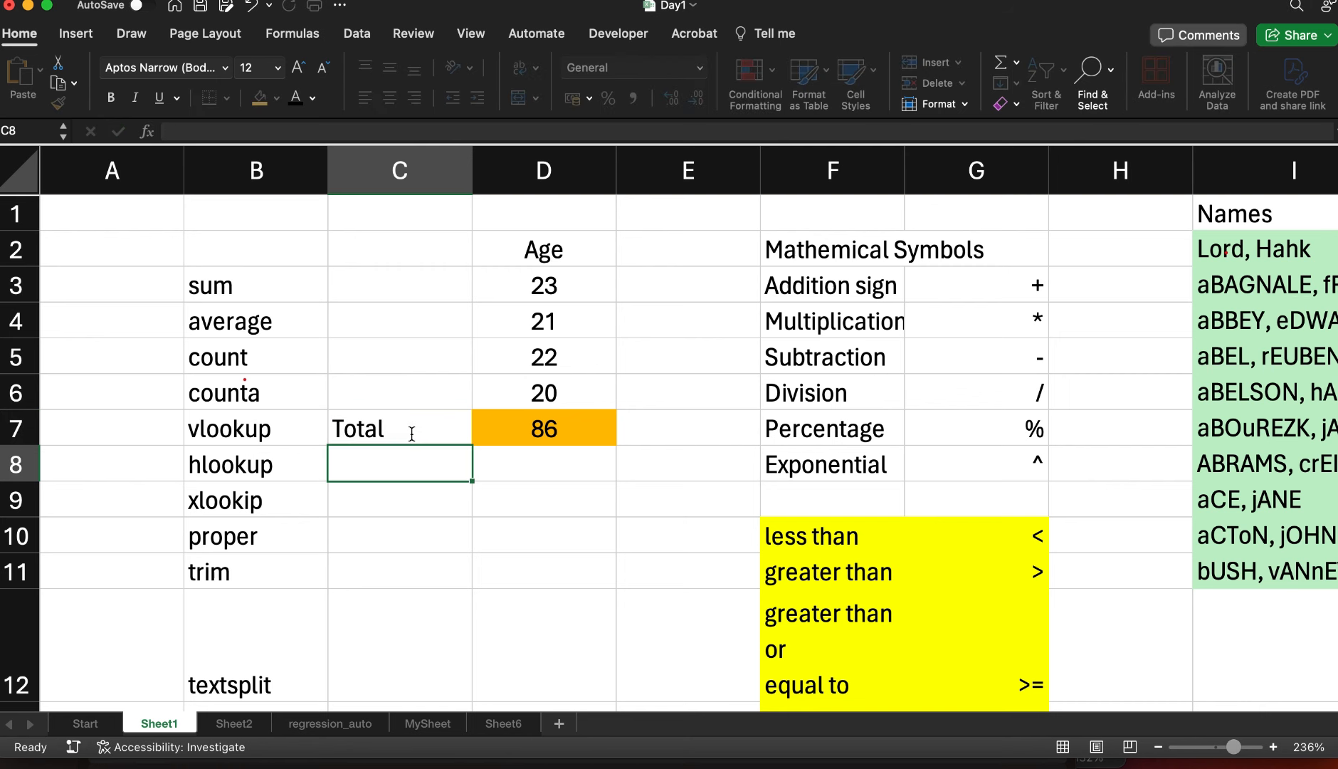
{"action": "key", "text": "Return"}
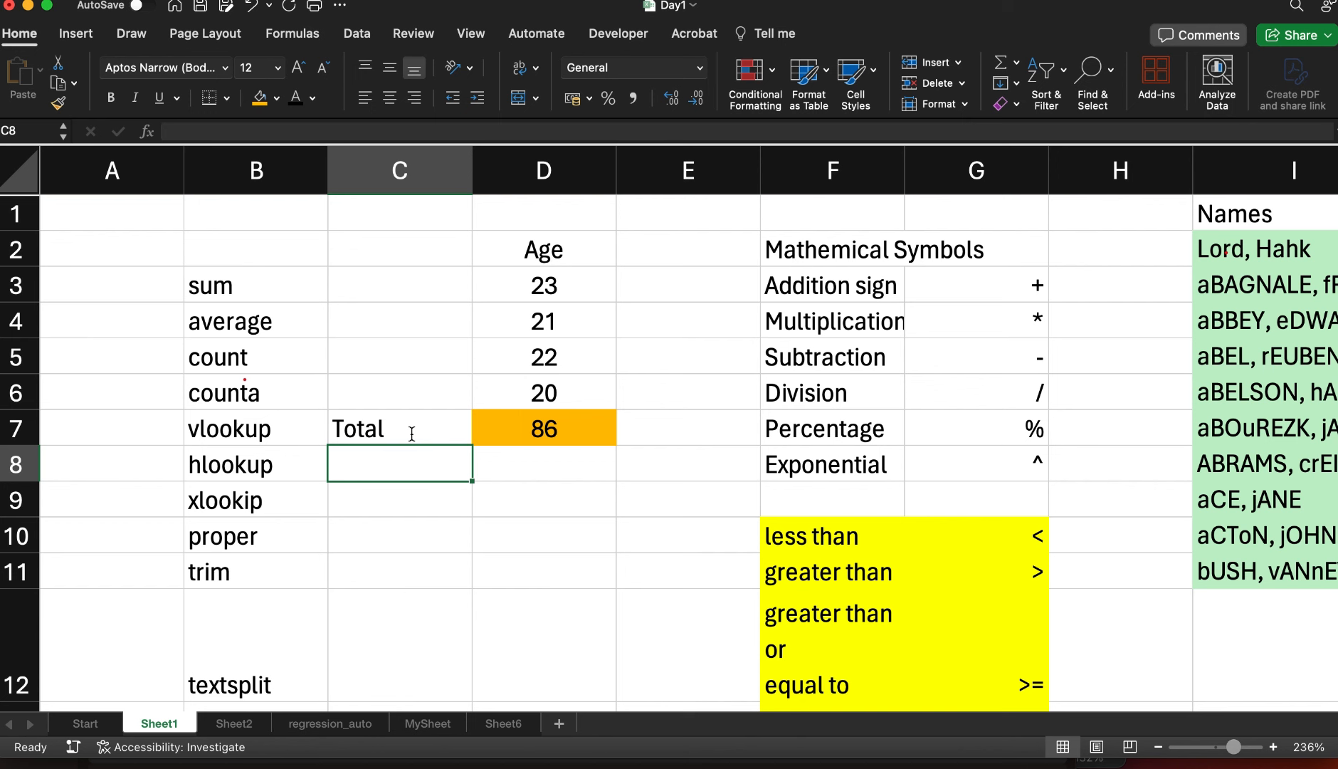
{"action": "left_click", "coordinate": [534, 284]}
{"action": "key", "text": "Down"}
{"action": "key", "text": "Down"}
{"action": "key", "text": "Down"}
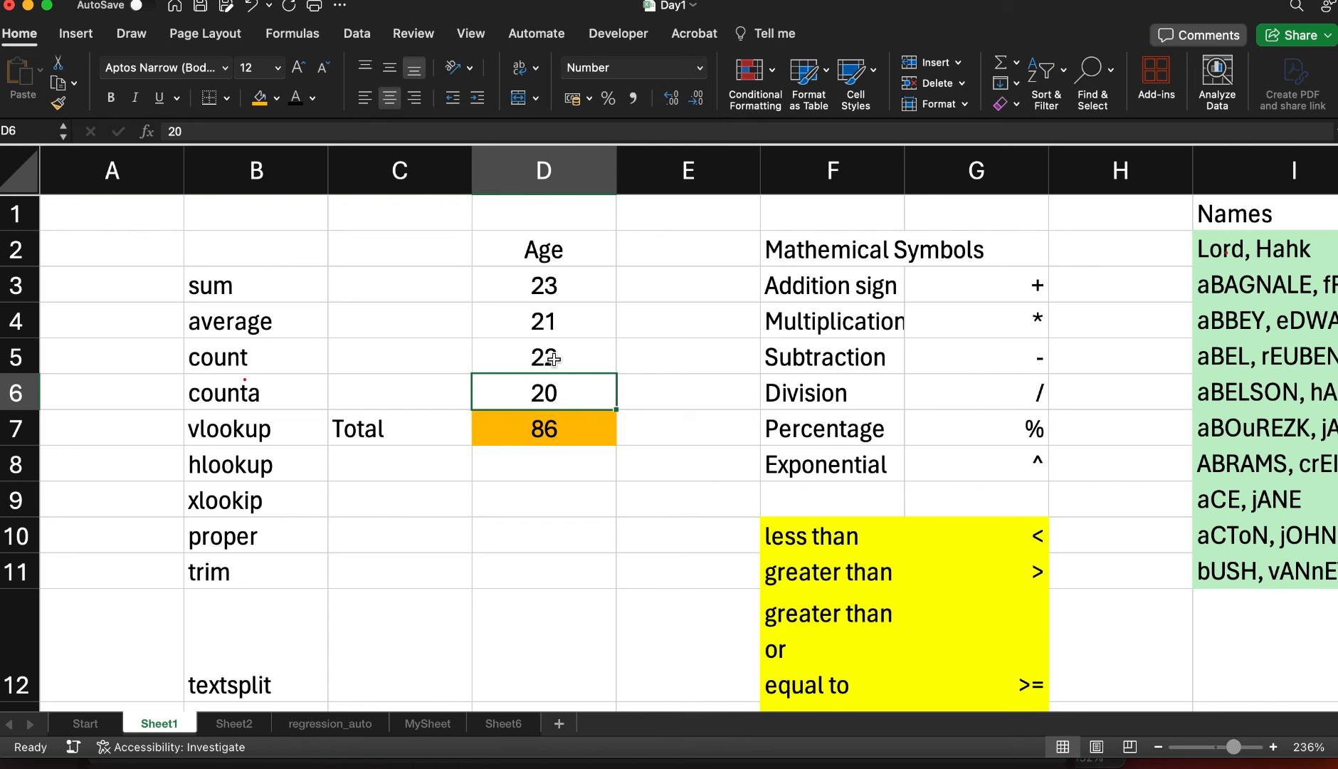
Write an AVERAGE formula in cell D9 over the age range D3:D6, without committing it
{"action": "left_click", "coordinate": [486, 504]}
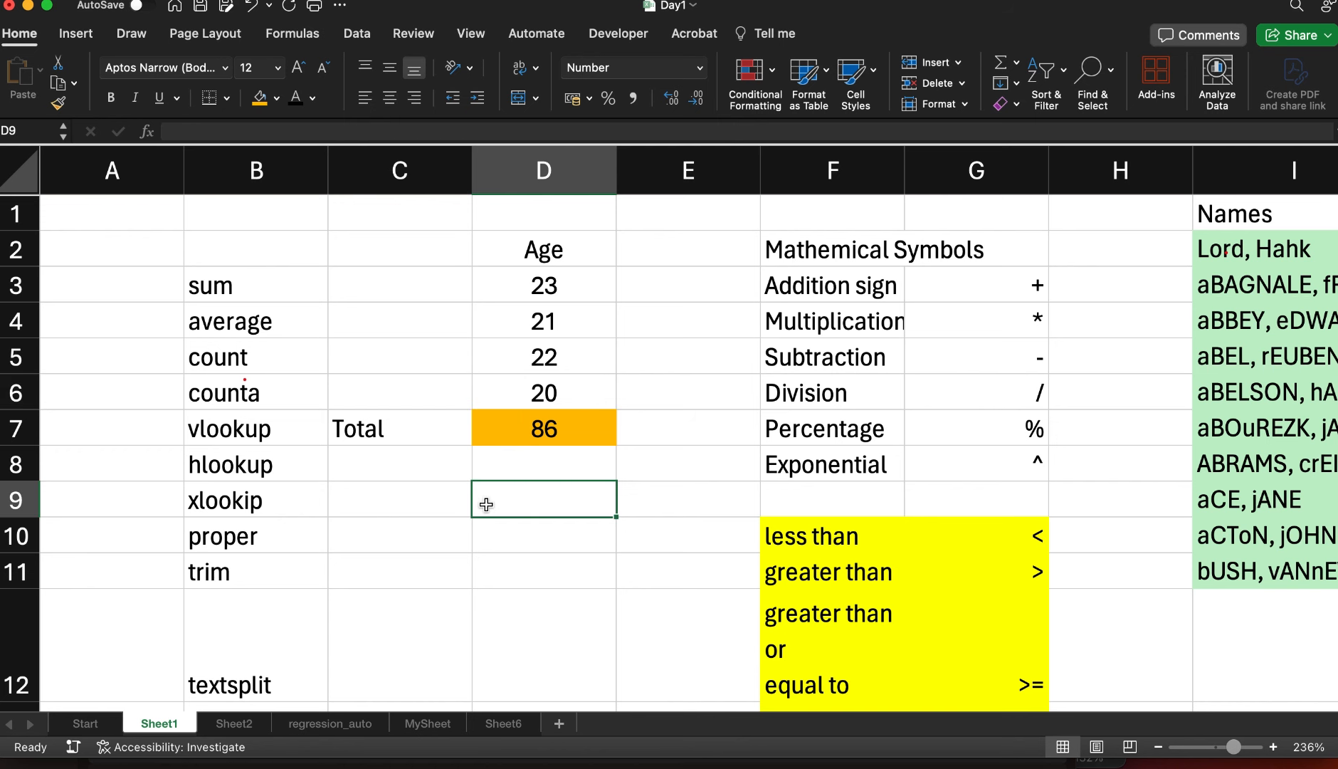
{"action": "type", "text": "="}
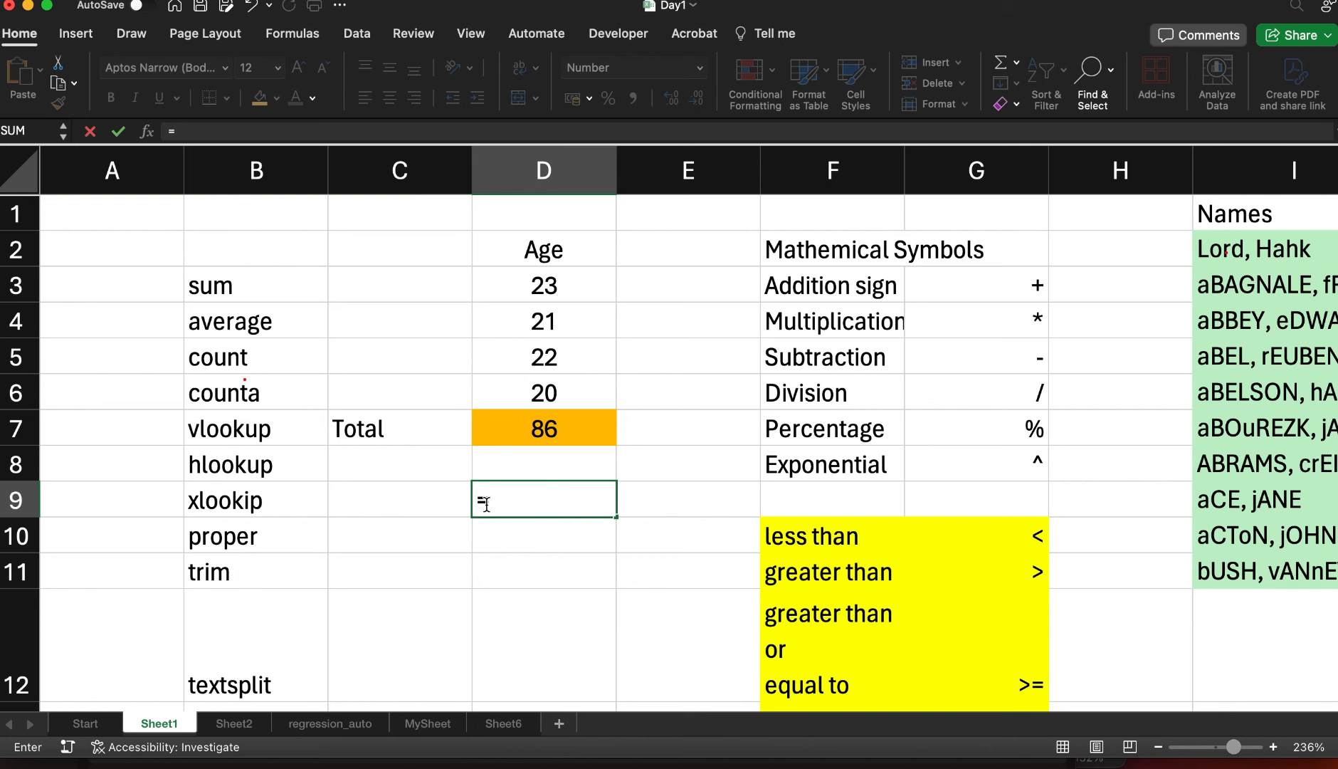
{"action": "type", "text": "averag"}
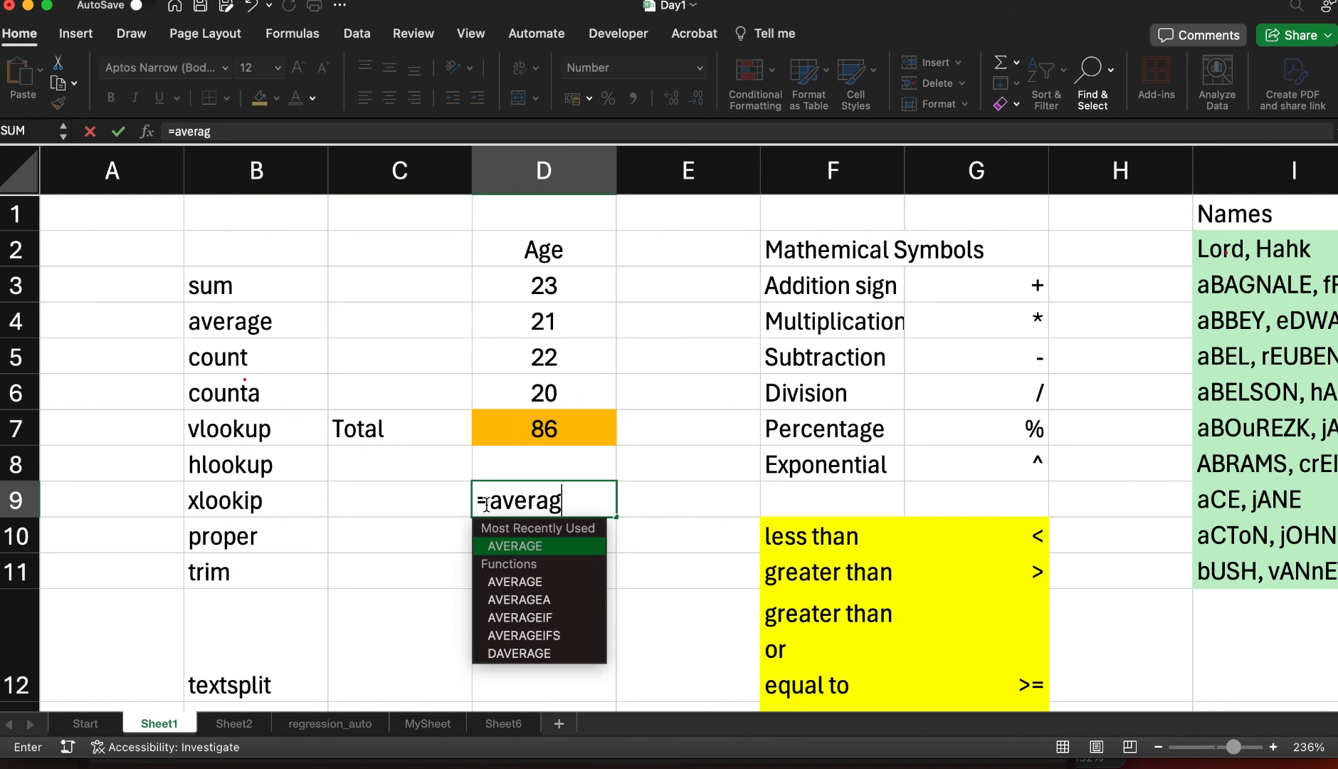
{"action": "key", "text": "Tab"}
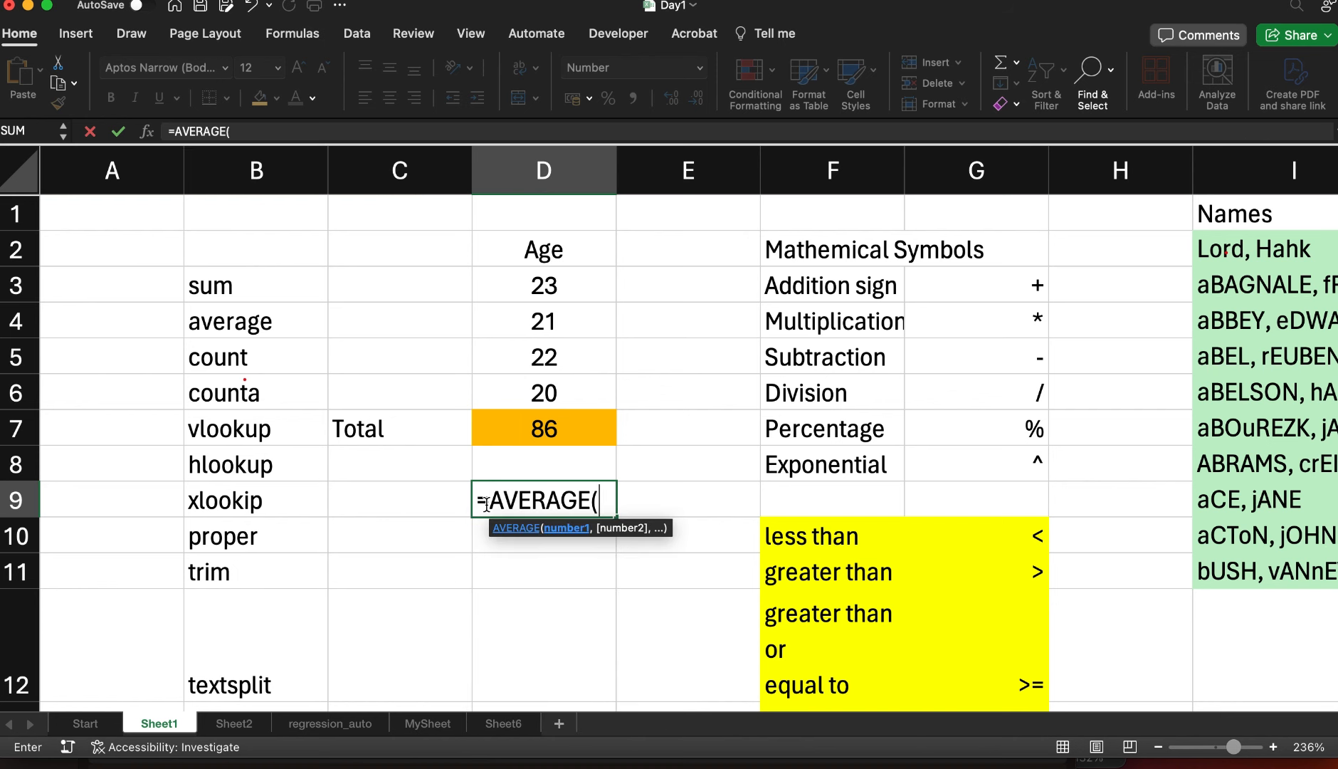
{"action": "left_click_drag", "start_coordinate": [544, 282], "coordinate": [539, 388]}
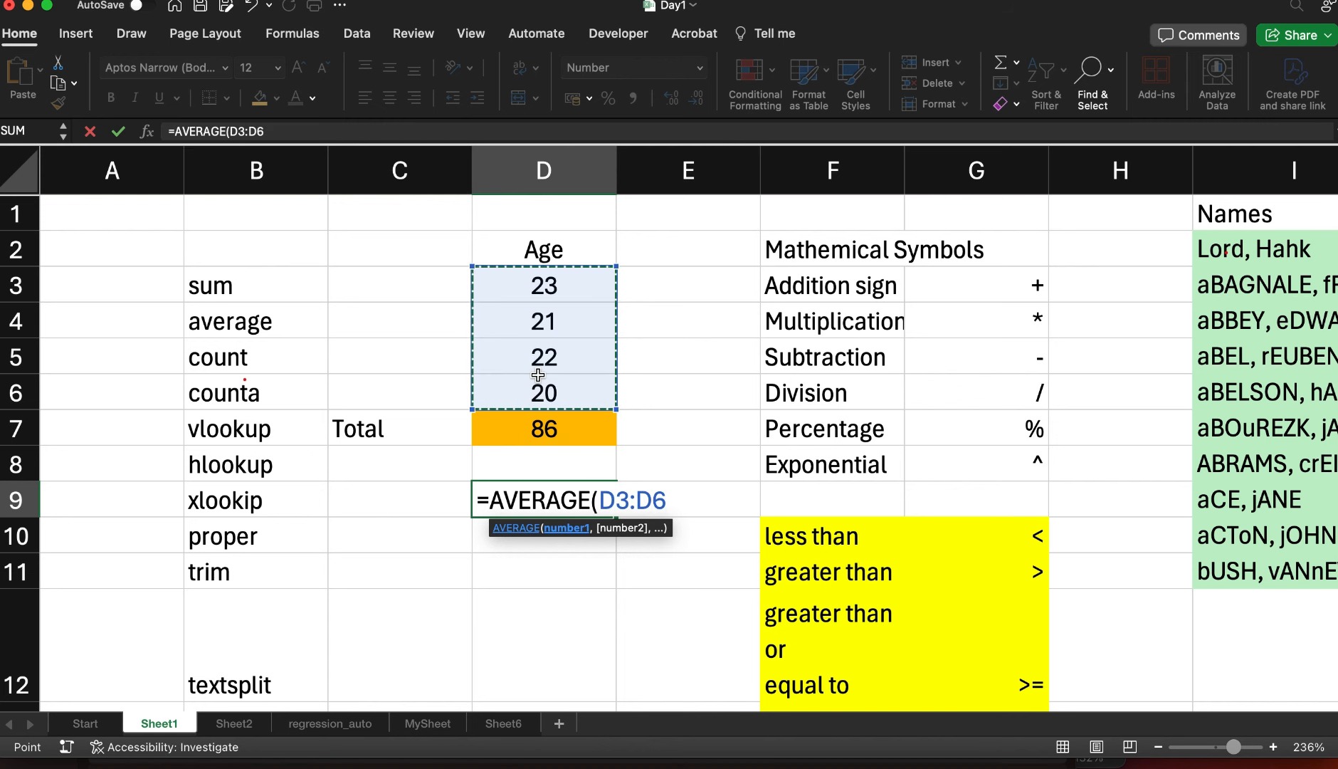
{"action": "type", "text": ")"}
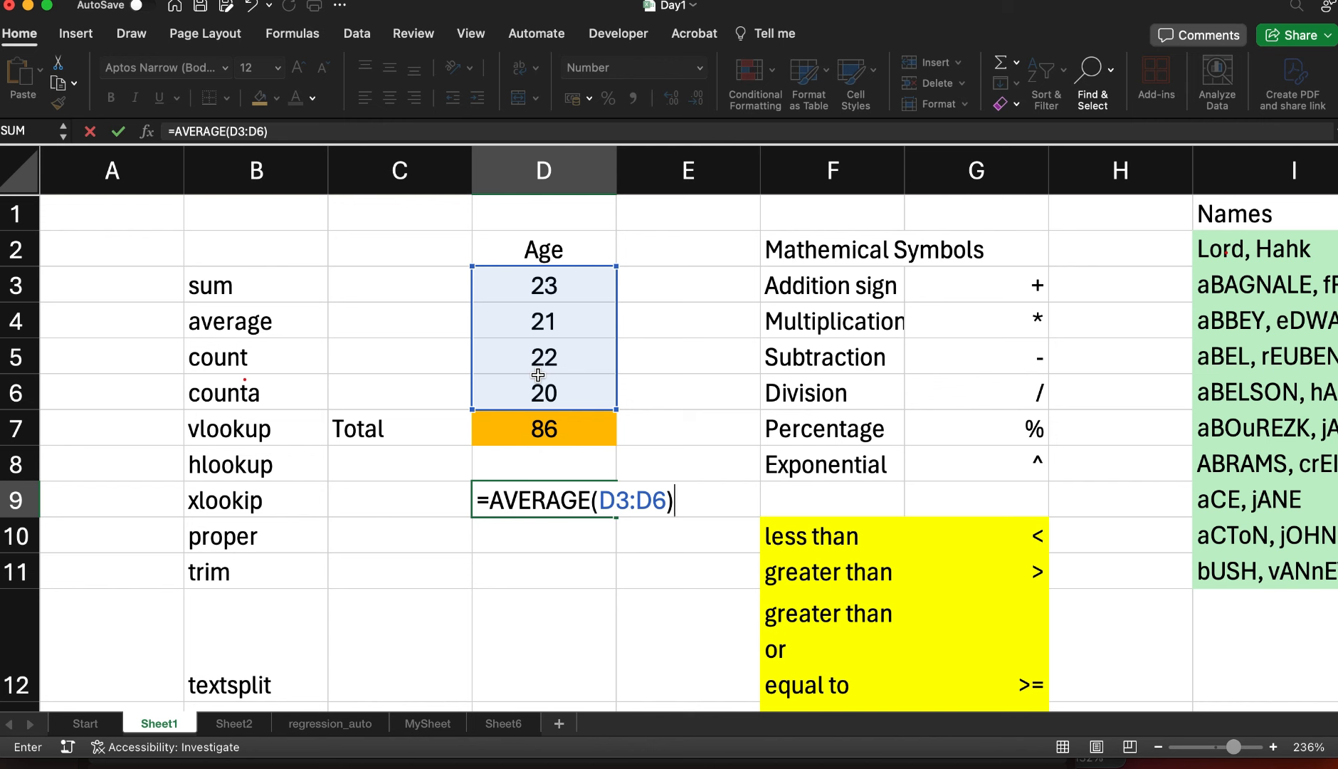
Replace the range in the D9 AVERAGE formula with the separate cells D3, D4, D5 and D6, and commit it
{"action": "key", "text": "BackSpace"}
{"action": "key", "text": "BackSpace"}
{"action": "key", "text": "BackSpace"}
{"action": "key", "text": "BackSpace"}
{"action": "key", "text": "BackSpace"}
{"action": "key", "text": "BackSpace"}
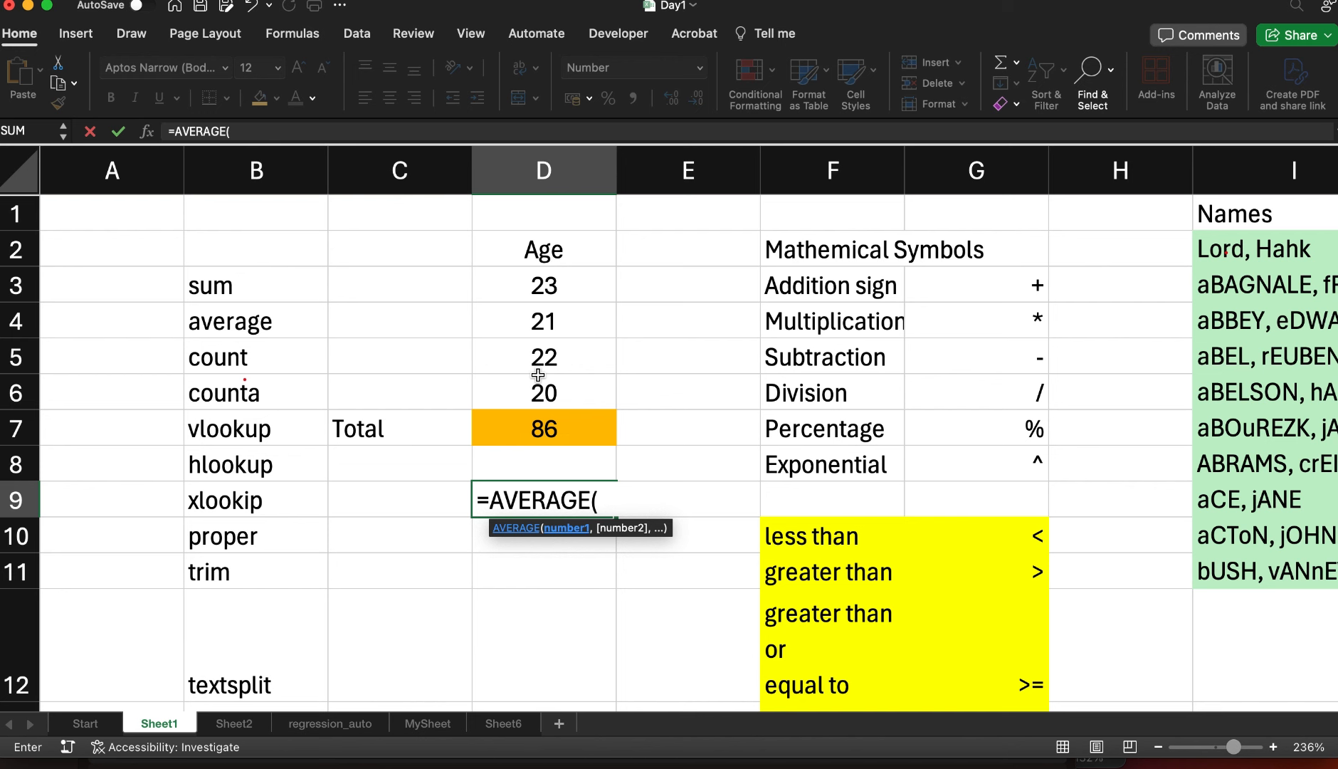
{"action": "left_click", "coordinate": [538, 285]}
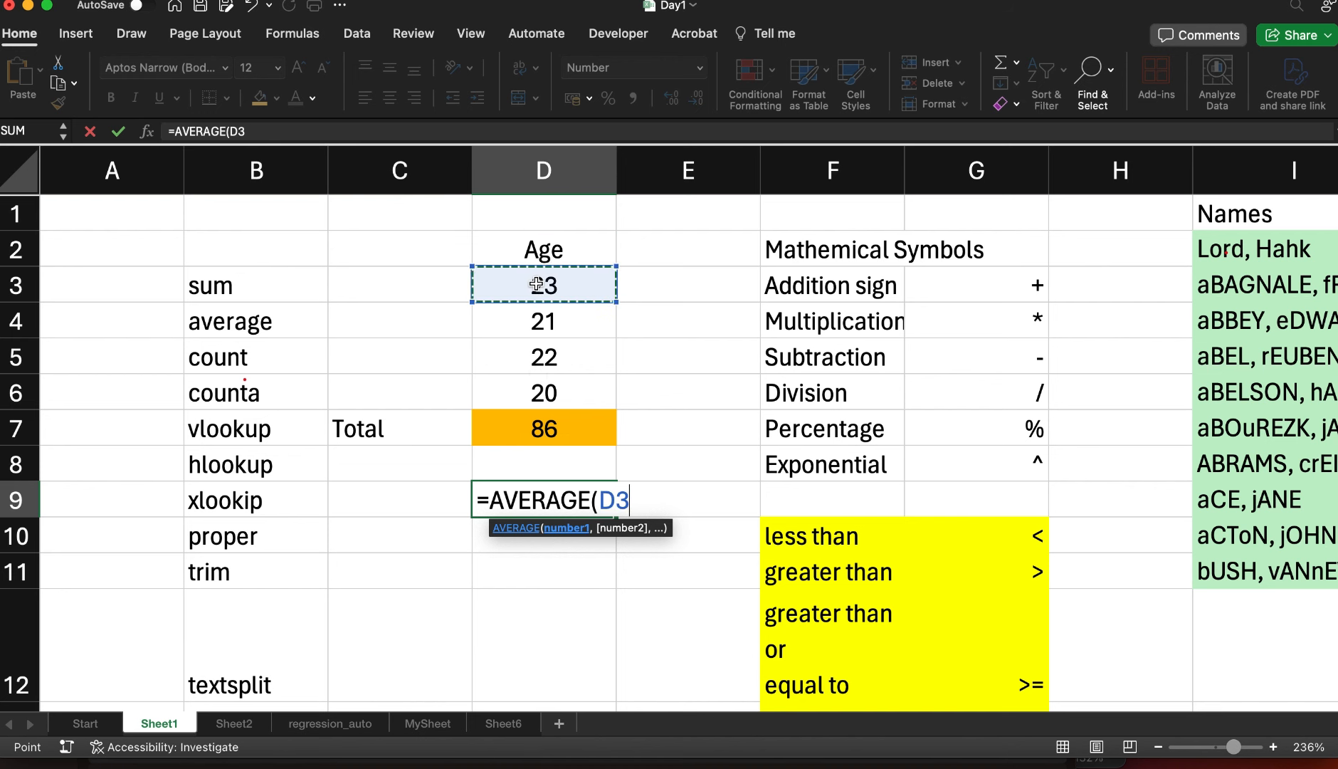
{"action": "type", "text": ","}
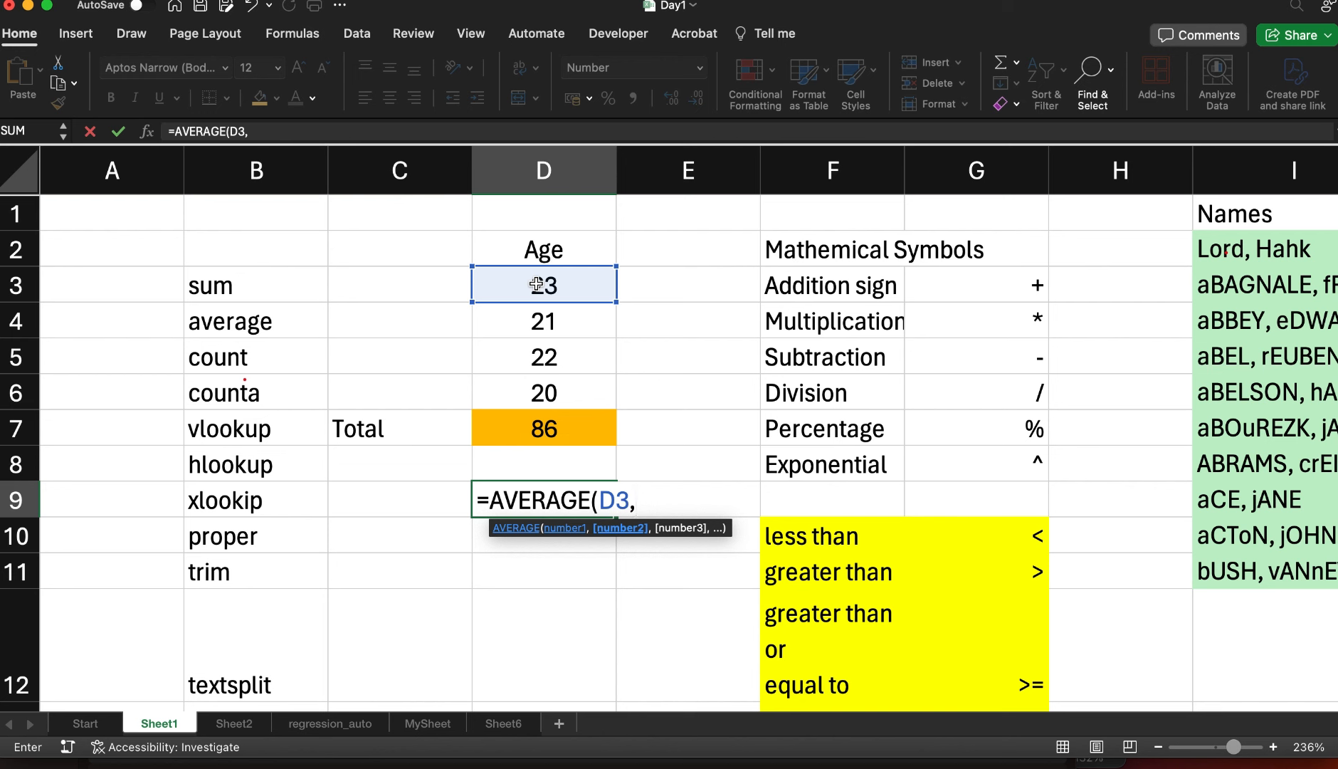
{"action": "left_click", "coordinate": [547, 322]}
{"action": "type", "text": ","}
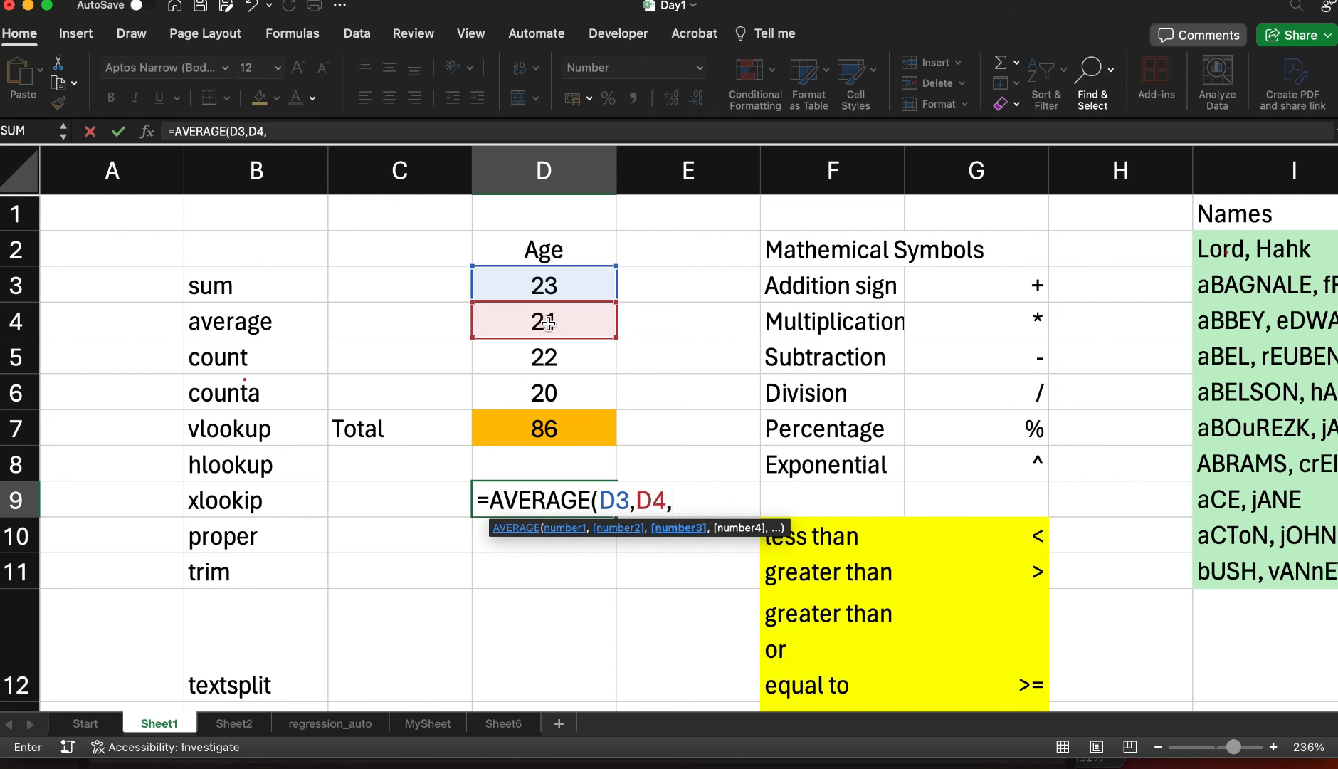
{"action": "left_click", "coordinate": [541, 358]}
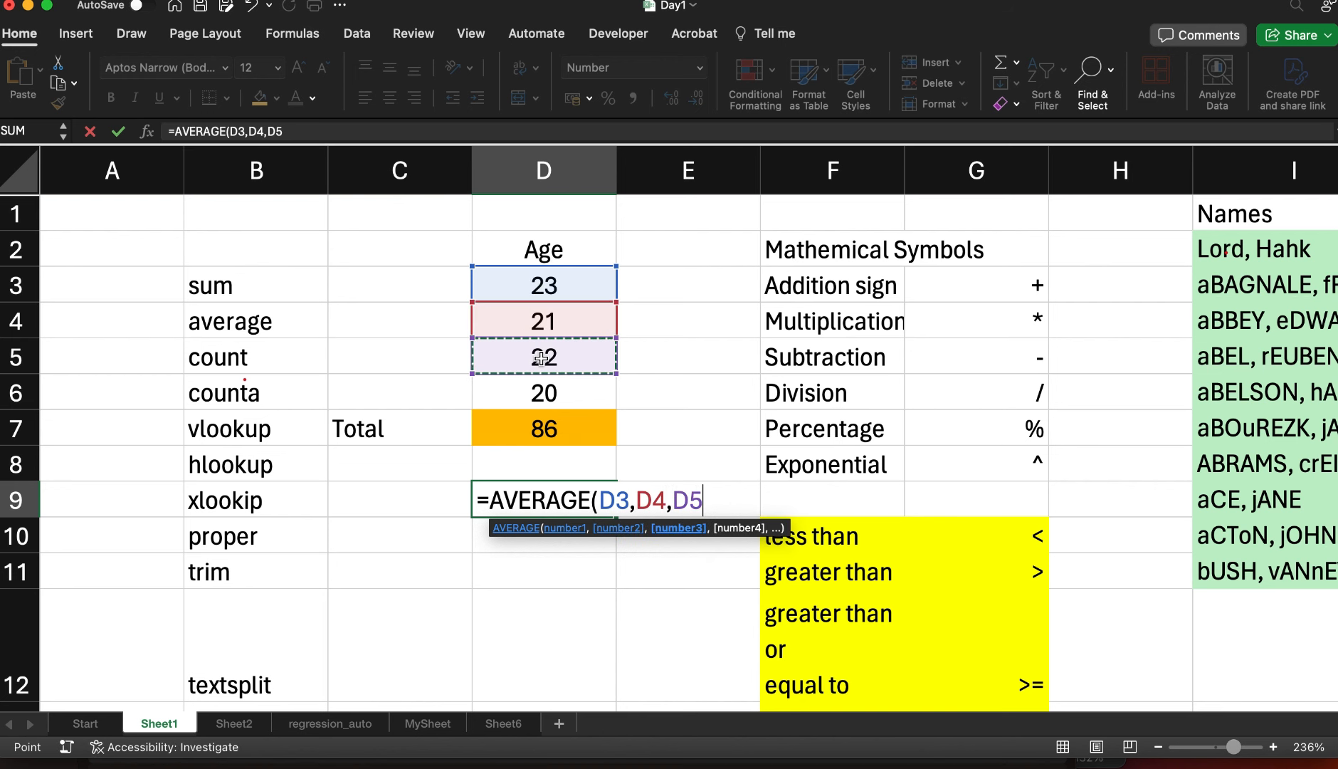
{"action": "type", "text": ","}
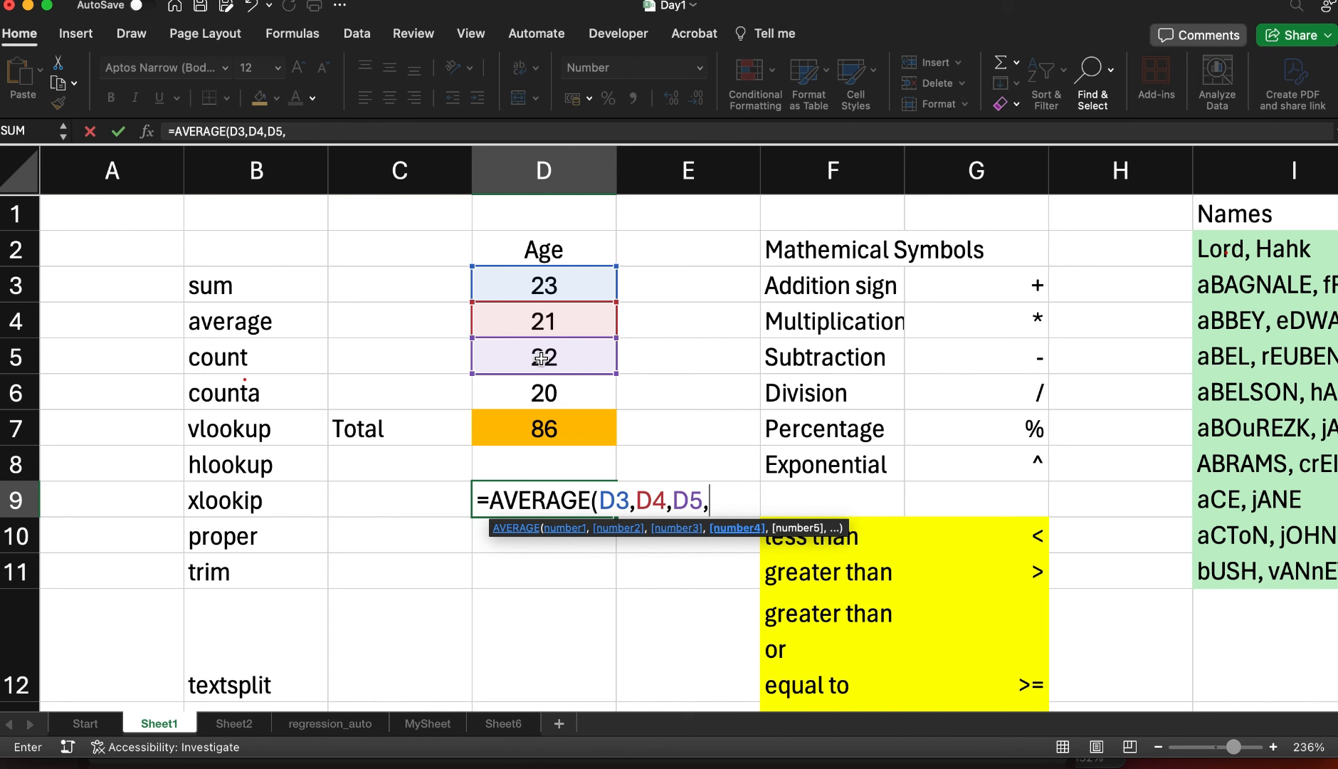
{"action": "left_click", "coordinate": [539, 393]}
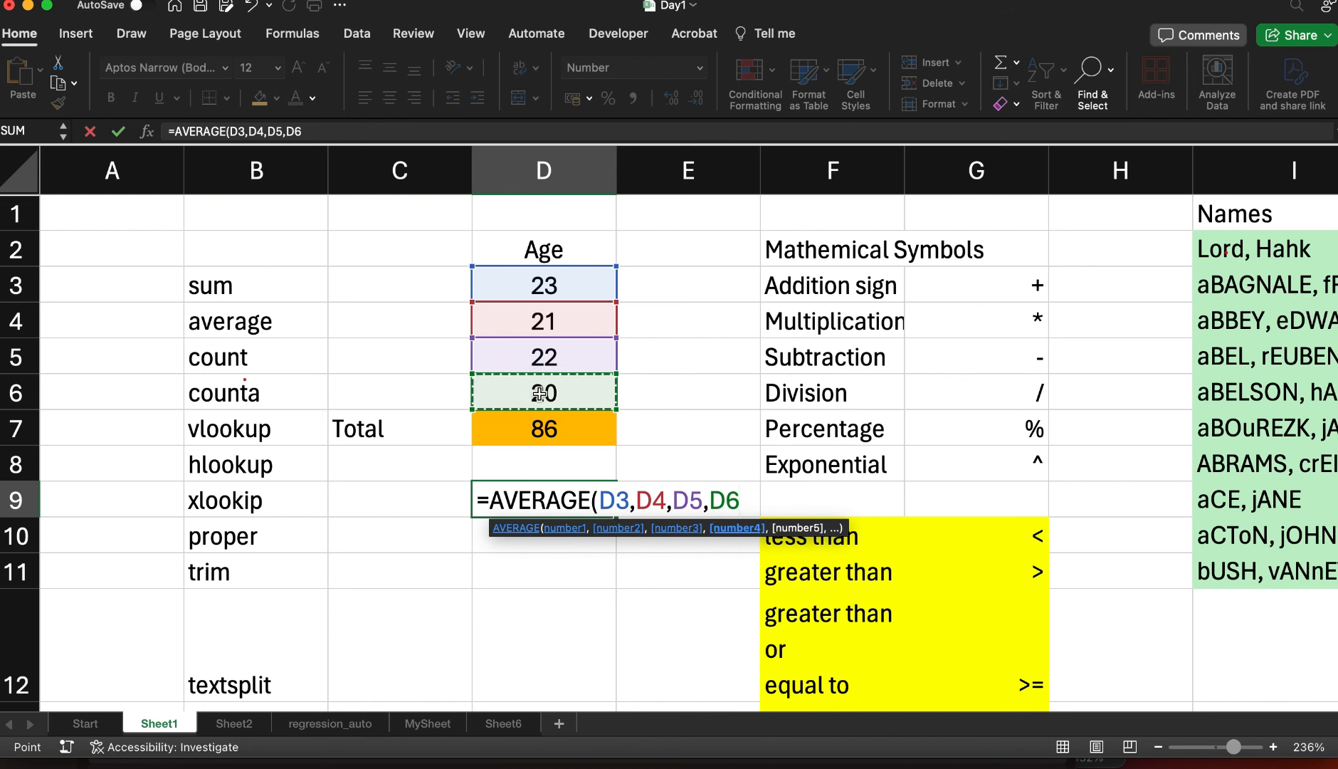
{"action": "type", "text": ")"}
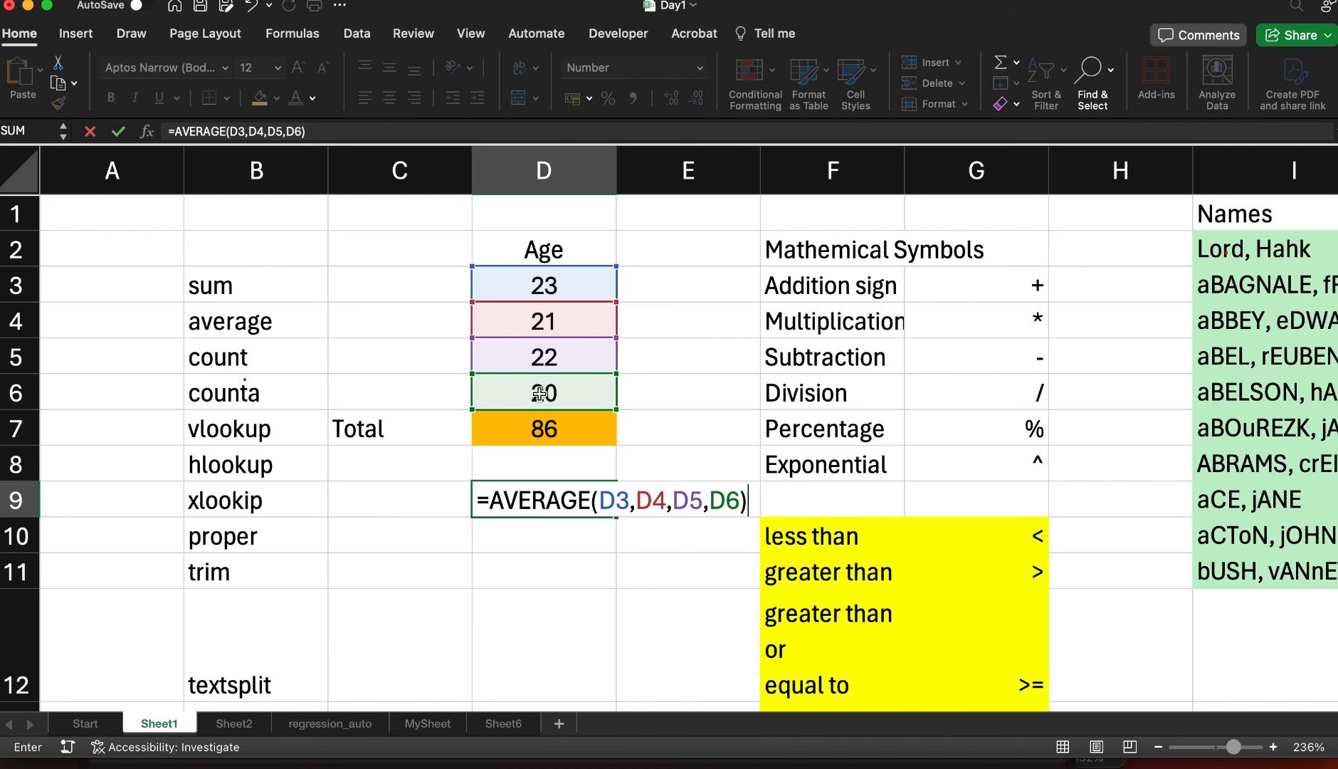
{"action": "key", "text": "Return"}
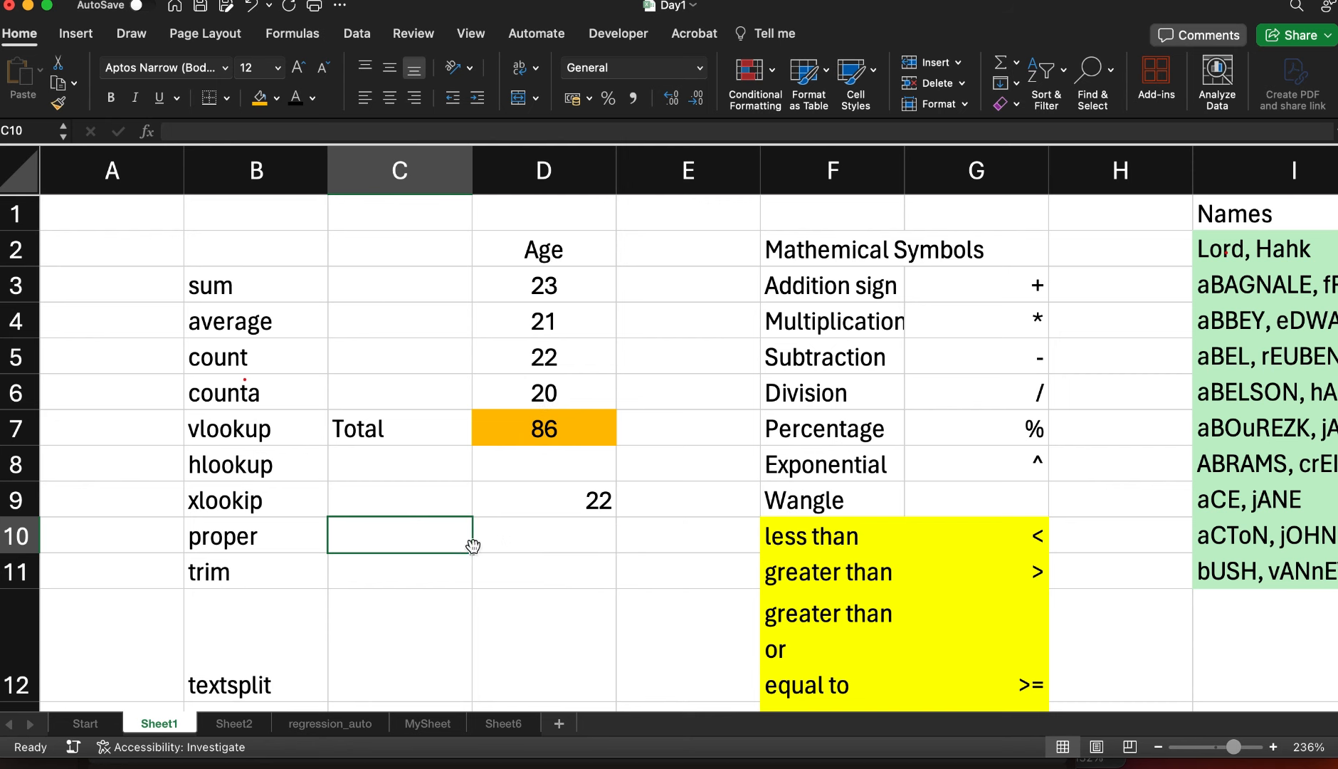
{"action": "left_click", "coordinate": [499, 544]}
{"action": "type", "text": "=count"}
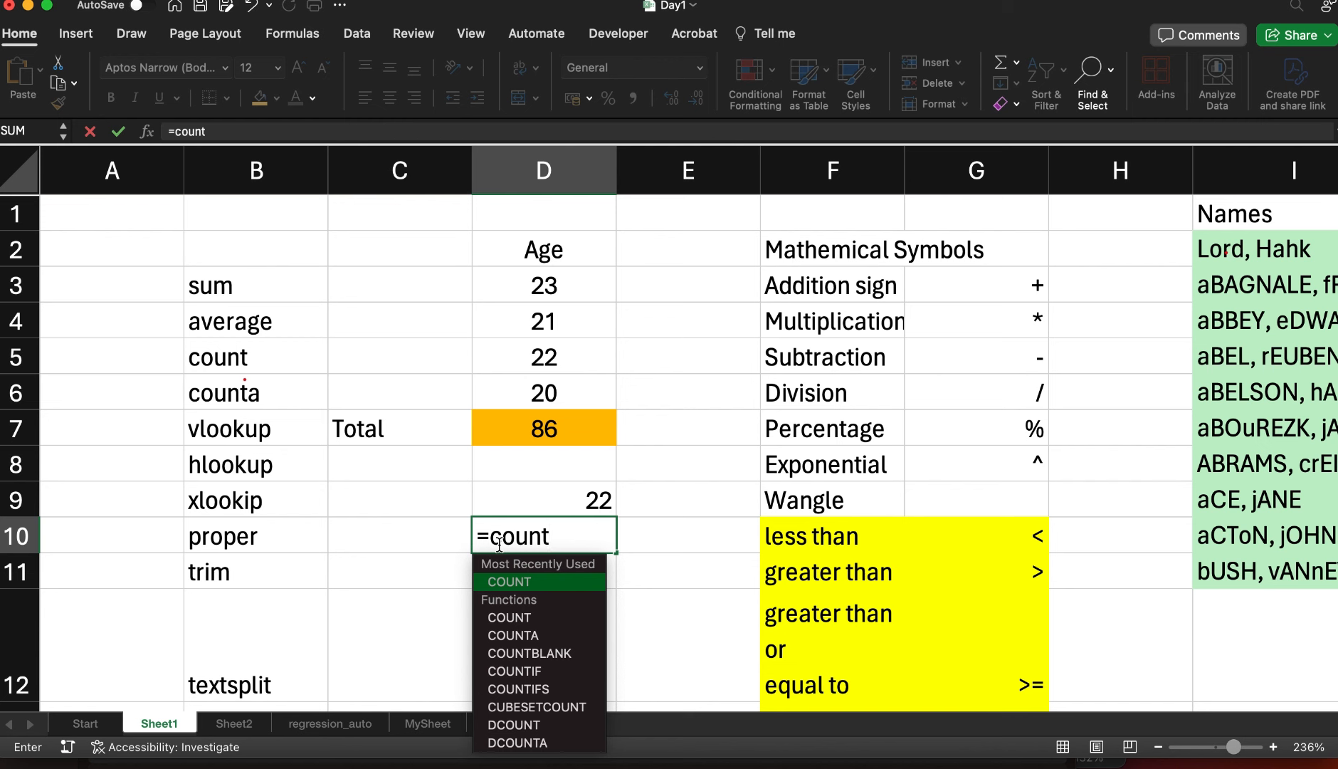
{"action": "key", "text": "Tab"}
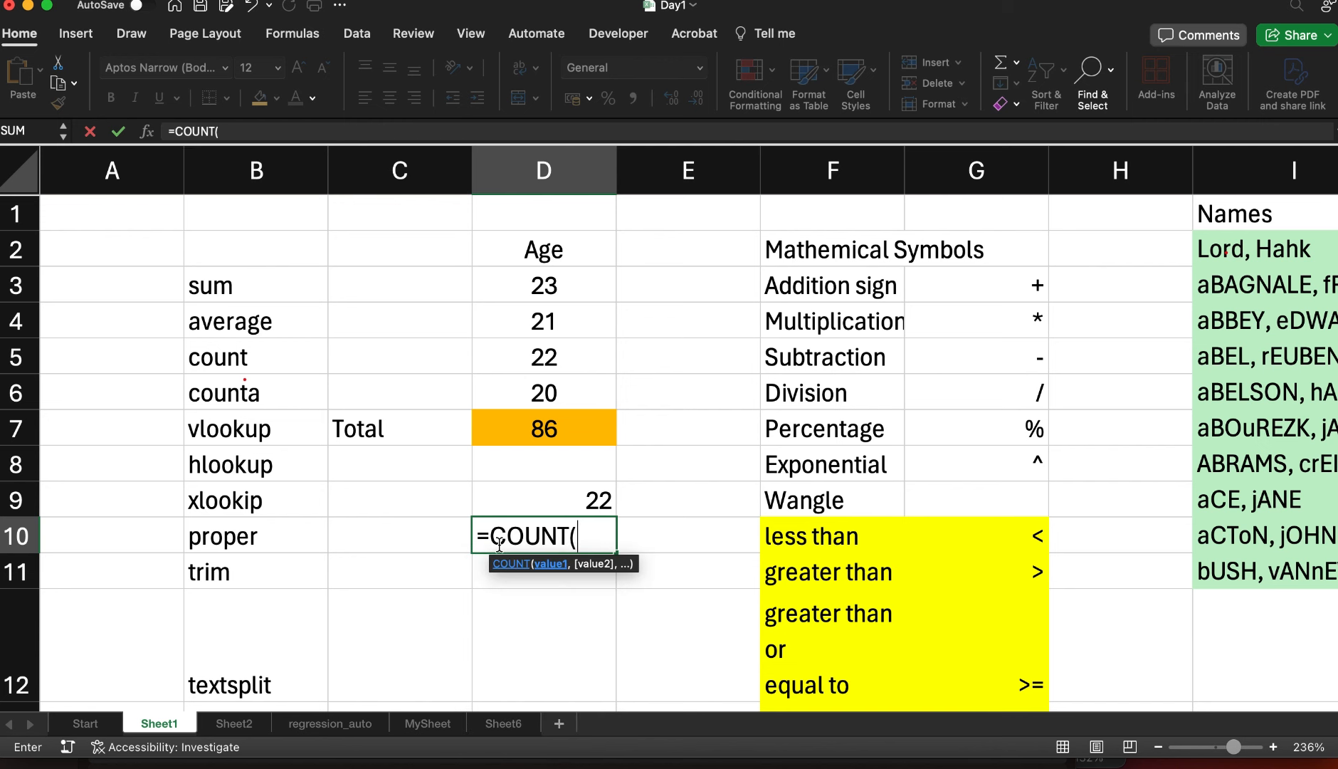
{"action": "left_click_drag", "start_coordinate": [544, 285], "coordinate": [543, 449]}
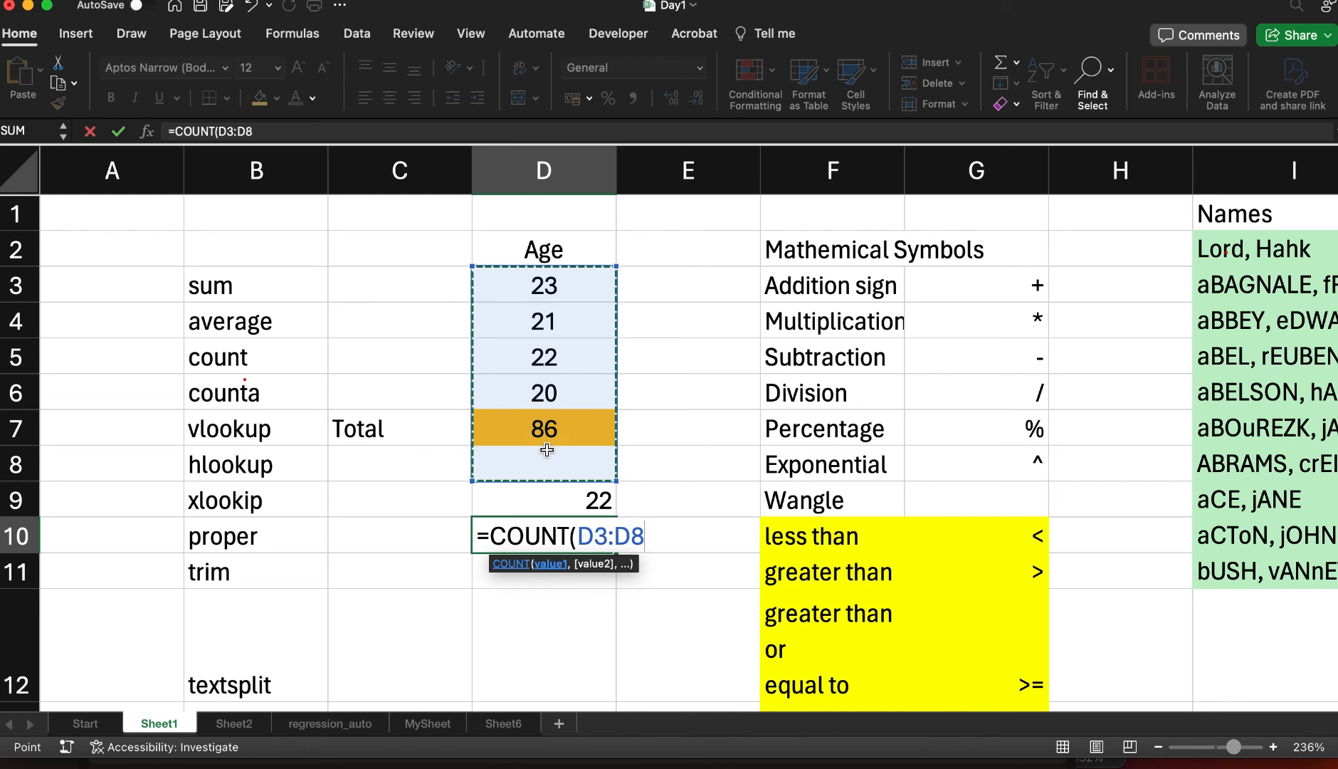
{"action": "key", "text": "BackSpace"}
{"action": "key", "text": "BackSpace"}
{"action": "key", "text": "BackSpace"}
{"action": "key", "text": "BackSpace"}
{"action": "key", "text": "BackSpace"}
{"action": "key", "text": "BackSpace"}
{"action": "key", "text": "BackSpace"}
{"action": "key", "text": "BackSpace"}
{"action": "key", "text": "BackSpace"}
{"action": "key", "text": "BackSpace"}
{"action": "key", "text": "BackSpace"}
{"action": "key", "text": "BackSpace"}
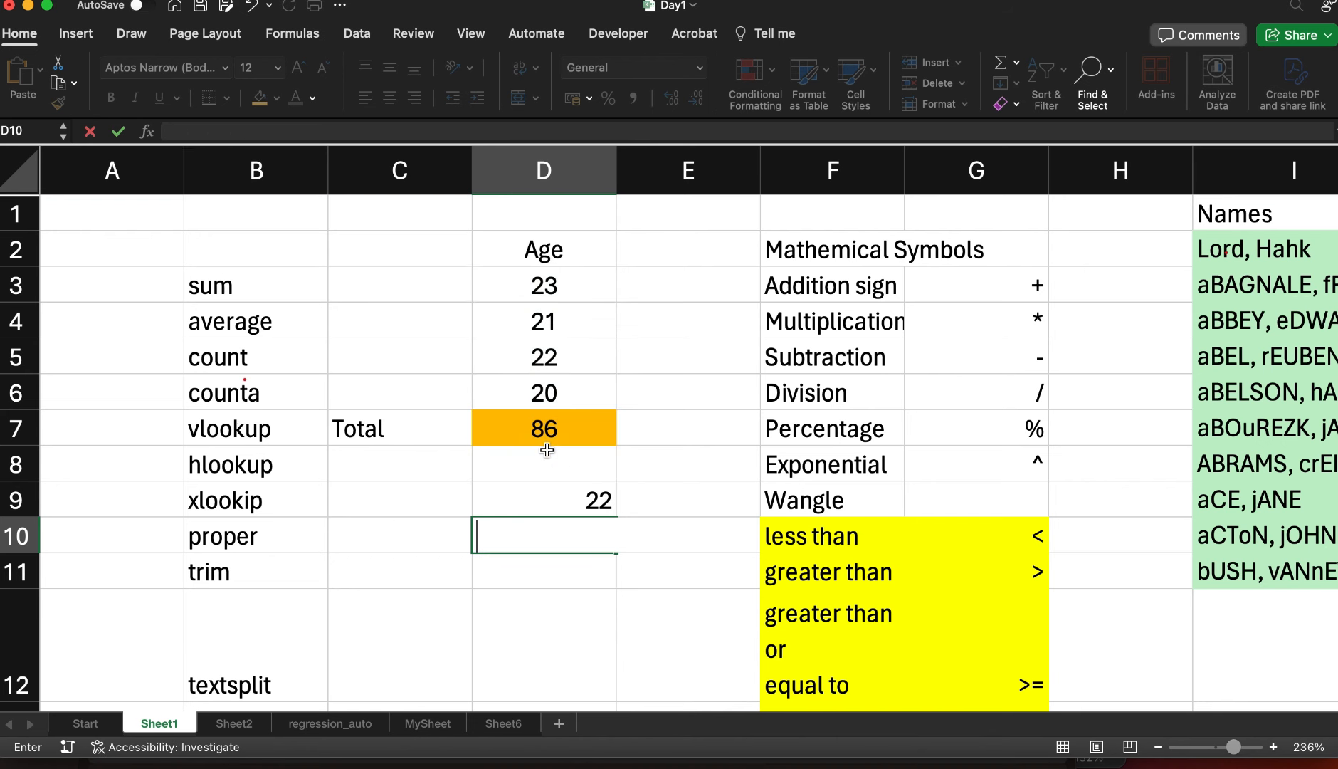
{"action": "left_click", "coordinate": [589, 561]}
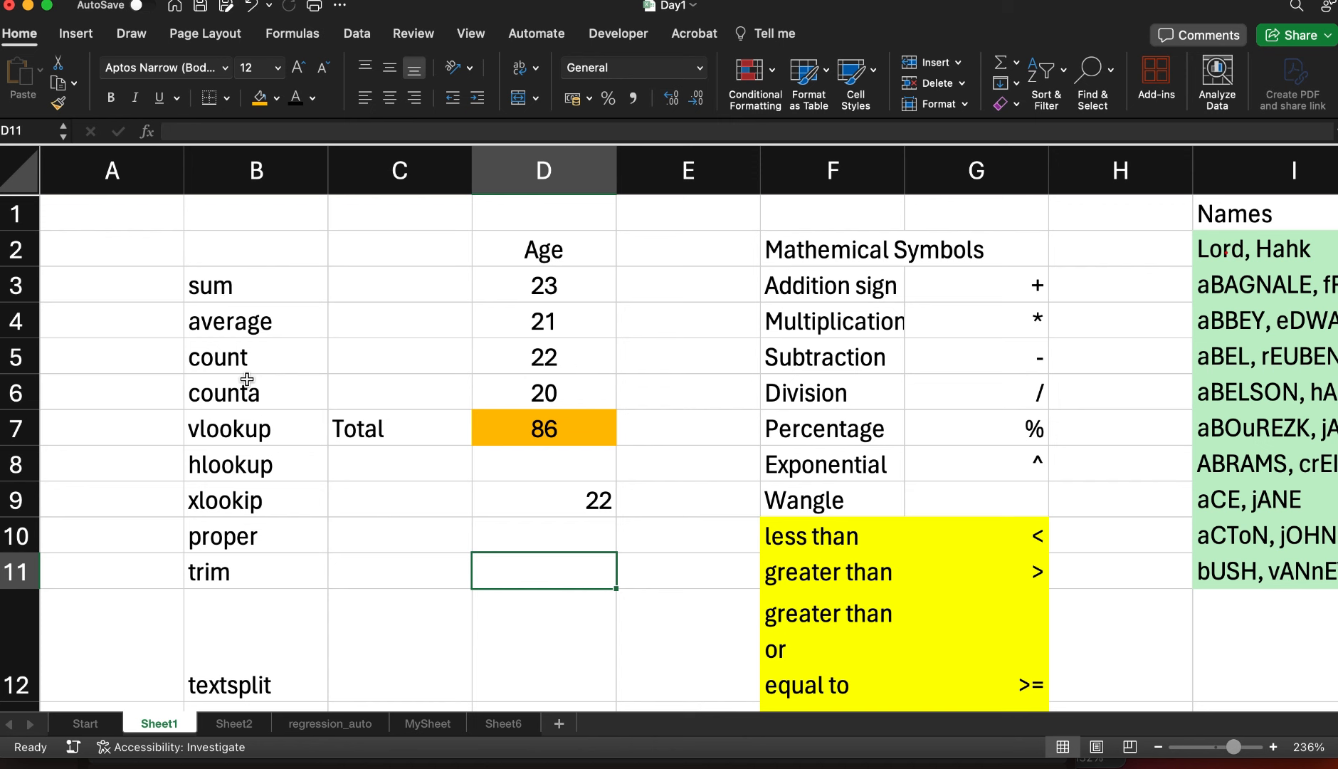
Enter the text abc in cell D8, between the orange sum cell and the average
{"action": "left_click", "coordinate": [490, 469]}
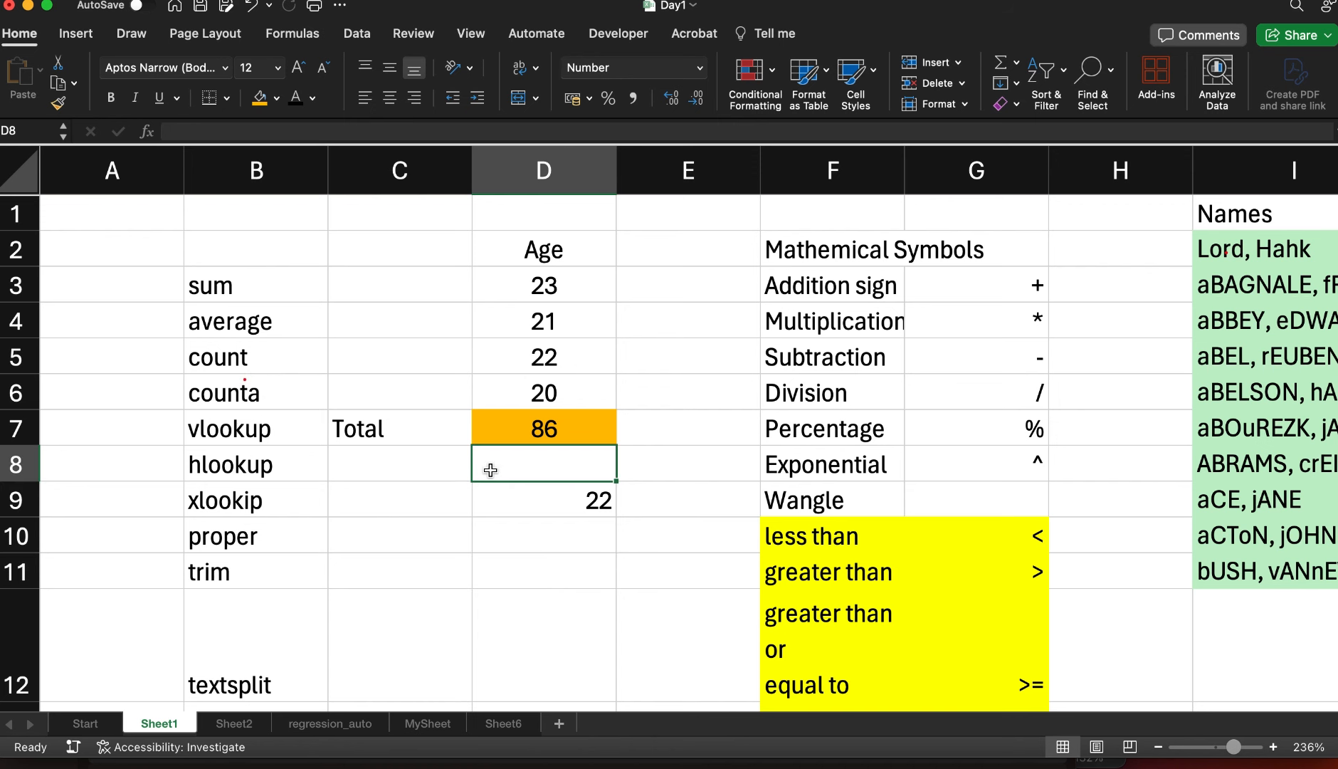
{"action": "type", "text": "a"}
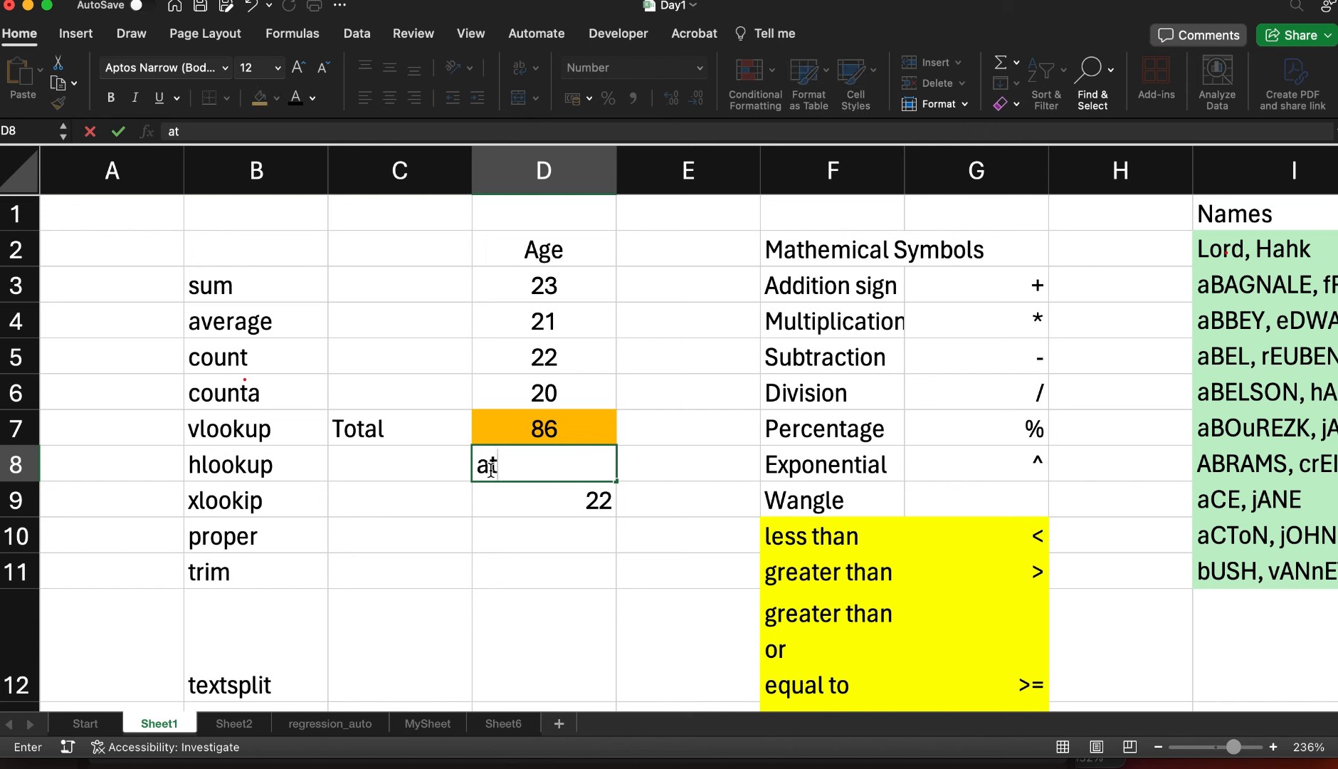
{"action": "type", "text": "bc"}
{"action": "key", "text": "Return"}
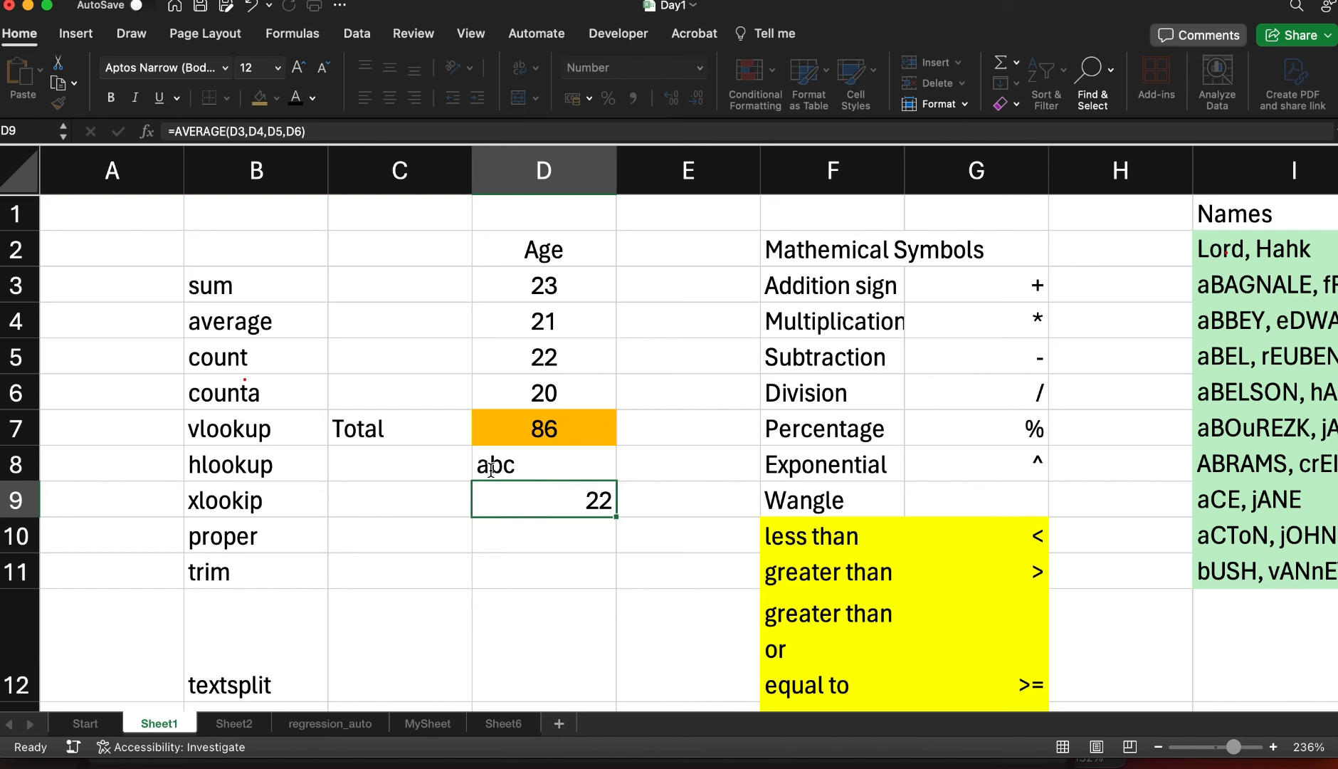
Center the abc text in D8 and the average in D9 horizontally
{"action": "left_click", "coordinate": [501, 458]}
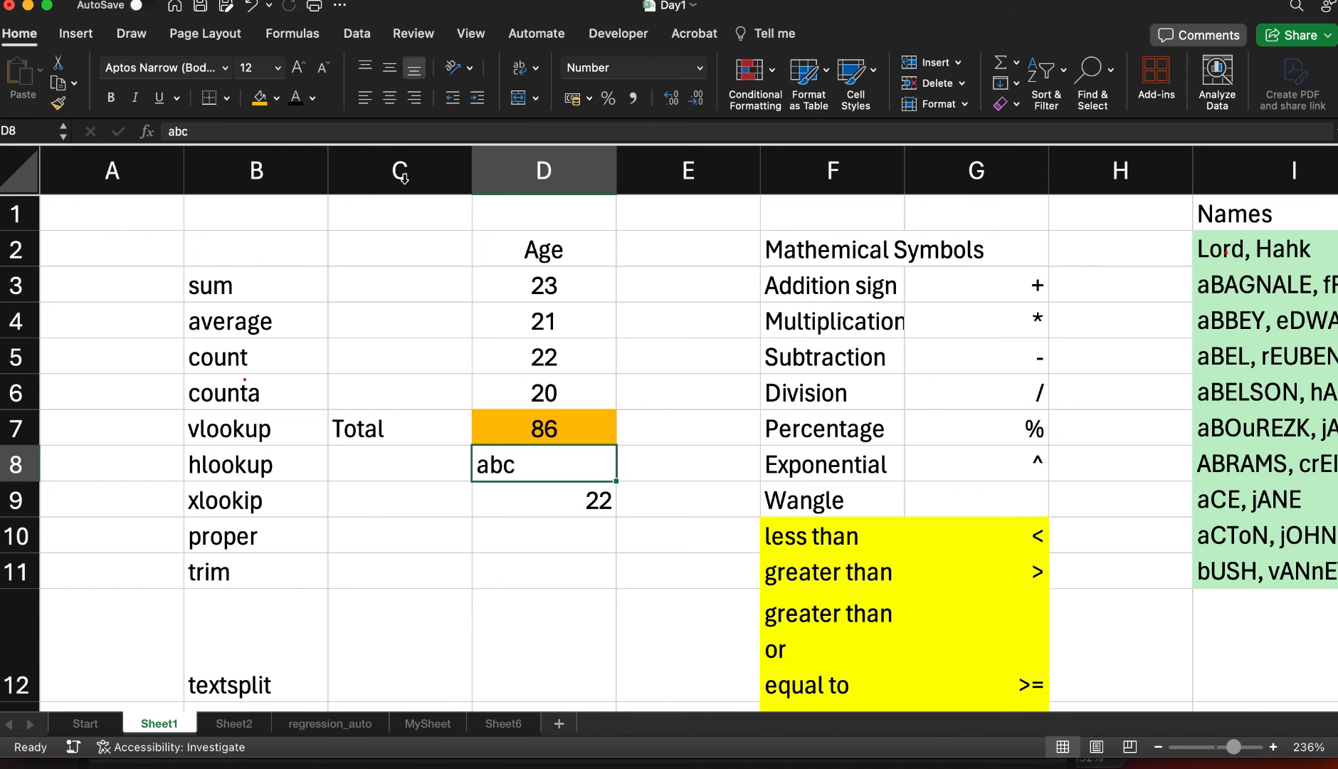
{"action": "left_click", "coordinate": [391, 100]}
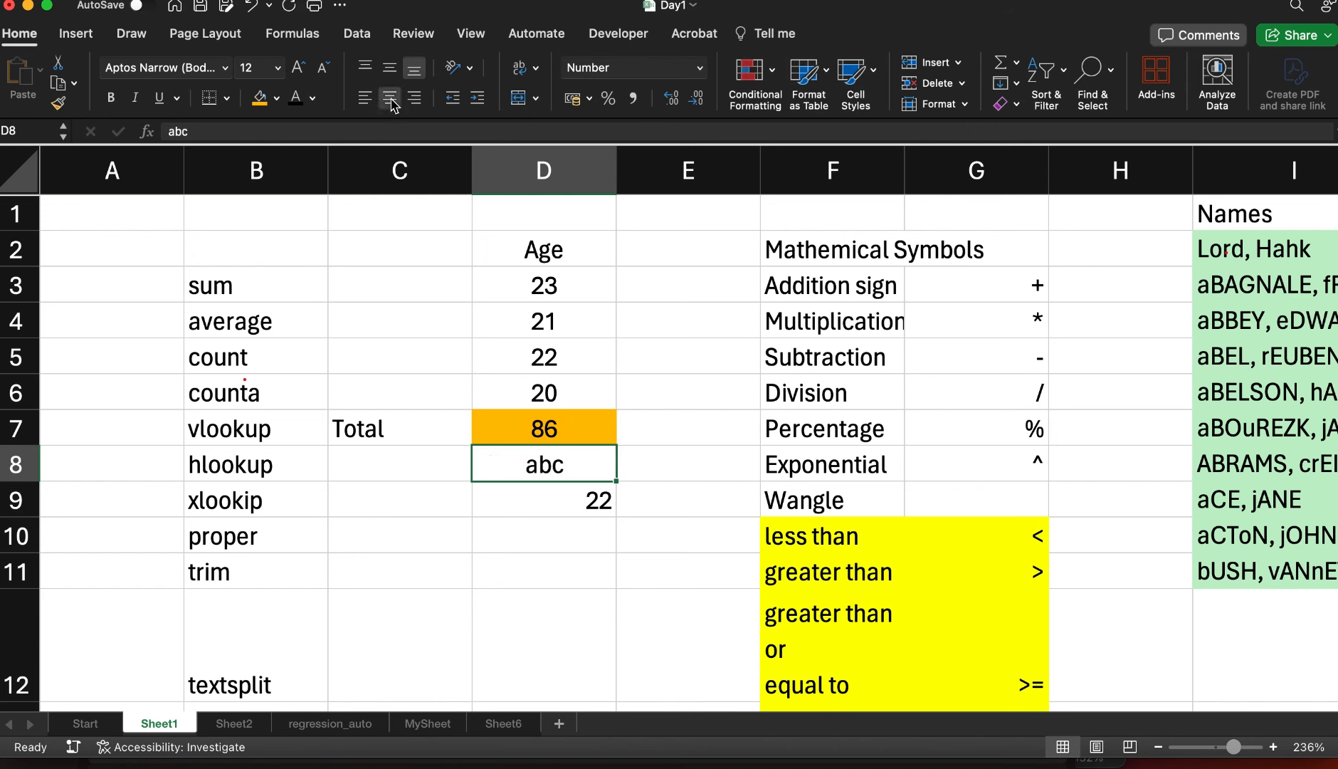
{"action": "left_click", "coordinate": [557, 498]}
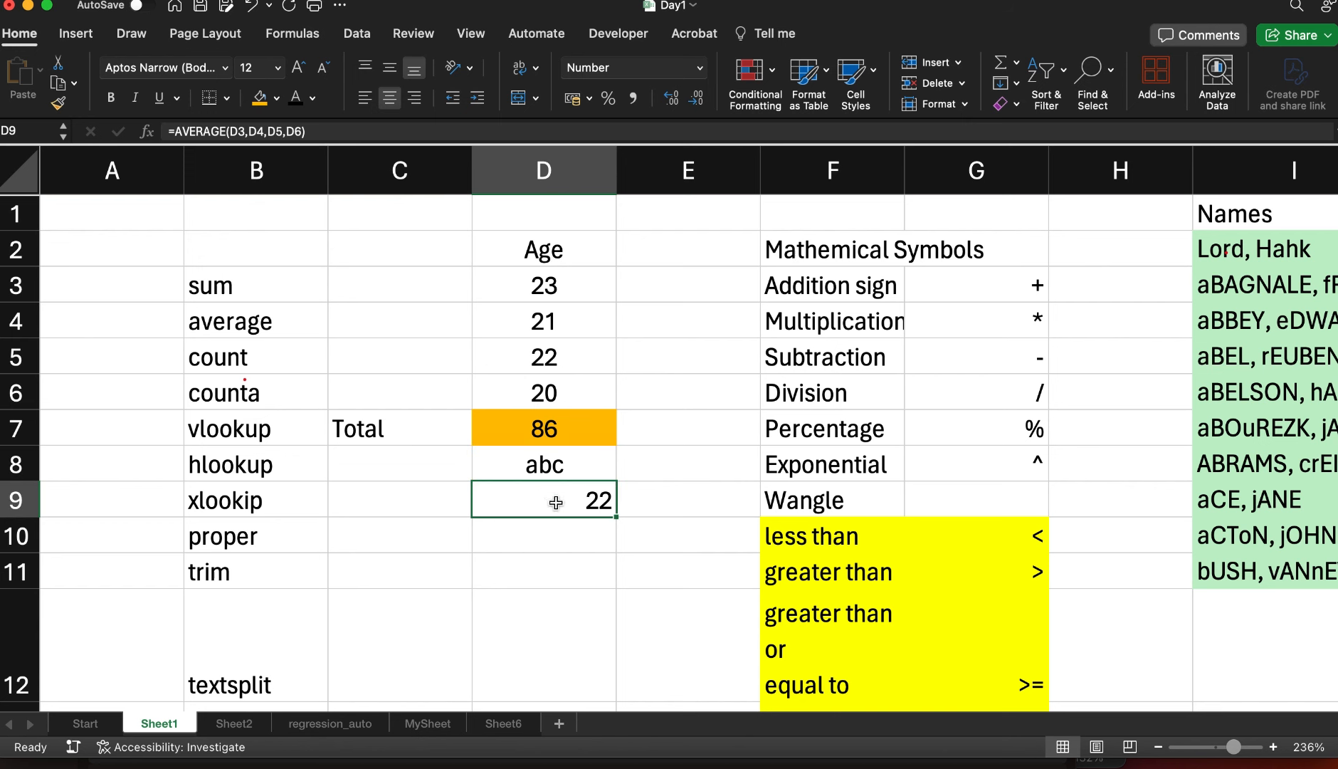
{"action": "left_click", "coordinate": [390, 100]}
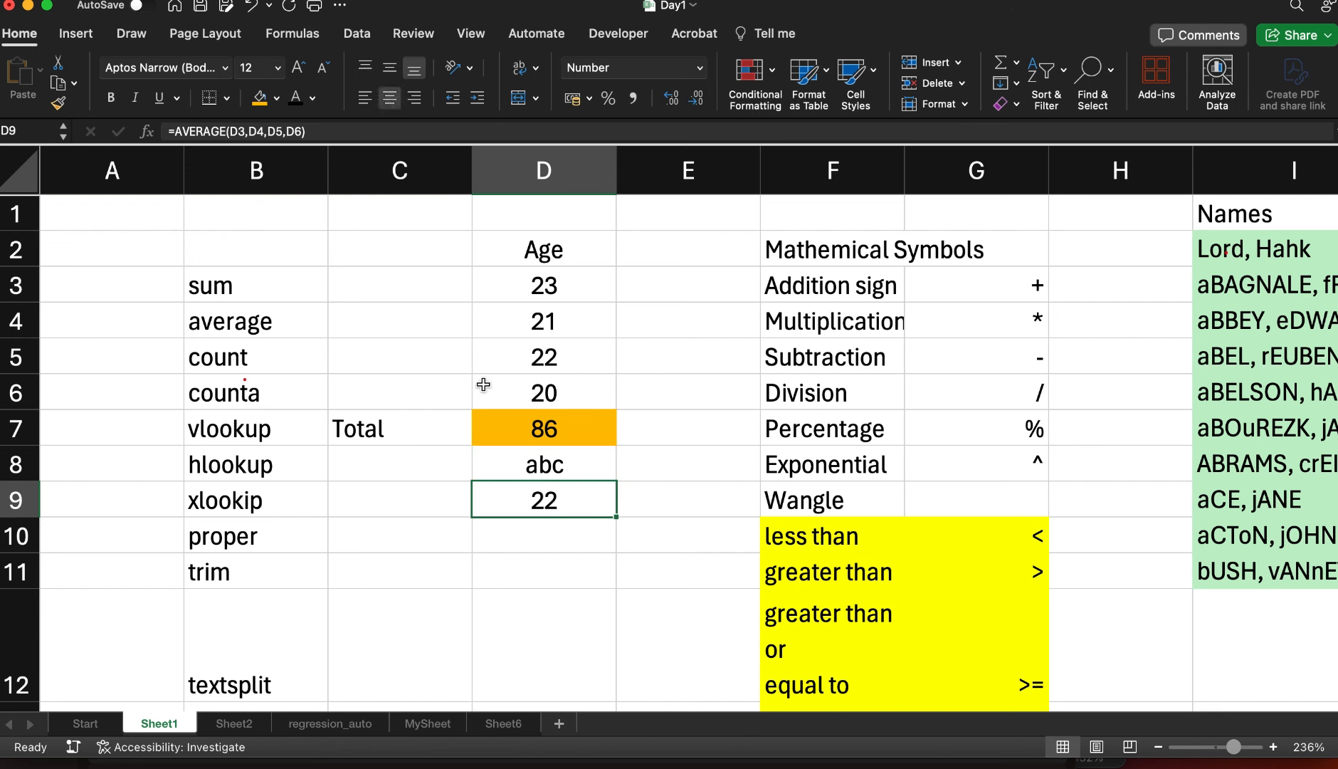
Enter the formula =COUNT(D2:D9) in cell D11 to count the numeric cells of the Age column
{"action": "left_click", "coordinate": [548, 559]}
{"action": "type", "text": "="}
{"action": "key", "text": "BackSpace"}
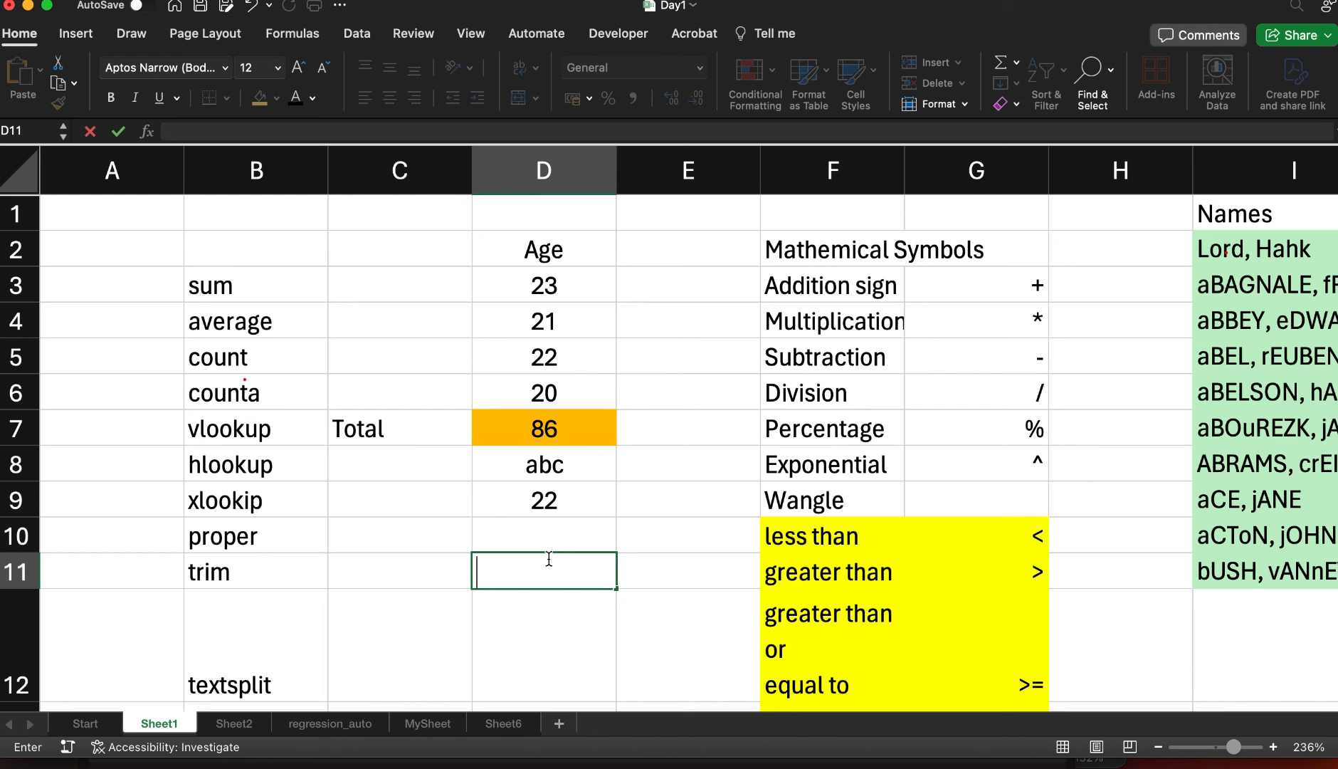
{"action": "type", "text": "="}
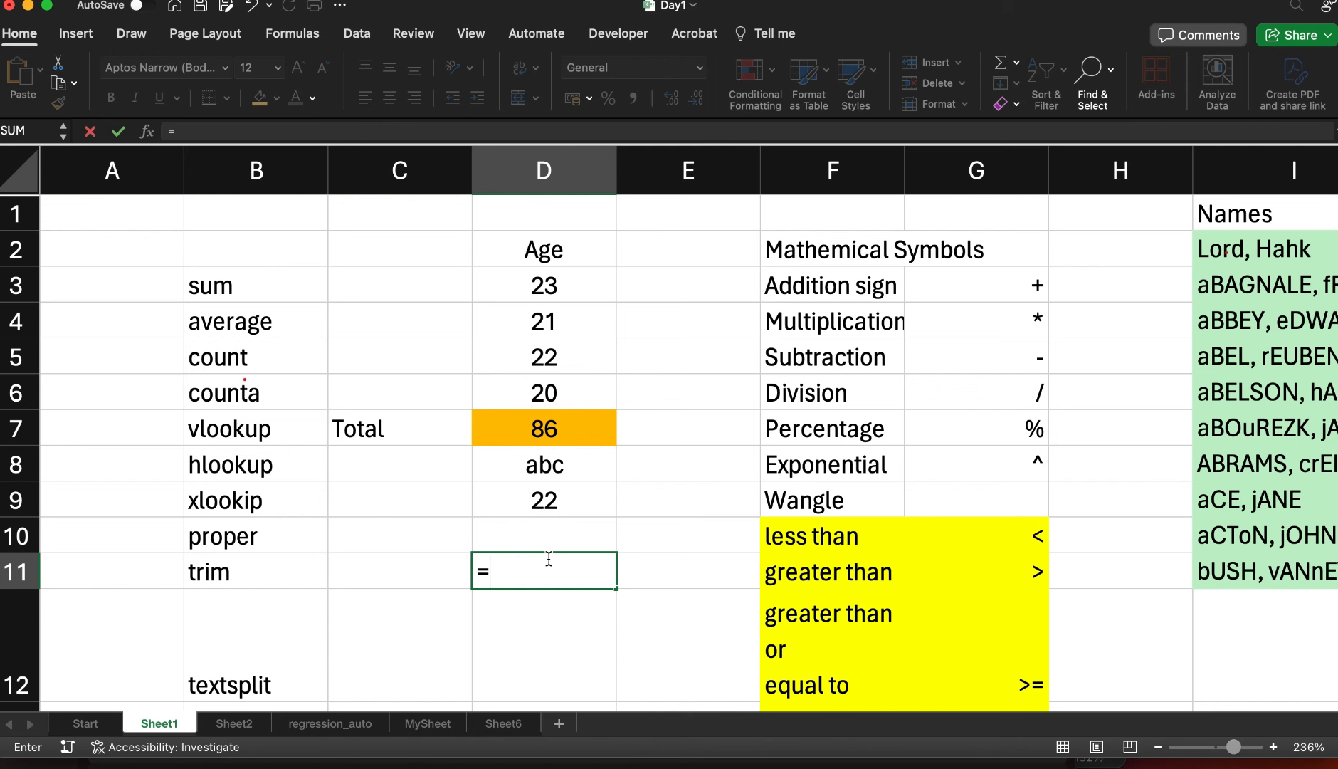
{"action": "type", "text": "count"}
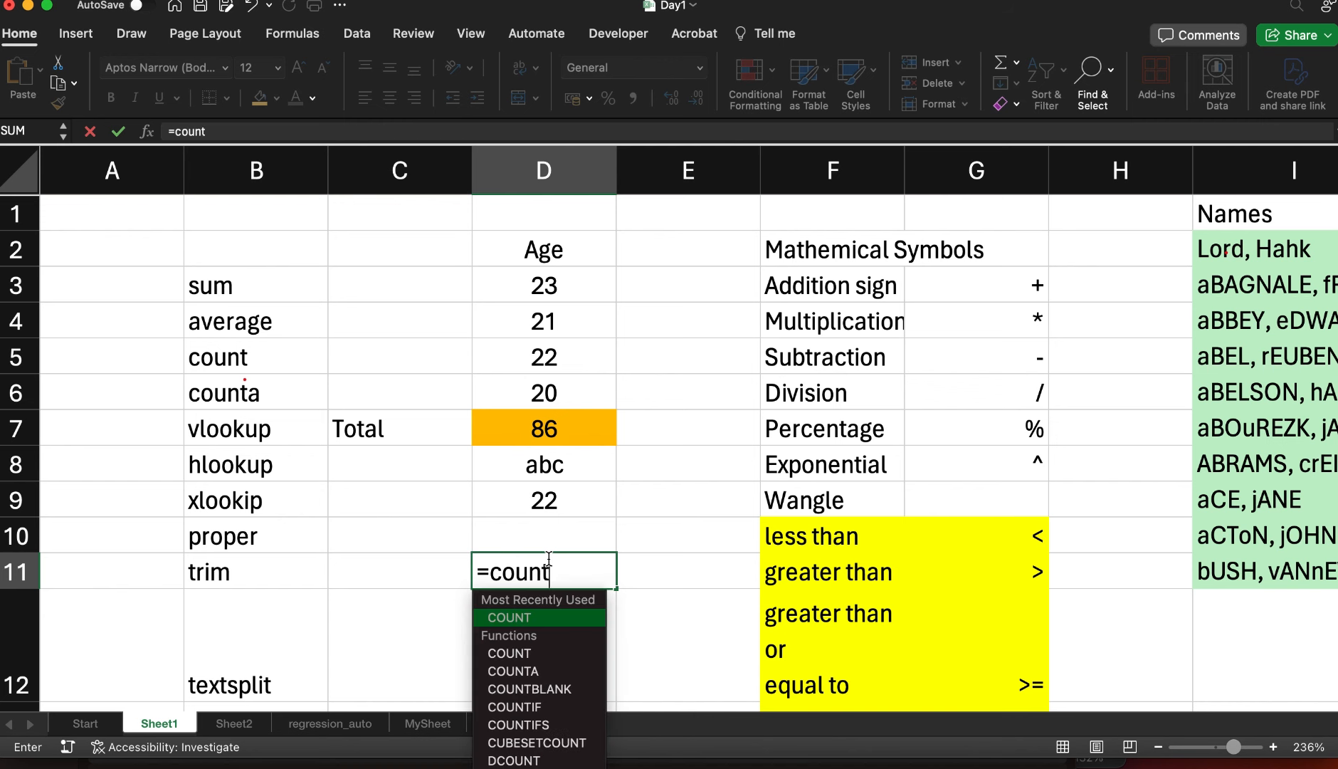
{"action": "key", "text": "Tab"}
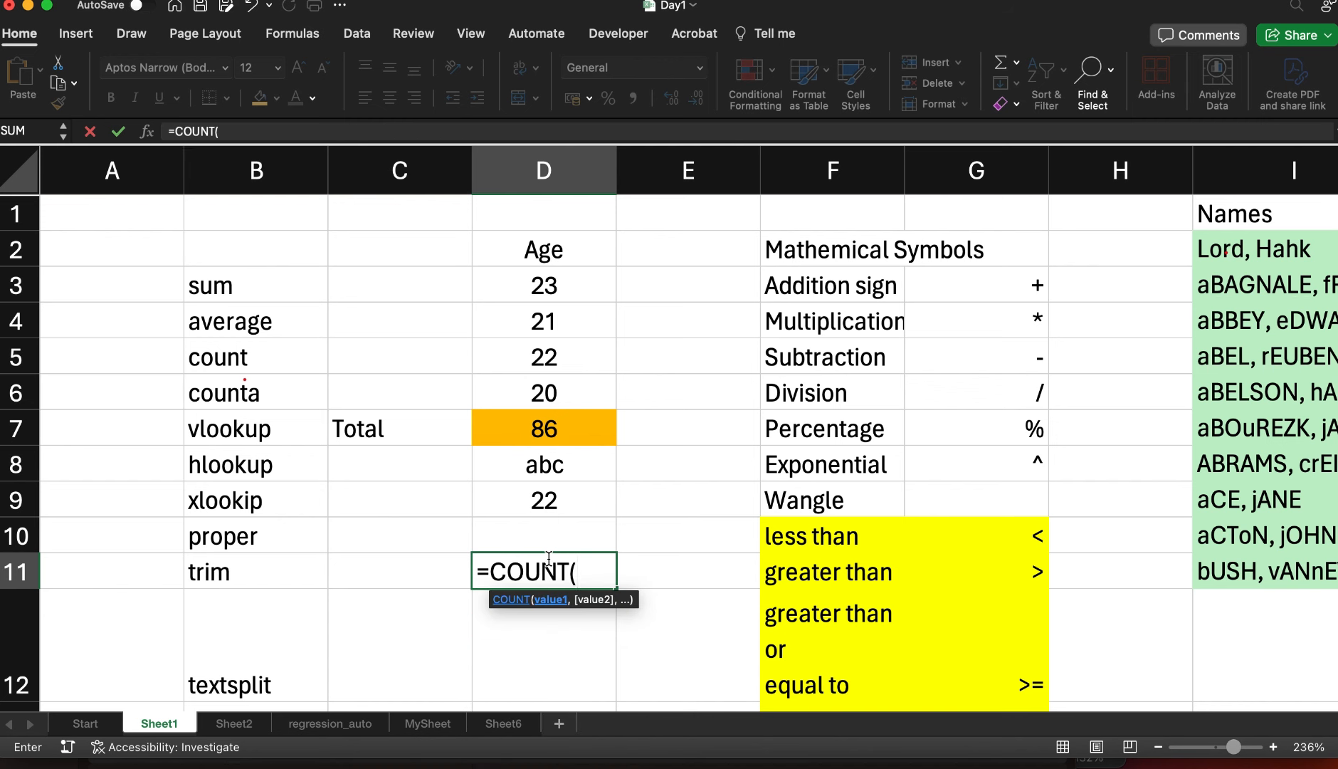
{"action": "left_click", "coordinate": [544, 249]}
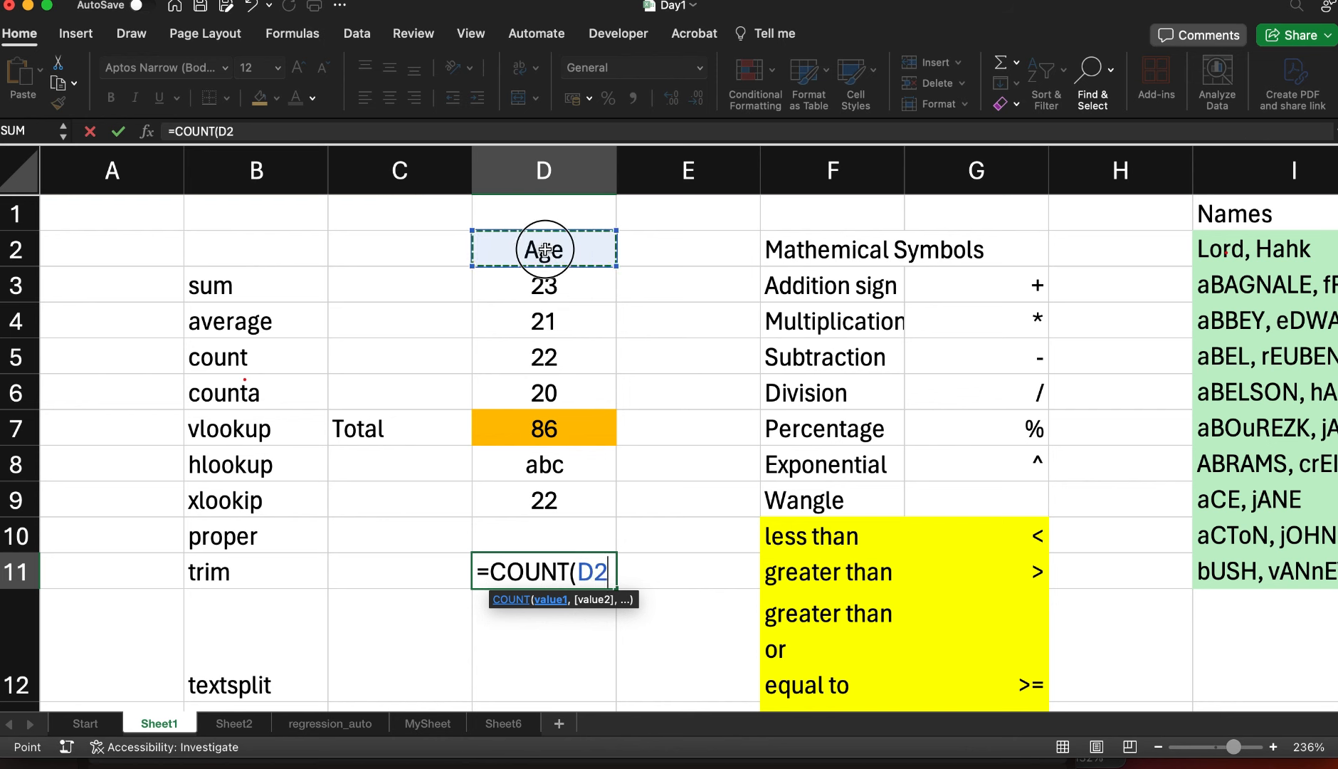
{"action": "left_click_drag", "start_coordinate": [544, 249], "coordinate": [557, 484]}
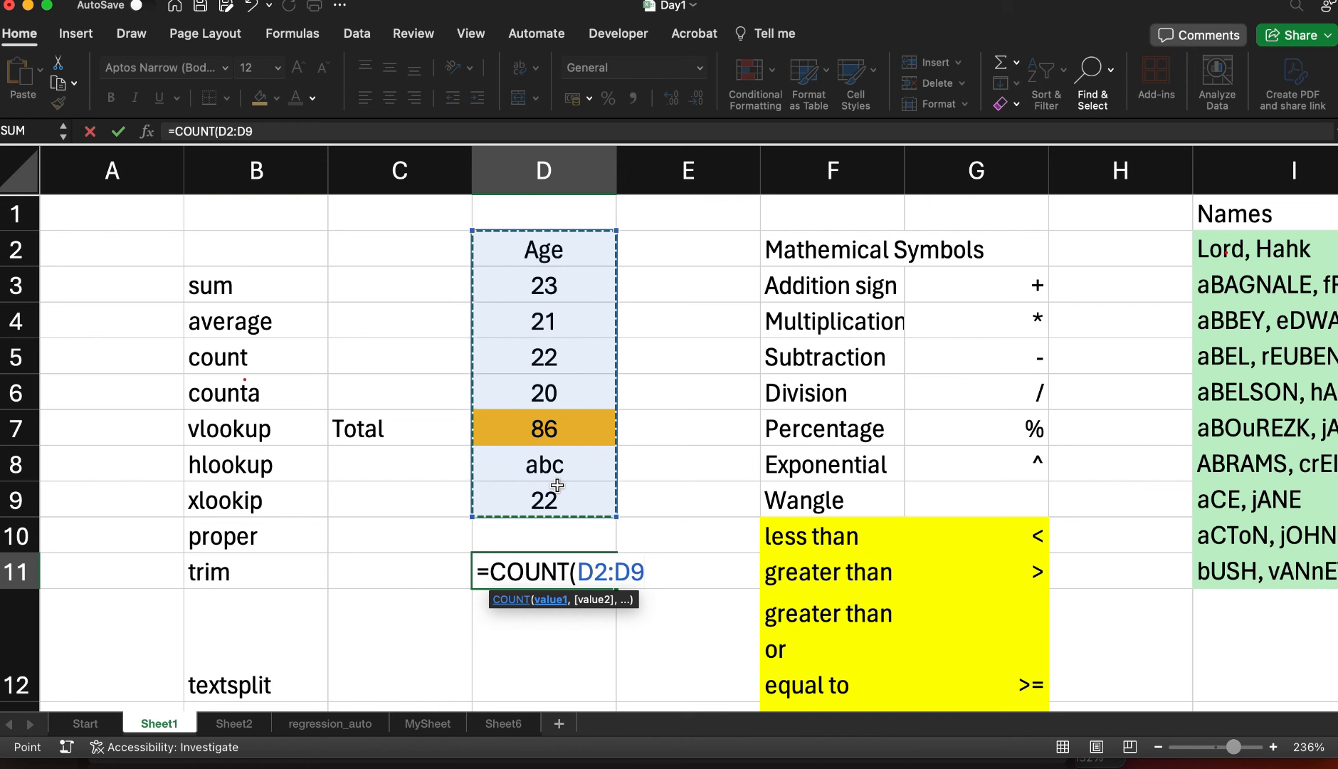
{"action": "type", "text": ")"}
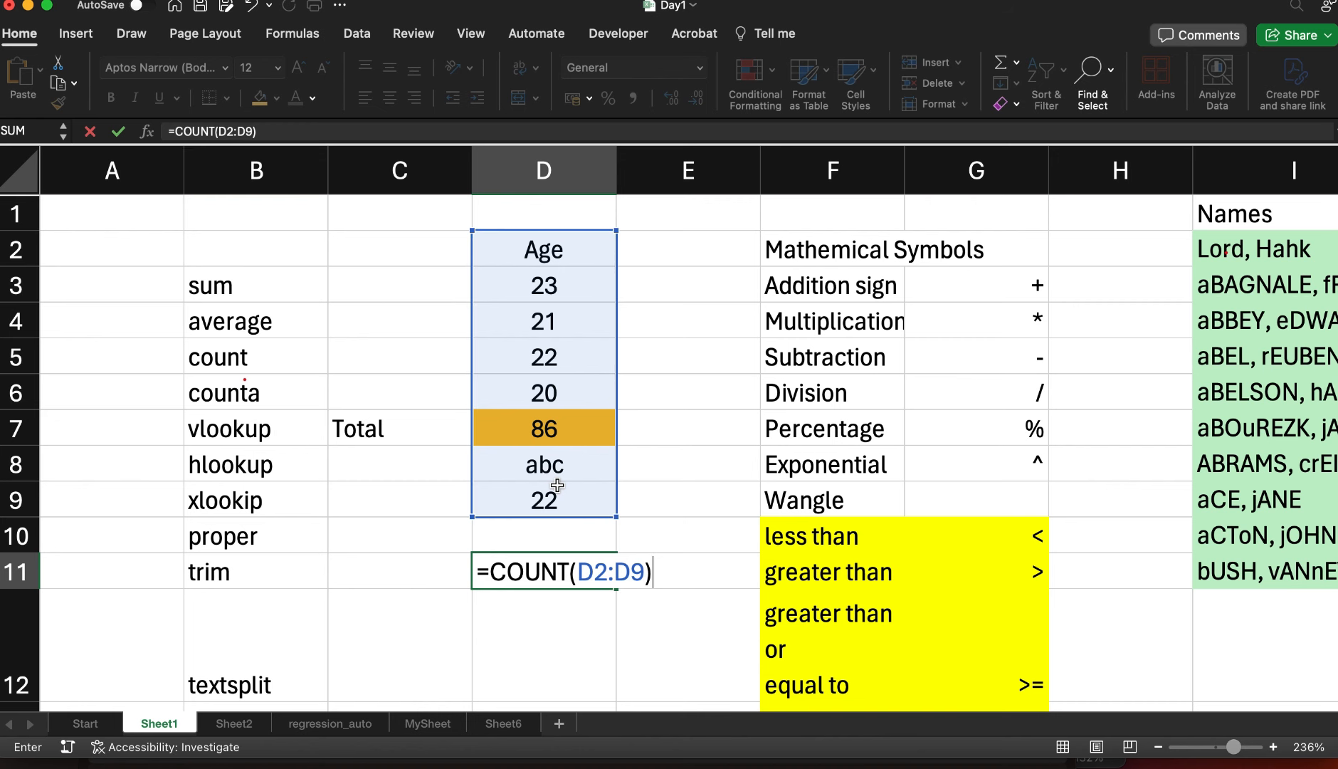
{"action": "key", "text": "Return"}
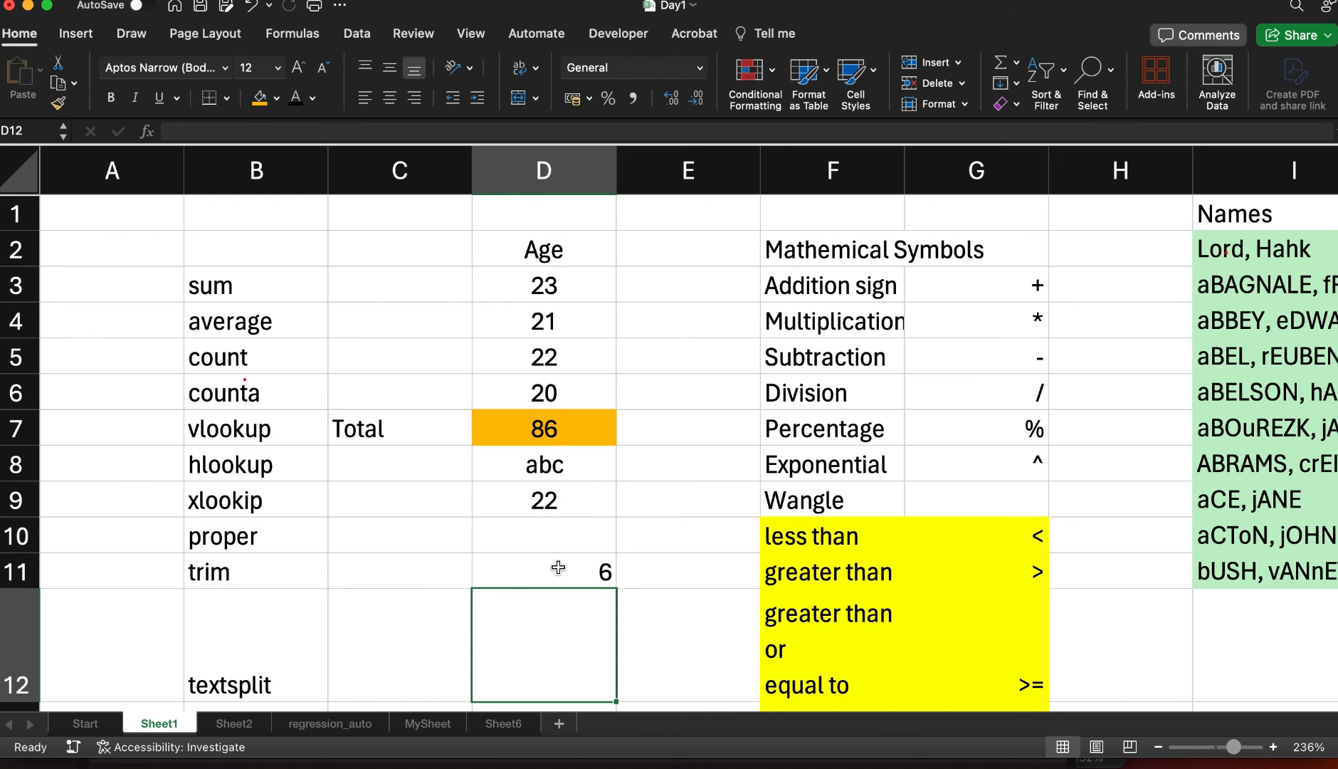
Enter the formula =COUNTA(D2:D9) in cell D12 to count all non-empty cells of the Age column
{"action": "left_click", "coordinate": [558, 567]}
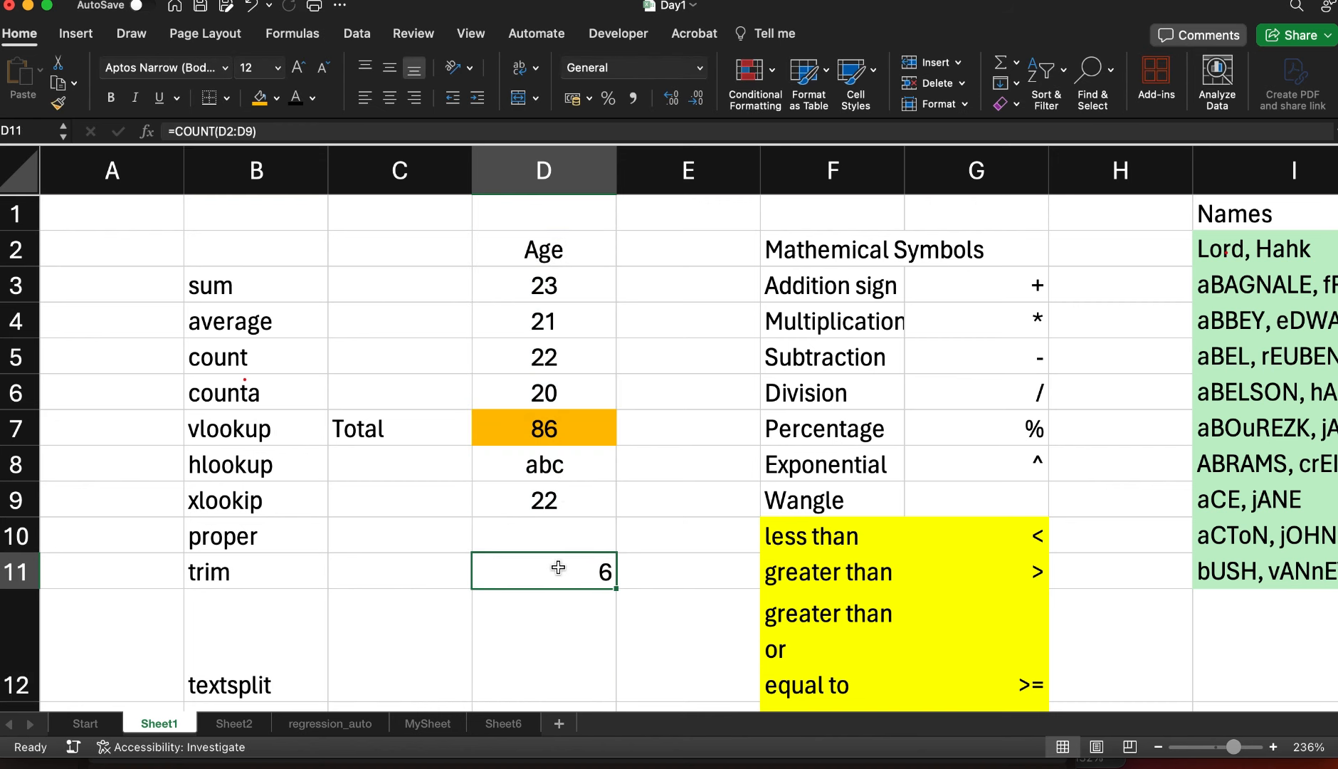
{"action": "left_click", "coordinate": [538, 505]}
{"action": "key", "text": "Up"}
{"action": "key", "text": "Up"}
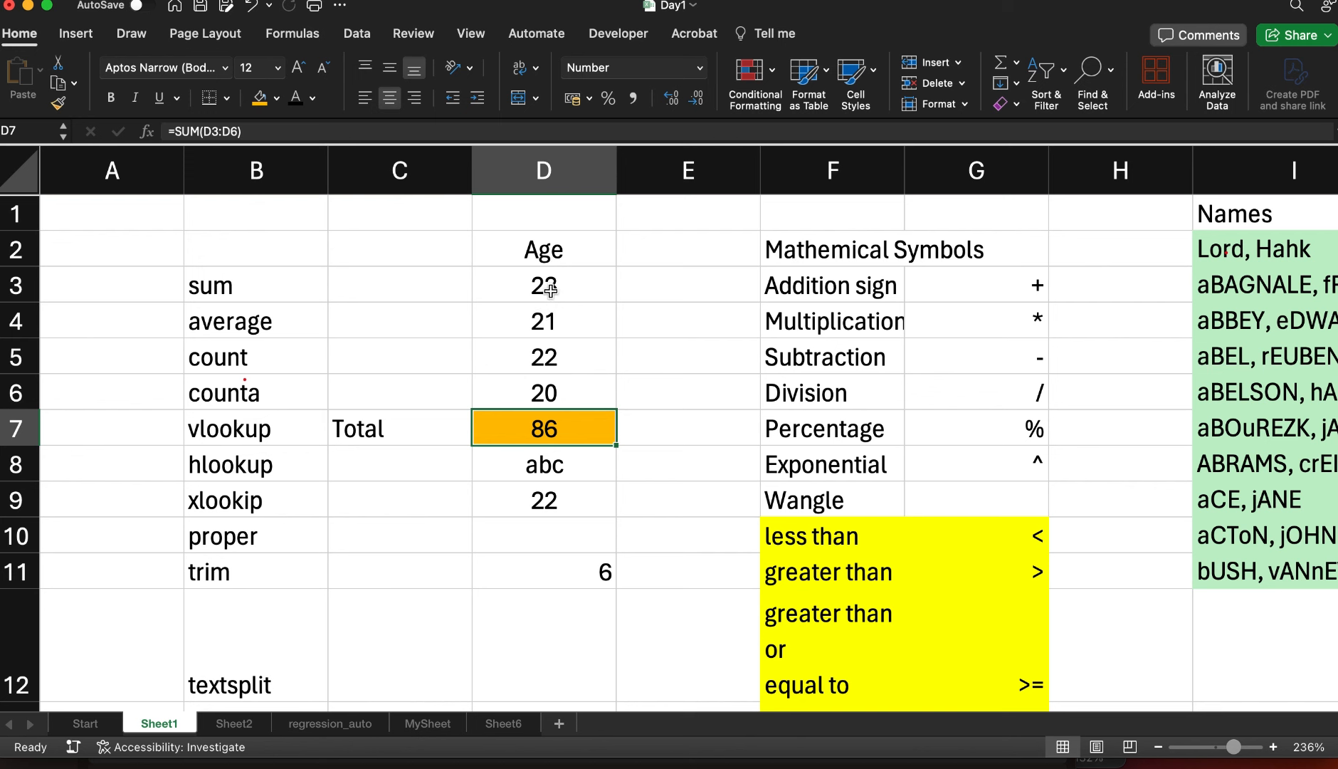
{"action": "left_click", "coordinate": [546, 611]}
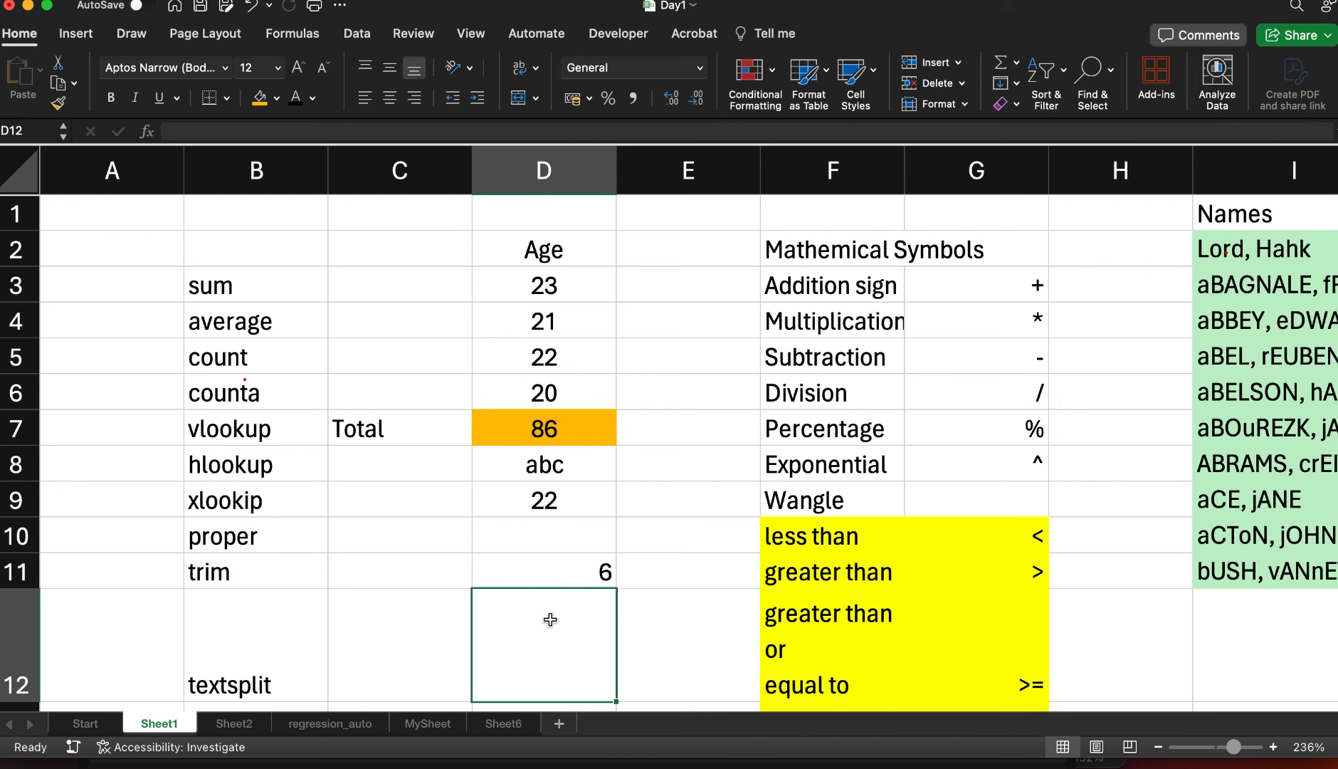
{"action": "type", "text": "="}
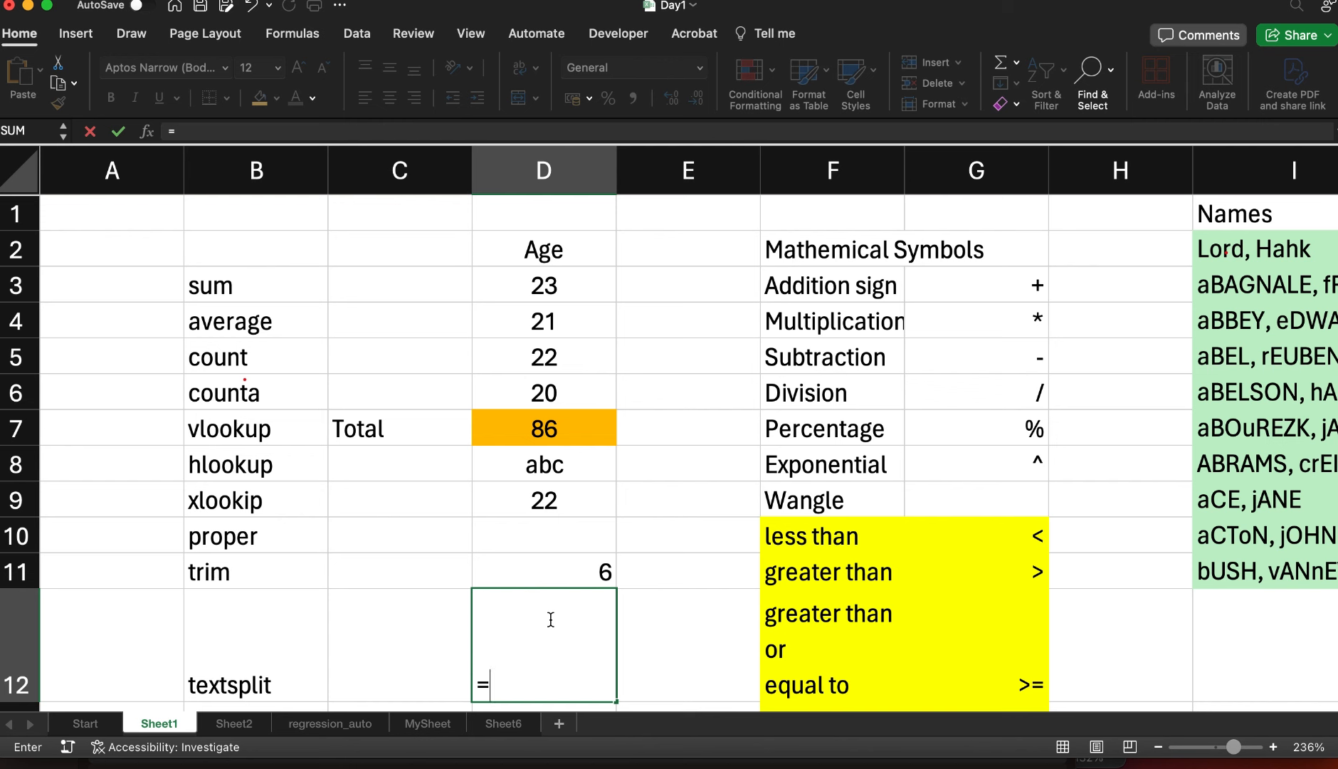
{"action": "type", "text": "cou"}
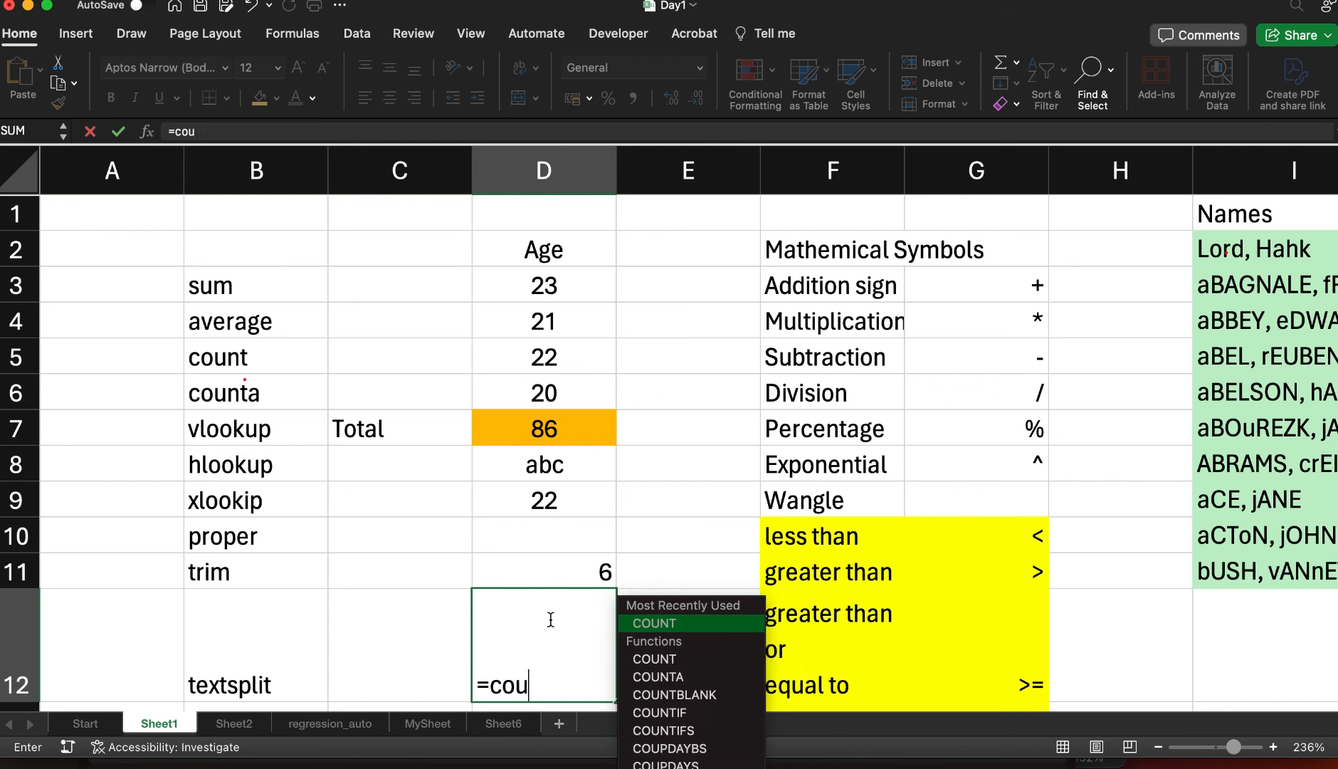
{"action": "type", "text": "nta"}
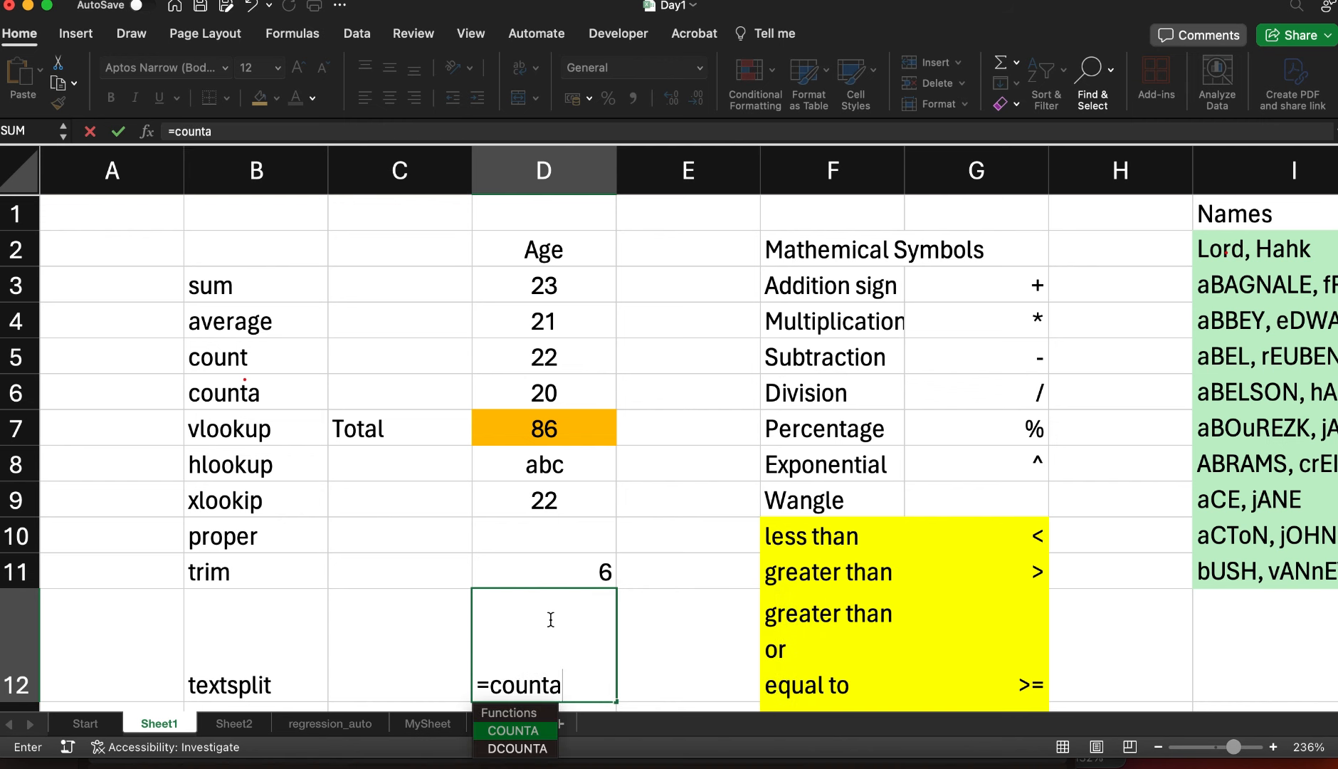
{"action": "key", "text": "Tab"}
{"action": "left_click_drag", "start_coordinate": [543, 249], "coordinate": [551, 488]}
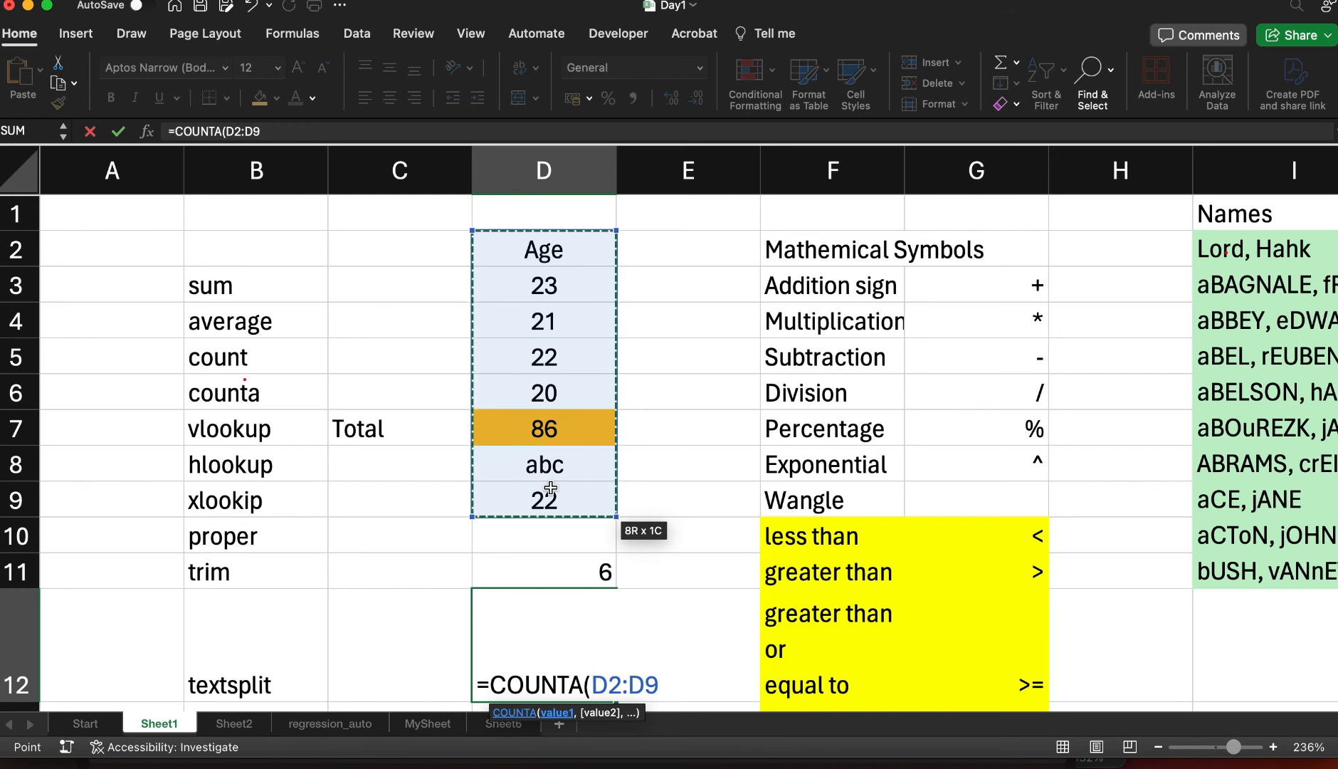
{"action": "type", "text": ")"}
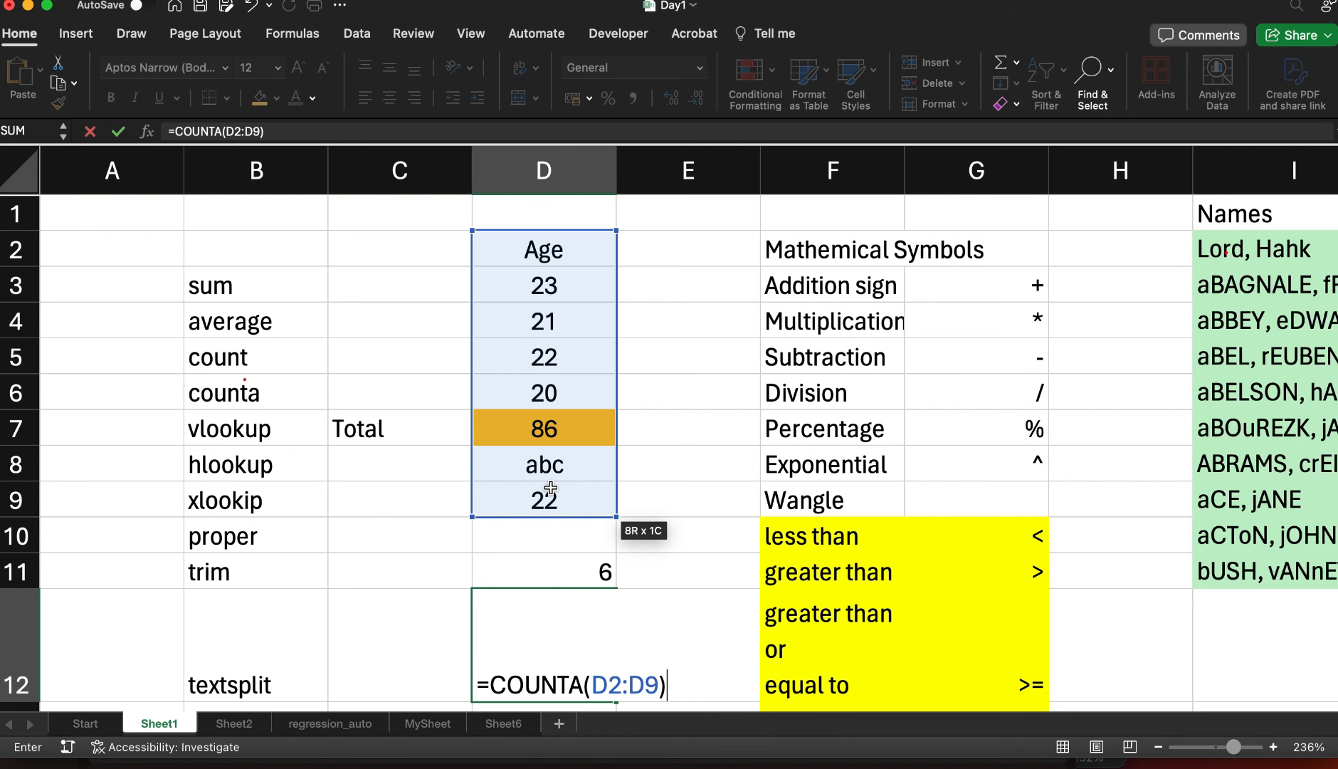
{"action": "key", "text": "Return"}
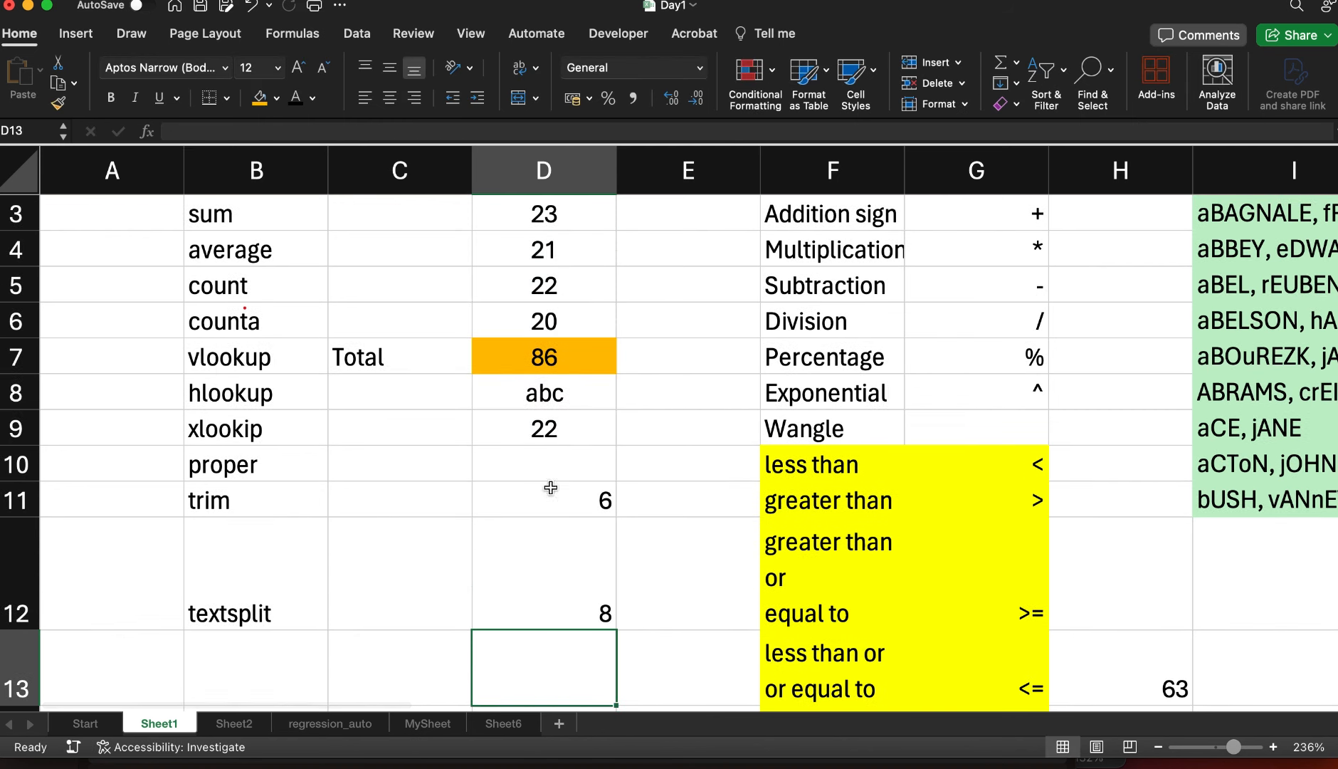
Add two more function names above the list in column B: If in B2 and ifs in B1
{"action": "scroll", "coordinate": [557, 385], "scroll_direction": "up", "scroll_amount": 1}
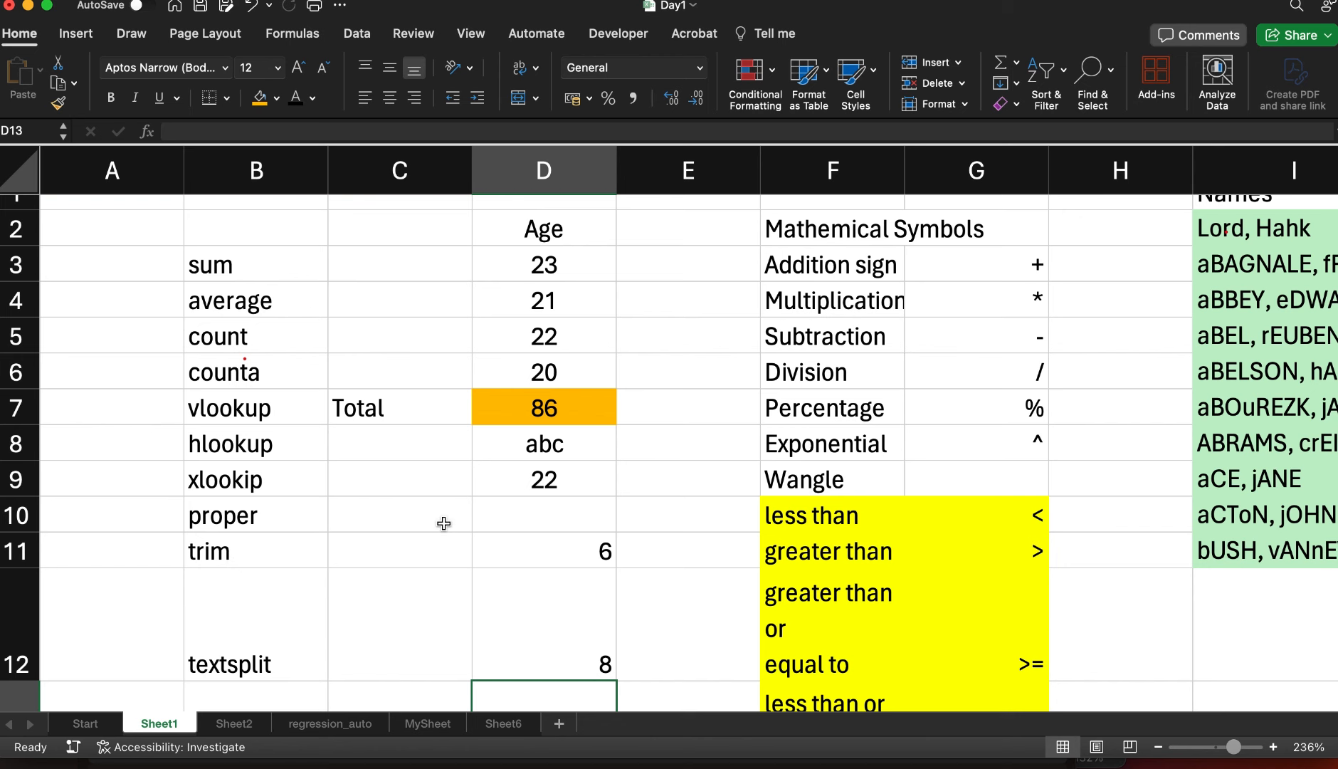
{"action": "scroll", "coordinate": [274, 595], "scroll_direction": "down", "scroll_amount": 2}
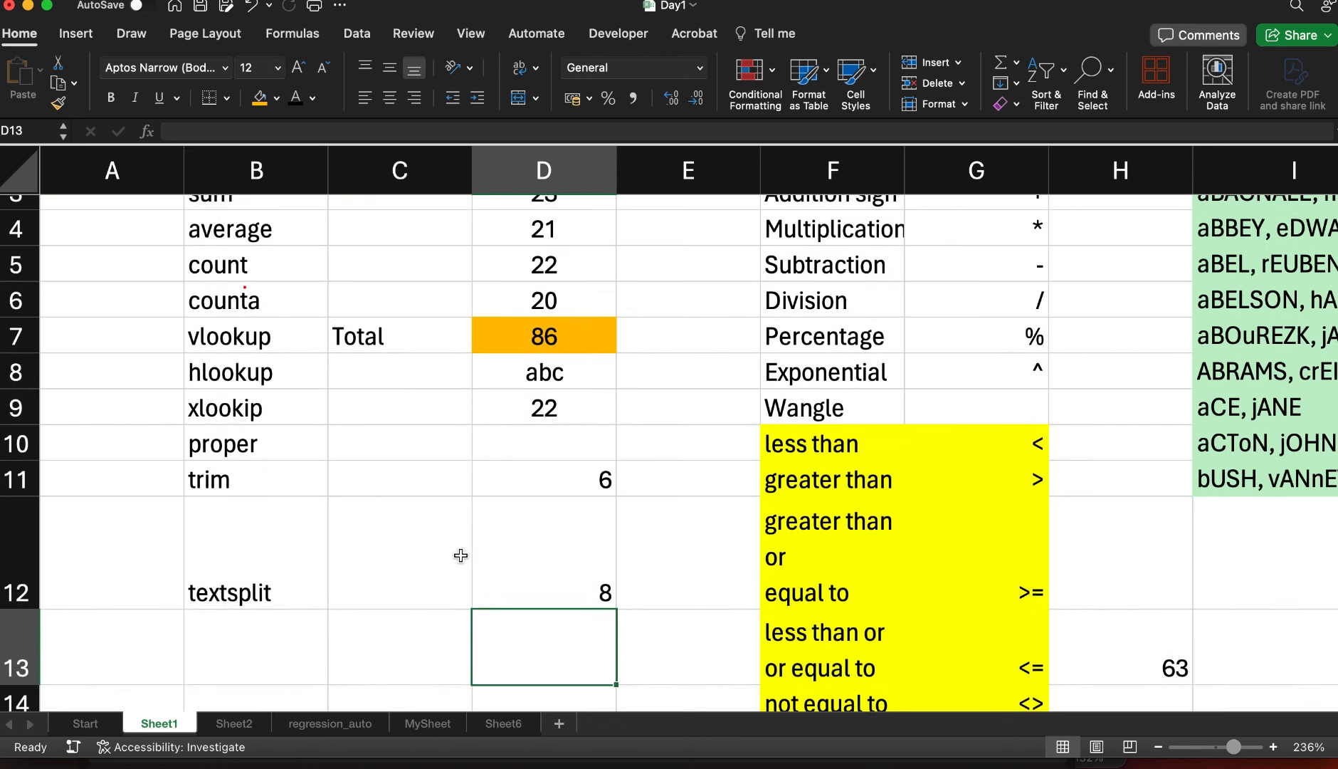
{"action": "scroll", "coordinate": [479, 463], "scroll_direction": "up", "scroll_amount": 3}
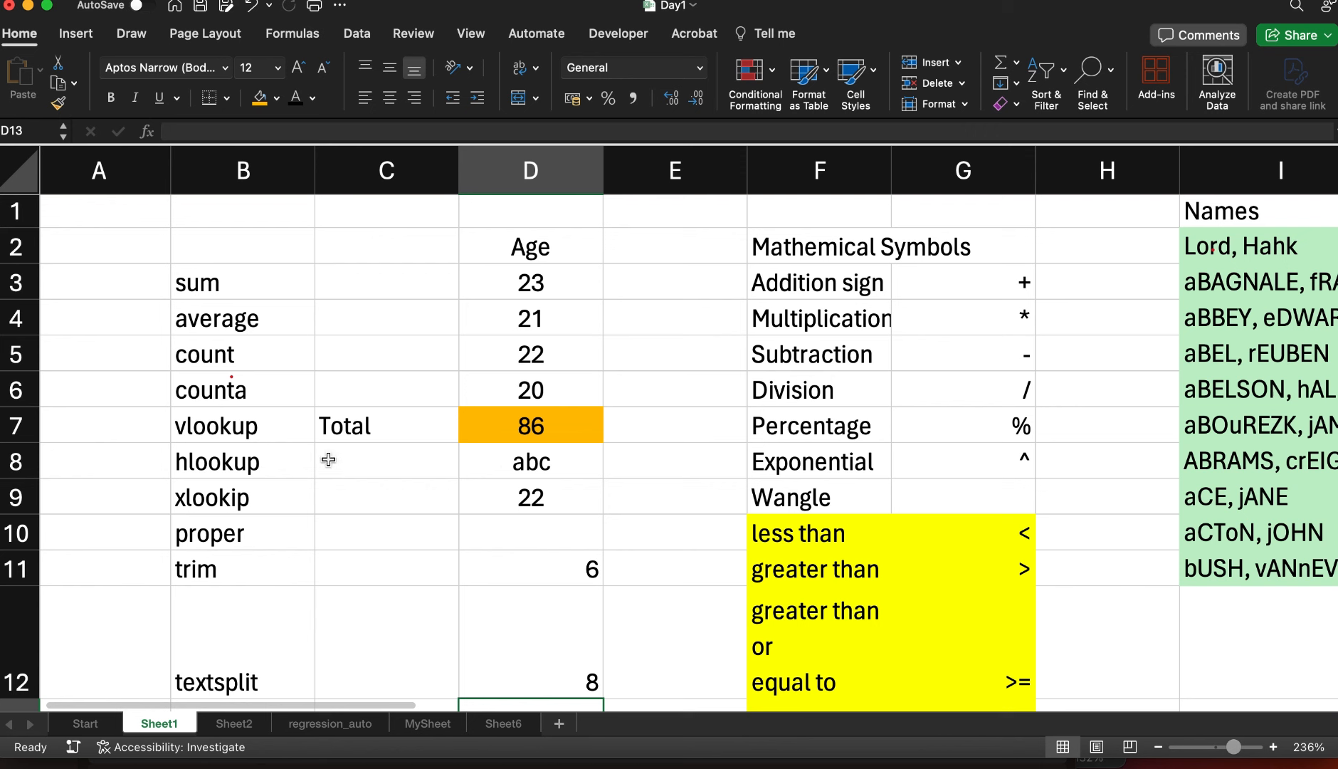
{"action": "left_click", "coordinate": [225, 243]}
{"action": "type", "text": "If"}
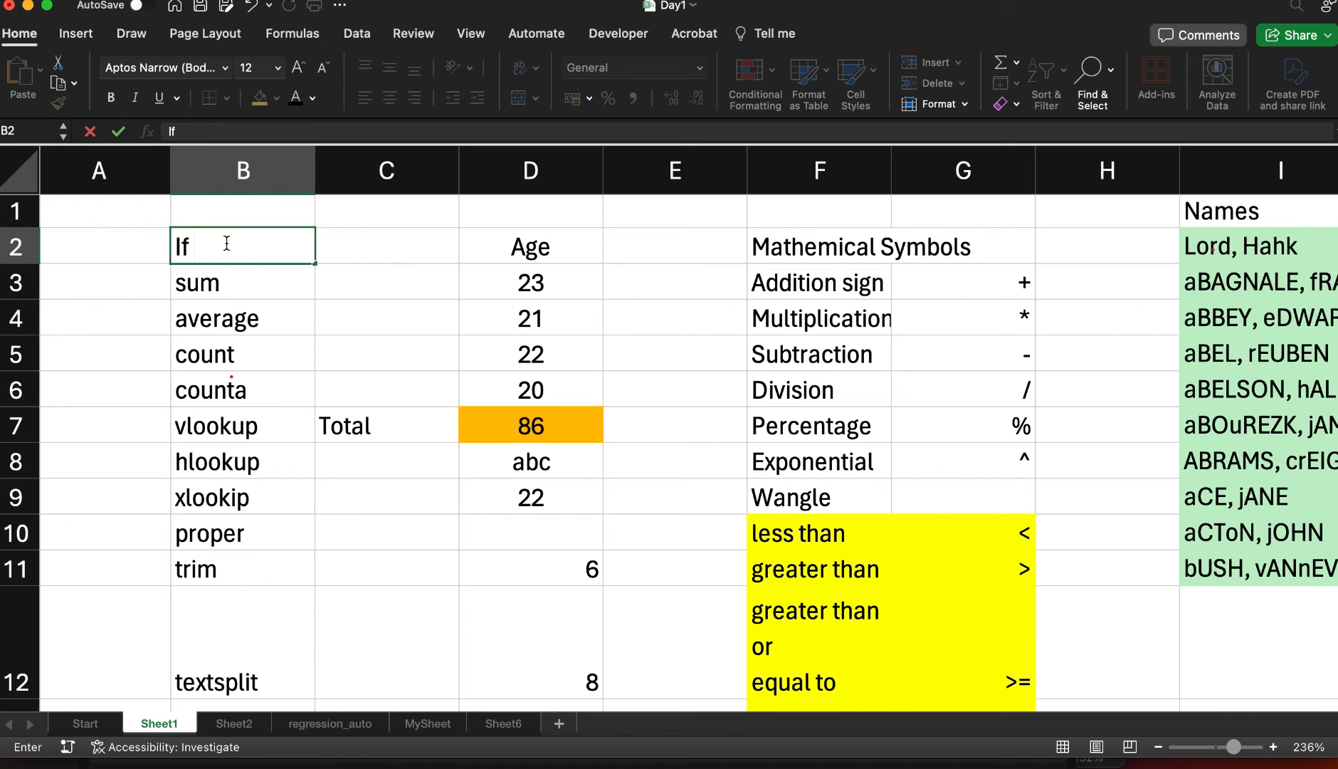
{"action": "key", "text": "Return"}
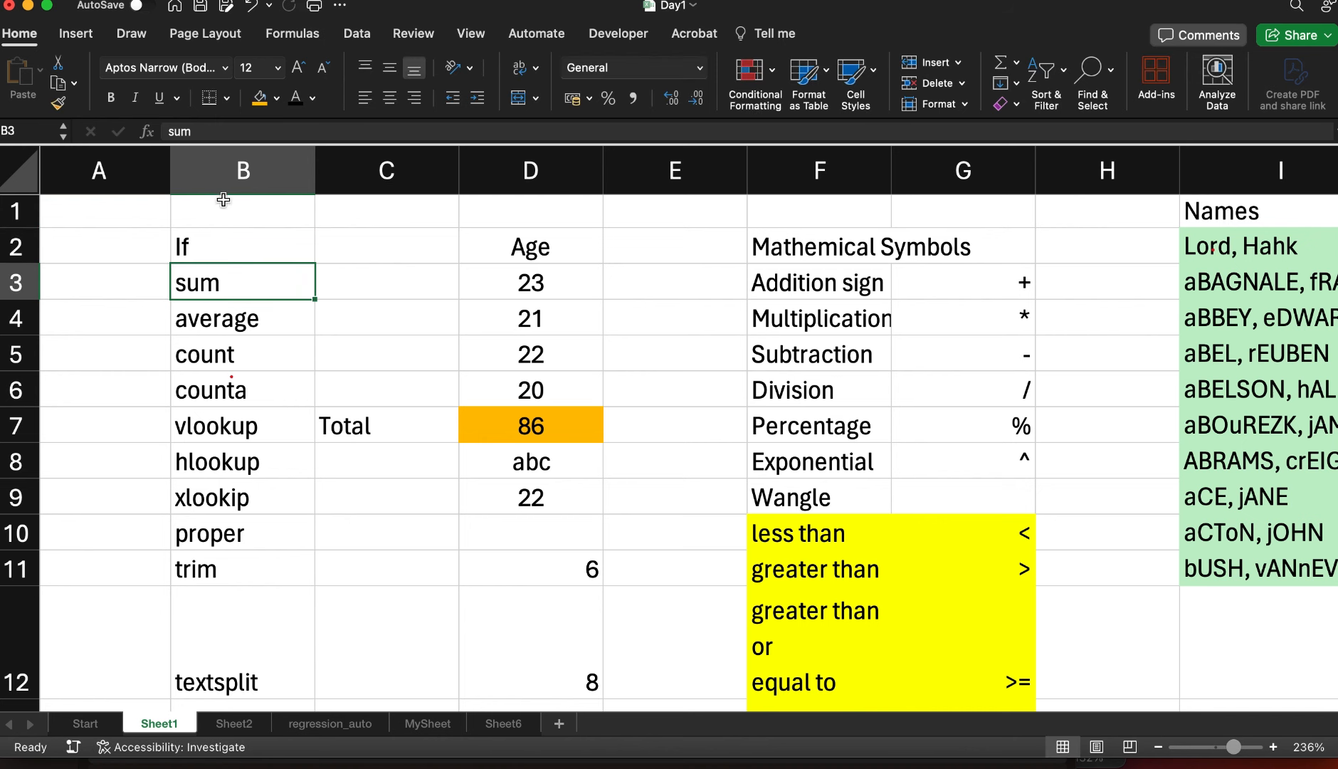
{"action": "left_click", "coordinate": [222, 207]}
{"action": "type", "text": "ifs"}
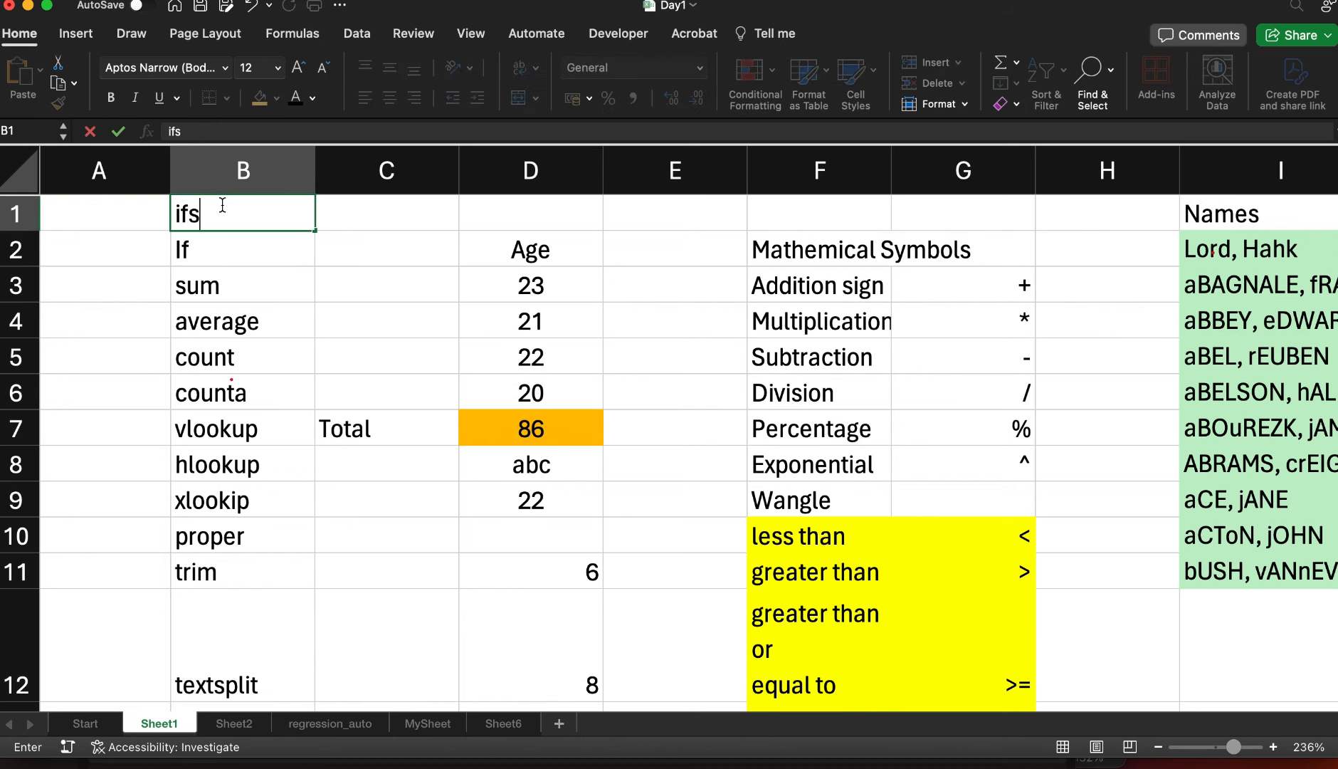
{"action": "key", "text": "Return"}
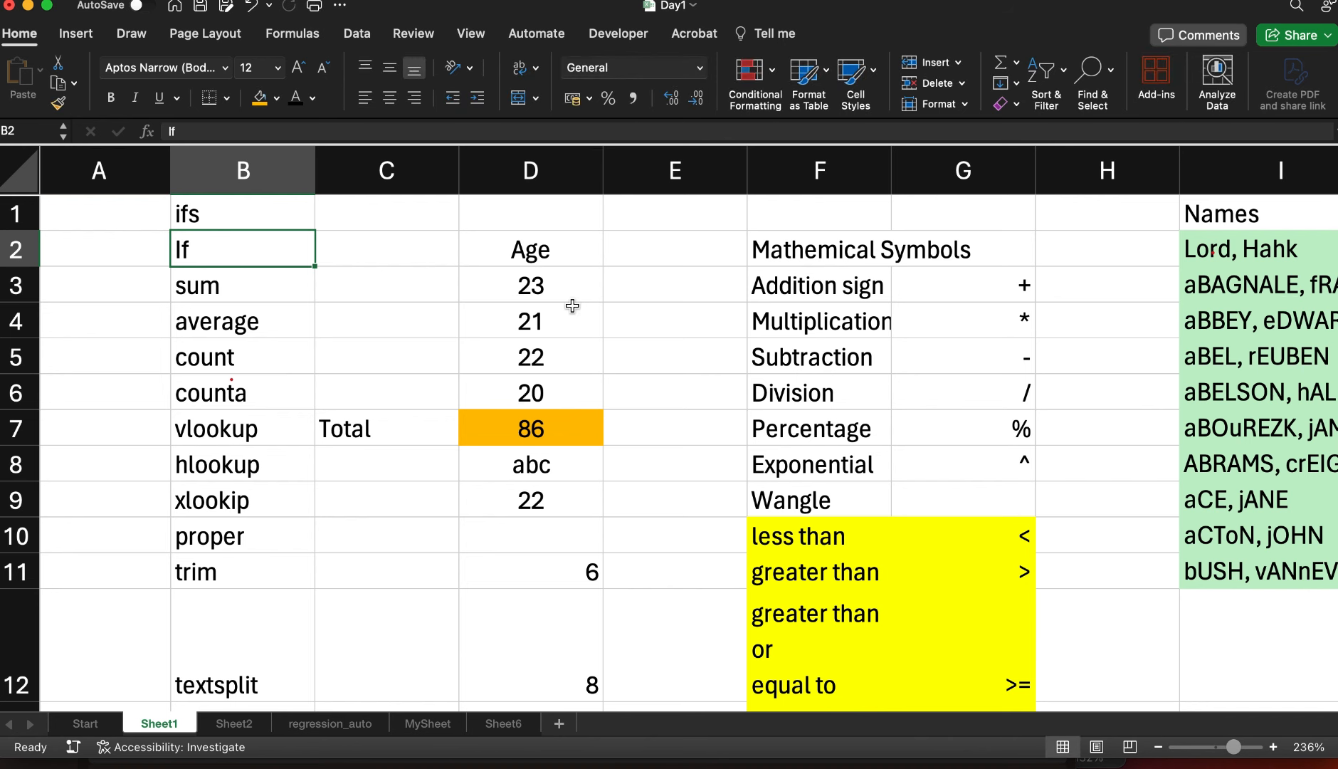
Fill the proper, trim and textsplit cells B10:B12 with orange
{"action": "scroll", "coordinate": [1043, 327], "scroll_direction": "right", "scroll_amount": 5}
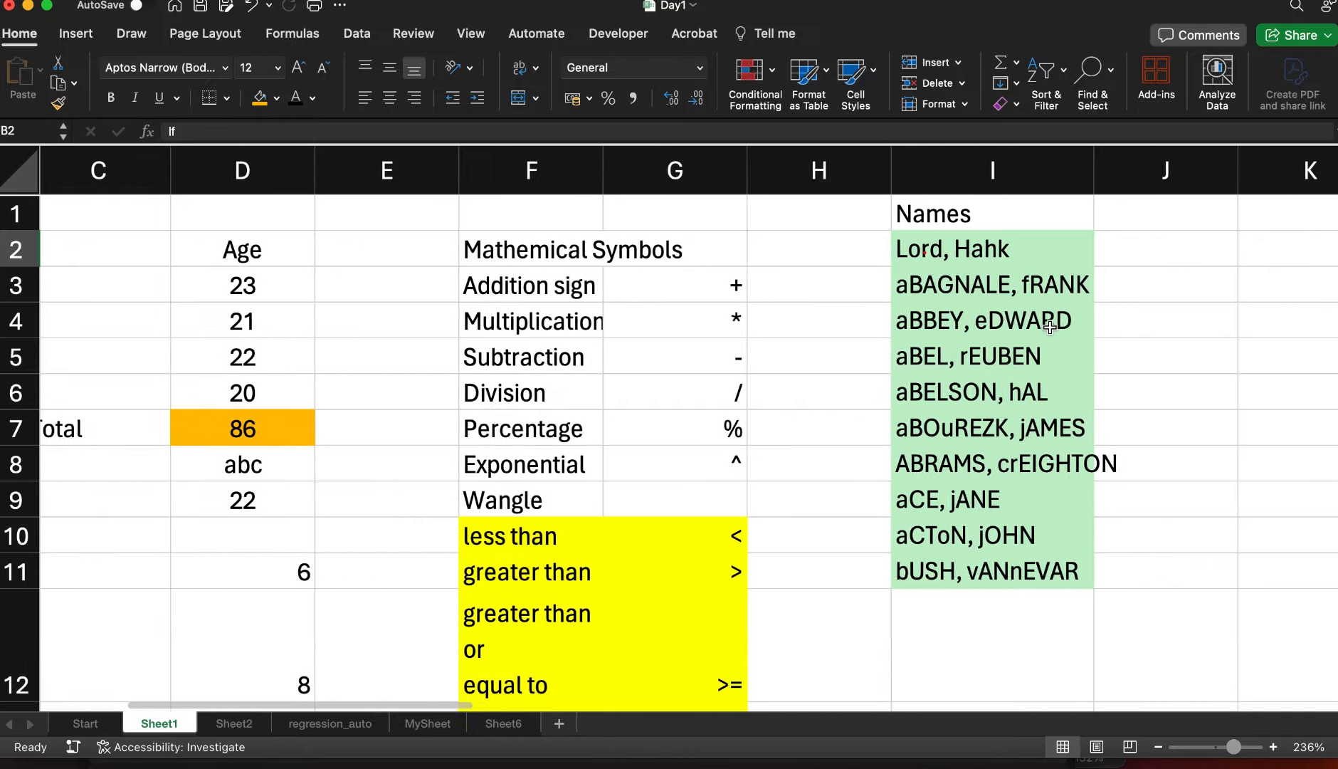
{"action": "scroll", "coordinate": [1050, 326], "scroll_direction": "left", "scroll_amount": 5}
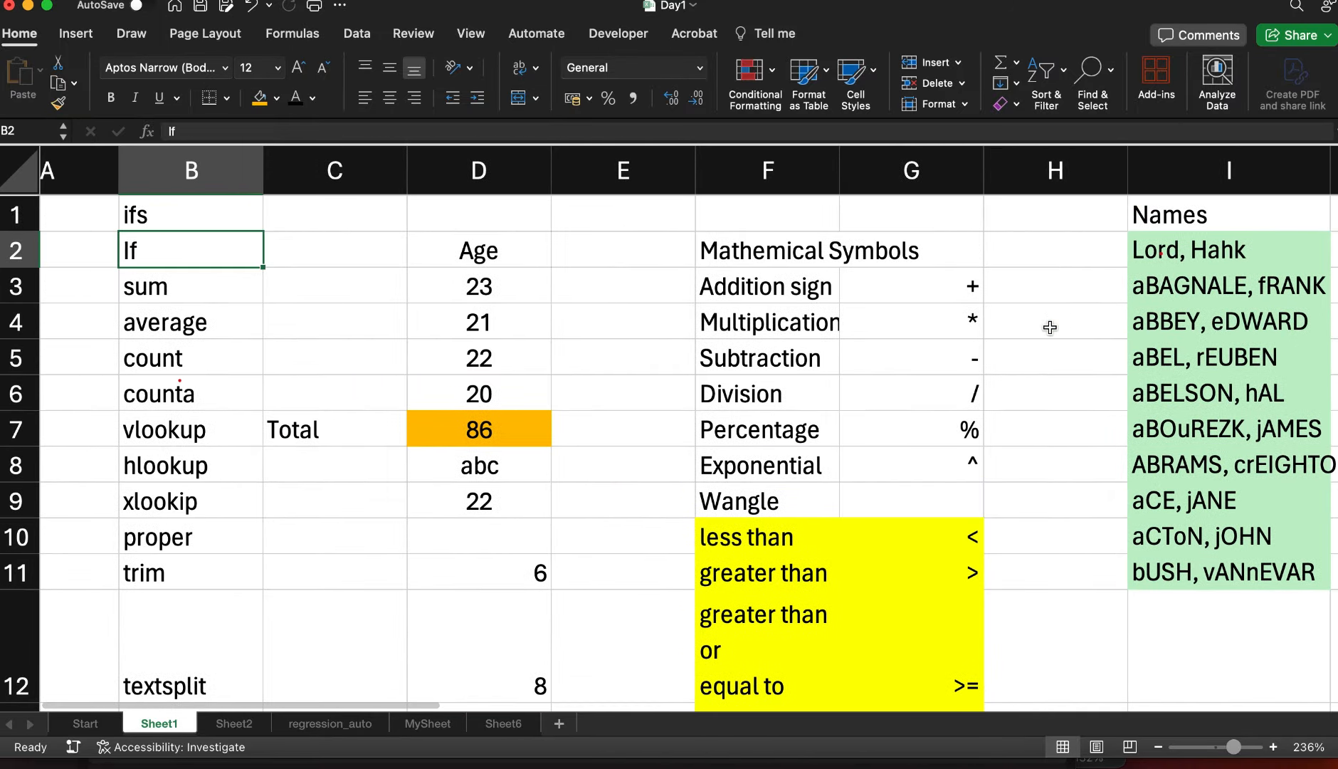
{"action": "left_click", "coordinate": [192, 538]}
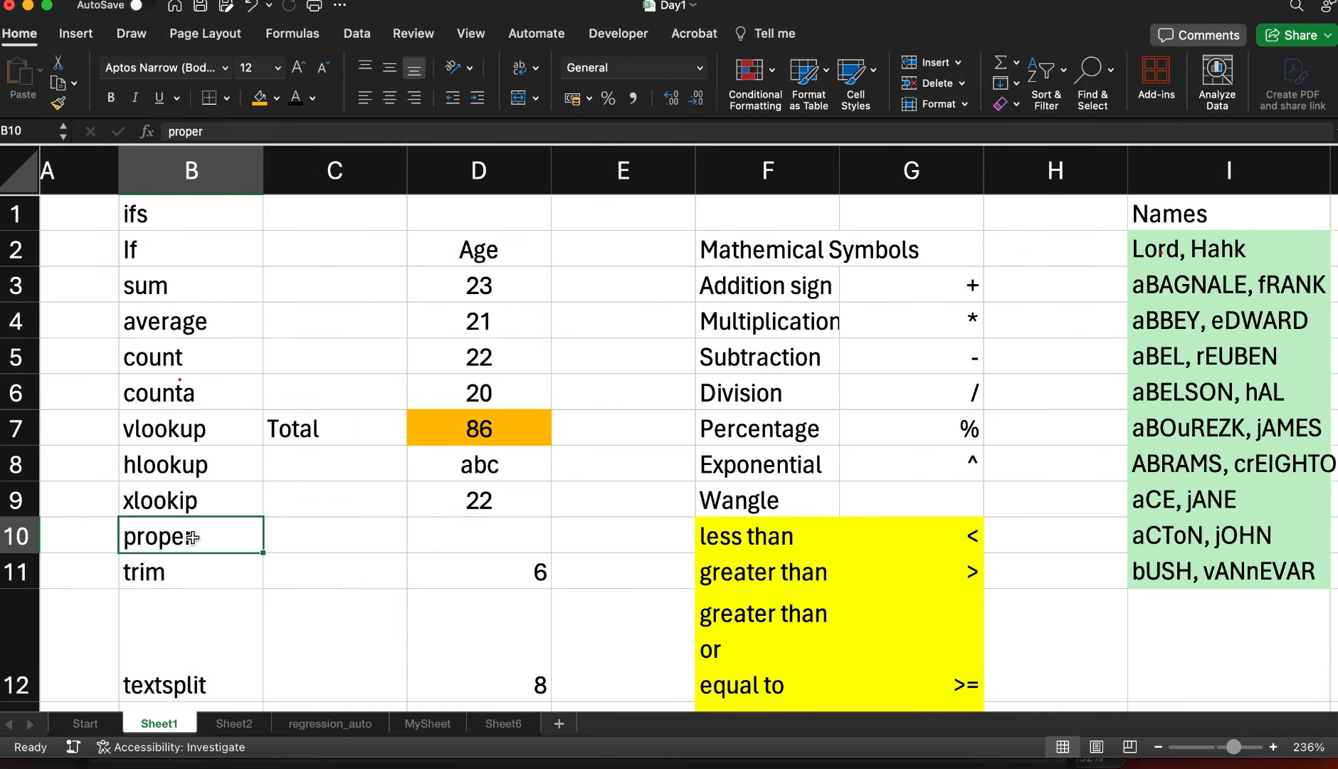
{"action": "left_click_drag", "start_coordinate": [192, 538], "coordinate": [192, 683]}
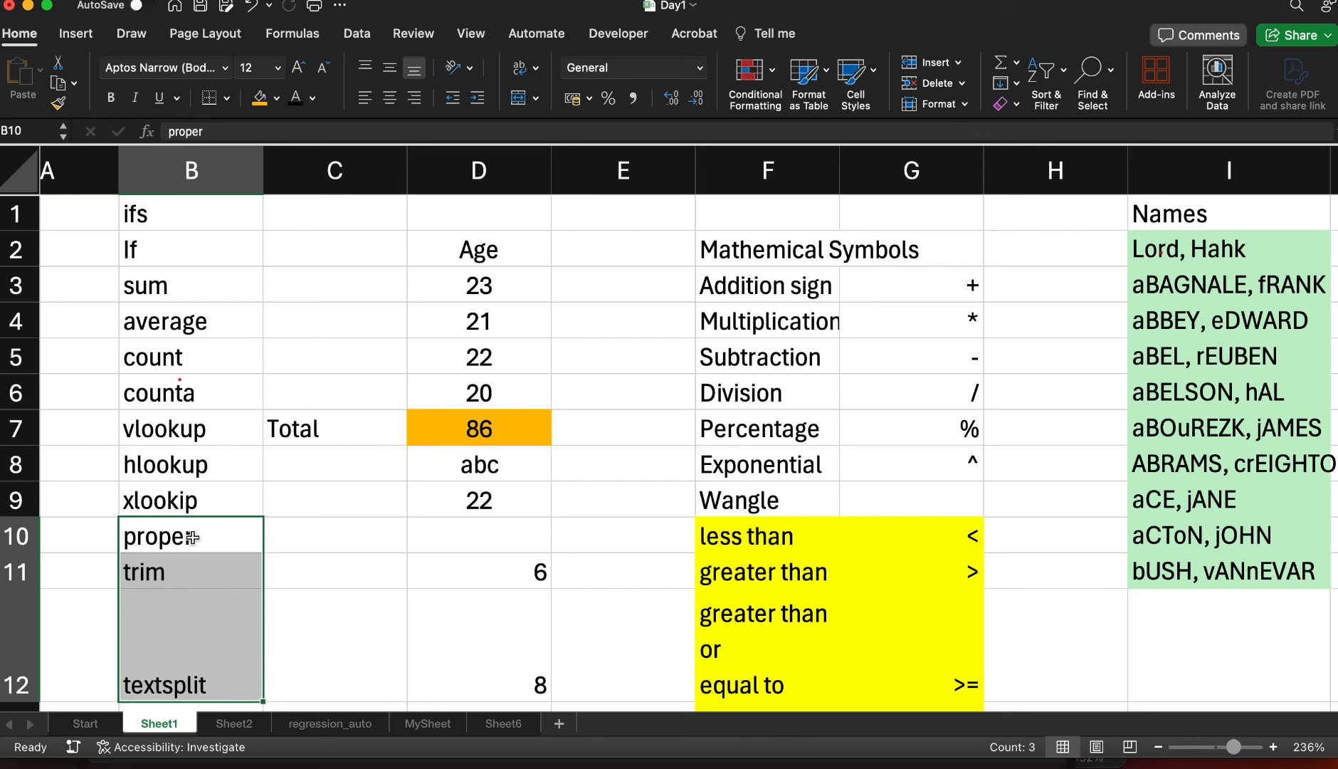
{"action": "left_click", "coordinate": [261, 98]}
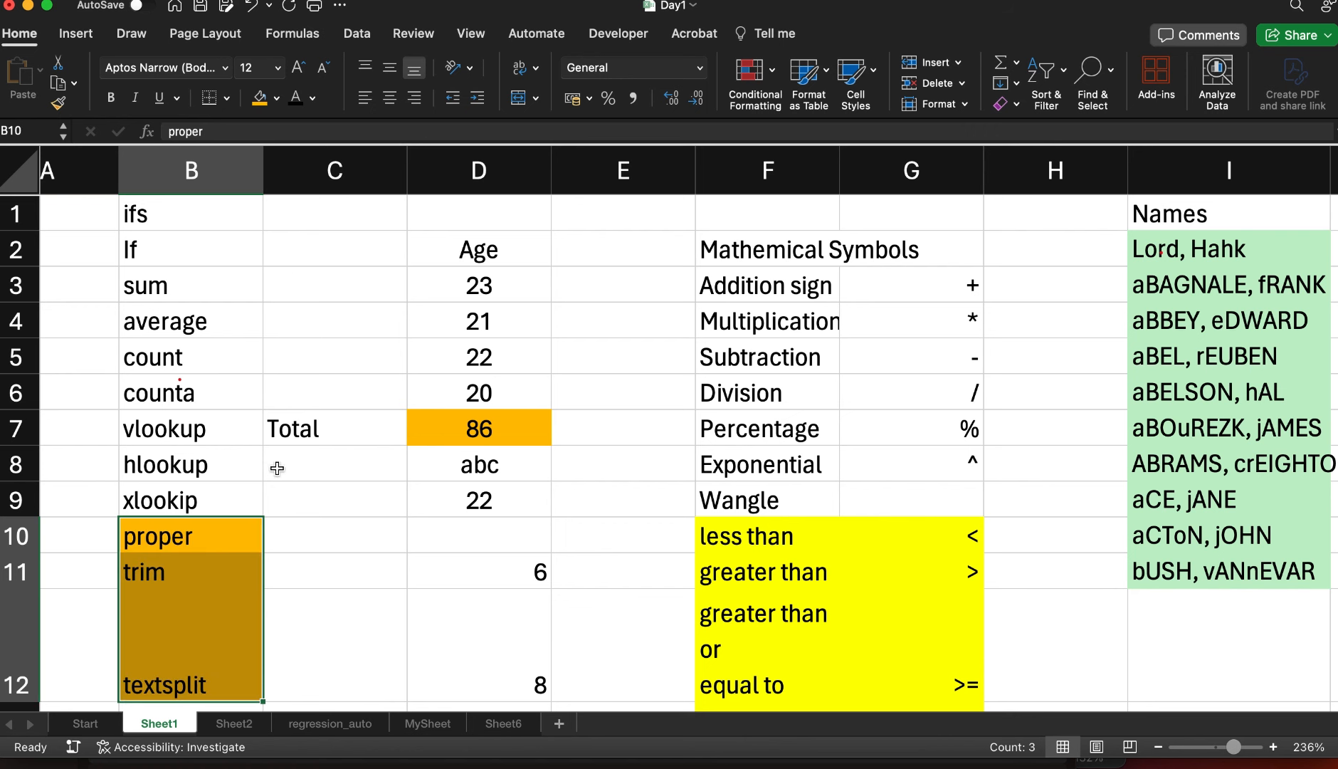
Change the font color of the vlookup, hlookup and xlookip cells B7:B9 to the theme orange
{"action": "left_click", "coordinate": [162, 434]}
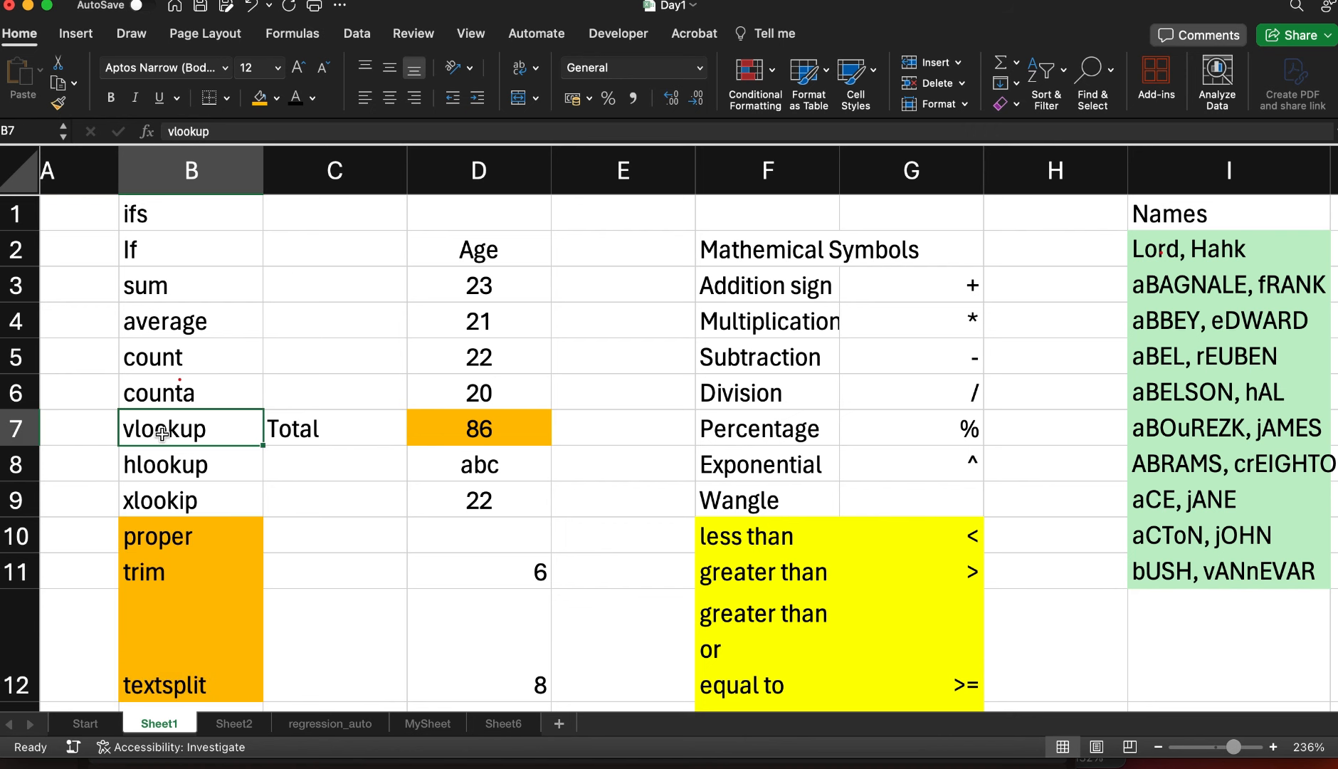
{"action": "key", "text": "shift+Down"}
{"action": "key", "text": "shift+Down"}
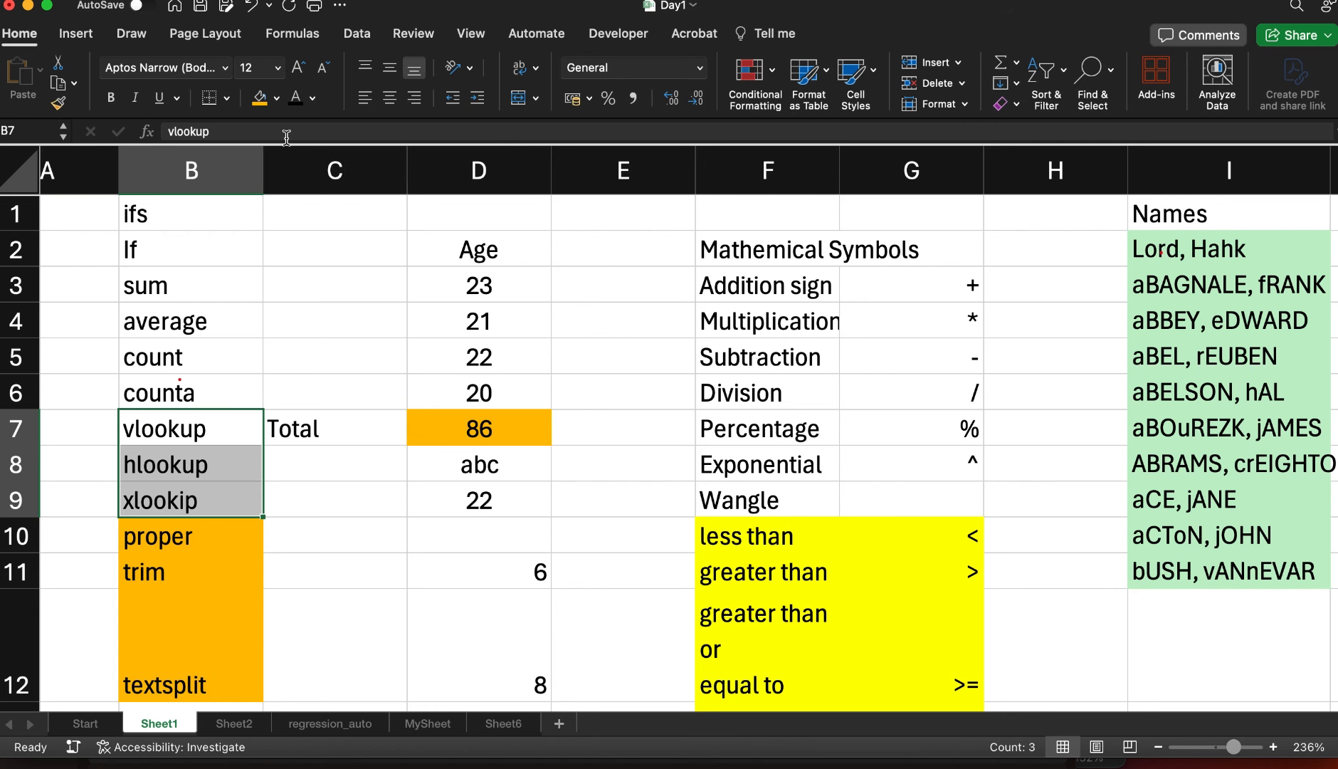
{"action": "left_click", "coordinate": [313, 98]}
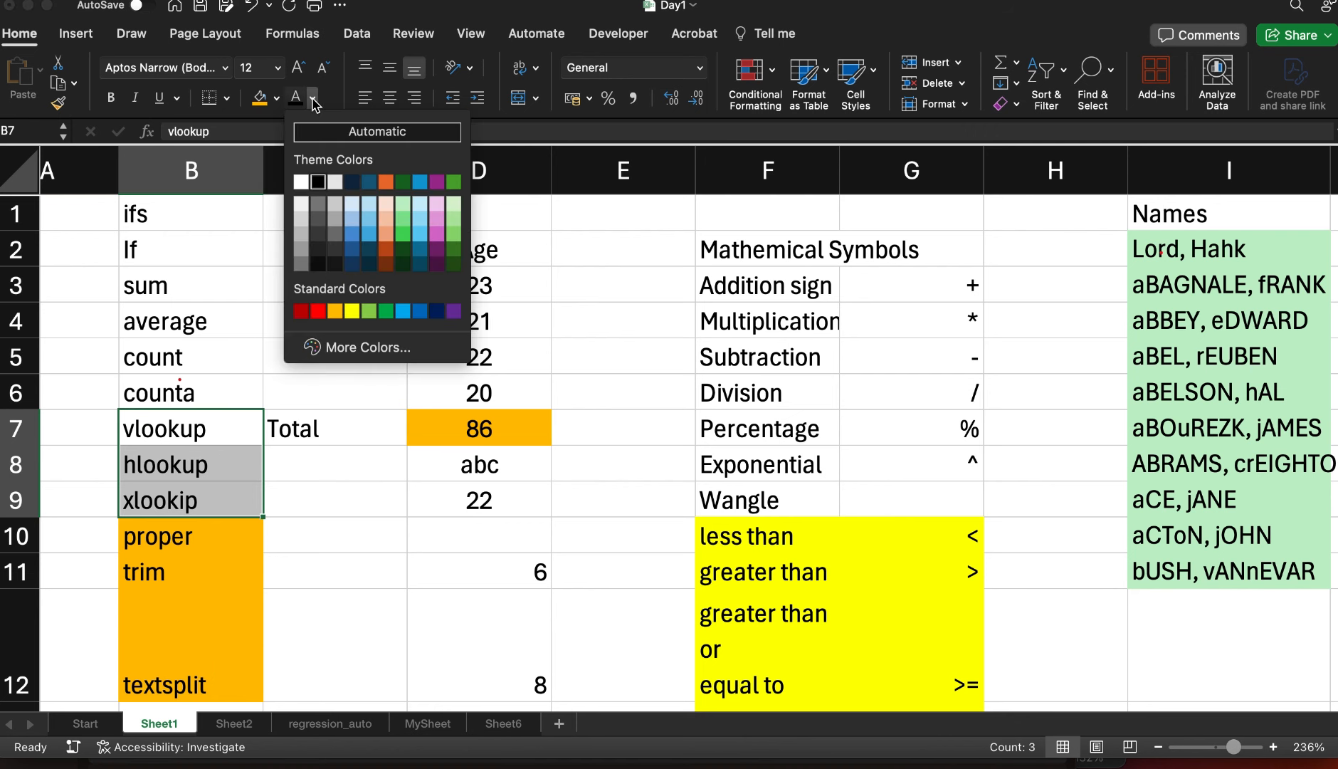
{"action": "left_click", "coordinate": [386, 182]}
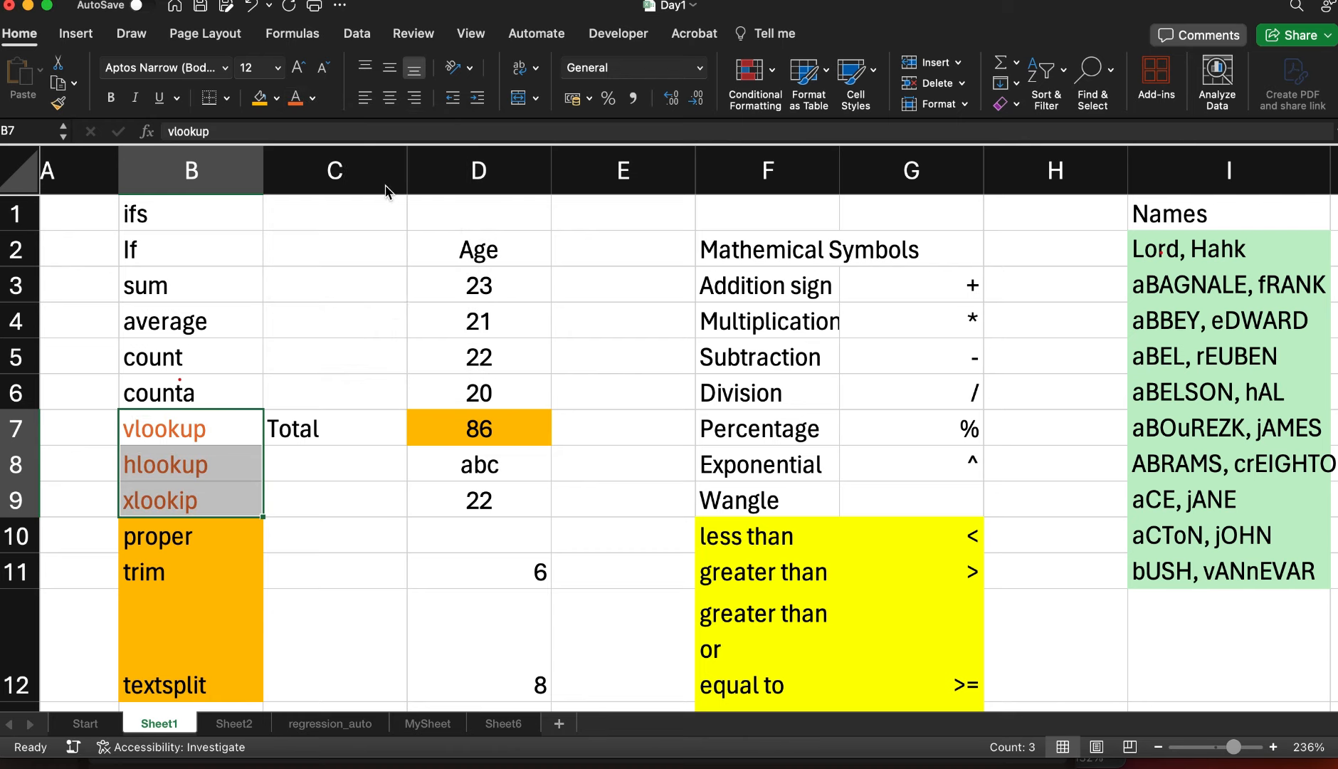
{"action": "left_click", "coordinate": [380, 413]}
Enter the formula =PROPER(I2) in cell J2, beside the first entry of the green Names column
{"action": "scroll", "coordinate": [380, 413], "scroll_direction": "right", "scroll_amount": 5}
{"action": "left_click", "coordinate": [998, 248]}
{"action": "type", "text": "="}
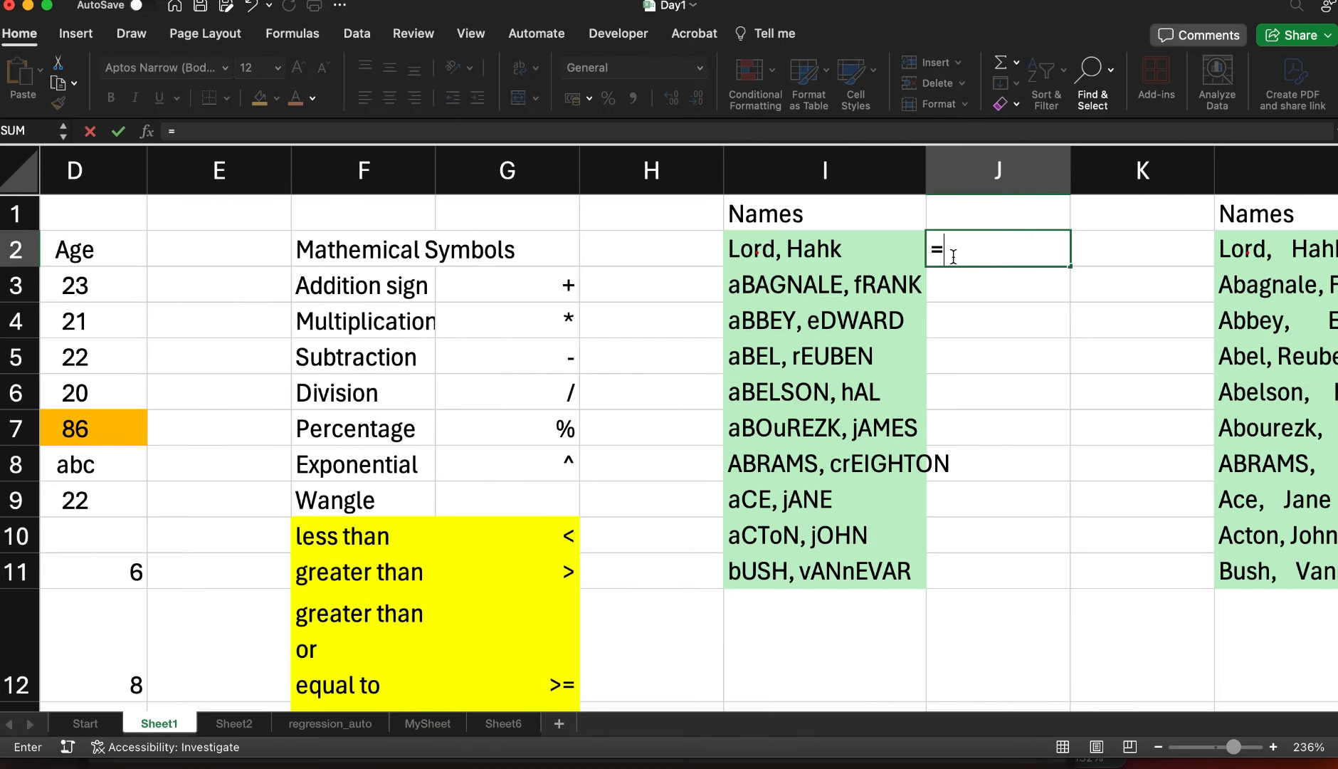
{"action": "type", "text": "prop"}
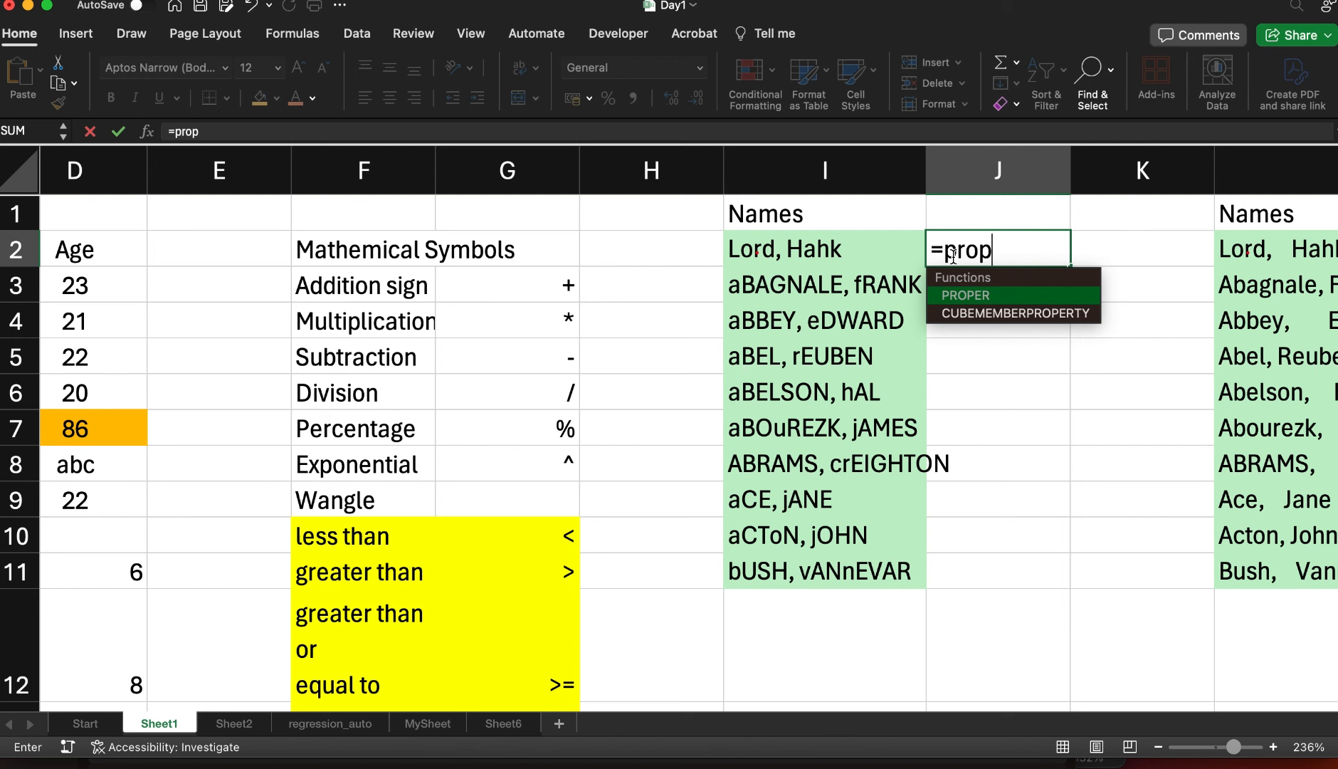
{"action": "key", "text": "Tab"}
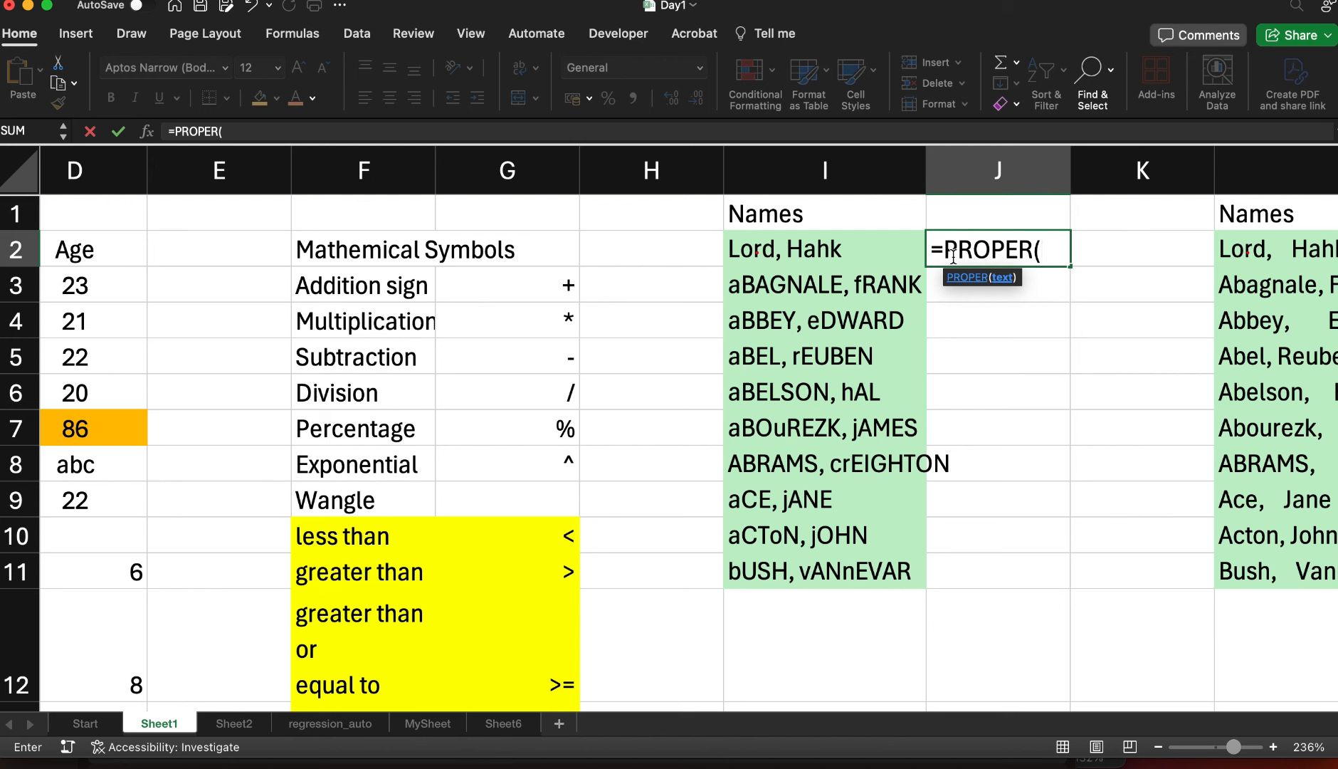
{"action": "left_click", "coordinate": [816, 249]}
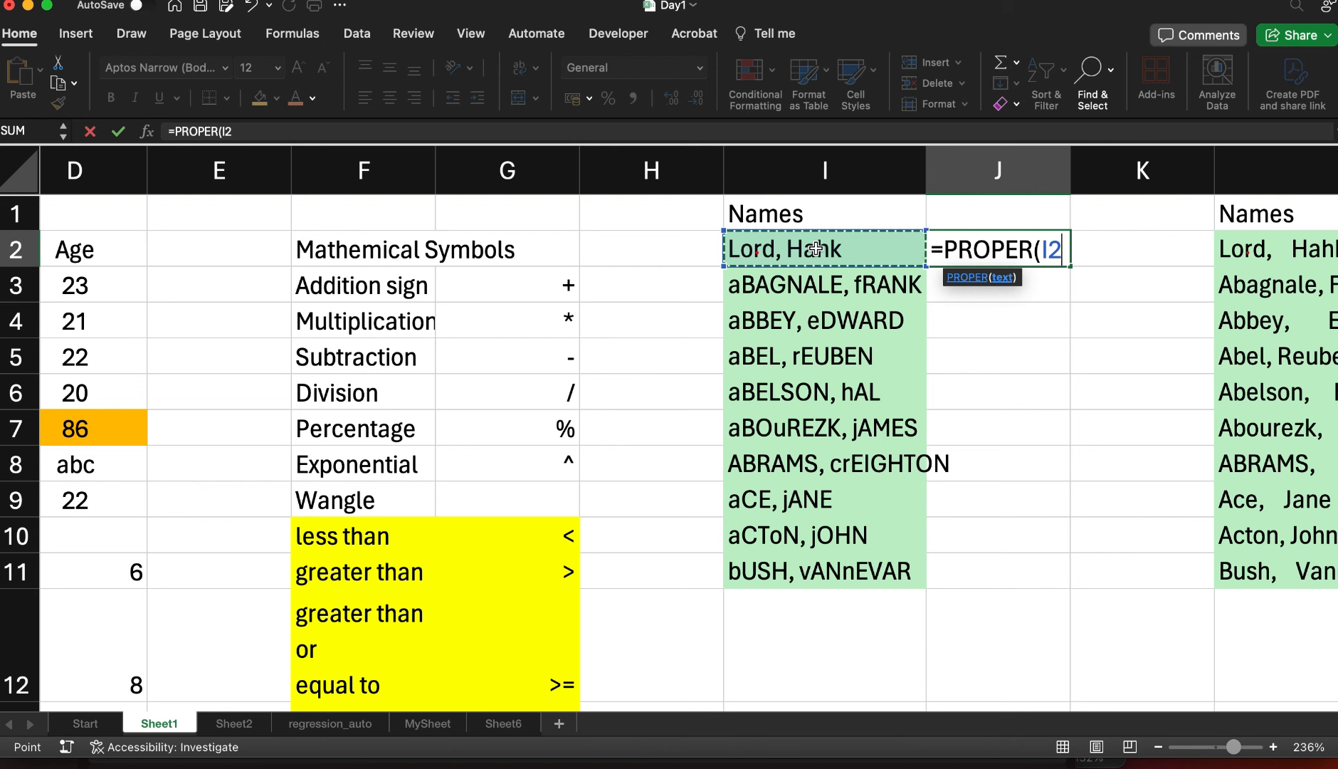
{"action": "type", "text": ")"}
{"action": "key", "text": "Return"}
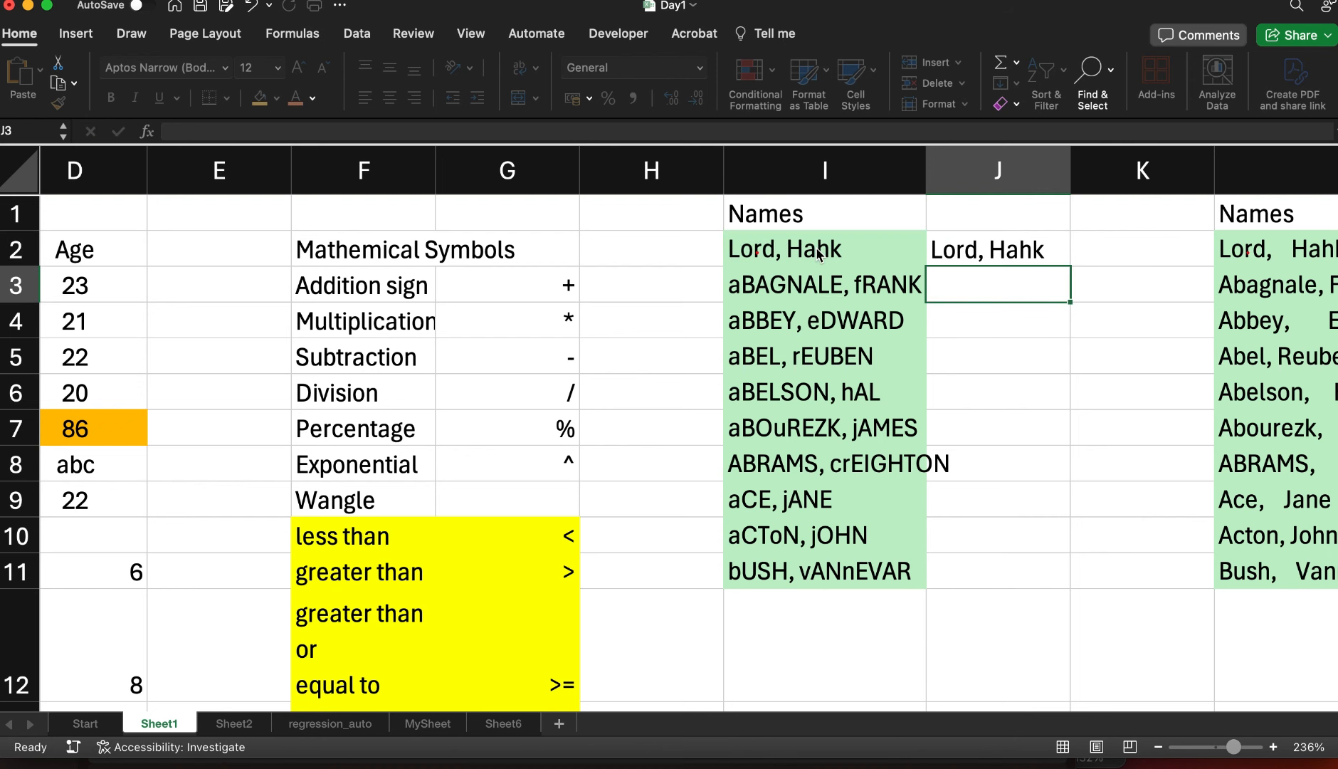
Change the first letter of the name in I2 to lowercase and check the PROPER formula cell J2
{"action": "left_click", "coordinate": [1005, 254]}
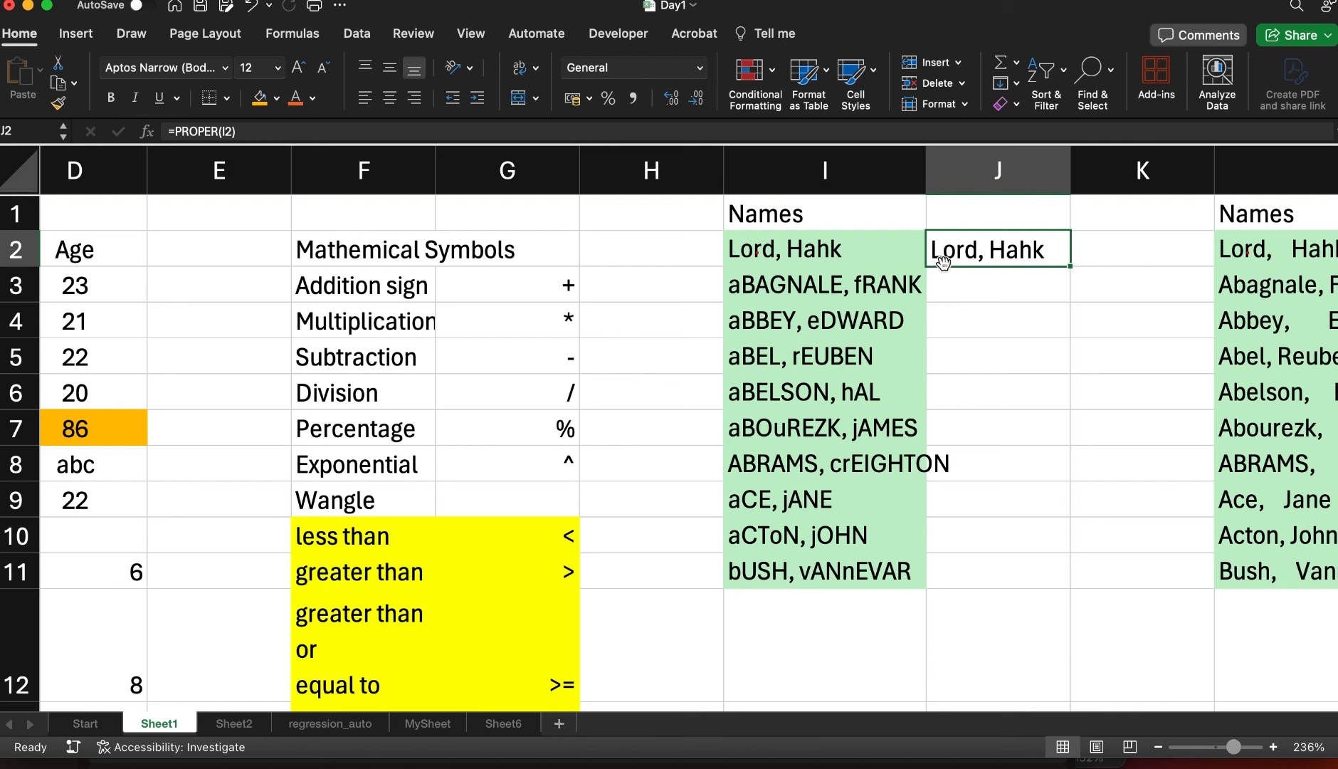
{"action": "double_click", "coordinate": [741, 249]}
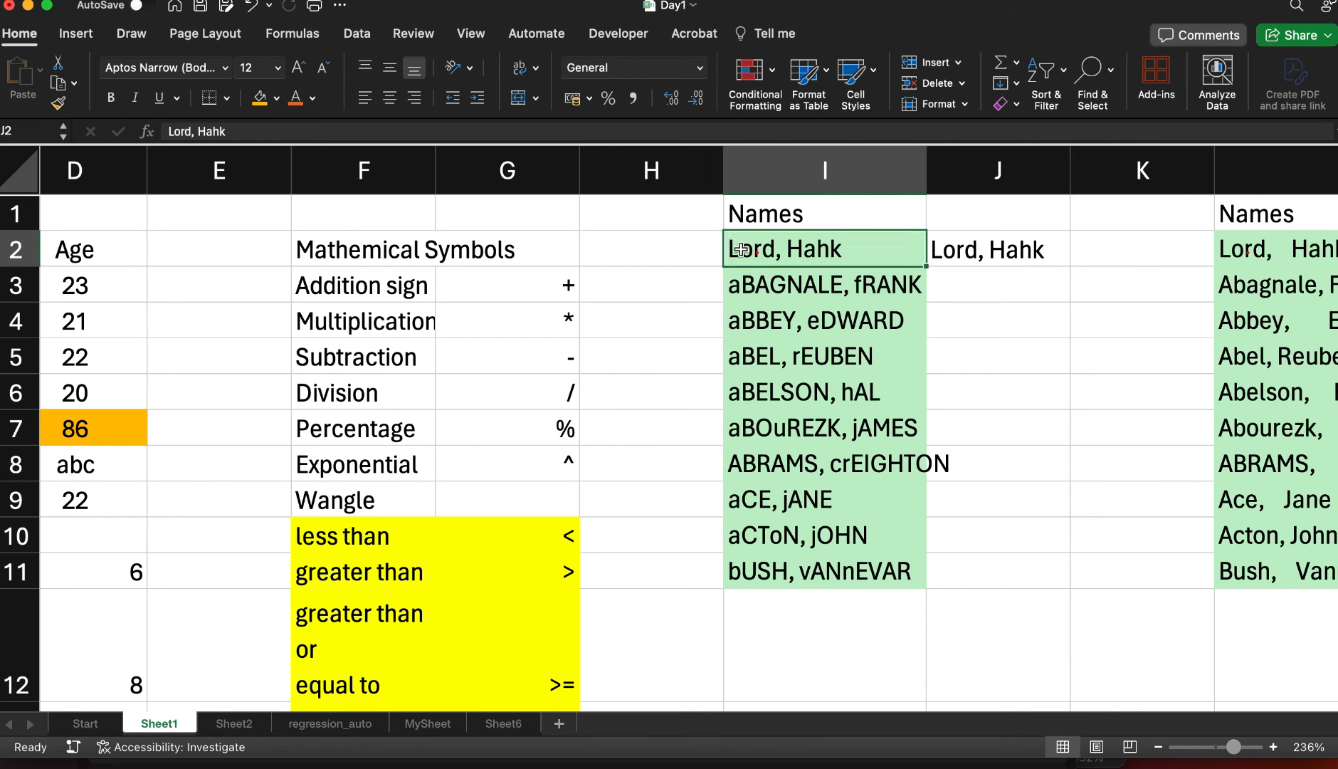
{"action": "key", "text": "BackSpace"}
{"action": "type", "text": "l"}
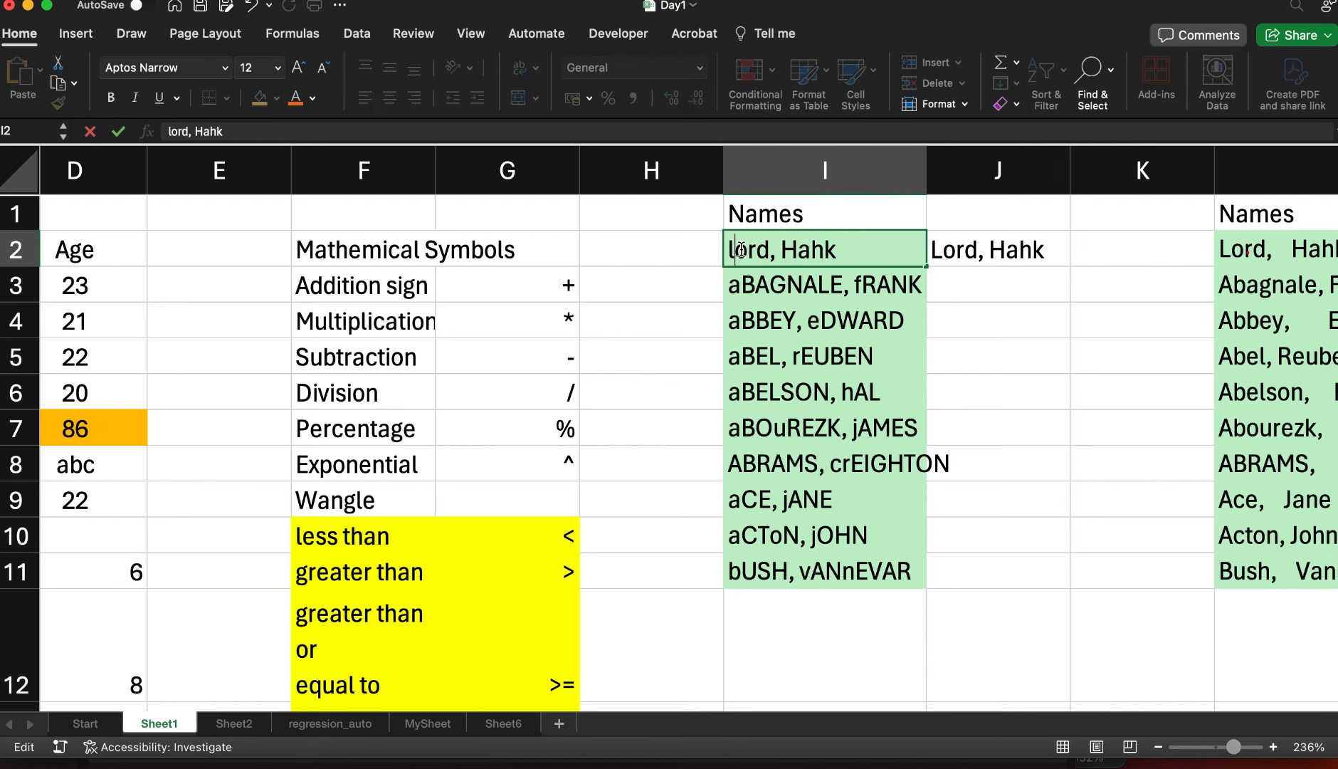
{"action": "key", "text": "Return"}
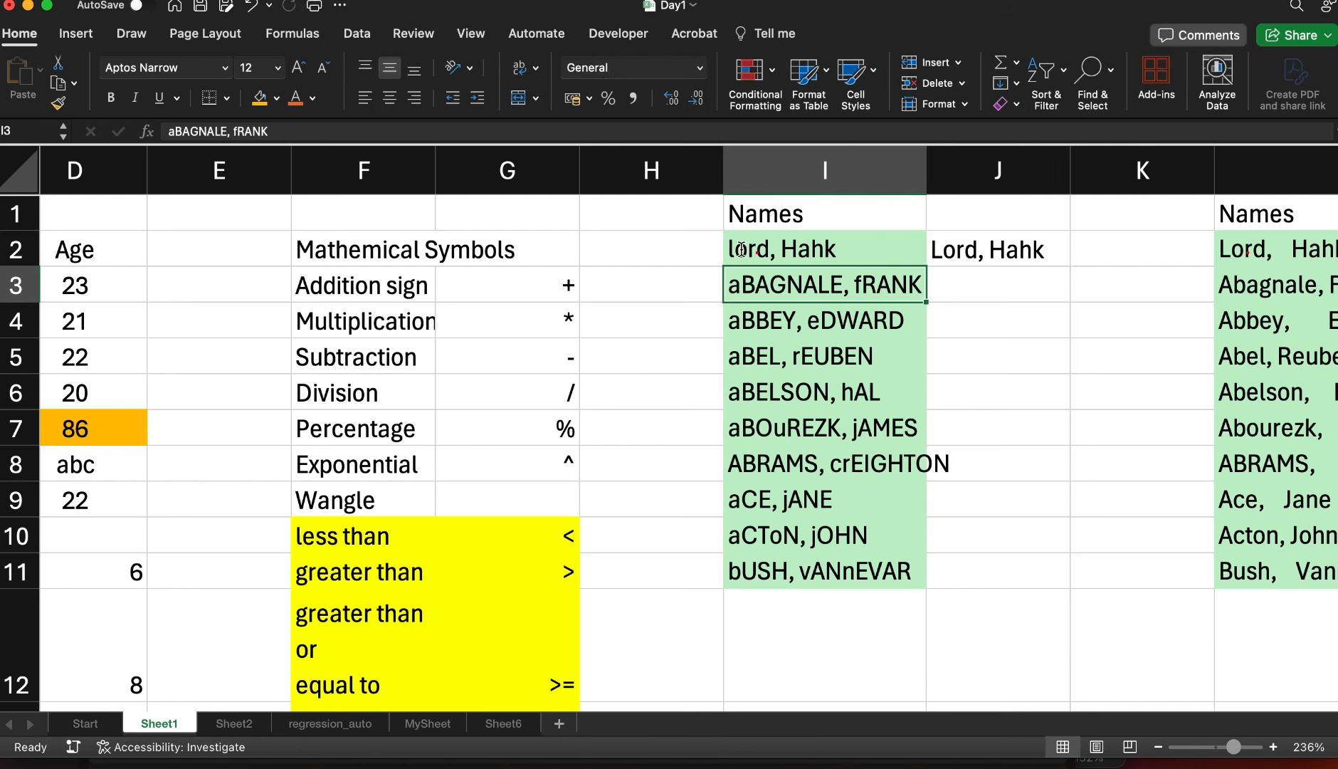
{"action": "left_click", "coordinate": [960, 247]}
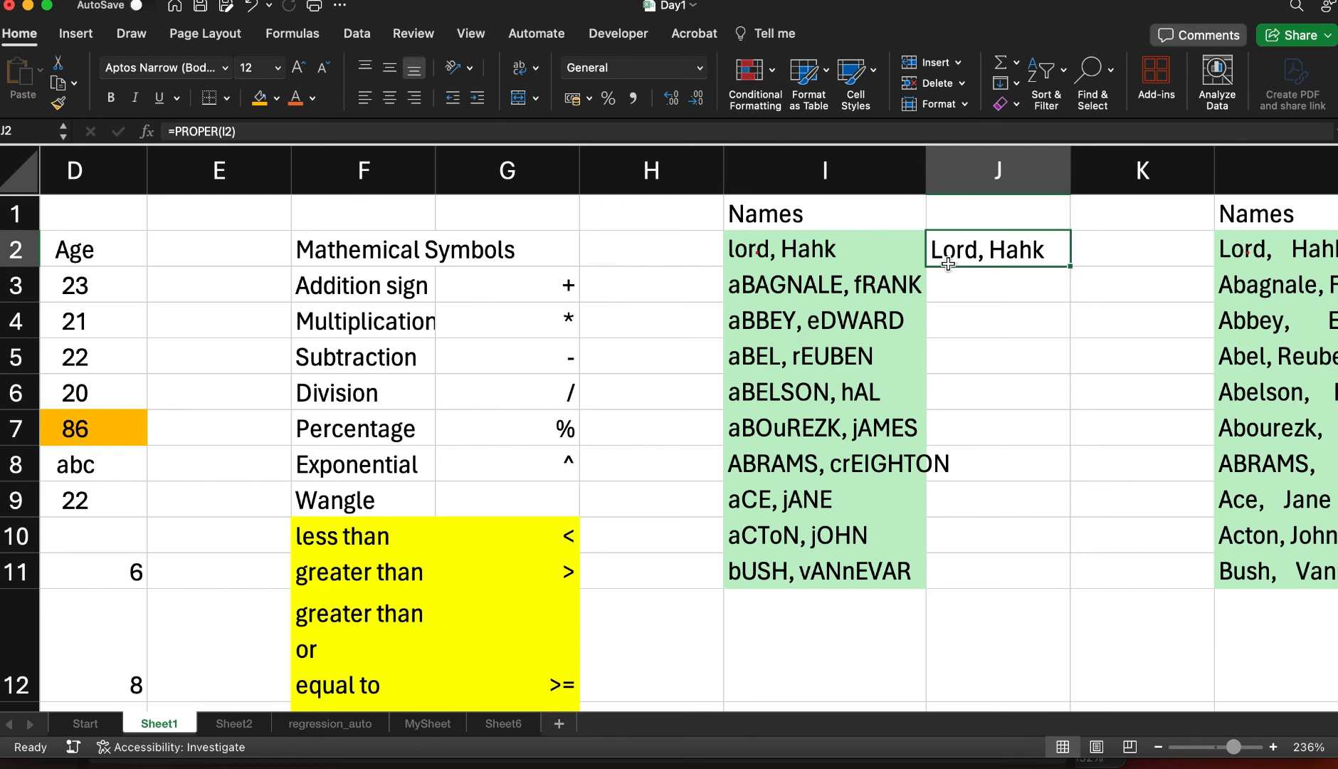
Fill the PROPER formula in J2 down to J11
{"action": "double_click", "coordinate": [1068, 266]}
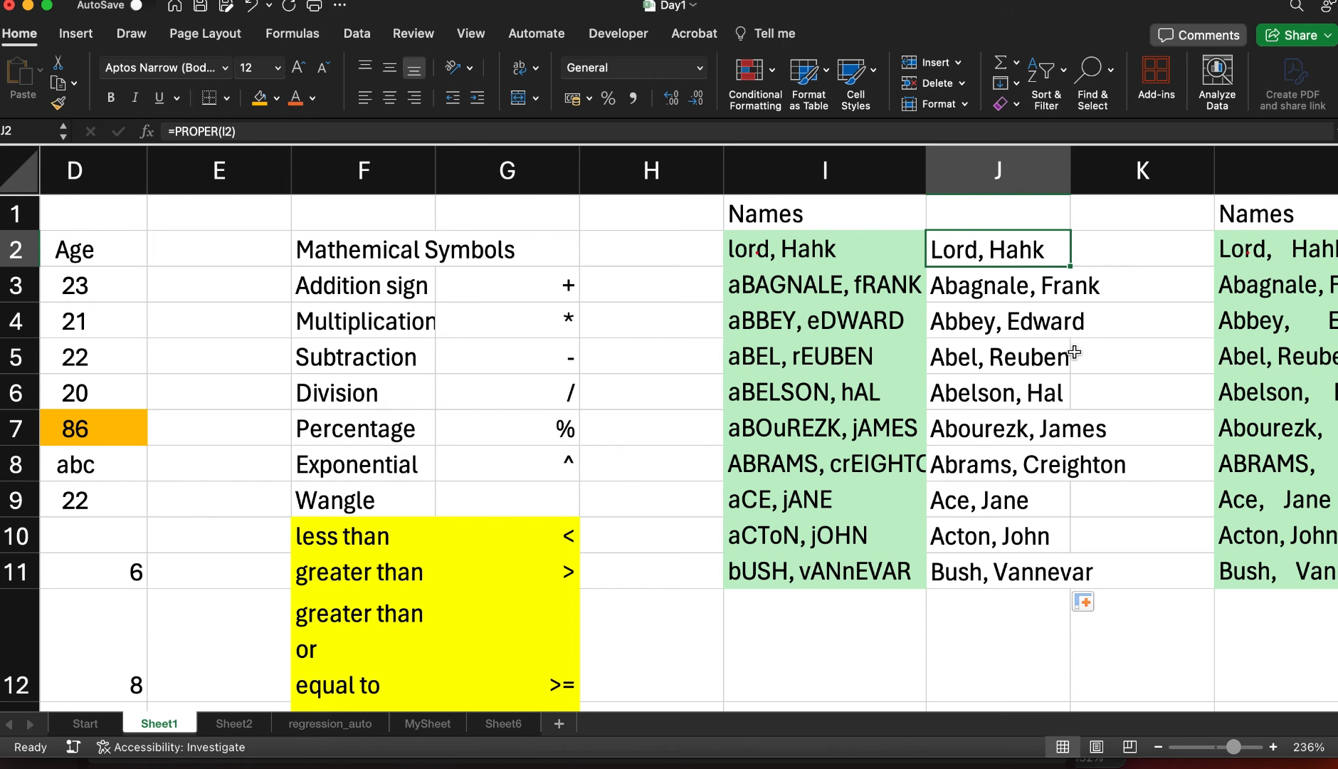
Enter the formula =TRIM(L2) in cell M2, beside the first entry of the second green Names column
{"action": "scroll", "coordinate": [1074, 351], "scroll_direction": "right", "scroll_amount": 2}
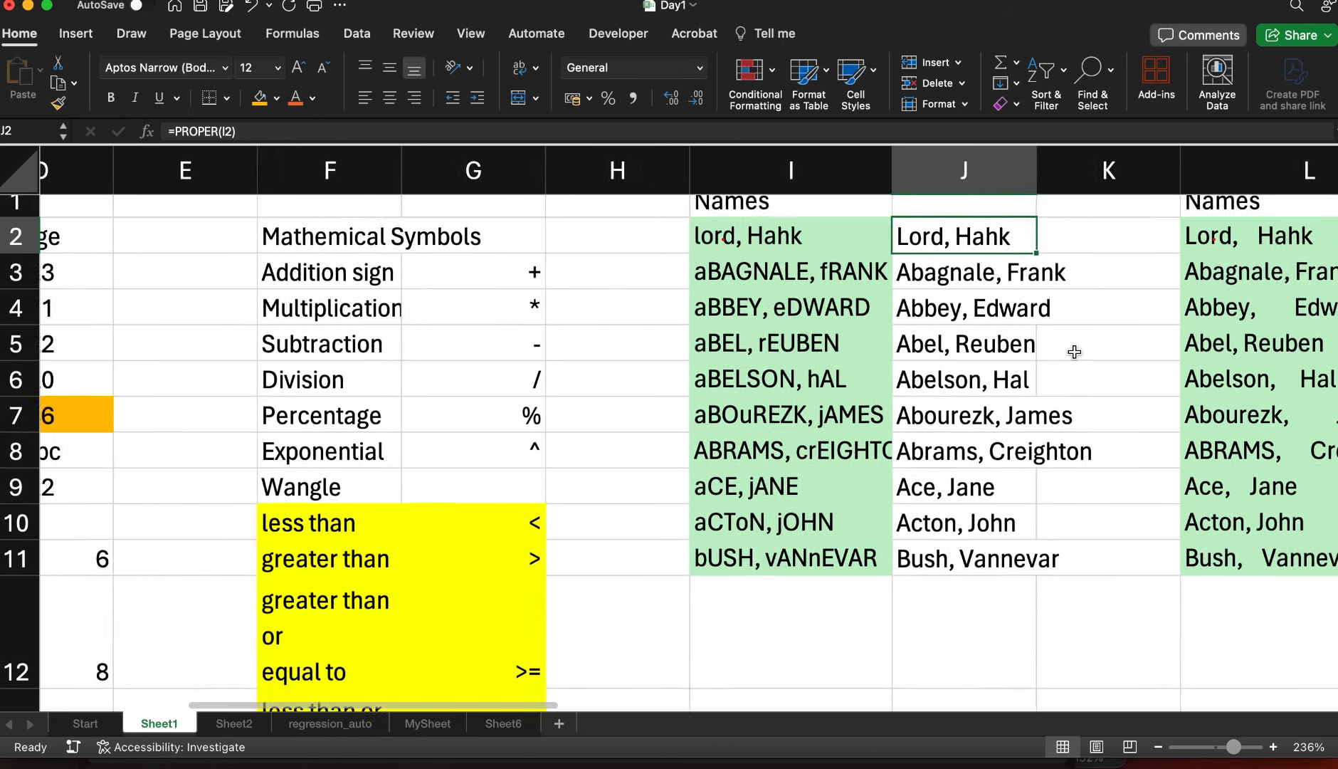
{"action": "scroll", "coordinate": [1074, 352], "scroll_direction": "left", "scroll_amount": 8}
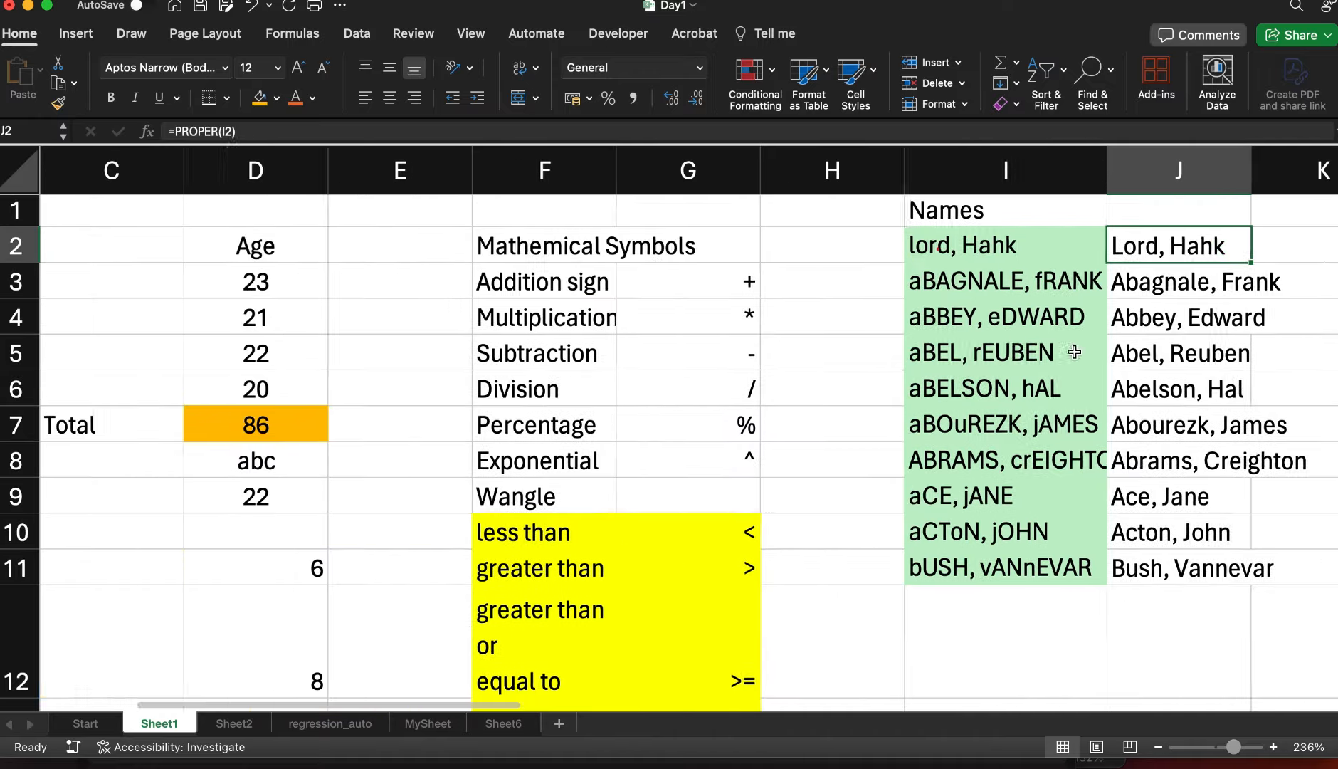
{"action": "scroll", "coordinate": [487, 481], "scroll_direction": "down", "scroll_amount": 1}
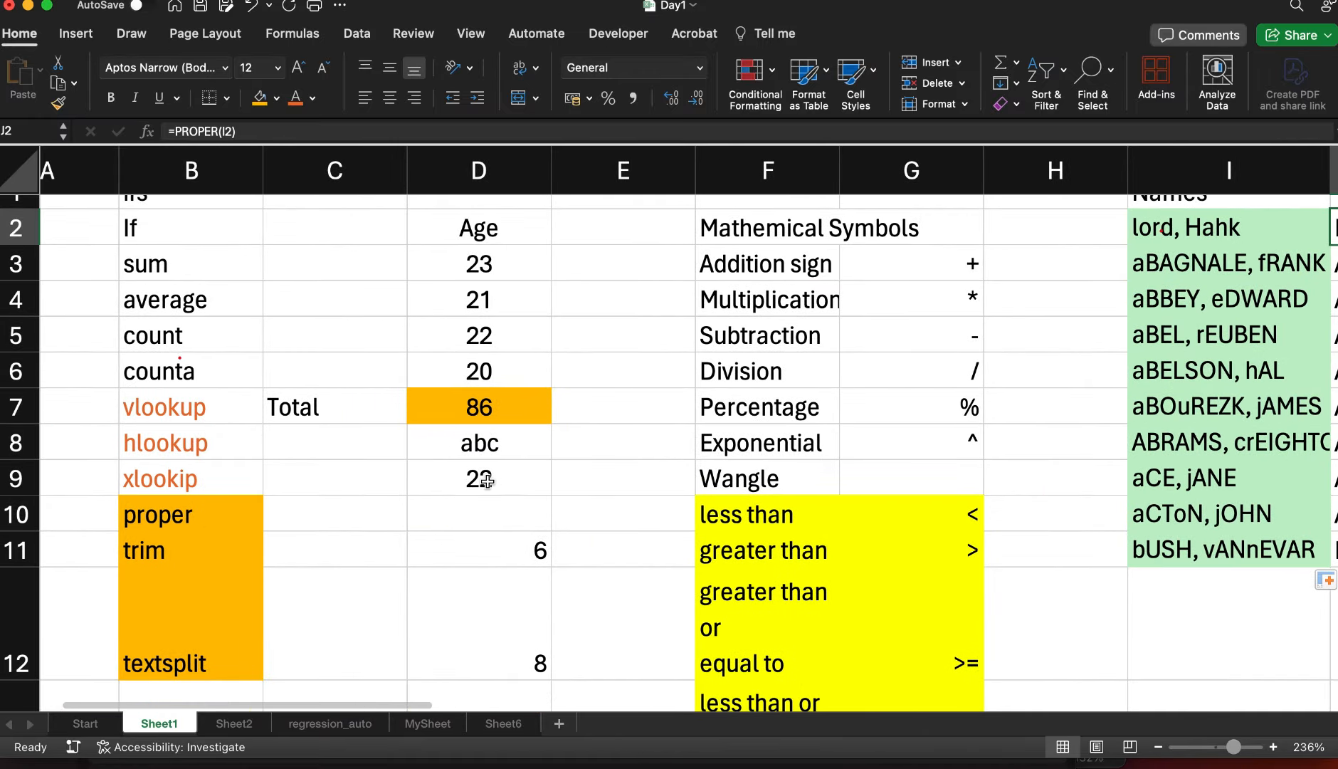
{"action": "scroll", "coordinate": [487, 481], "scroll_direction": "up", "scroll_amount": 1}
{"action": "scroll", "coordinate": [487, 480], "scroll_direction": "right", "scroll_amount": 8}
{"action": "scroll", "coordinate": [487, 481], "scroll_direction": "right", "scroll_amount": 3}
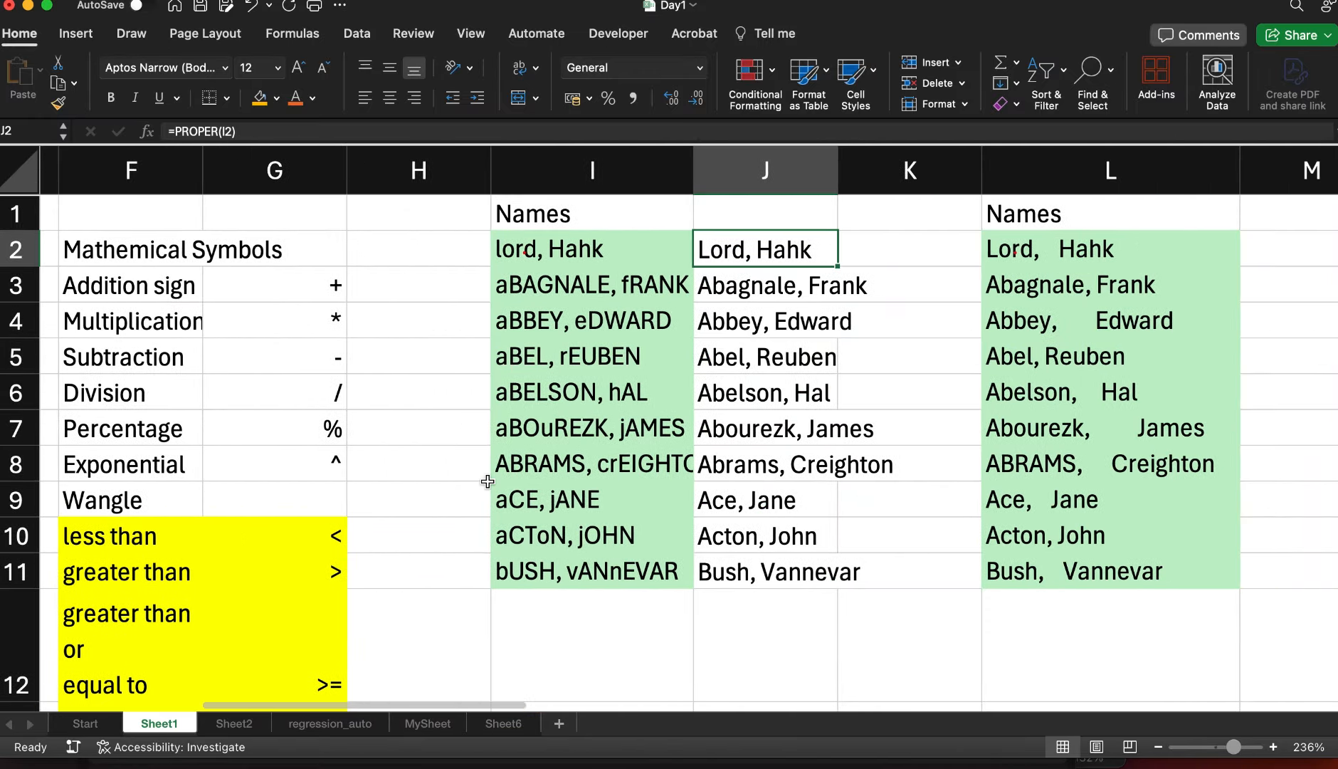
{"action": "left_click", "coordinate": [1197, 248]}
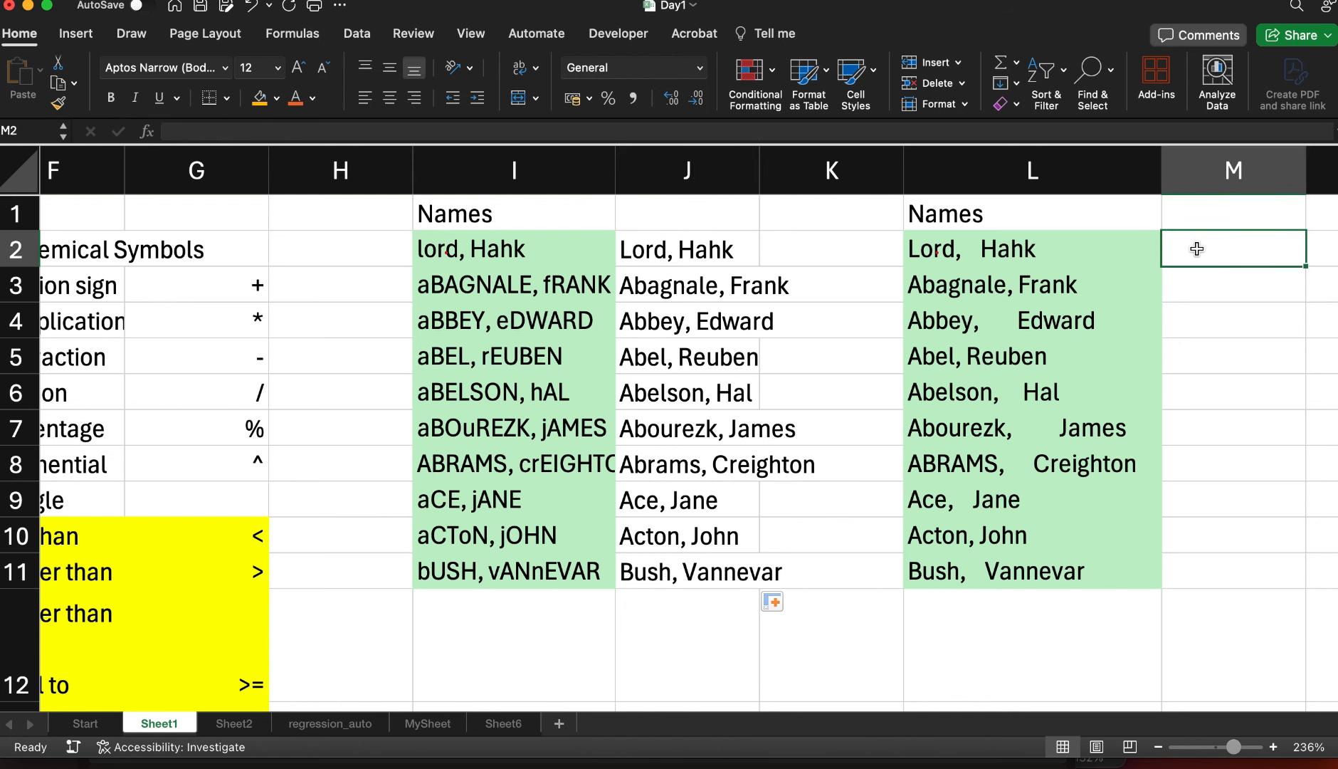
{"action": "type", "text": "="}
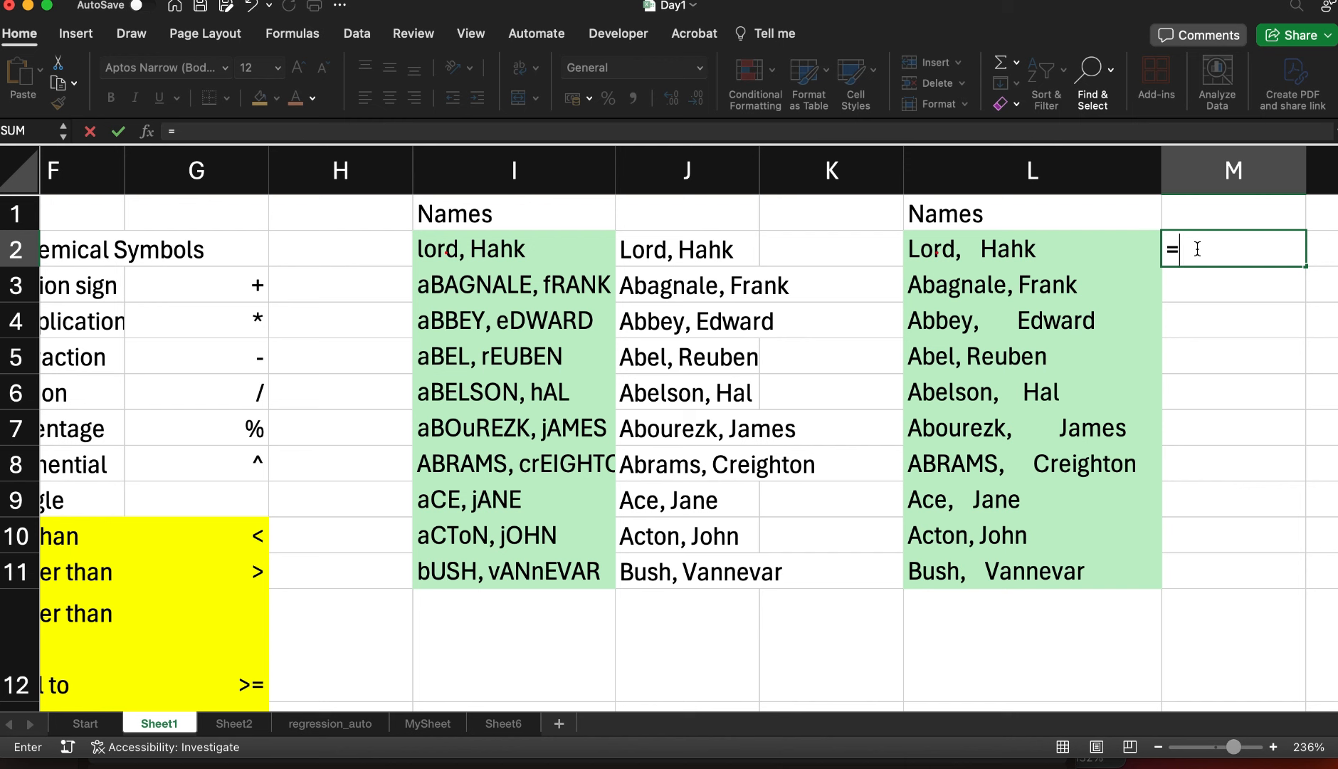
{"action": "type", "text": "trim"}
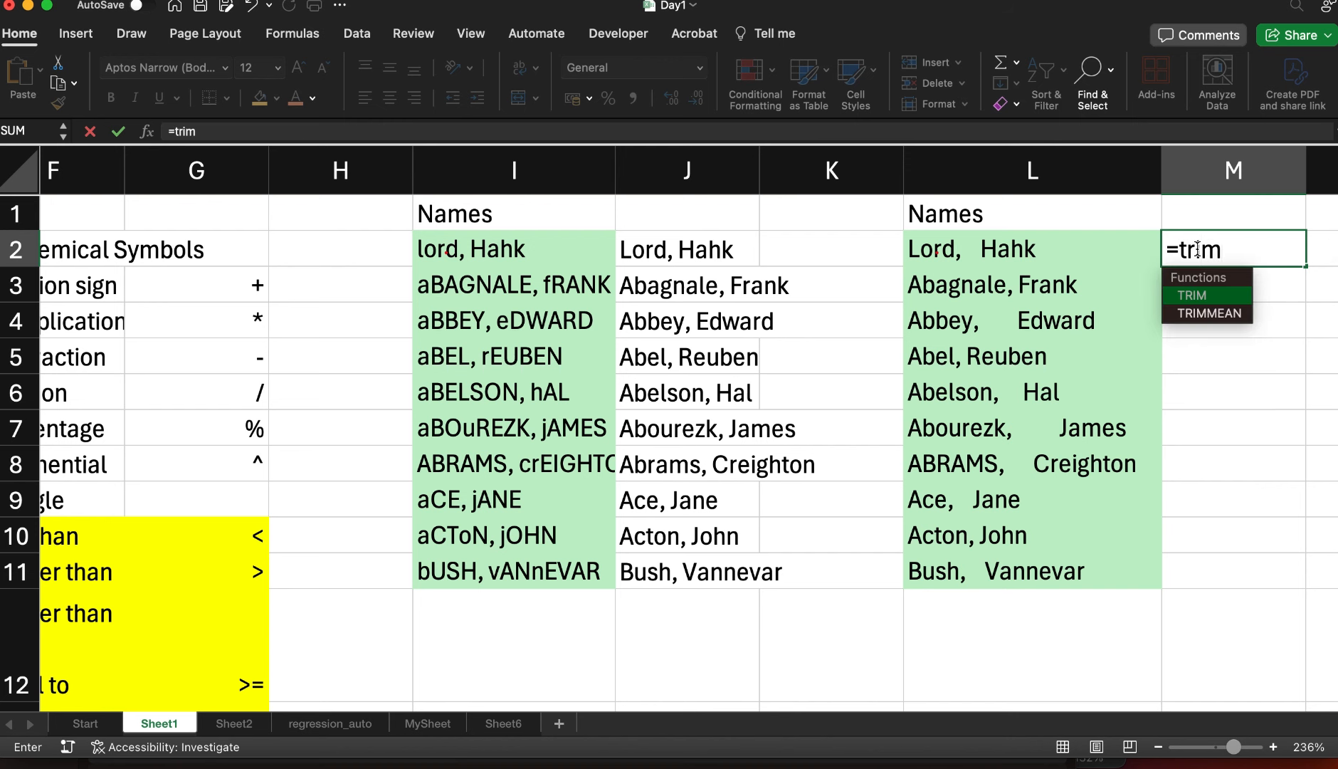
{"action": "key", "text": "Tab"}
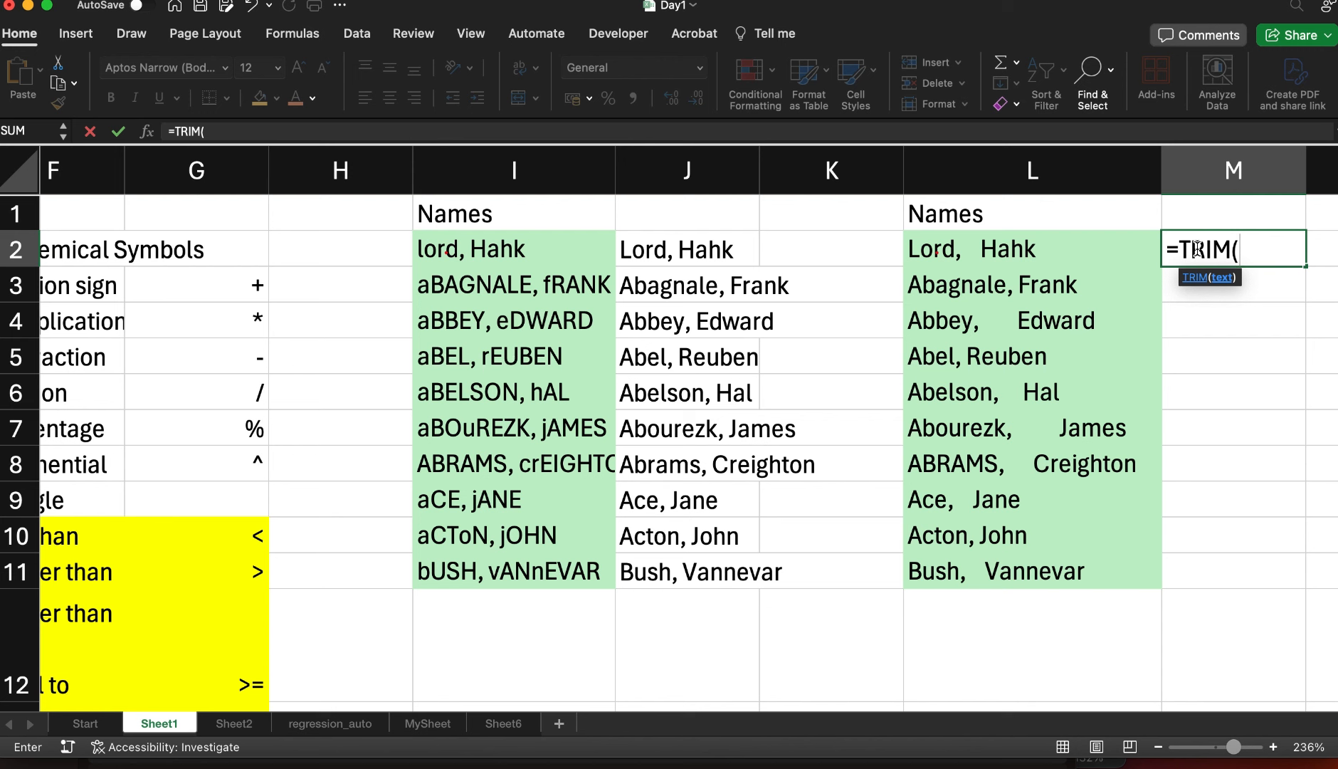
{"action": "left_click", "coordinate": [1017, 250]}
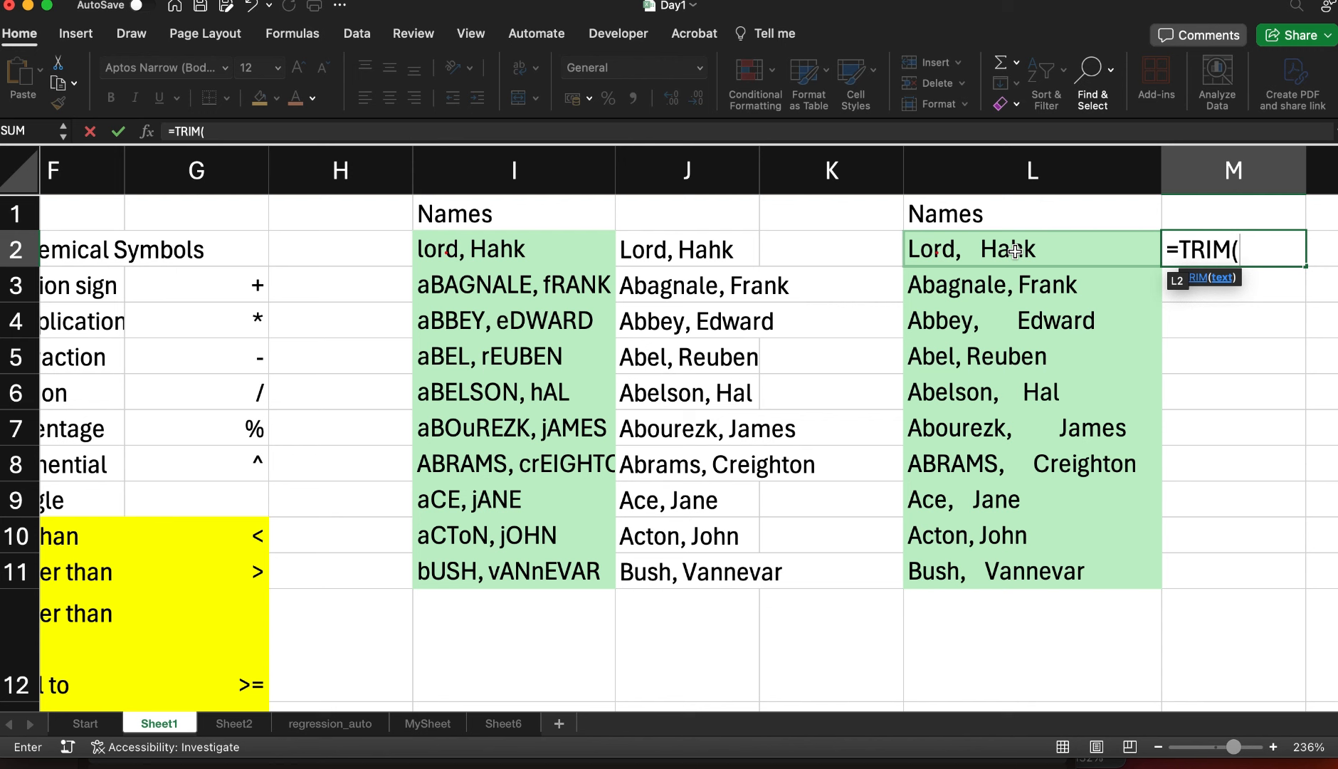
{"action": "left_click", "coordinate": [934, 249]}
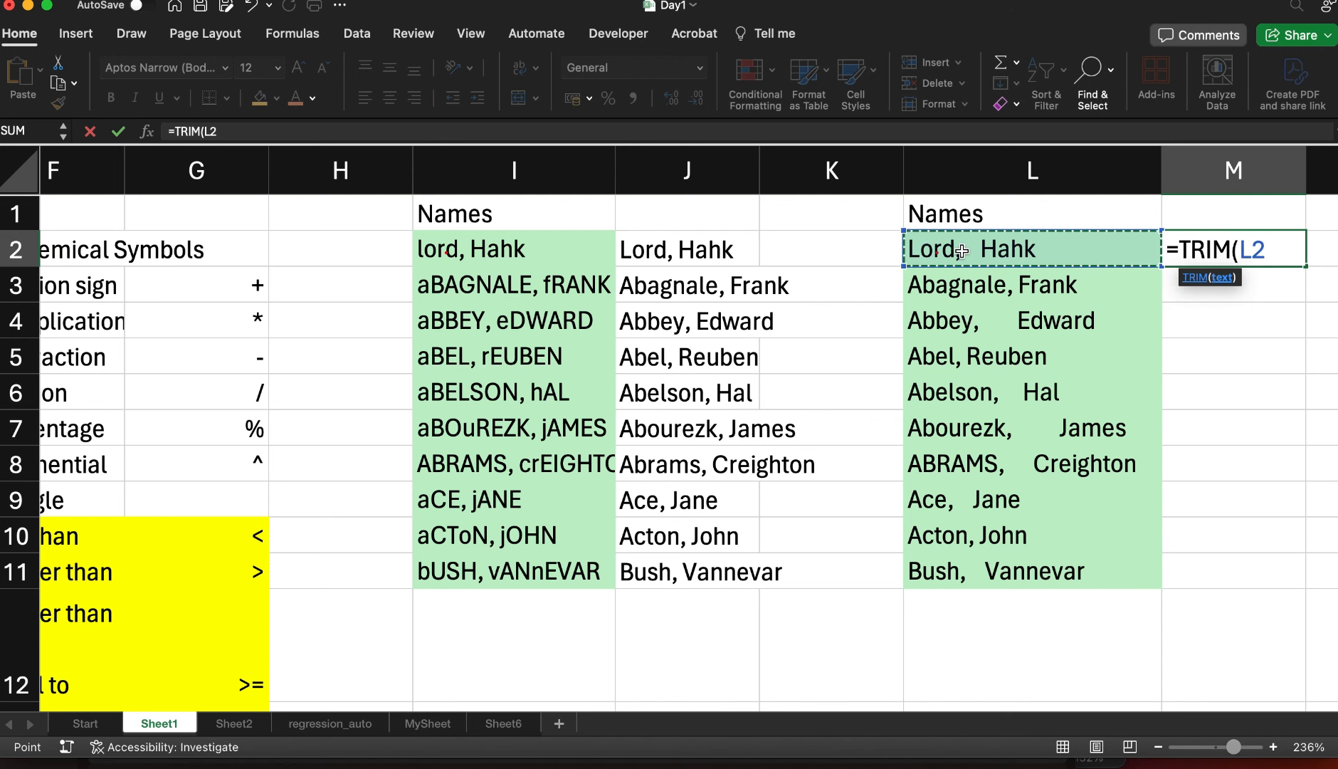
{"action": "type", "text": ")"}
{"action": "key", "text": "Return"}
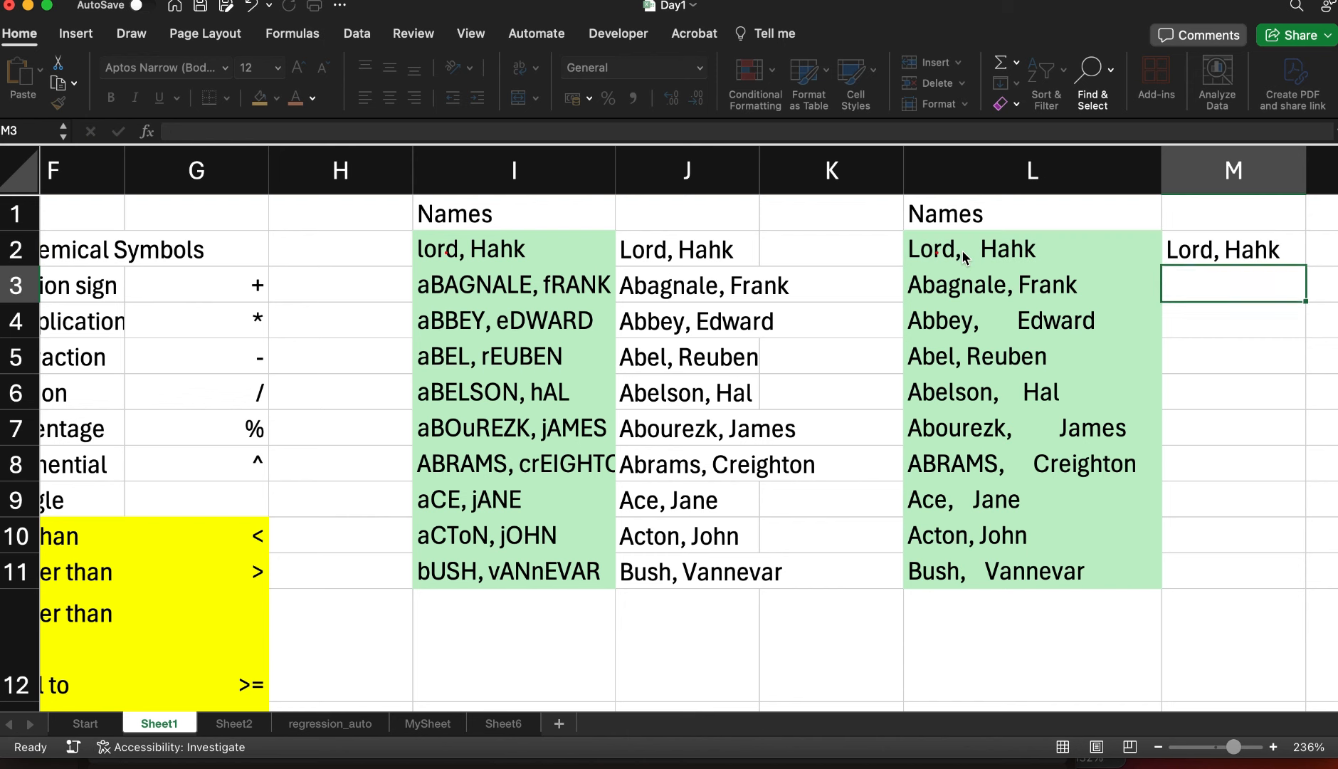
Fill the TRIM formula in M2 down to M11 and compare the results with the spaced names in column L
{"action": "left_click", "coordinate": [1252, 247]}
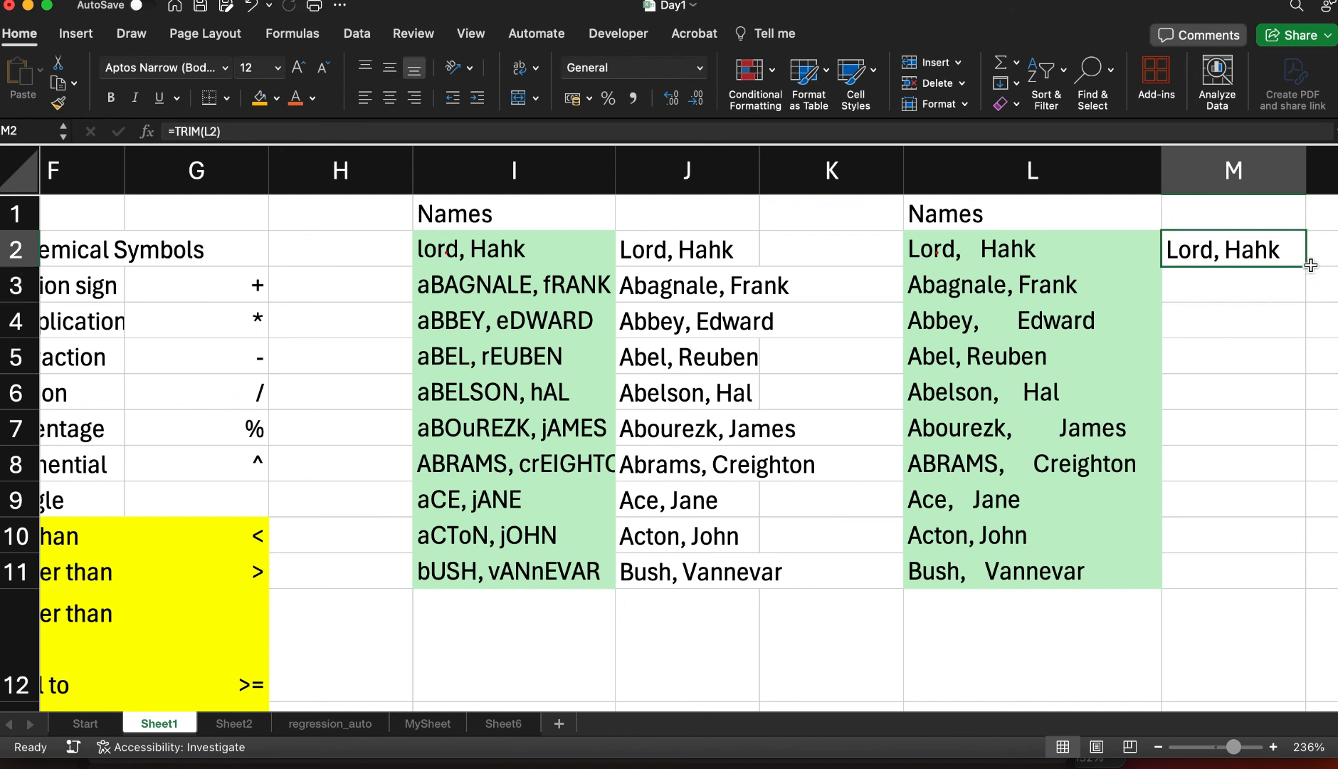
{"action": "double_click", "coordinate": [1310, 265]}
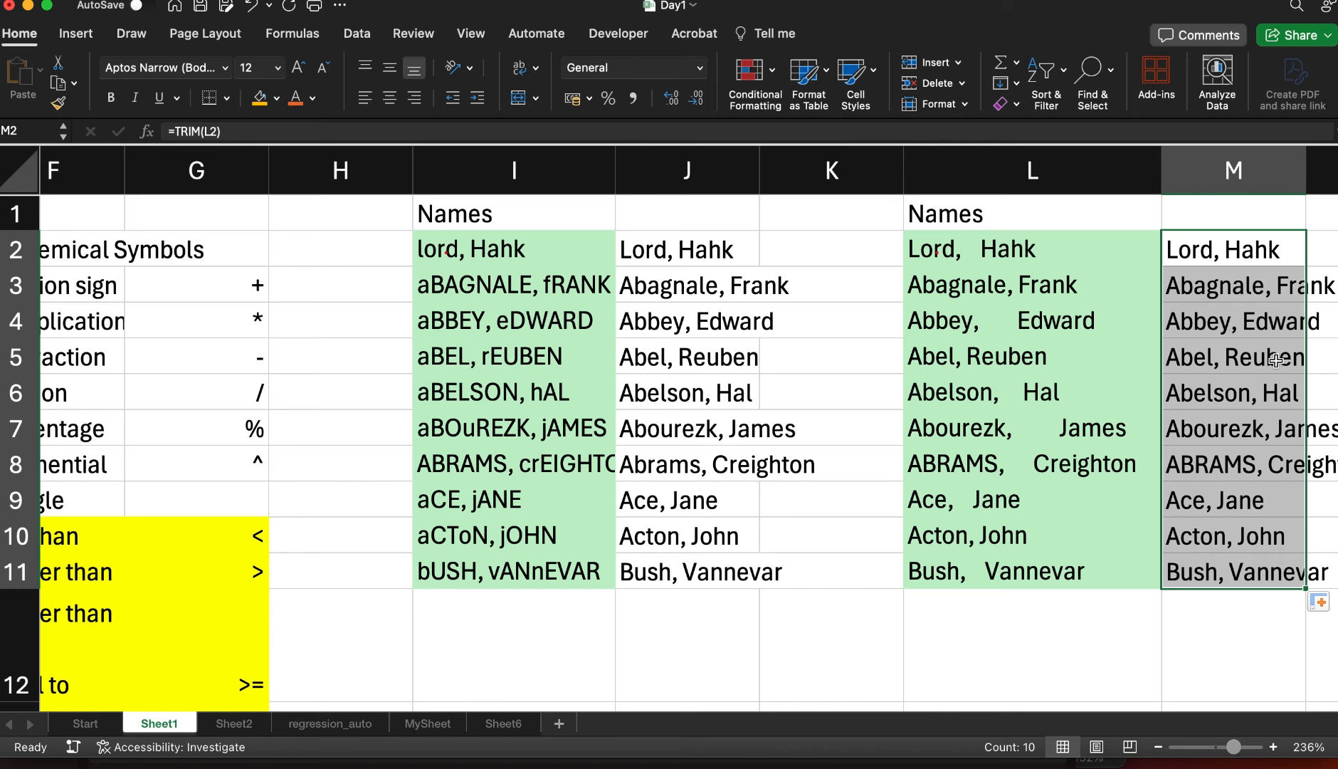
{"action": "scroll", "coordinate": [1292, 327], "scroll_direction": "right", "scroll_amount": 2}
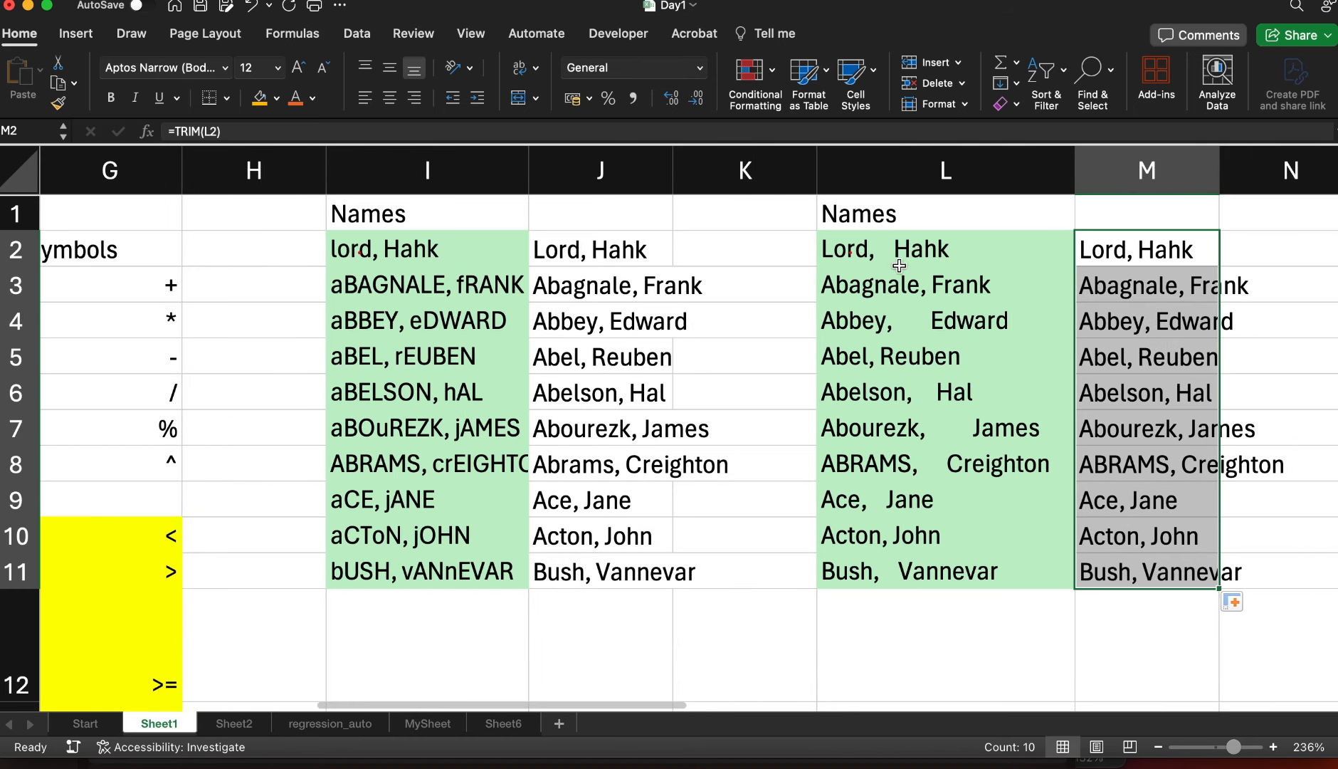
{"action": "left_click", "coordinate": [880, 254]}
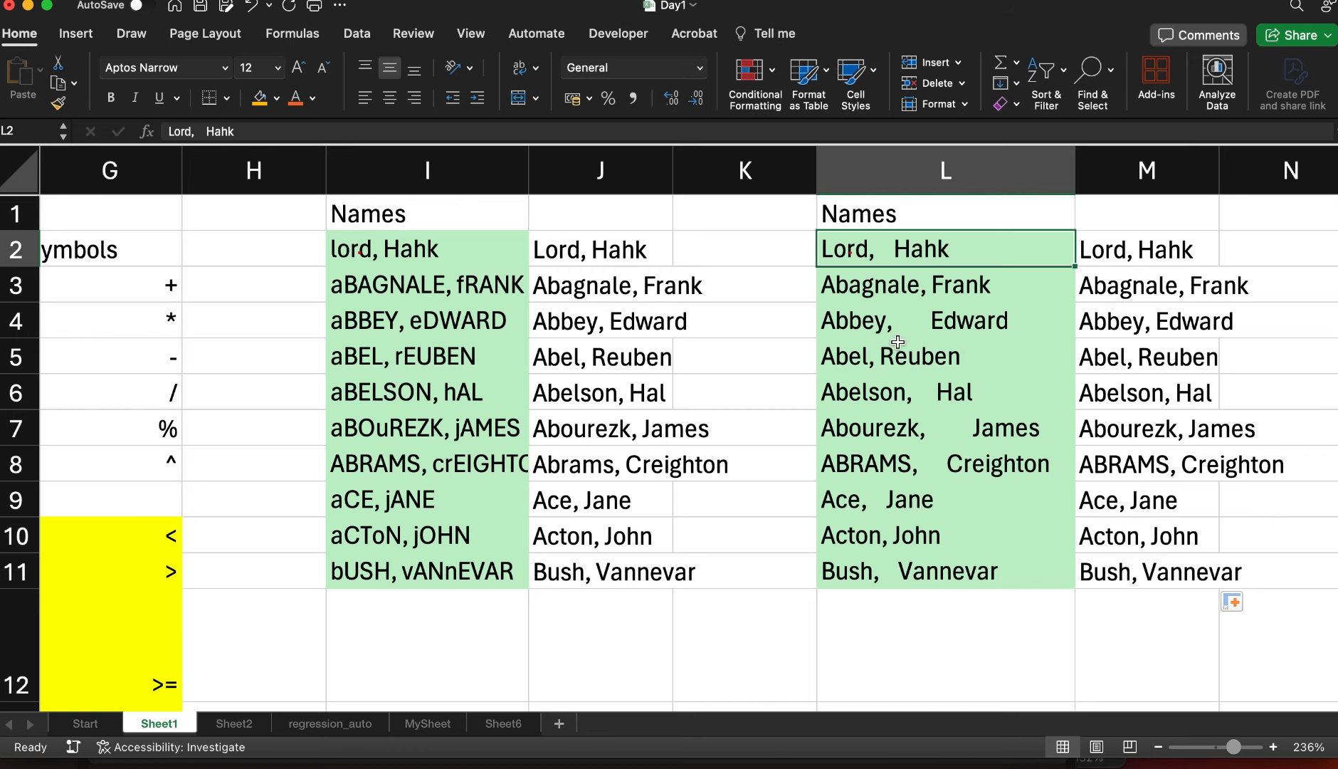
Review the function list in column B, the operators table and the data below it on Sheet1
{"action": "scroll", "coordinate": [890, 347], "scroll_direction": "left", "scroll_amount": 3}
{"action": "scroll", "coordinate": [877, 353], "scroll_direction": "down", "scroll_amount": 4}
{"action": "scroll", "coordinate": [877, 353], "scroll_direction": "left", "scroll_amount": 2}
{"action": "scroll", "coordinate": [877, 353], "scroll_direction": "down", "scroll_amount": 4}
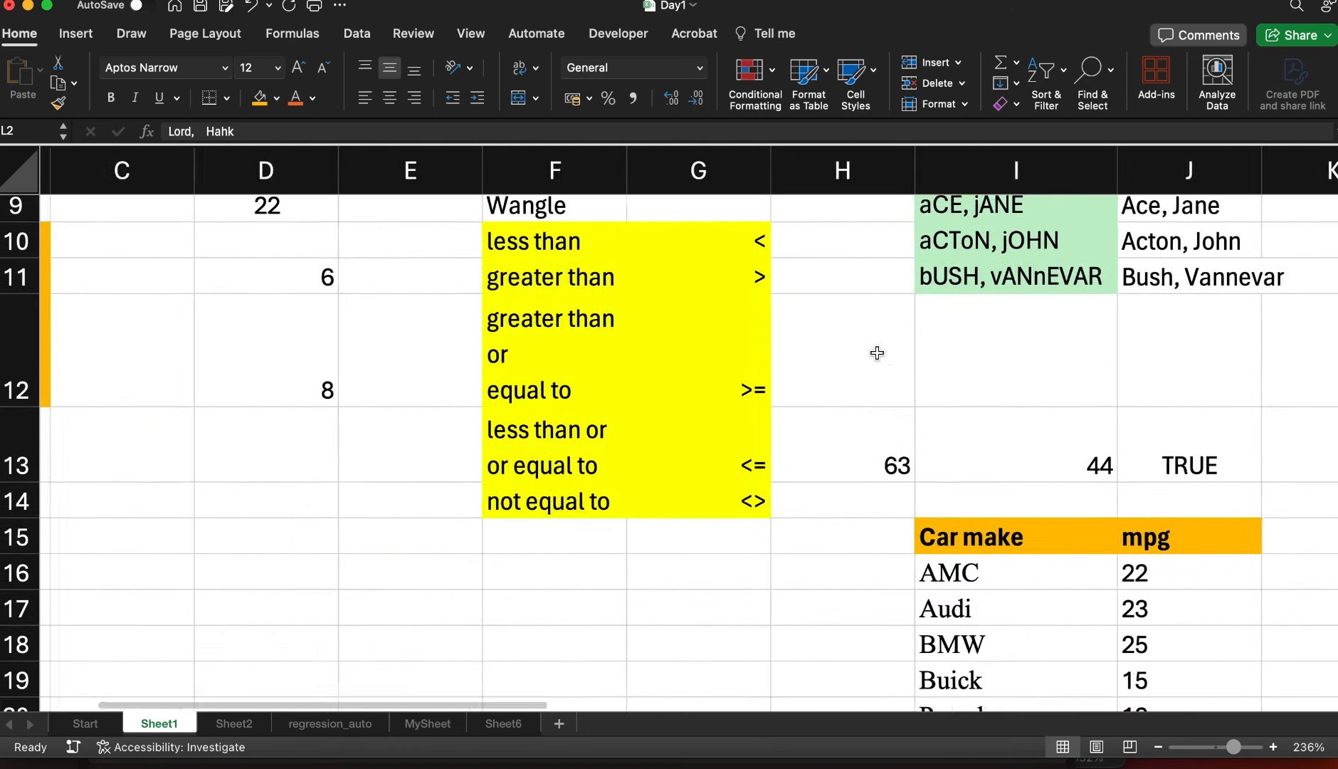
{"action": "scroll", "coordinate": [877, 353], "scroll_direction": "up", "scroll_amount": 2}
{"action": "scroll", "coordinate": [877, 353], "scroll_direction": "up", "scroll_amount": 7}
{"action": "scroll", "coordinate": [877, 353], "scroll_direction": "left", "scroll_amount": 1}
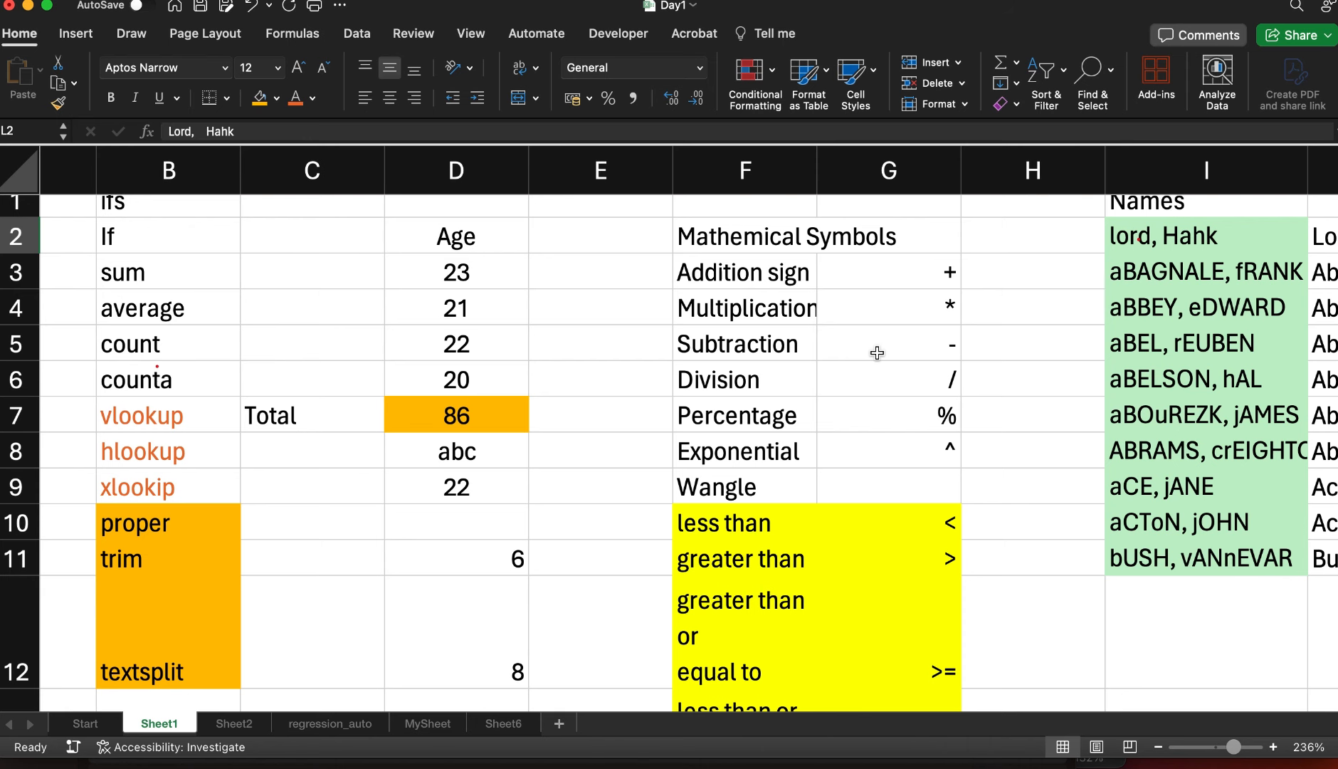
{"action": "scroll", "coordinate": [802, 484], "scroll_direction": "down", "scroll_amount": 4}
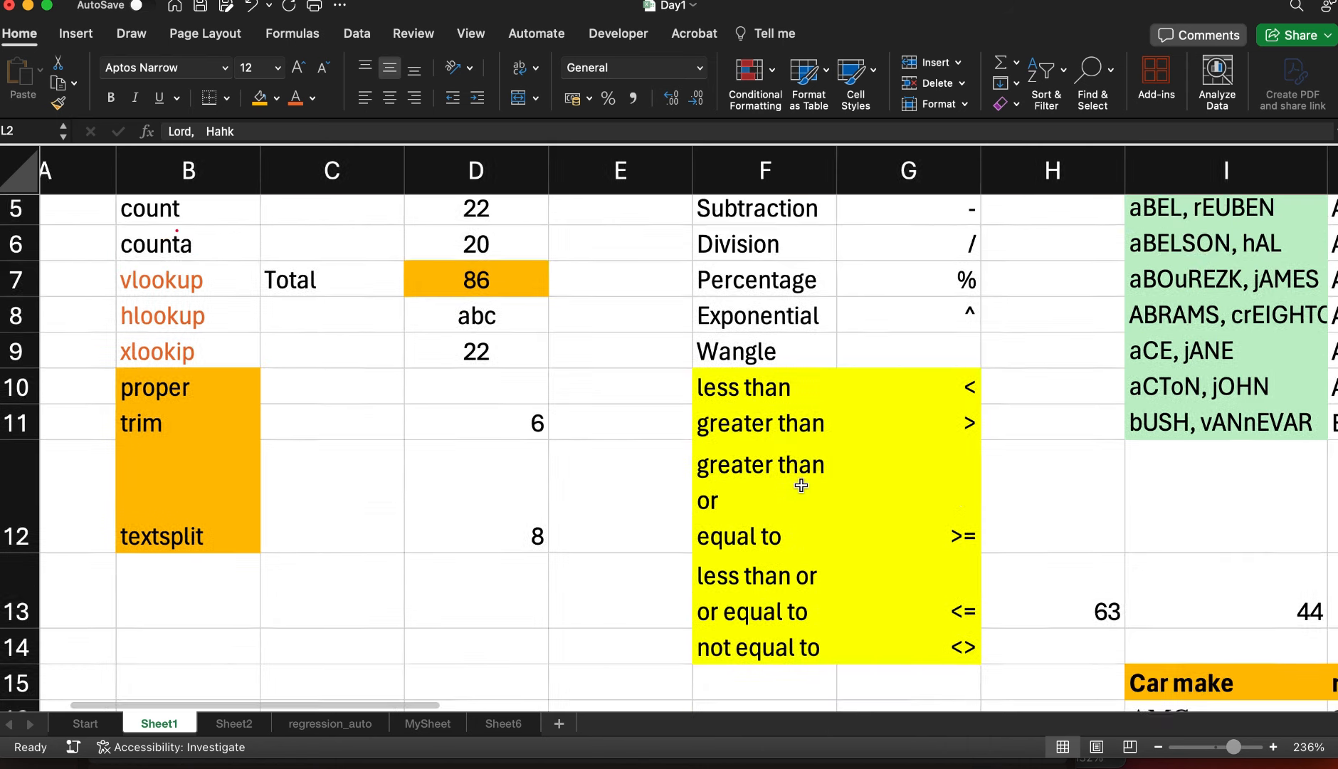
{"action": "scroll", "coordinate": [801, 485], "scroll_direction": "up", "scroll_amount": 4}
{"action": "scroll", "coordinate": [802, 486], "scroll_direction": "left", "scroll_amount": 1}
Select the vlookup label in B7 and examine the vertical Car make and mpg table in columns I and J
{"action": "left_click", "coordinate": [176, 410]}
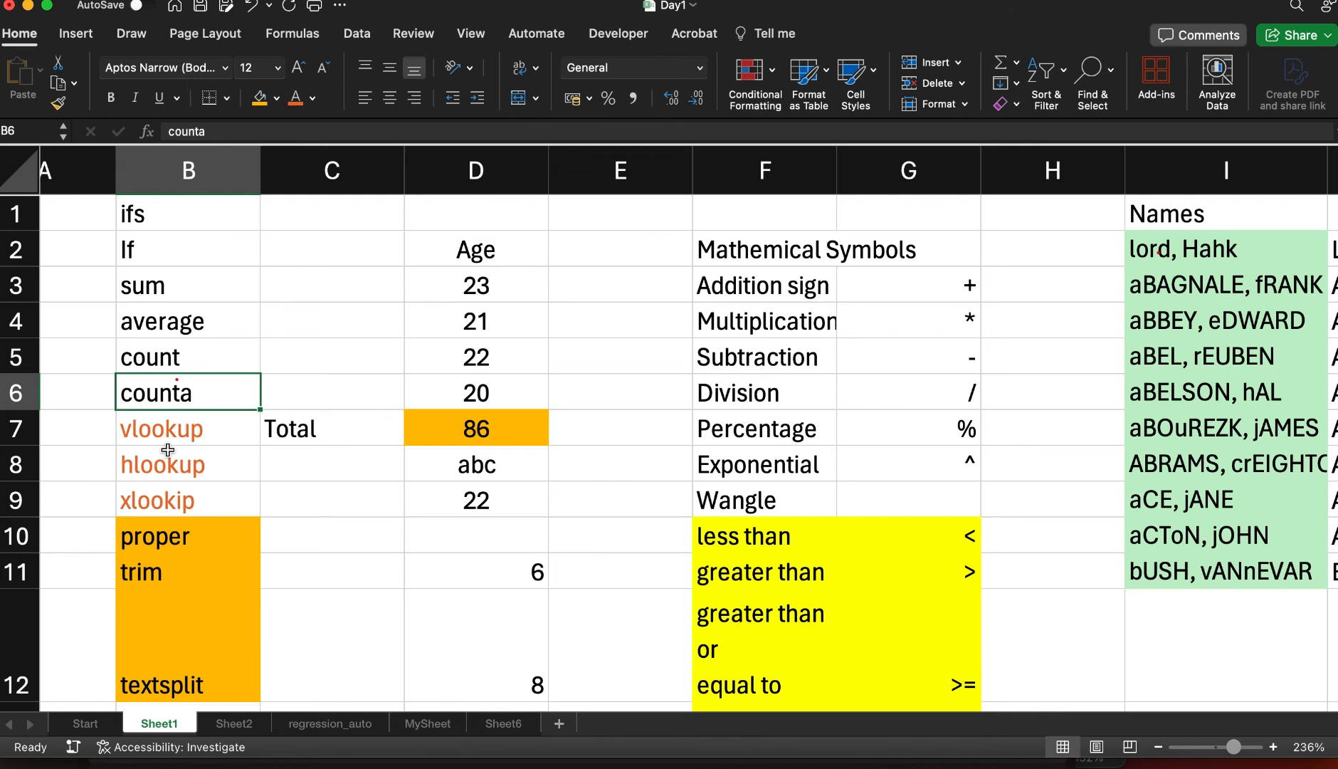
{"action": "left_click", "coordinate": [171, 434]}
{"action": "scroll", "coordinate": [495, 567], "scroll_direction": "down", "scroll_amount": 1}
{"action": "scroll", "coordinate": [495, 567], "scroll_direction": "right", "scroll_amount": 1}
{"action": "scroll", "coordinate": [493, 564], "scroll_direction": "down", "scroll_amount": 5}
{"action": "scroll", "coordinate": [493, 564], "scroll_direction": "right", "scroll_amount": 2}
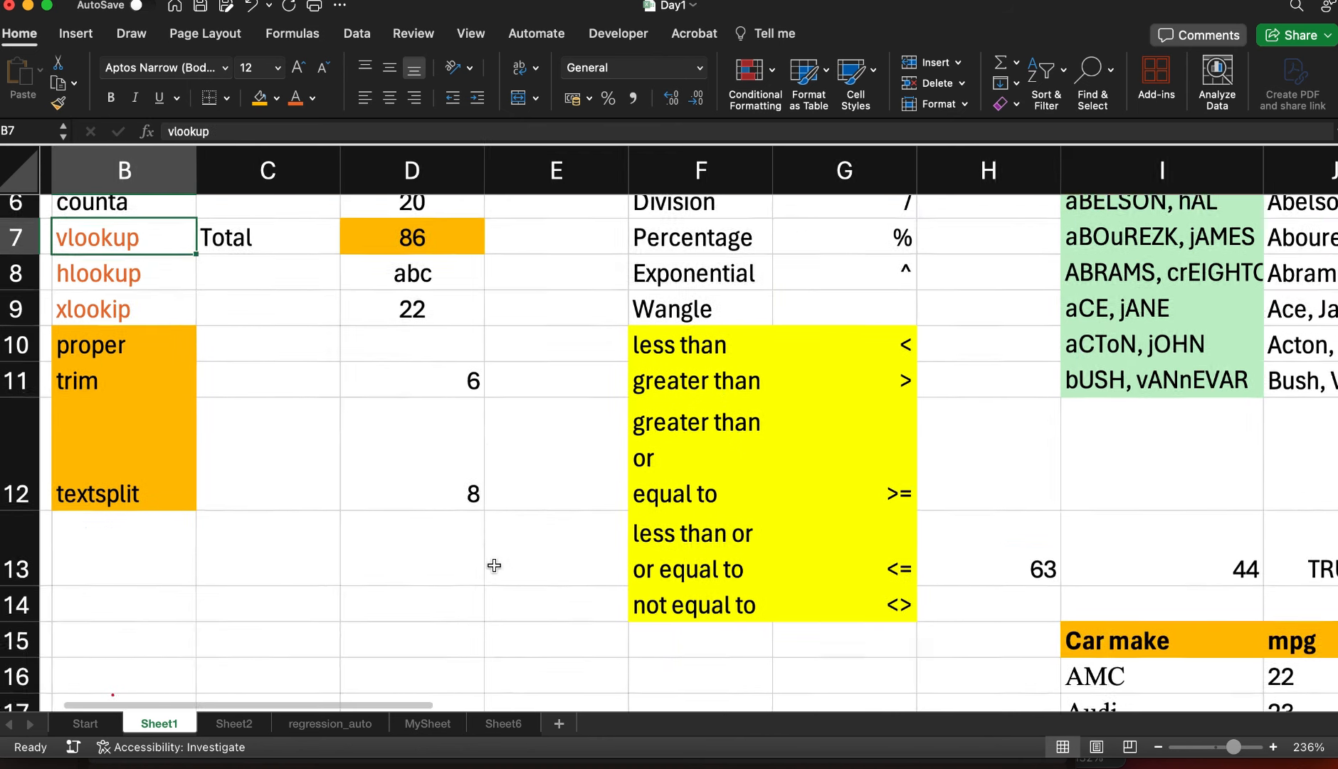
{"action": "scroll", "coordinate": [1019, 529], "scroll_direction": "down", "scroll_amount": 2}
{"action": "scroll", "coordinate": [1019, 529], "scroll_direction": "right", "scroll_amount": 2}
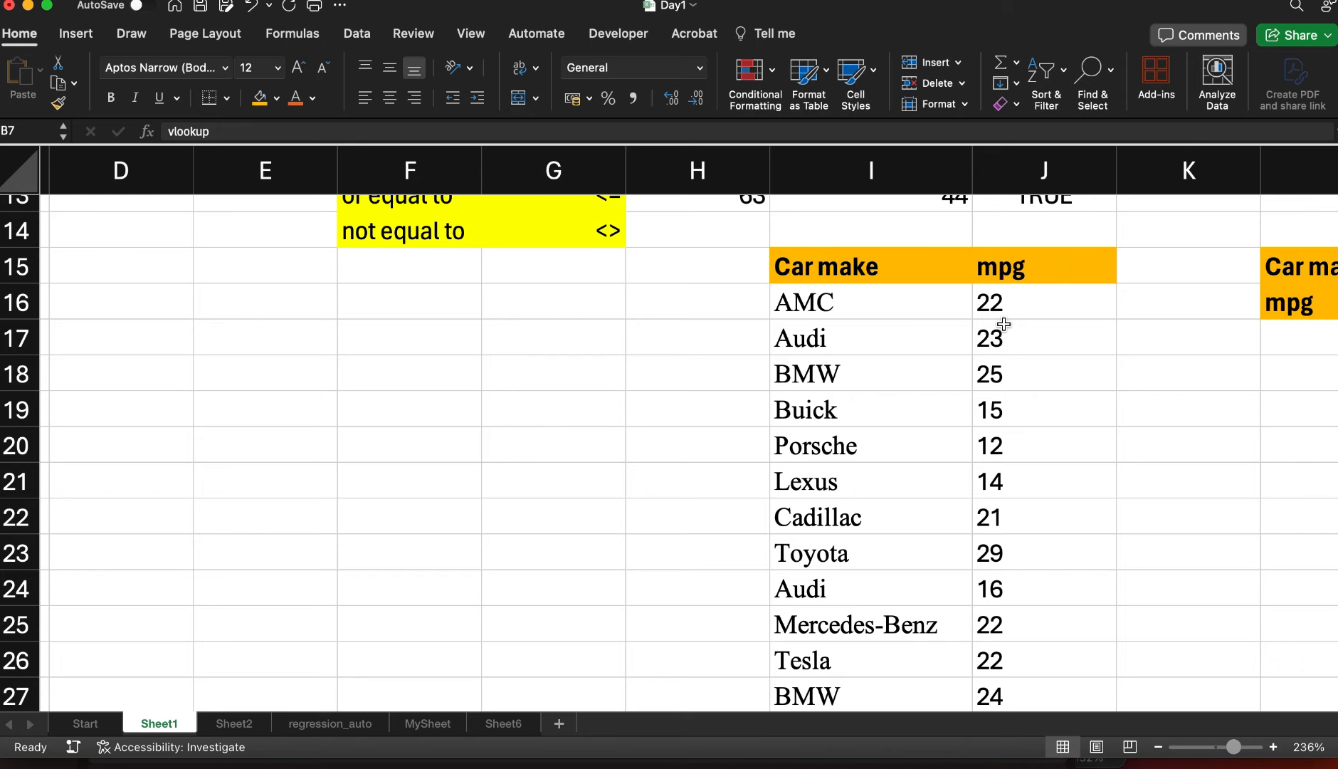
Select the hlookup label in B8 and examine the horizontal Car make and mpg table in rows 15 and 16
{"action": "scroll", "coordinate": [1004, 324], "scroll_direction": "up", "scroll_amount": 10}
{"action": "scroll", "coordinate": [1004, 325], "scroll_direction": "left", "scroll_amount": 4}
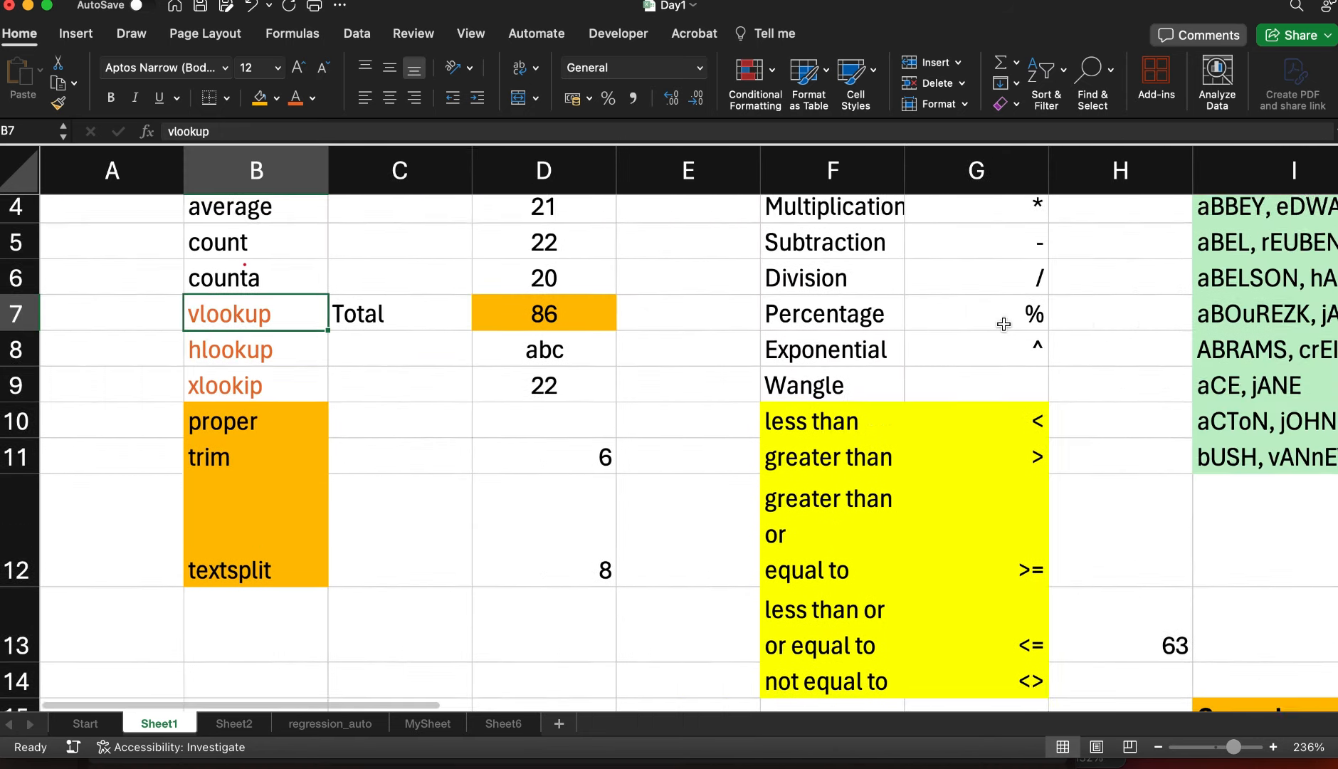
{"action": "left_click", "coordinate": [100, 350]}
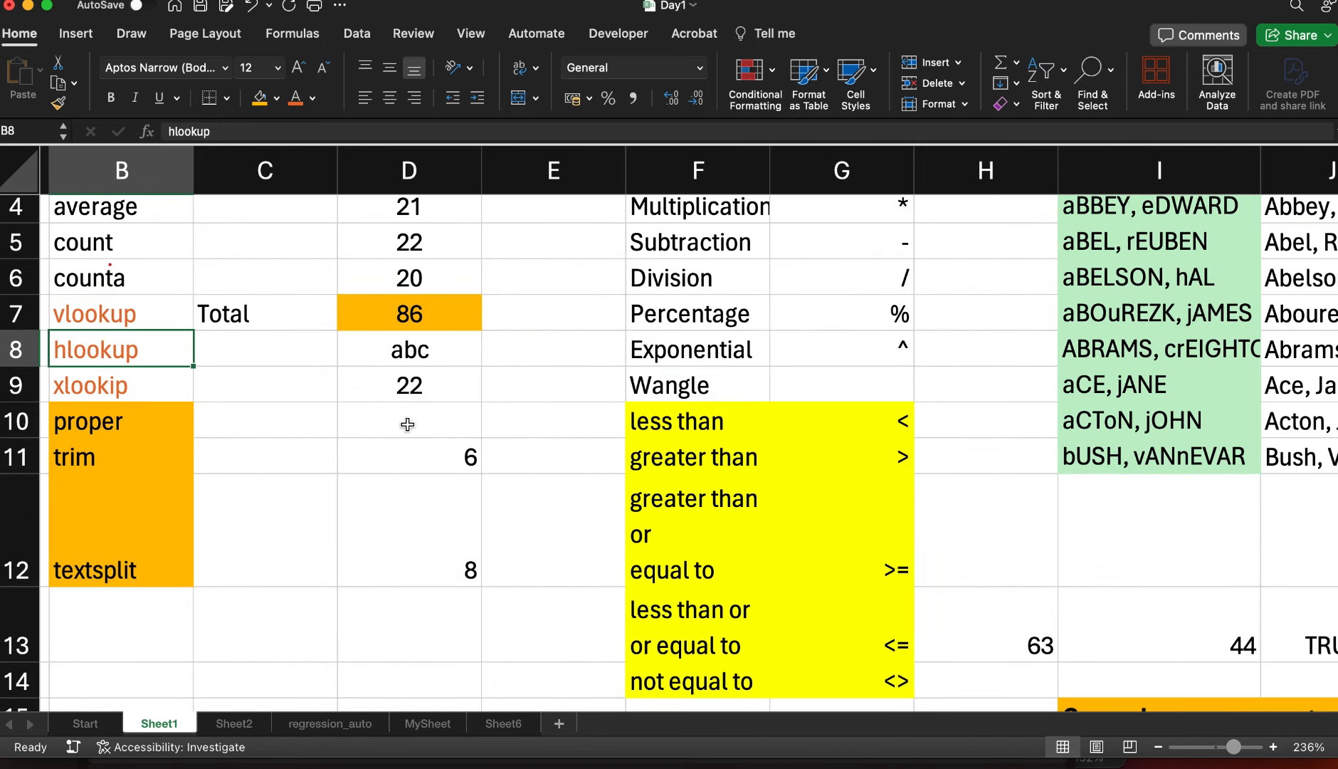
{"action": "scroll", "coordinate": [875, 484], "scroll_direction": "down", "scroll_amount": 5}
{"action": "scroll", "coordinate": [875, 484], "scroll_direction": "right", "scroll_amount": 4}
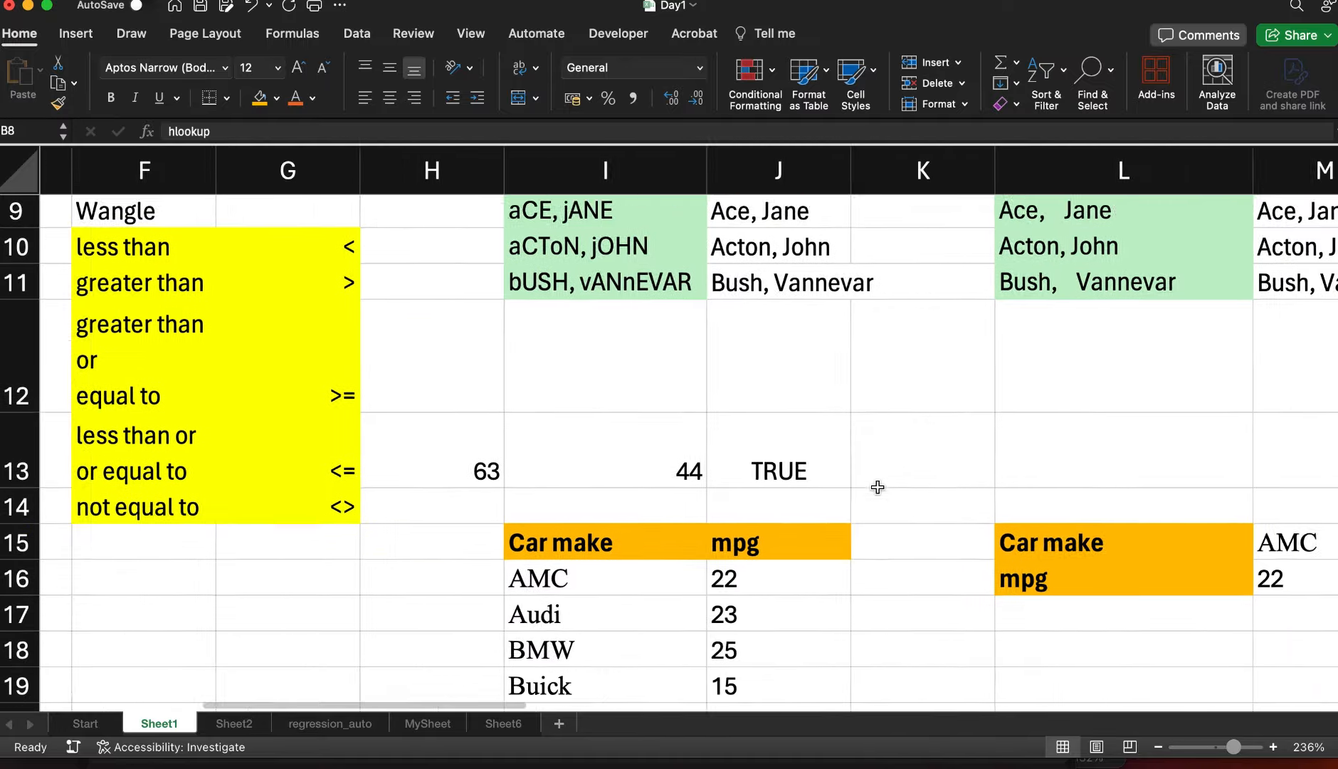
{"action": "scroll", "coordinate": [1111, 532], "scroll_direction": "down", "scroll_amount": 2}
{"action": "scroll", "coordinate": [1111, 532], "scroll_direction": "right", "scroll_amount": 4}
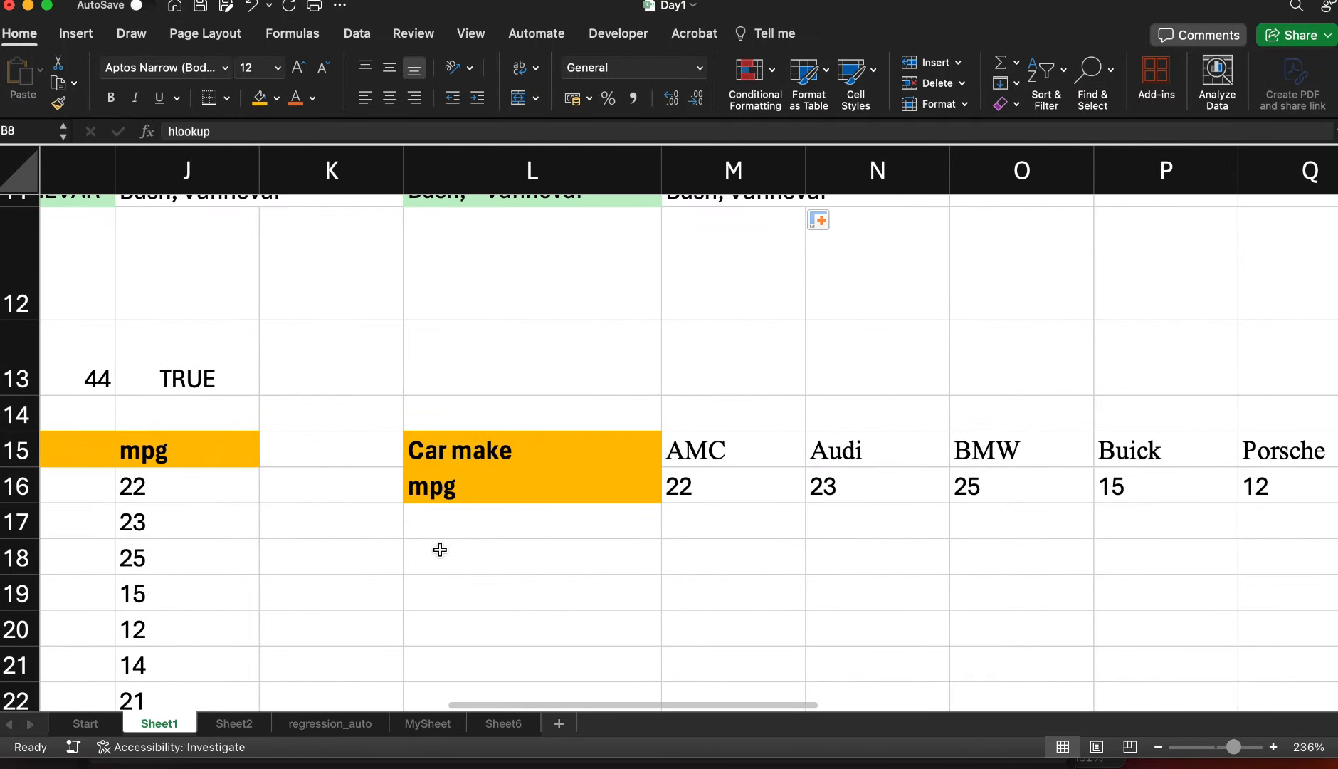
{"action": "scroll", "coordinate": [499, 526], "scroll_direction": "right", "scroll_amount": 2}
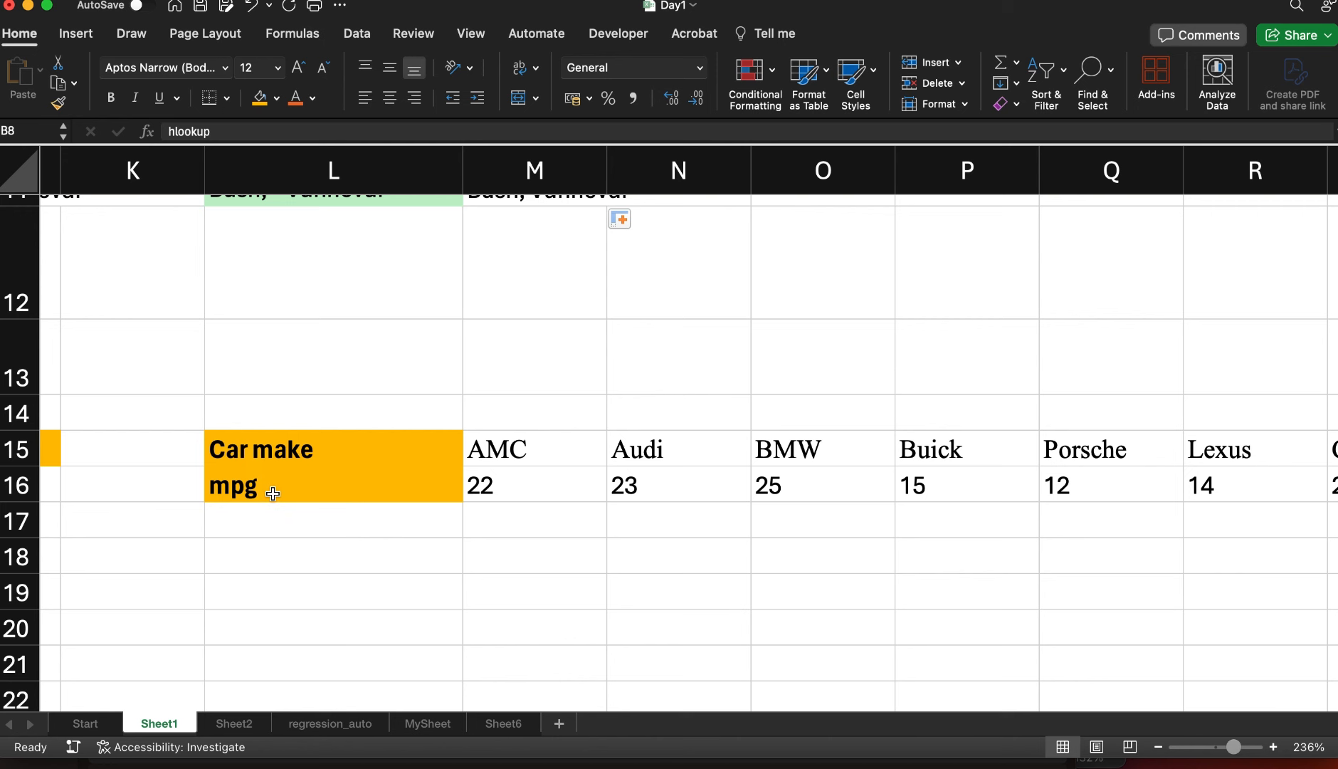
{"action": "left_click", "coordinate": [272, 506]}
{"action": "left_click", "coordinate": [292, 488]}
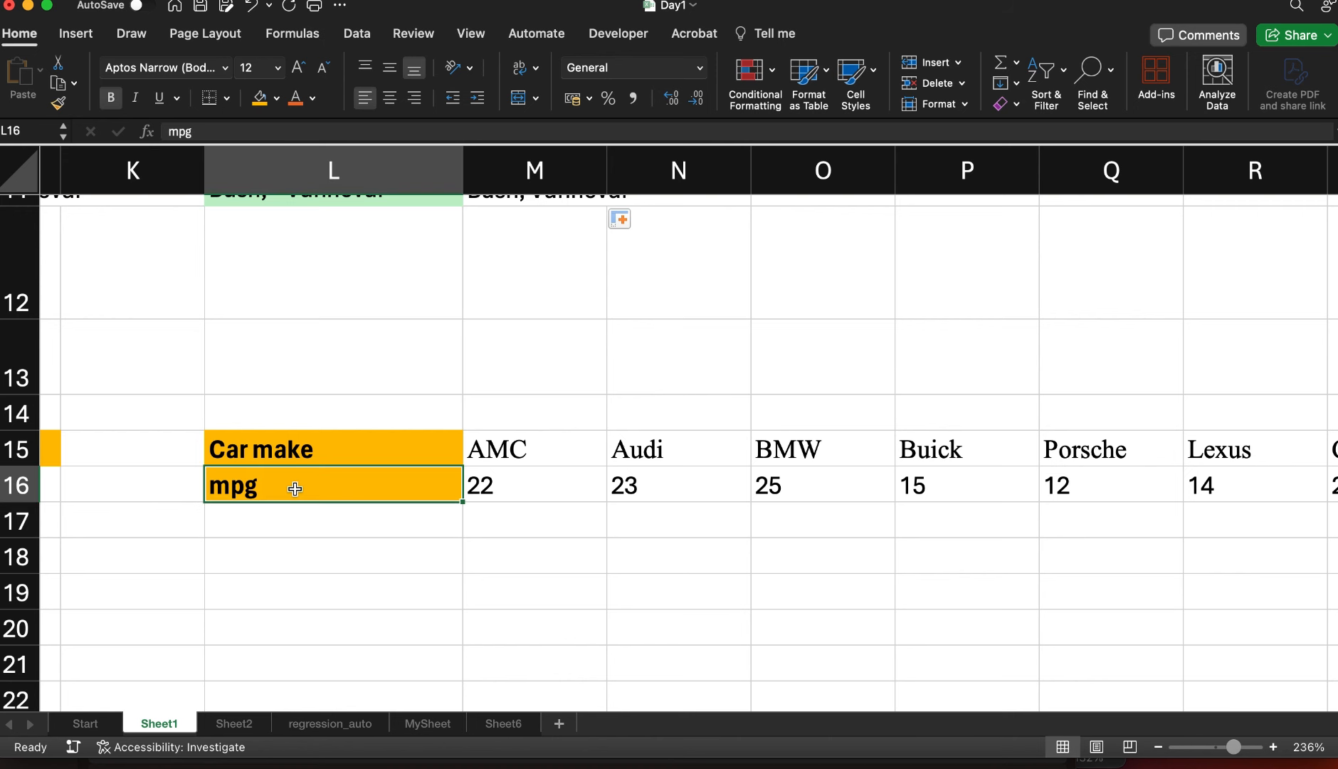
{"action": "key", "text": "Right"}
{"action": "key", "text": "Right"}
{"action": "key", "text": "Right"}
{"action": "key", "text": "Right"}
{"action": "key", "text": "Right"}
{"action": "key", "text": "Right"}
{"action": "key", "text": "Right"}
{"action": "key", "text": "Right"}
{"action": "key", "text": "Right"}
{"action": "key", "text": "Right"}
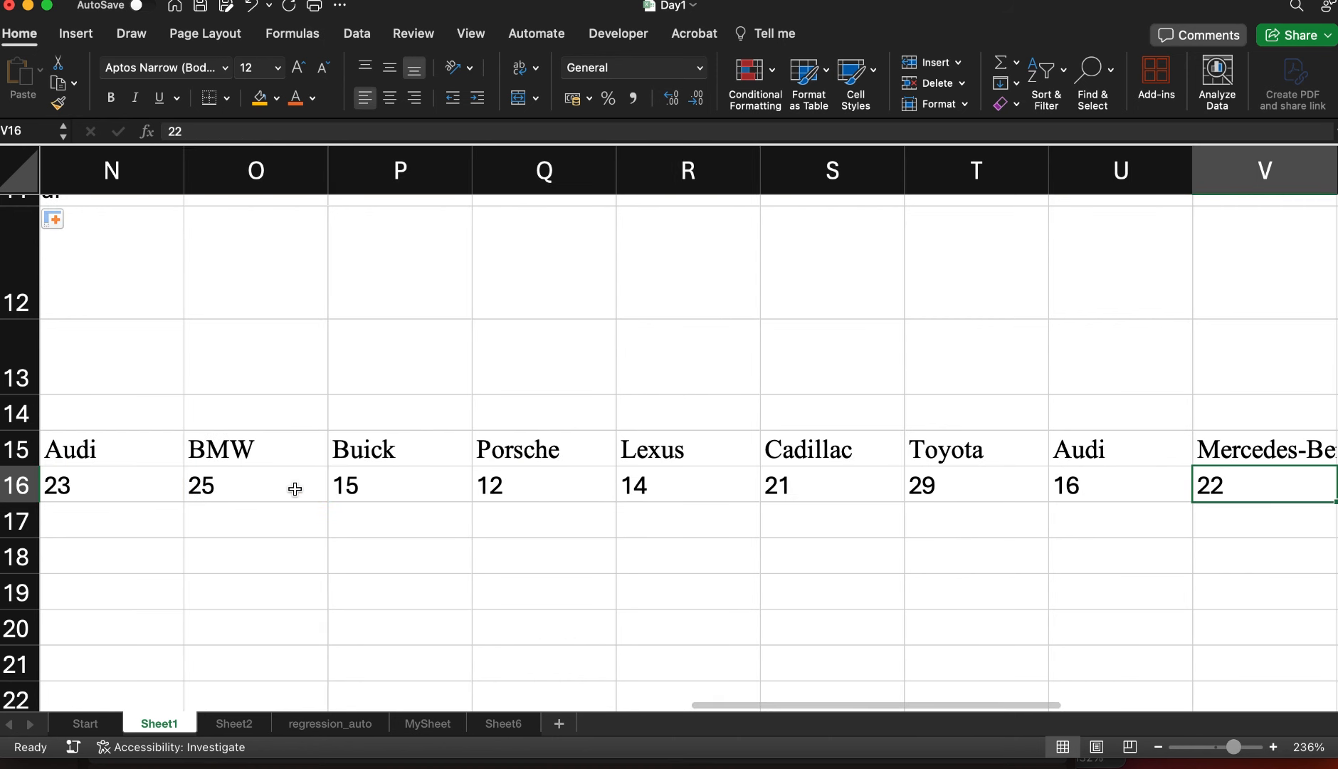
{"action": "key", "text": "Left"}
{"action": "key", "text": "Left"}
{"action": "key", "text": "Left"}
{"action": "key", "text": "Left"}
{"action": "key", "text": "Left"}
{"action": "key", "text": "Left"}
{"action": "key", "text": "Left"}
{"action": "key", "text": "Left"}
{"action": "key", "text": "Left"}
{"action": "key", "text": "Left"}
{"action": "key", "text": "Left"}
{"action": "key", "text": "Left"}
{"action": "key", "text": "Left"}
{"action": "key", "text": "Left"}
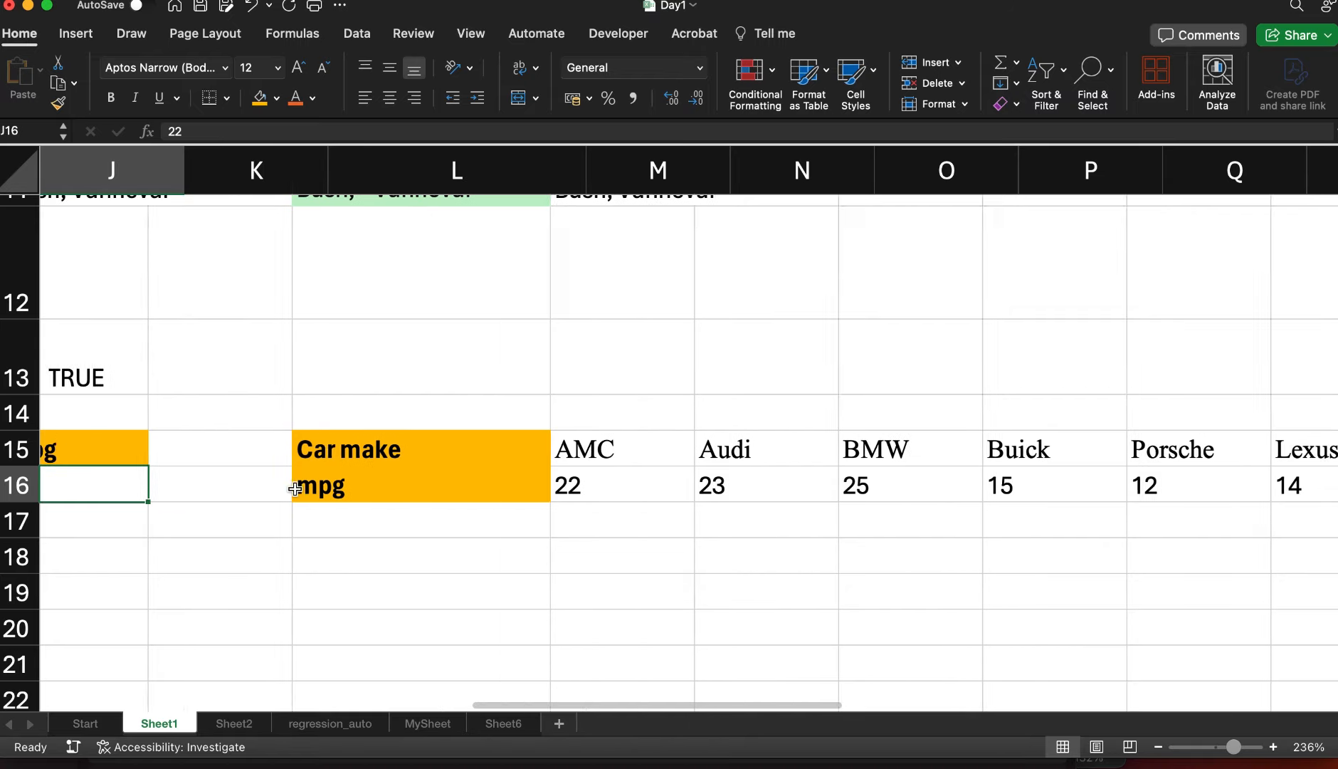
{"action": "key", "text": "Left"}
{"action": "key", "text": "Left"}
{"action": "key", "text": "Left"}
Correct the misspelled xlookip label in cell B9 to xlookup
{"action": "scroll", "coordinate": [308, 433], "scroll_direction": "up", "scroll_amount": 5}
{"action": "scroll", "coordinate": [308, 432], "scroll_direction": "left", "scroll_amount": 3}
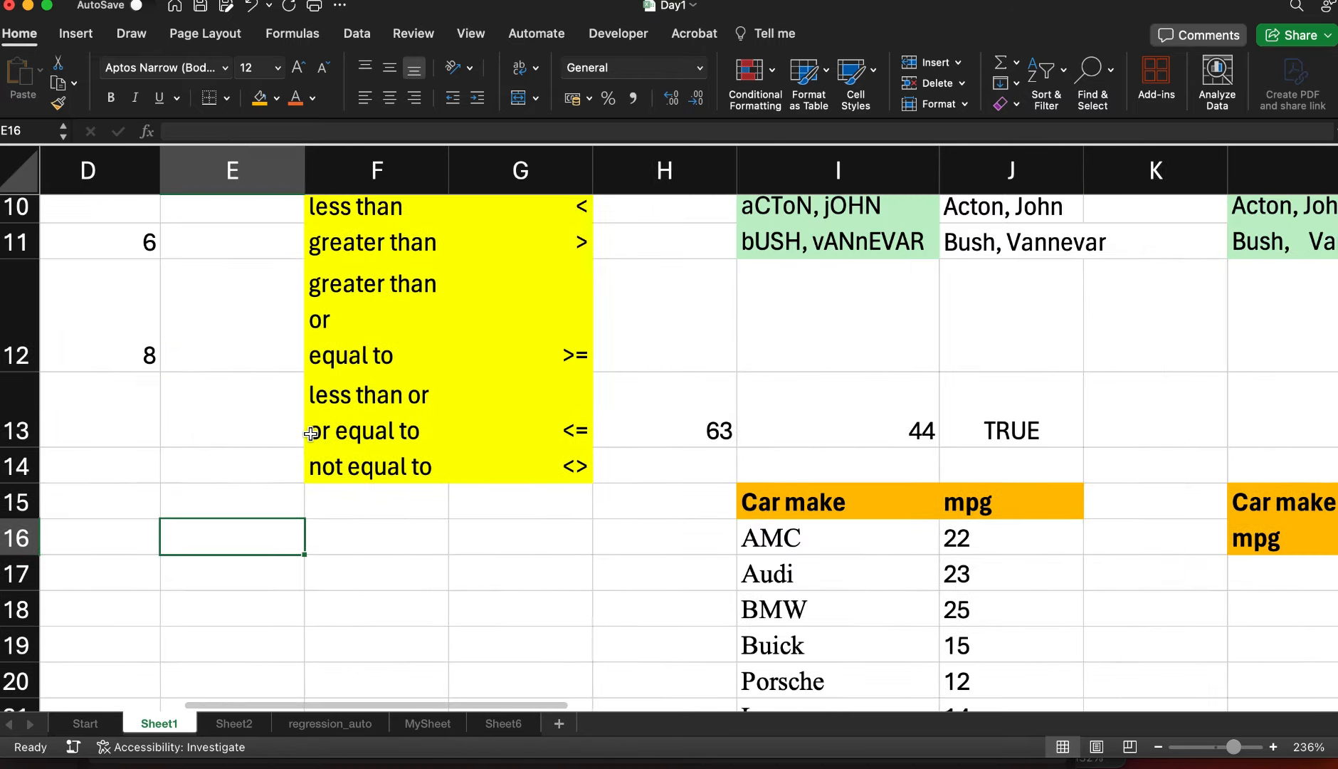
{"action": "scroll", "coordinate": [310, 434], "scroll_direction": "up", "scroll_amount": 1}
{"action": "scroll", "coordinate": [310, 434], "scroll_direction": "left", "scroll_amount": 1}
{"action": "left_click", "coordinate": [196, 358]}
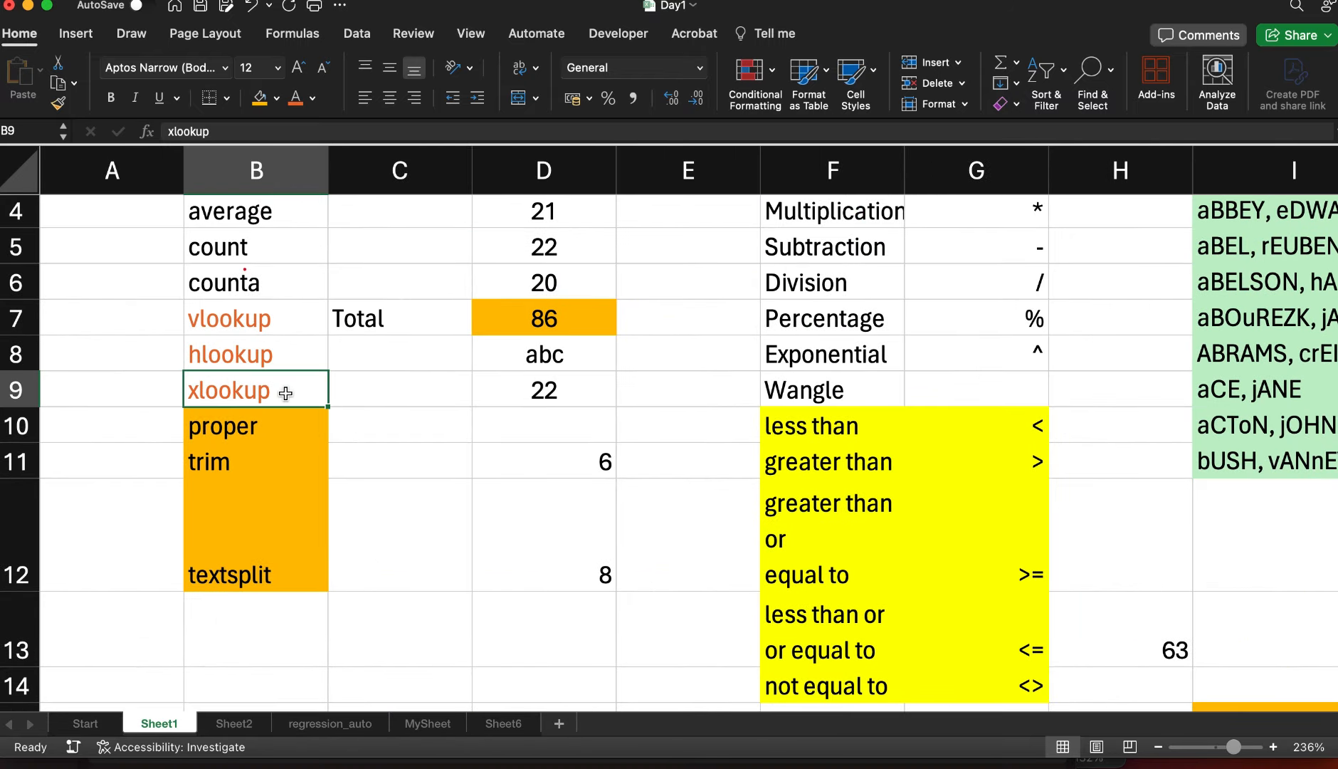
Look over the vertical Car make and mpg table as data for the xlookup function
{"action": "scroll", "coordinate": [666, 502], "scroll_direction": "down", "scroll_amount": 5}
{"action": "scroll", "coordinate": [667, 504], "scroll_direction": "right", "scroll_amount": 1}
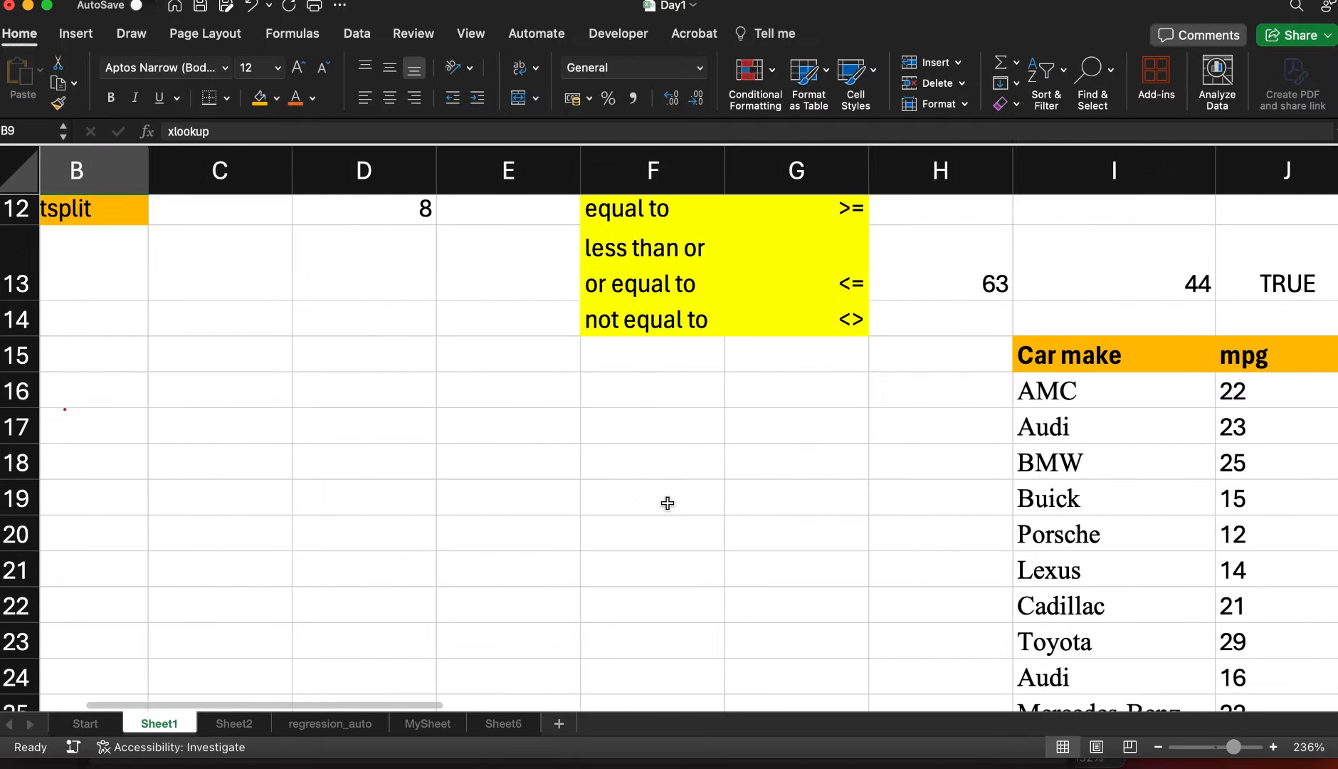
{"action": "scroll", "coordinate": [669, 502], "scroll_direction": "right", "scroll_amount": 1}
{"action": "scroll", "coordinate": [1034, 505], "scroll_direction": "up", "scroll_amount": 3}
{"action": "scroll", "coordinate": [1034, 505], "scroll_direction": "left", "scroll_amount": 2}
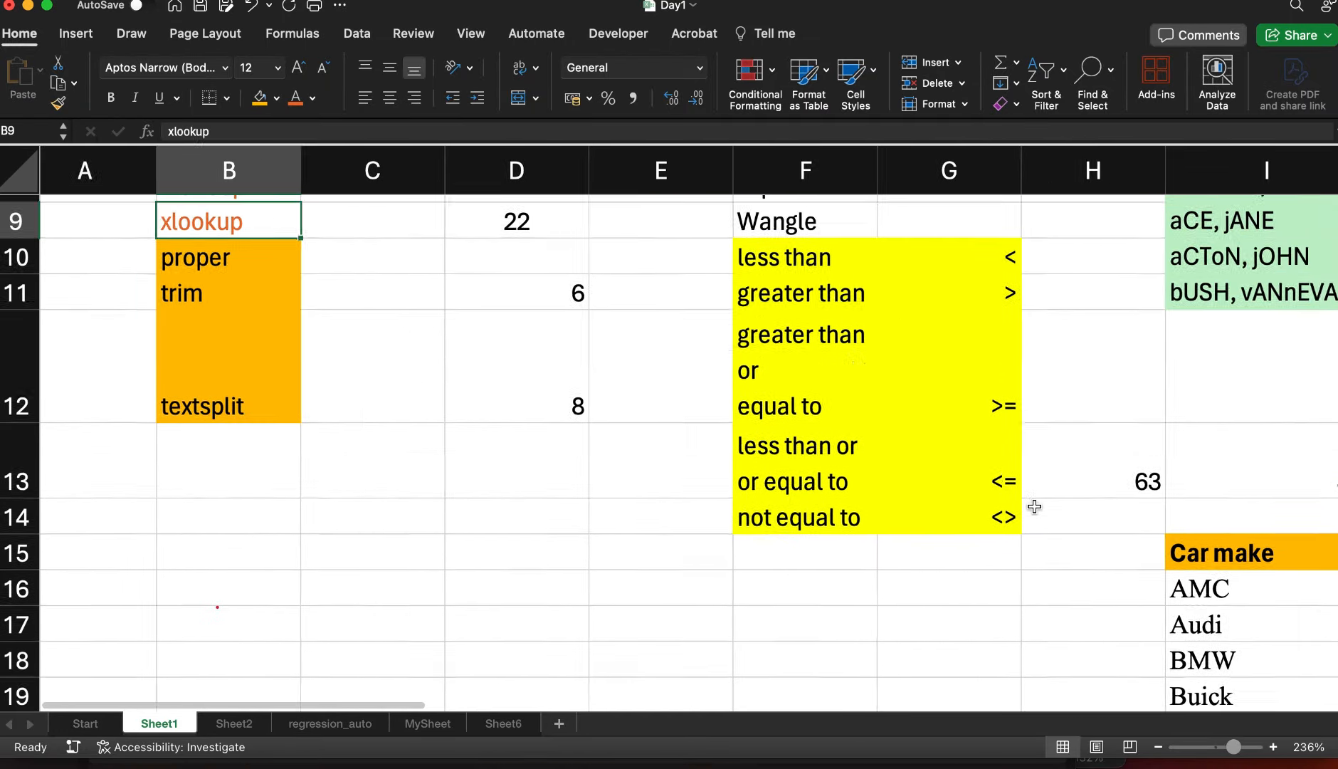
{"action": "scroll", "coordinate": [1034, 506], "scroll_direction": "down", "scroll_amount": 3}
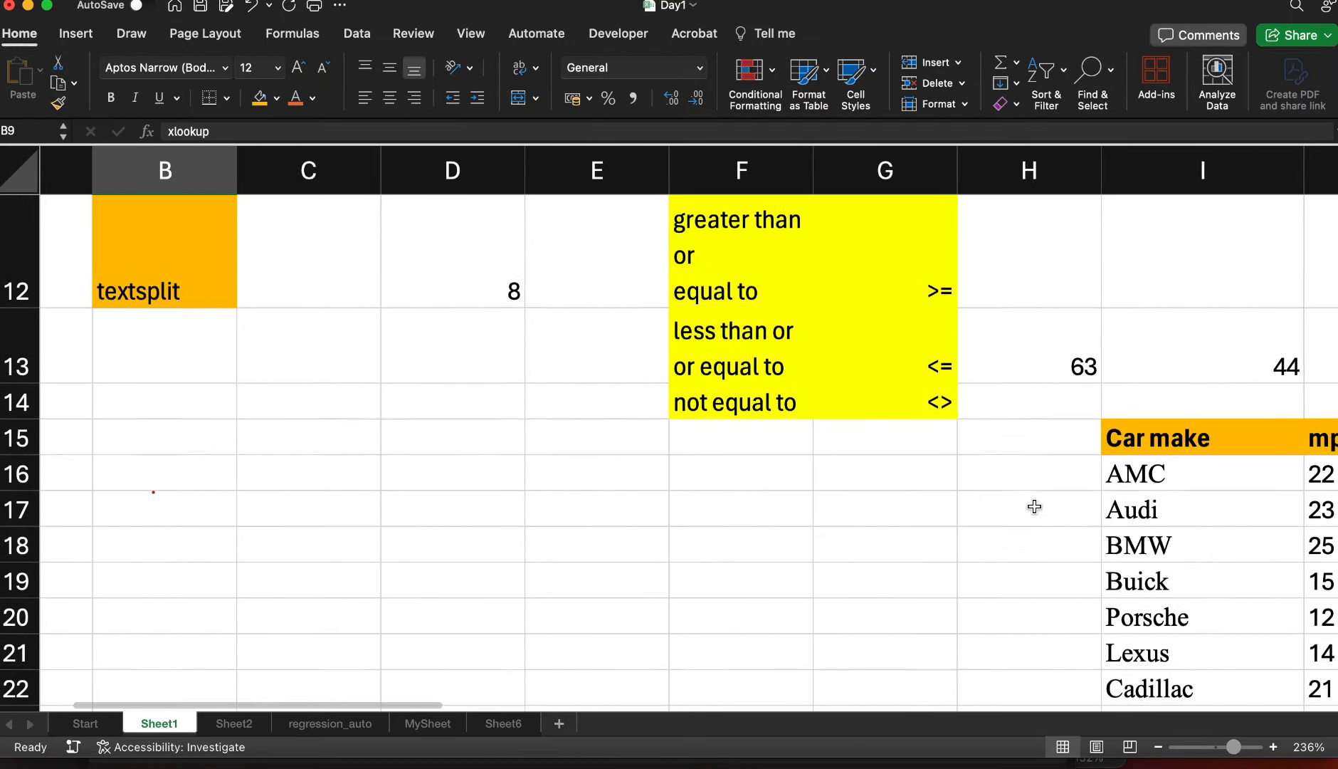
Enter BMW in cell C16 as the car make to look up
{"action": "scroll", "coordinate": [1034, 506], "scroll_direction": "up", "scroll_amount": 5}
{"action": "scroll", "coordinate": [1034, 506], "scroll_direction": "left", "scroll_amount": 2}
{"action": "scroll", "coordinate": [1034, 507], "scroll_direction": "down", "scroll_amount": 1}
{"action": "scroll", "coordinate": [1034, 507], "scroll_direction": "down", "scroll_amount": 2}
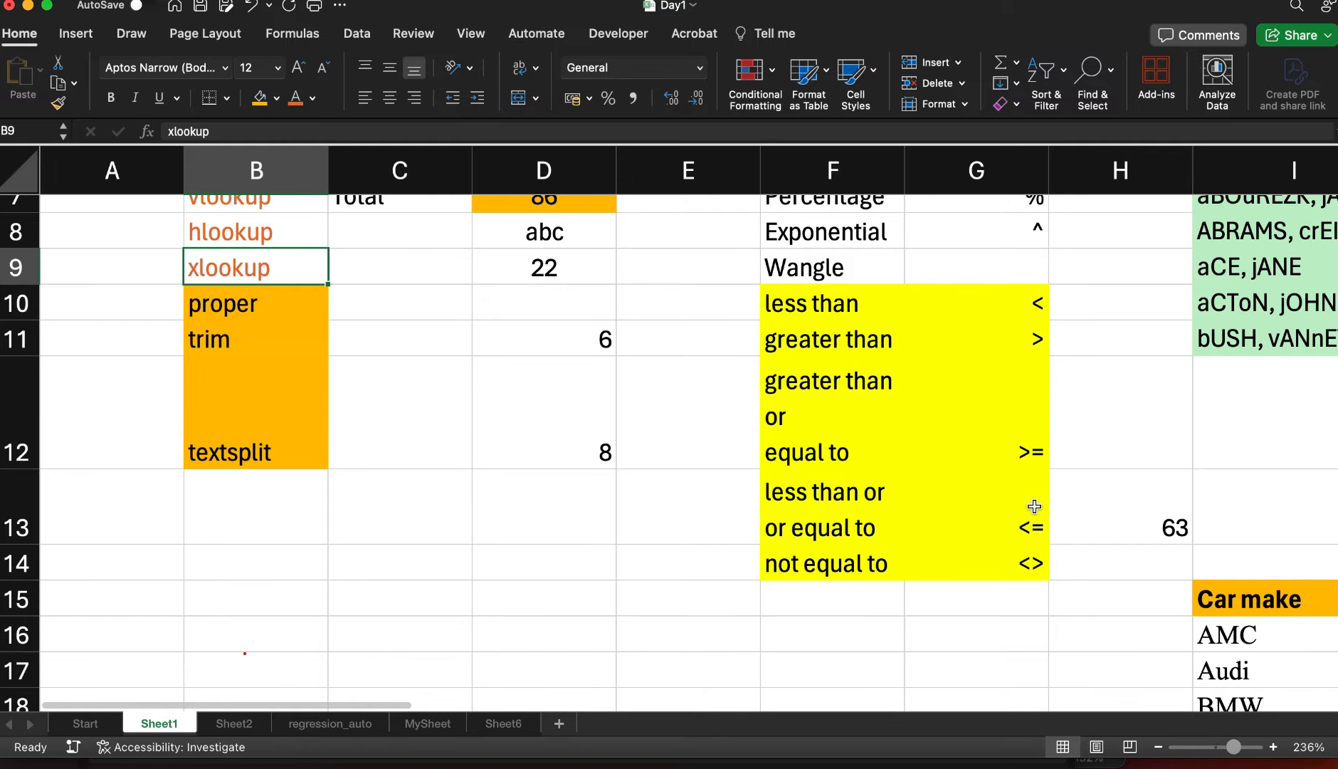
{"action": "scroll", "coordinate": [737, 556], "scroll_direction": "down", "scroll_amount": 4}
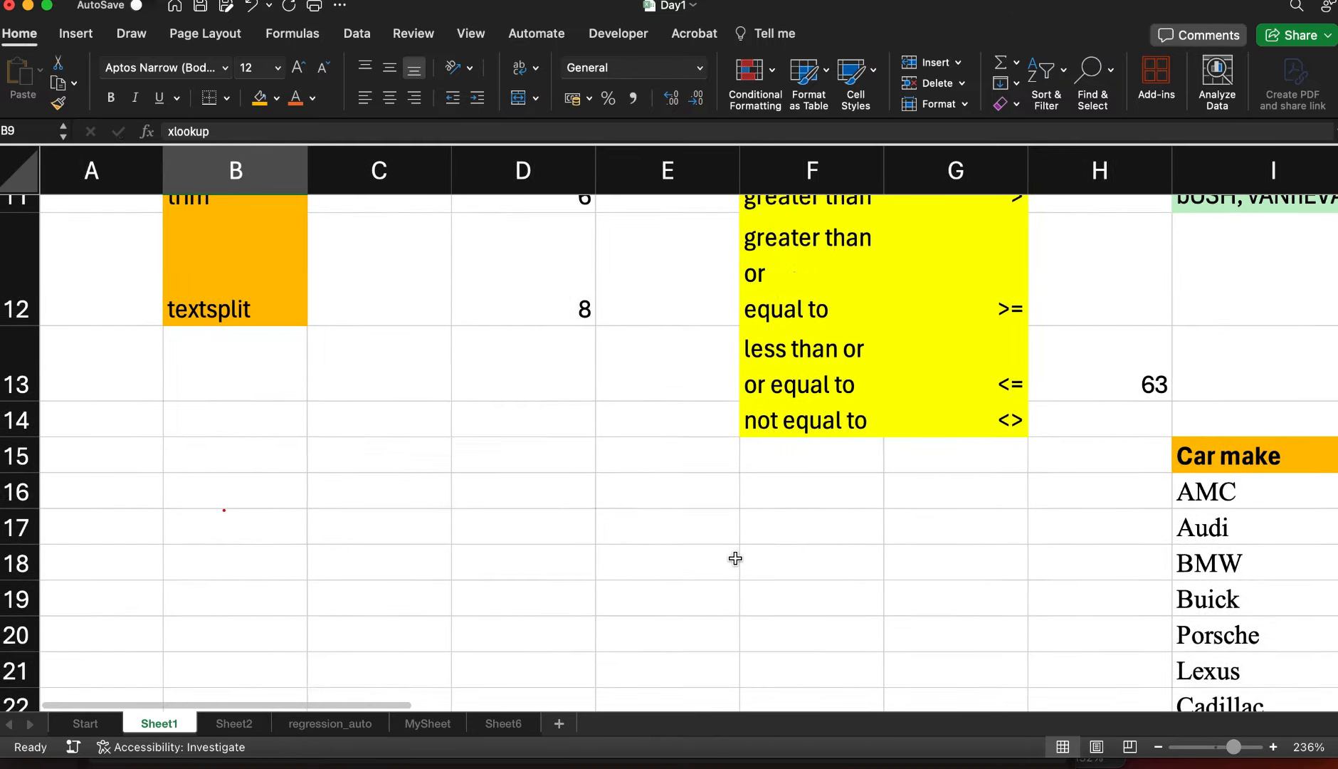
{"action": "scroll", "coordinate": [734, 556], "scroll_direction": "up", "scroll_amount": 5}
{"action": "left_click", "coordinate": [377, 623]}
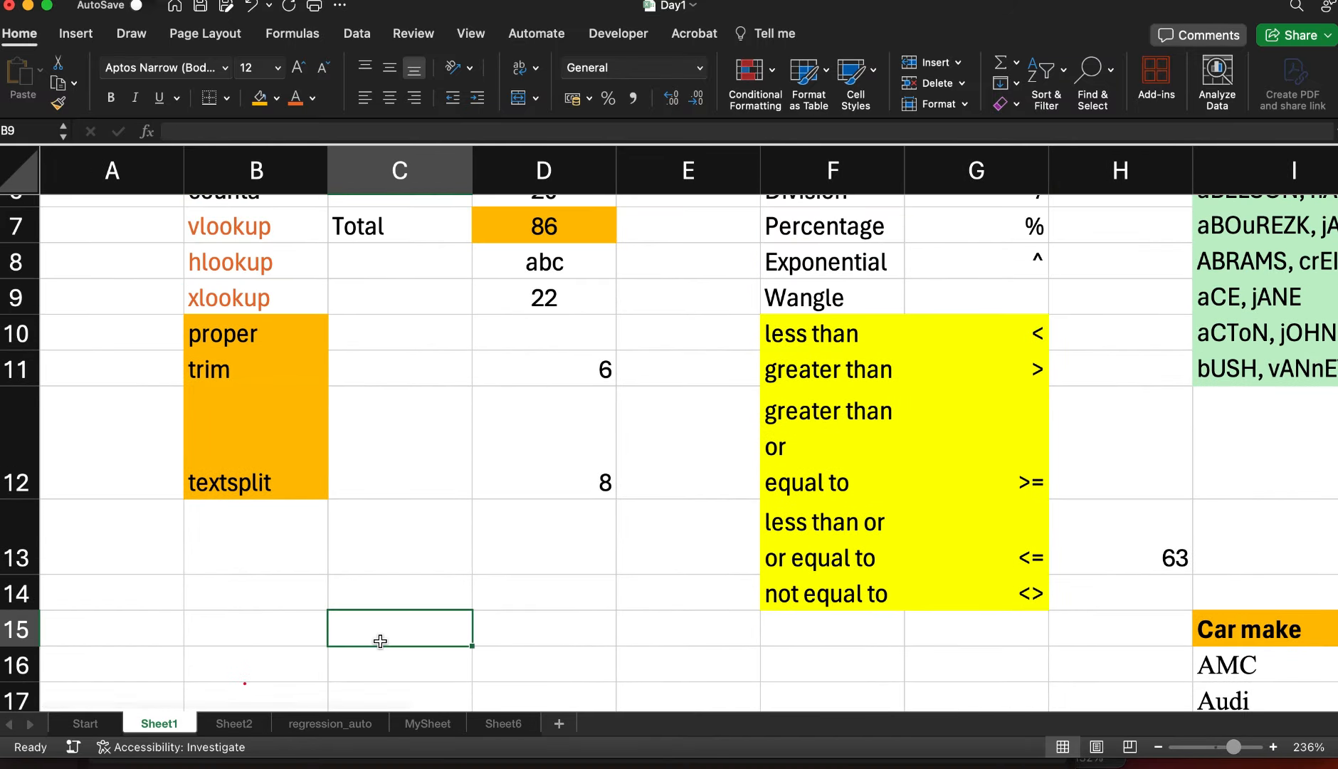
{"action": "scroll", "coordinate": [449, 669], "scroll_direction": "down", "scroll_amount": 1}
{"action": "left_click", "coordinate": [399, 652]}
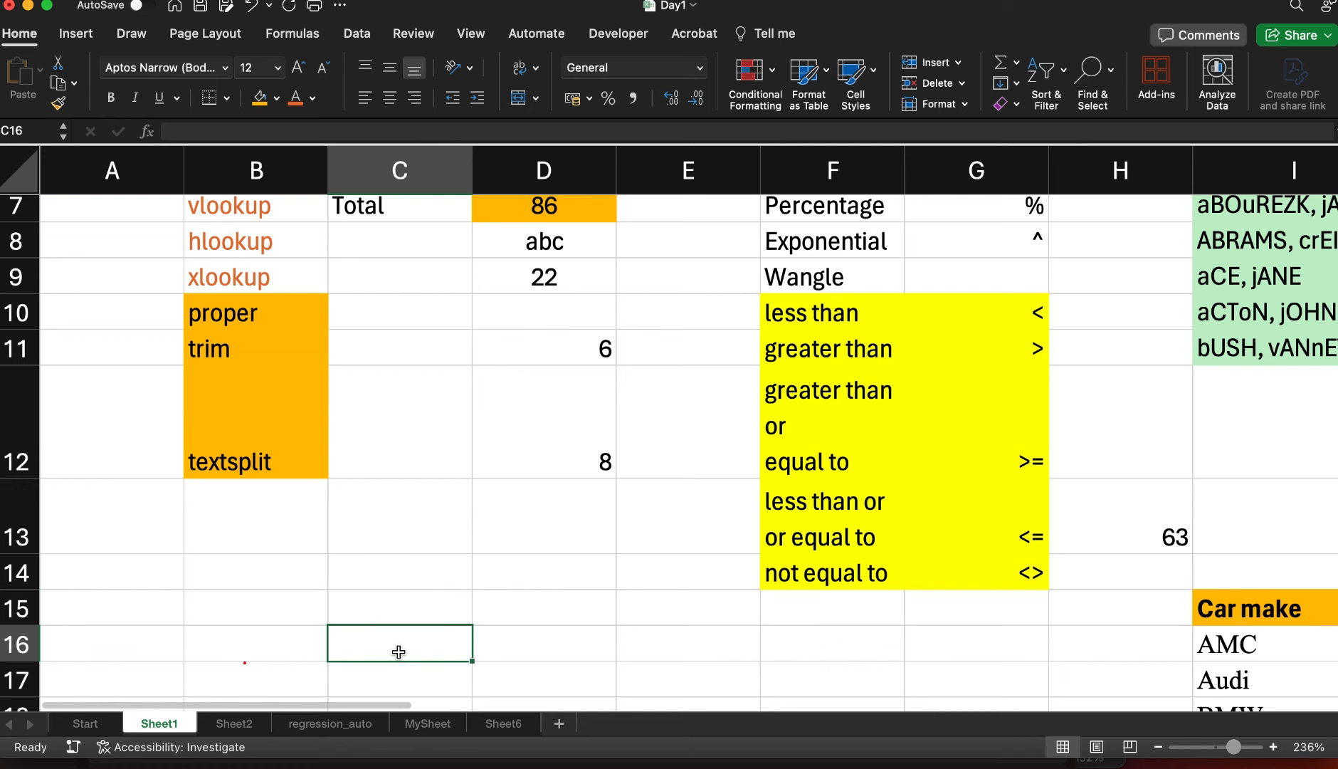
{"action": "type", "text": "BM"}
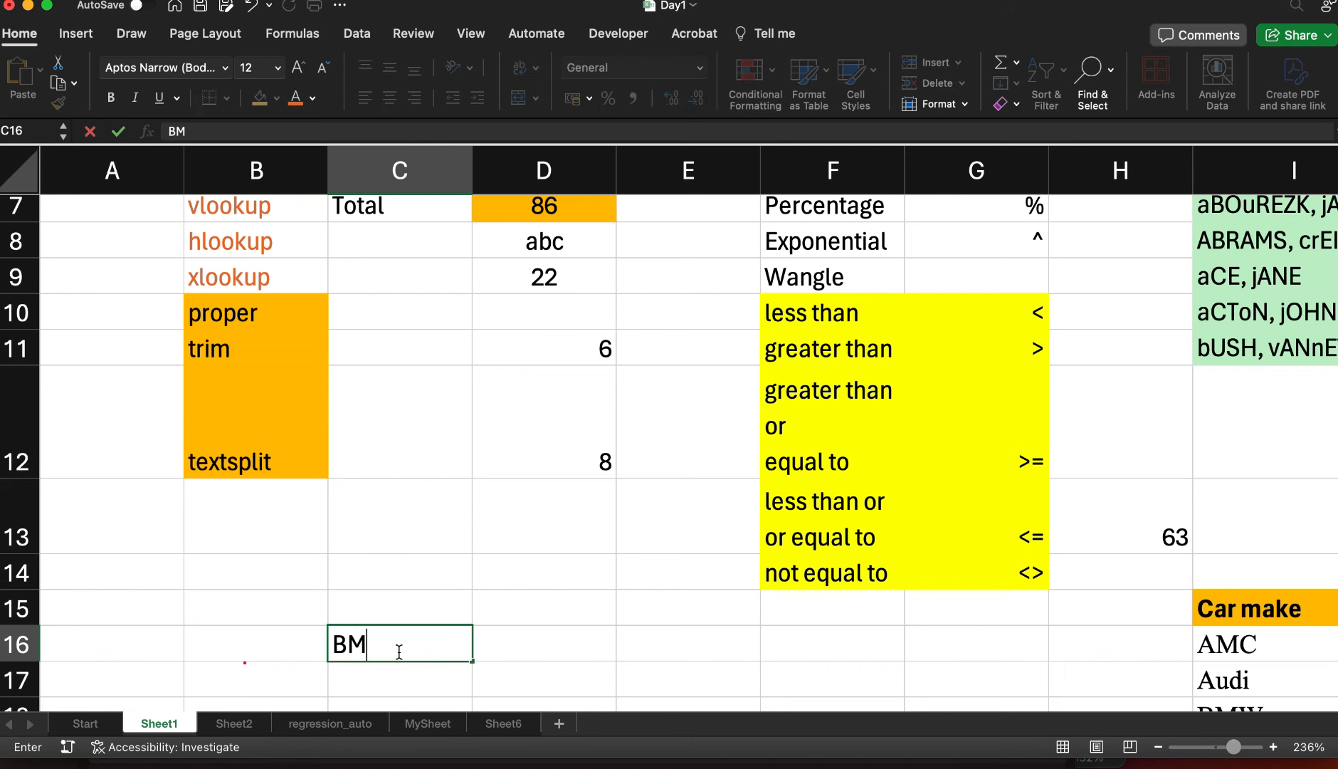
{"action": "type", "text": "W"}
{"action": "key", "text": "Return"}
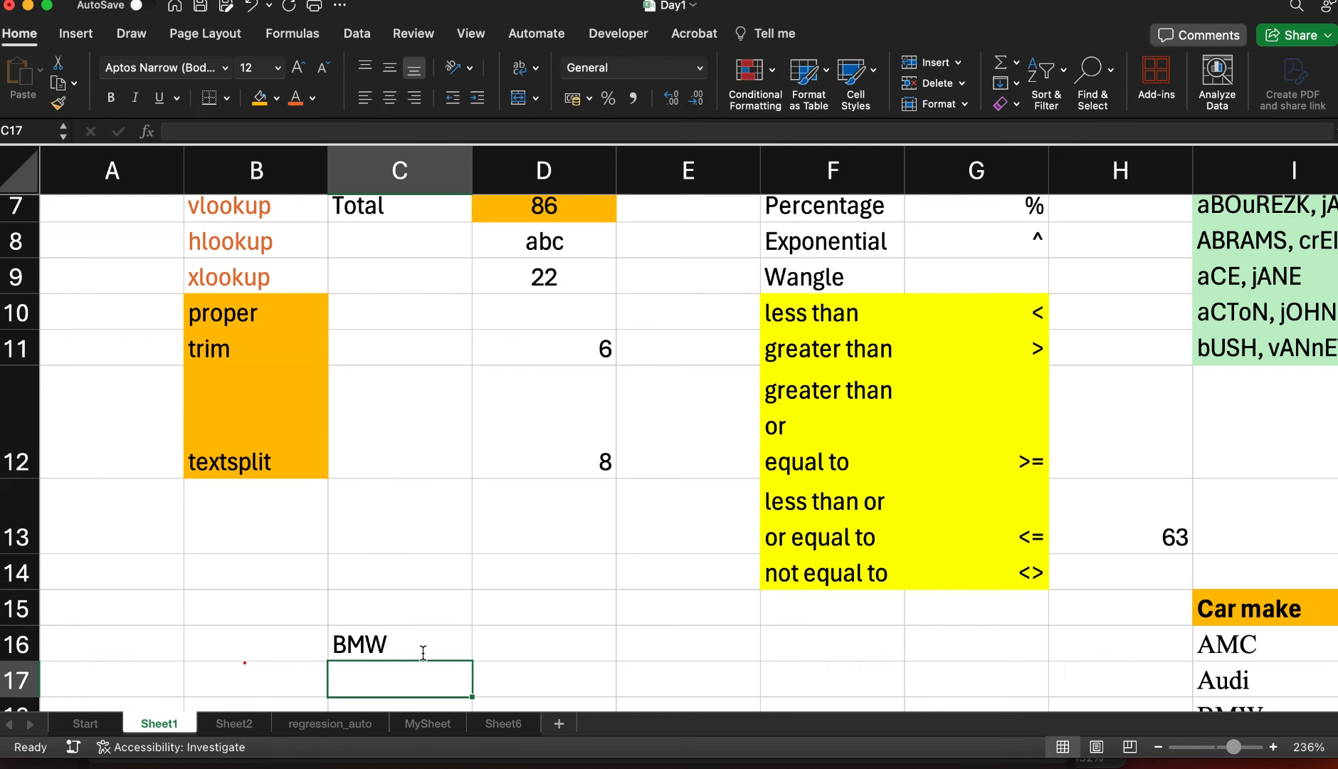
Start a VLOOKUP formula in cell D16 with C16 as the lookup value
{"action": "left_click", "coordinate": [509, 650]}
{"action": "scroll", "coordinate": [509, 650], "scroll_direction": "up", "scroll_amount": 4}
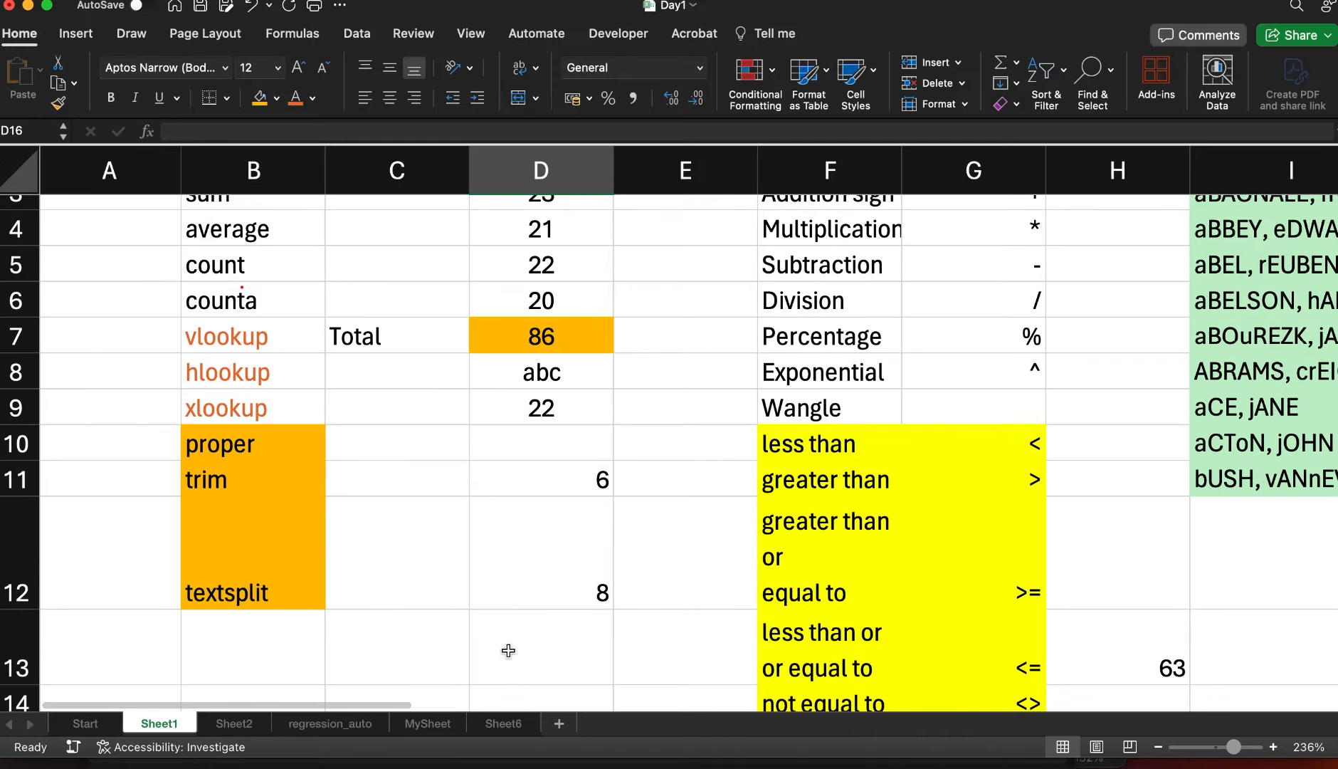
{"action": "scroll", "coordinate": [509, 650], "scroll_direction": "down", "scroll_amount": 10}
{"action": "scroll", "coordinate": [508, 650], "scroll_direction": "right", "scroll_amount": 1}
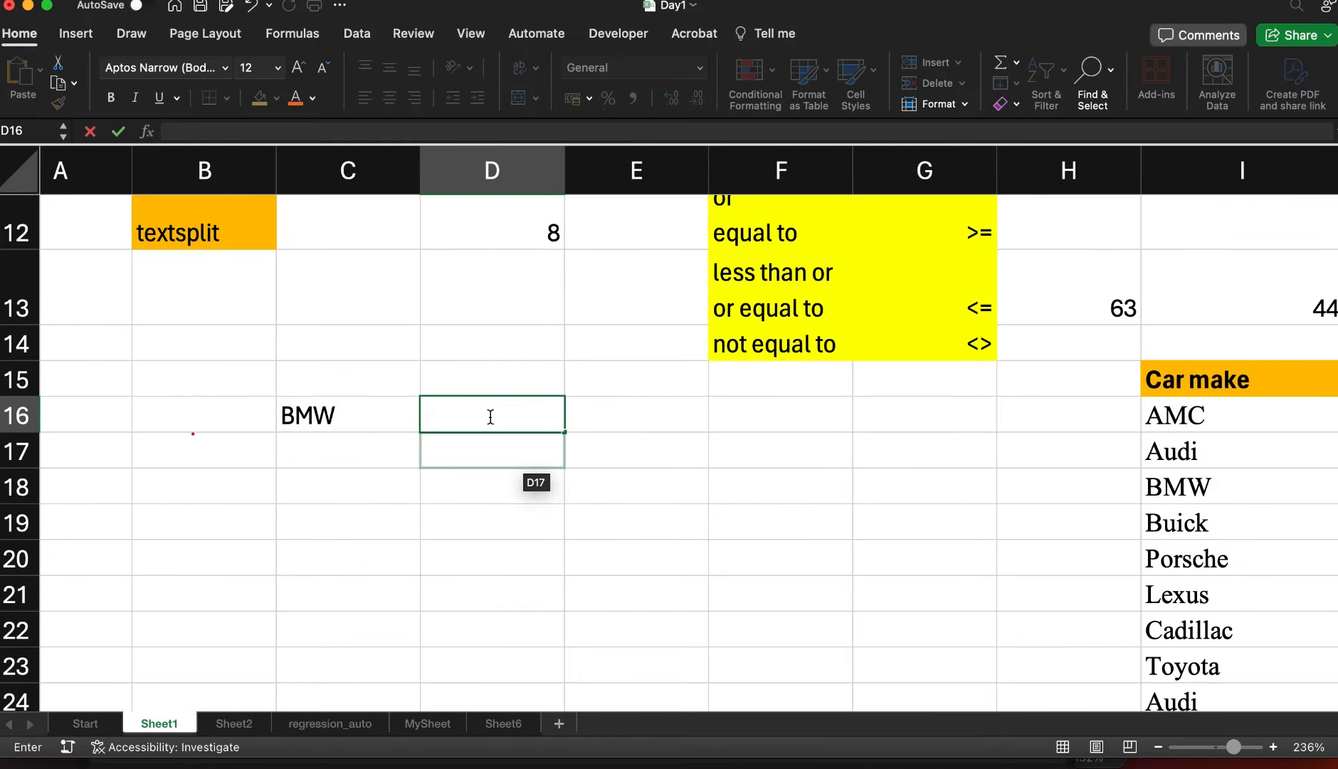
{"action": "type", "text": "=vloo"}
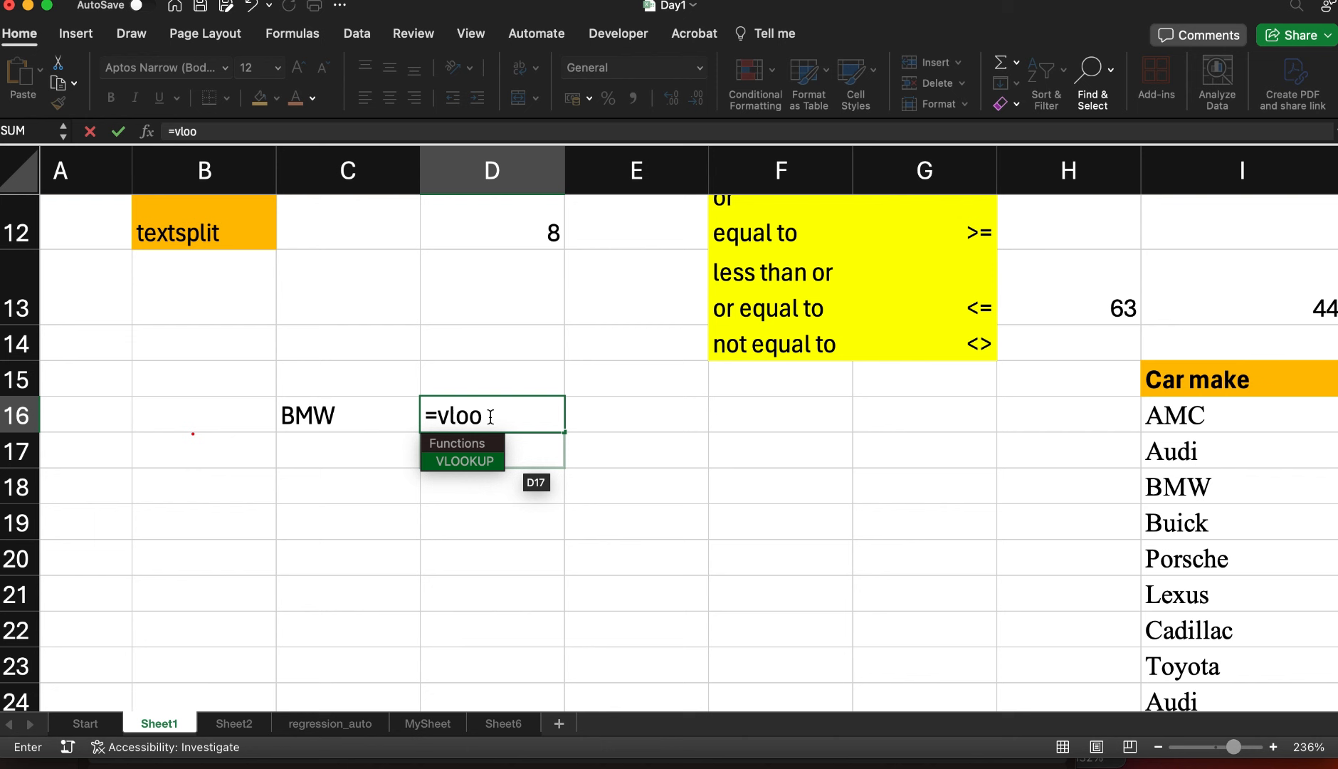
{"action": "key", "text": "Tab"}
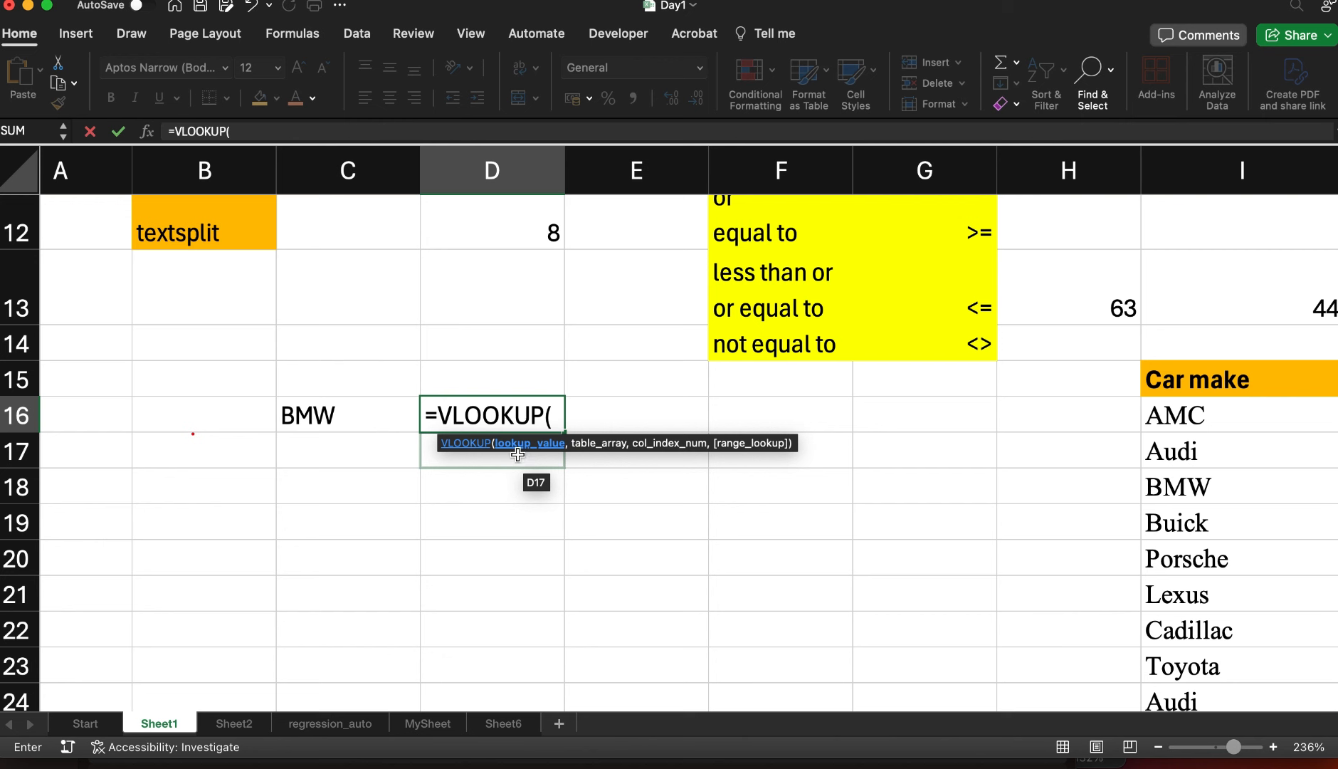
{"action": "left_click", "coordinate": [343, 416]}
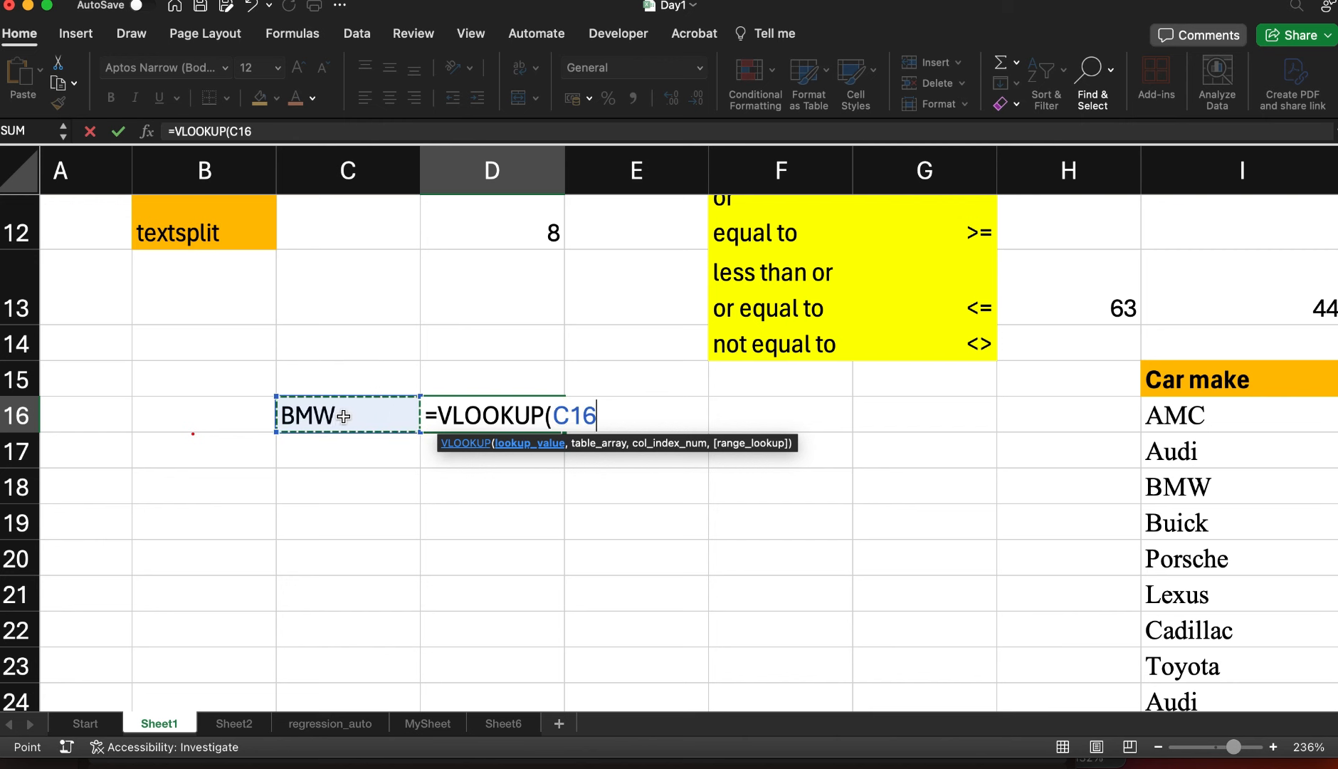
{"action": "type", "text": ","}
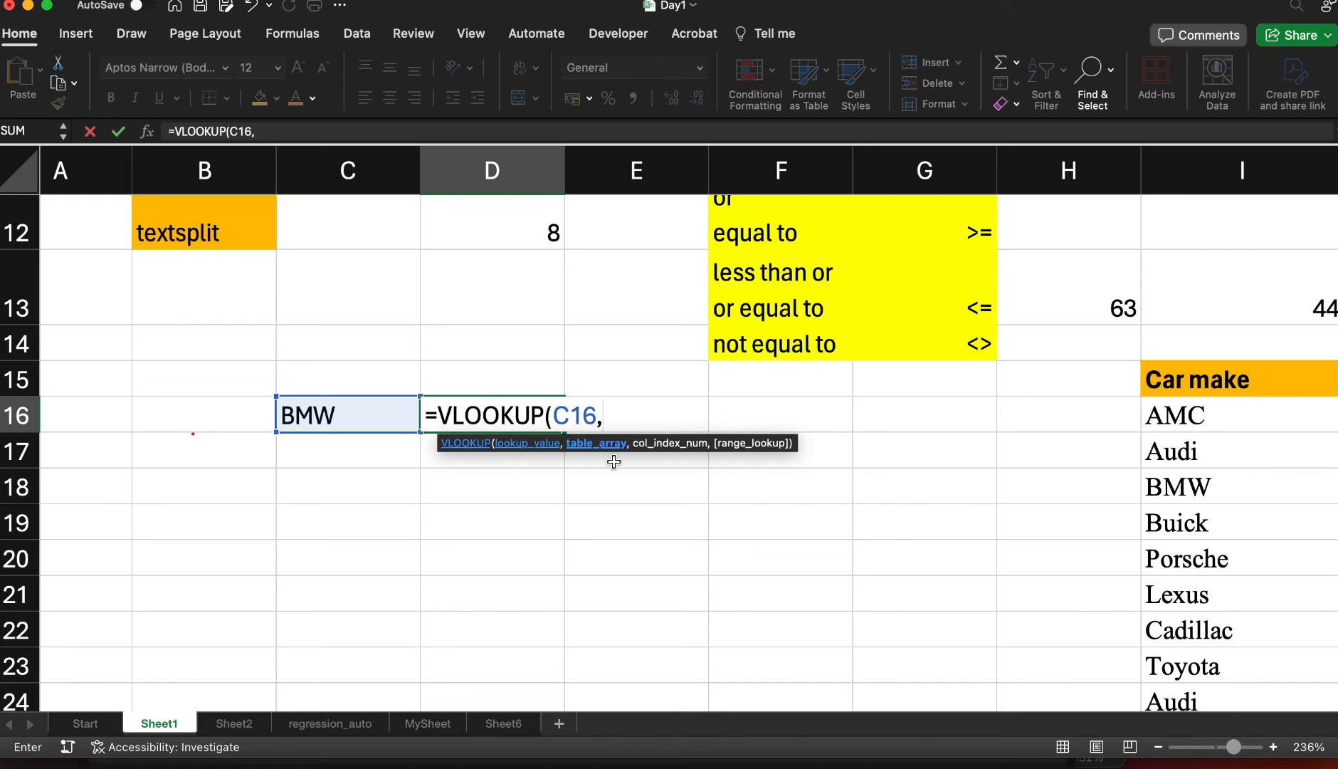
Set the VLOOKUP table array to I16:J30, covering the vertical car make and mpg data without its headers
{"action": "scroll", "coordinate": [1139, 484], "scroll_direction": "right", "scroll_amount": 5}
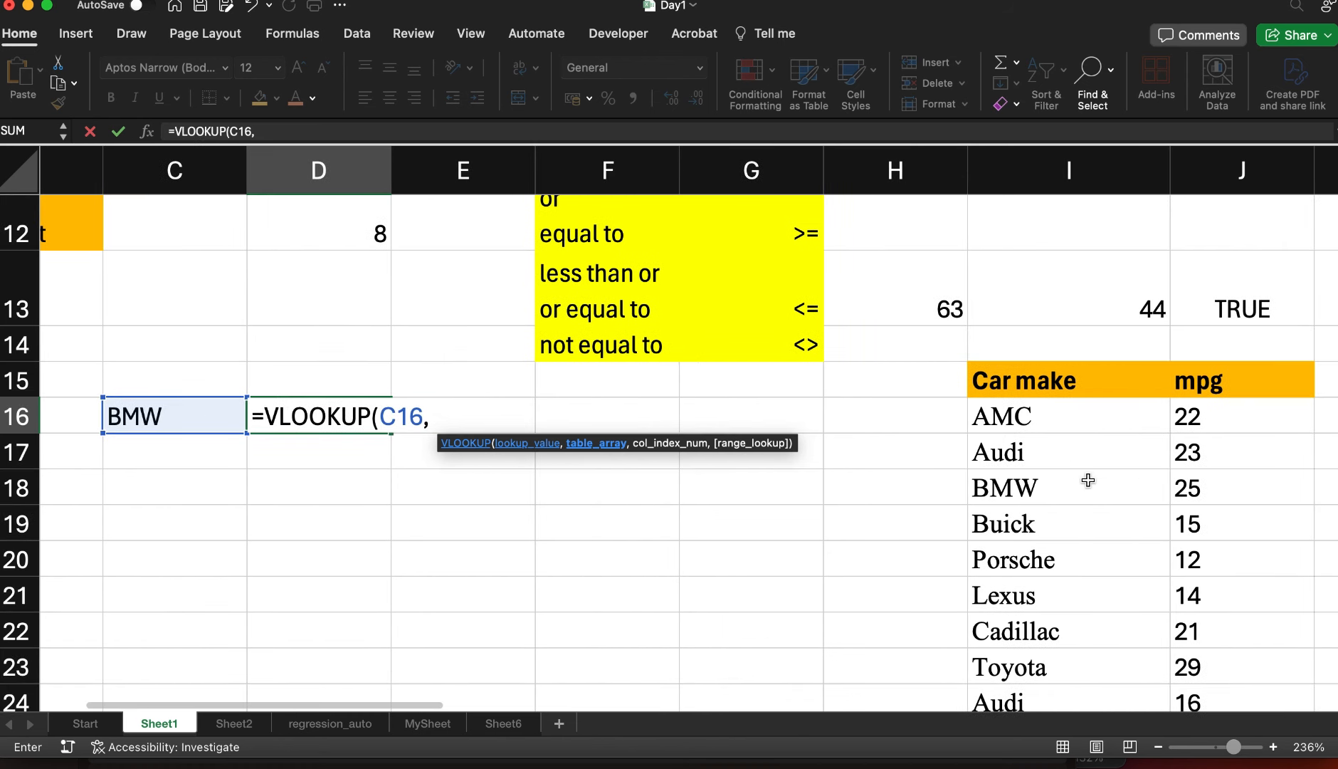
{"action": "left_click", "coordinate": [1005, 432]}
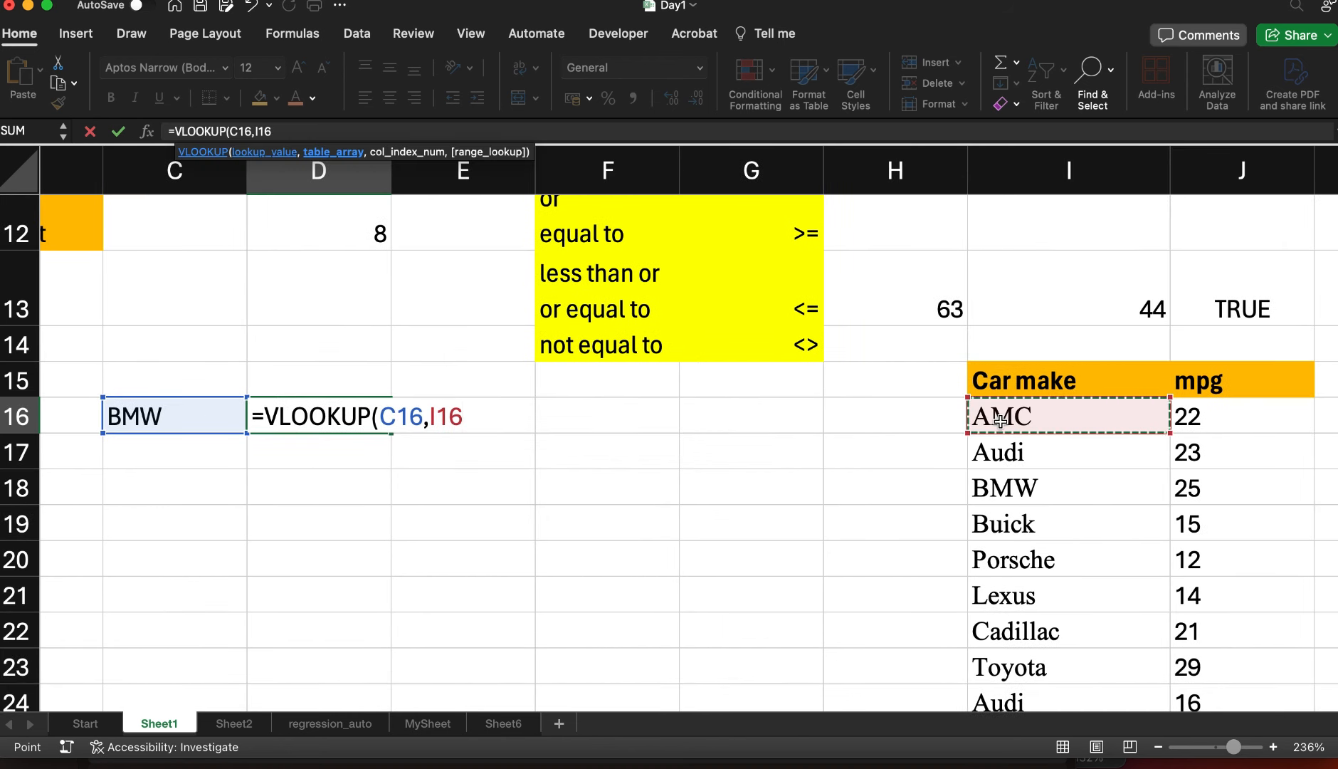
{"action": "key", "text": "shift+Right"}
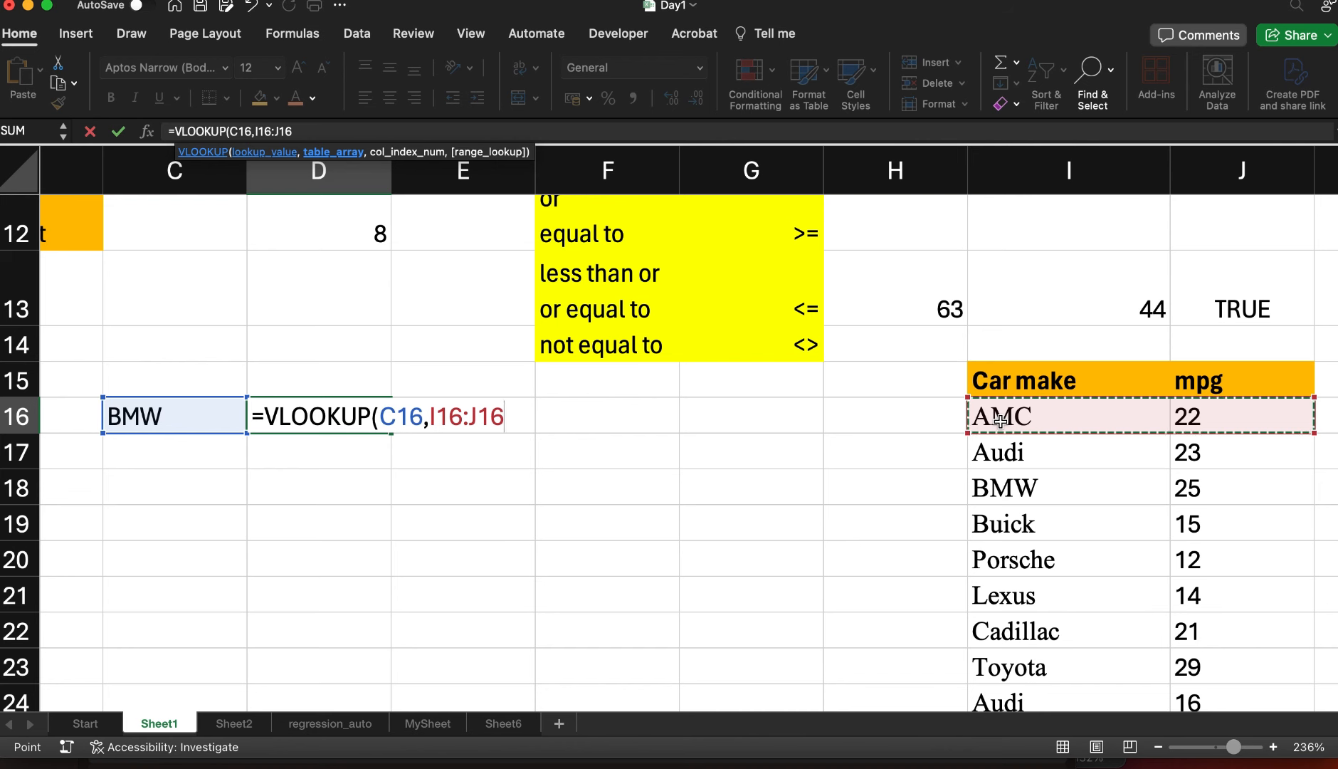
{"action": "key", "text": "ctrl+shift+Down"}
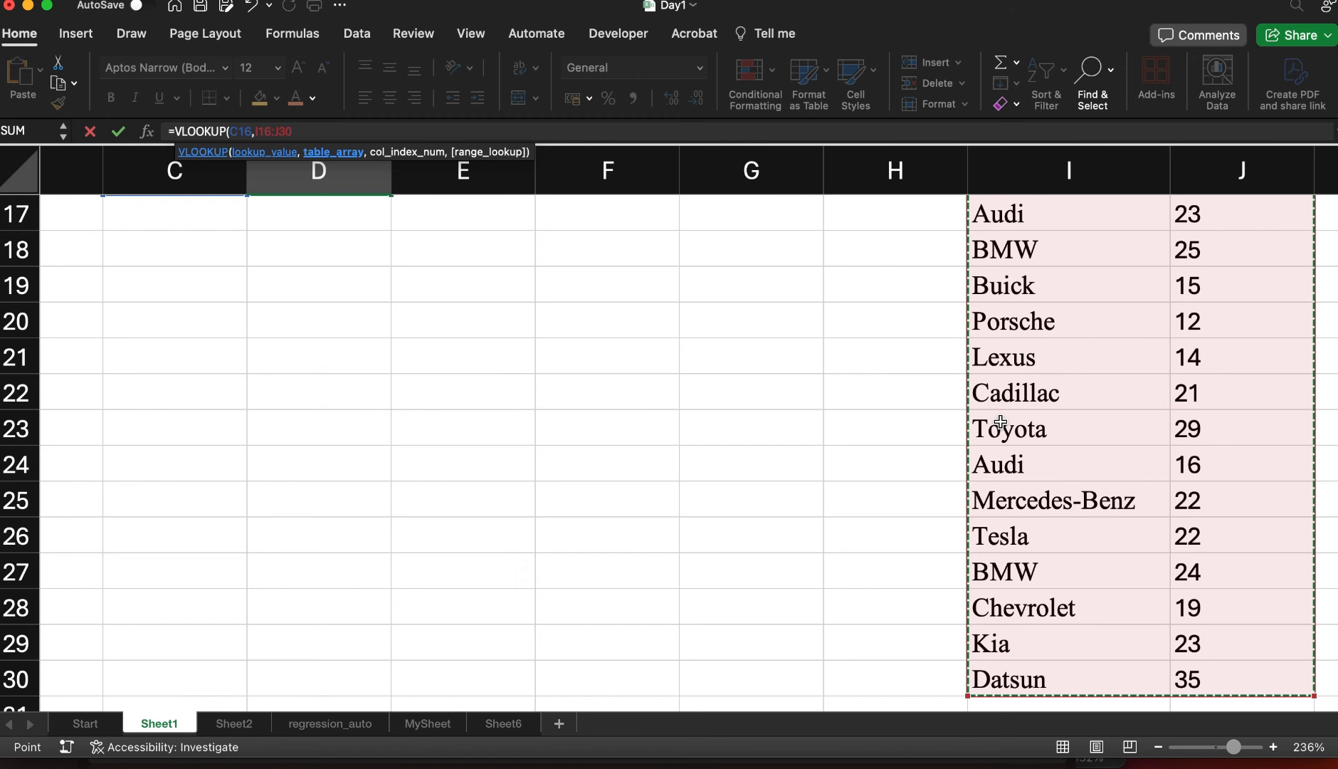
{"action": "type", "text": ","}
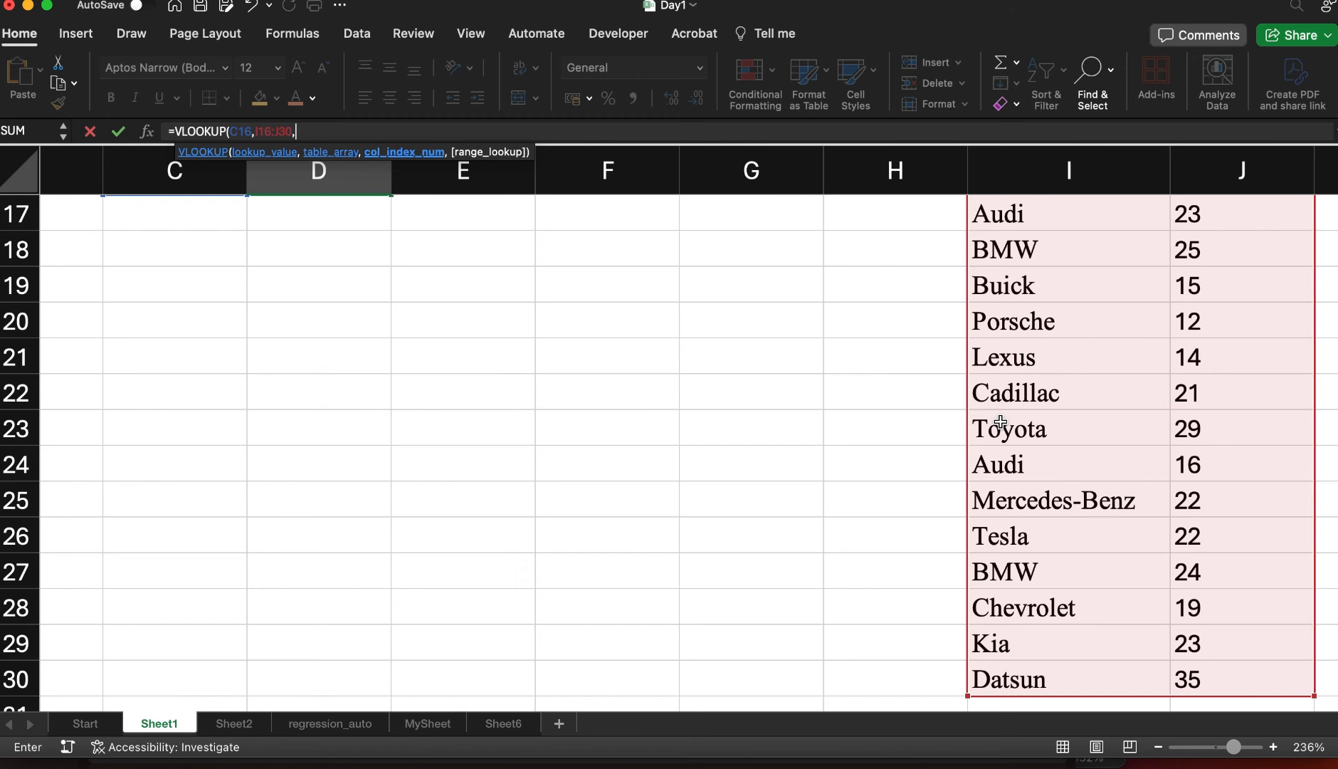
Complete the VLOOKUP formula with column index 2 and the FALSE - Exact match option
{"action": "scroll", "coordinate": [767, 324], "scroll_direction": "up", "scroll_amount": 8}
{"action": "scroll", "coordinate": [764, 320], "scroll_direction": "down", "scroll_amount": 3}
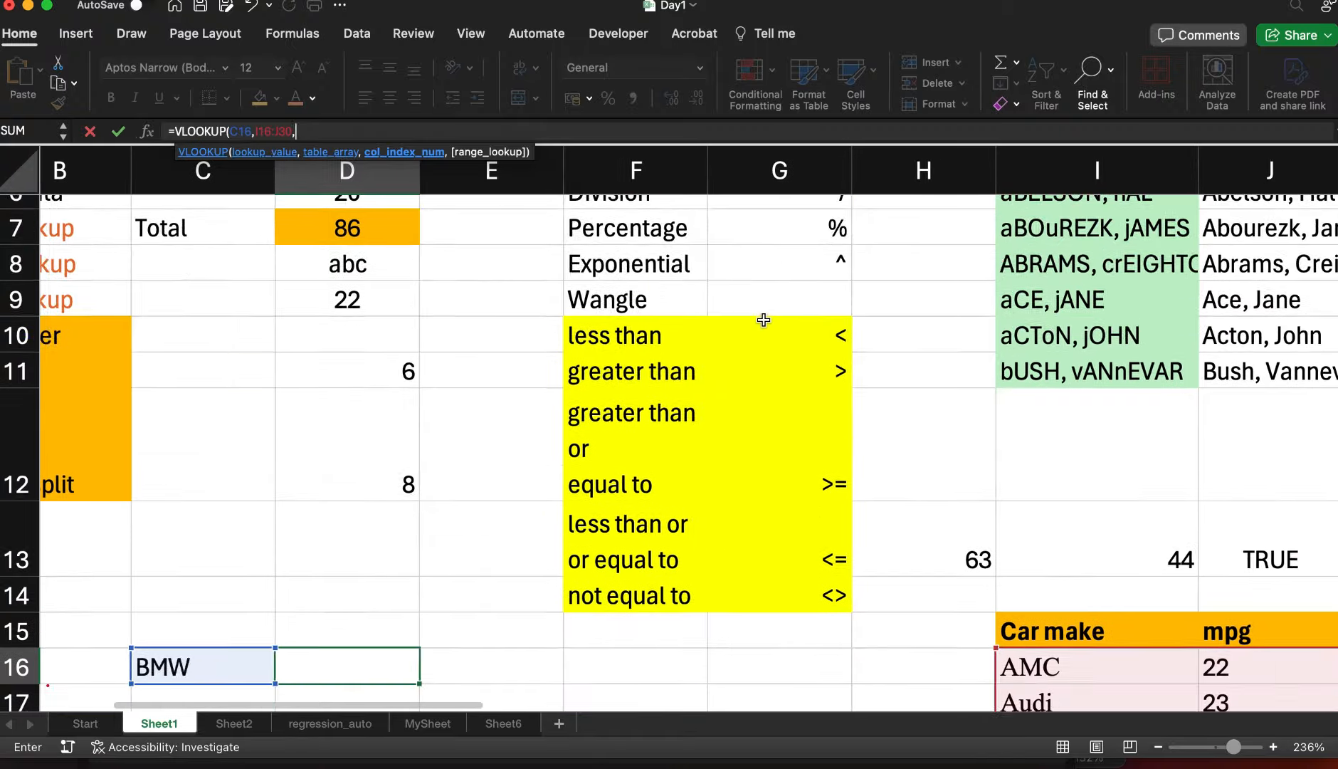
{"action": "scroll", "coordinate": [764, 320], "scroll_direction": "down", "scroll_amount": 5}
{"action": "scroll", "coordinate": [764, 321], "scroll_direction": "up", "scroll_amount": 1}
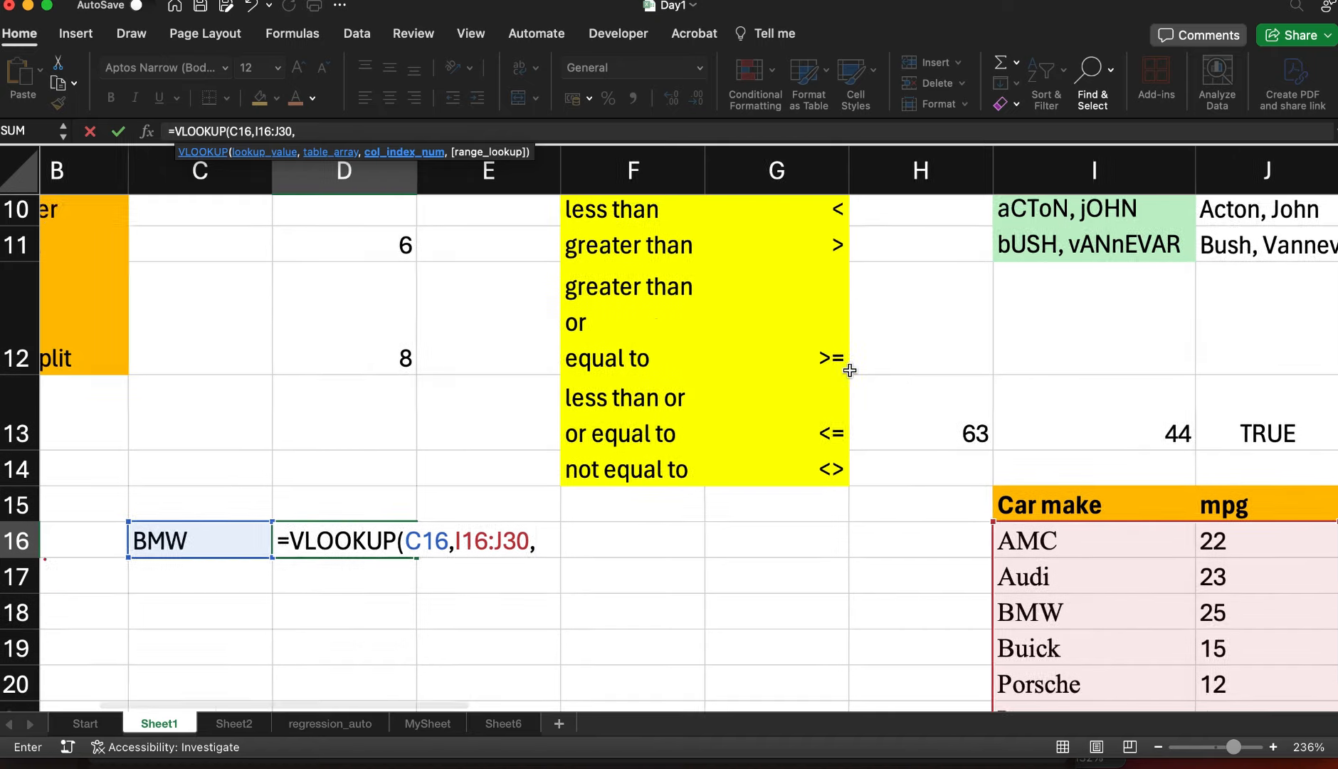
{"action": "scroll", "coordinate": [851, 363], "scroll_direction": "down", "scroll_amount": 1}
{"action": "scroll", "coordinate": [851, 363], "scroll_direction": "right", "scroll_amount": 2}
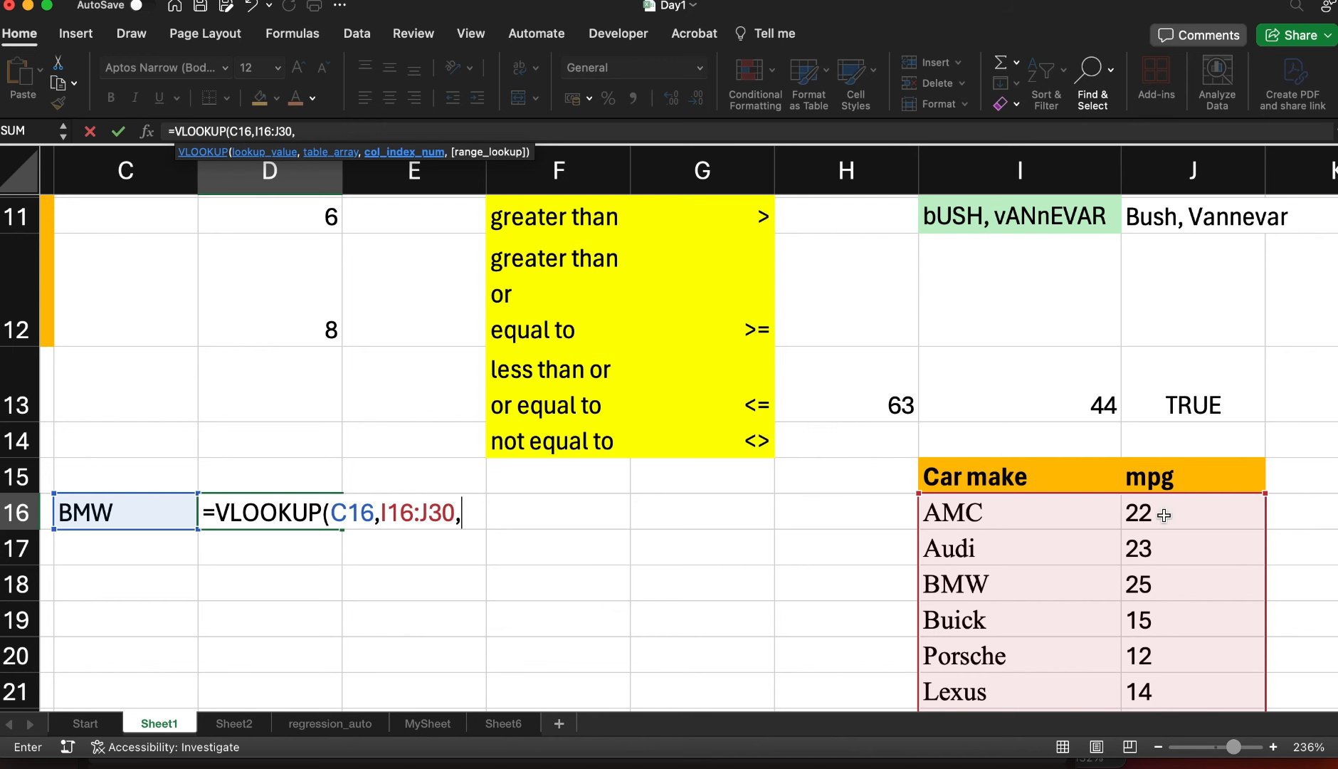
{"action": "type", "text": "2"}
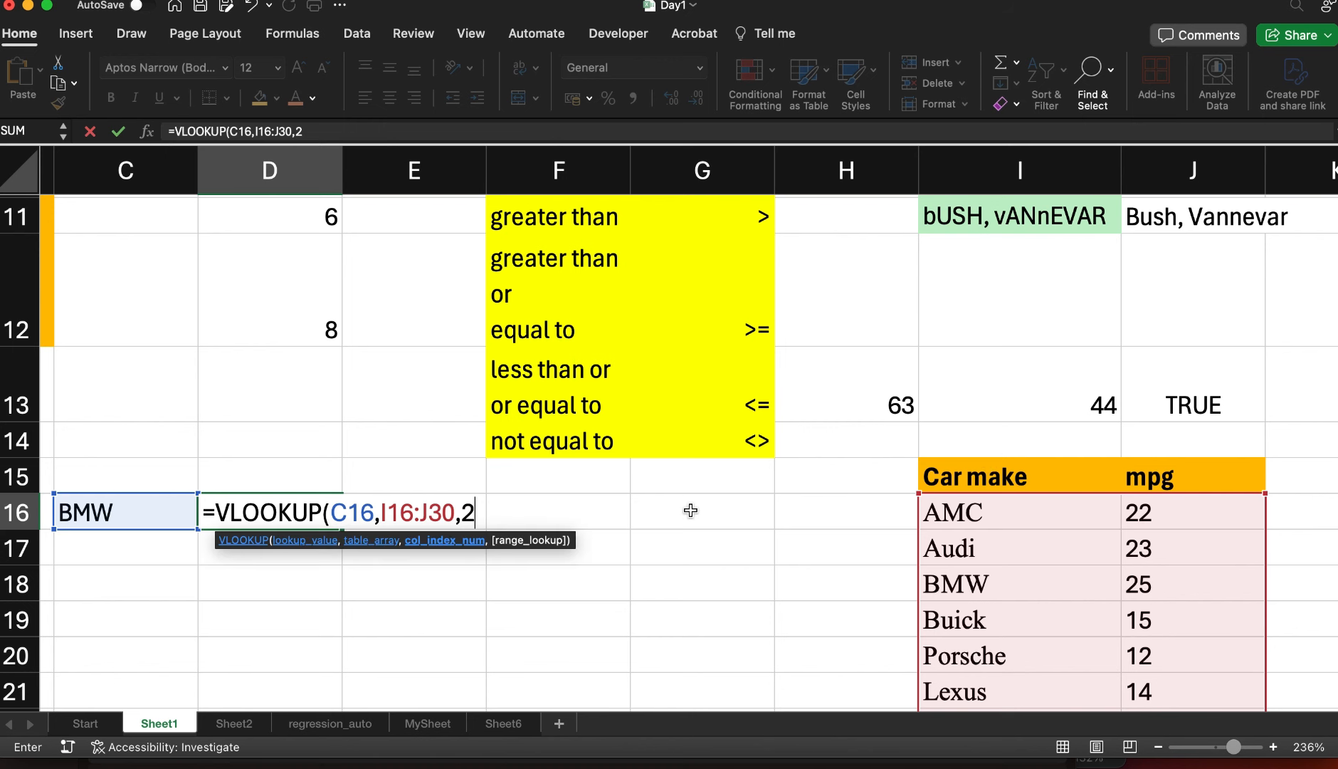
{"action": "type", "text": ","}
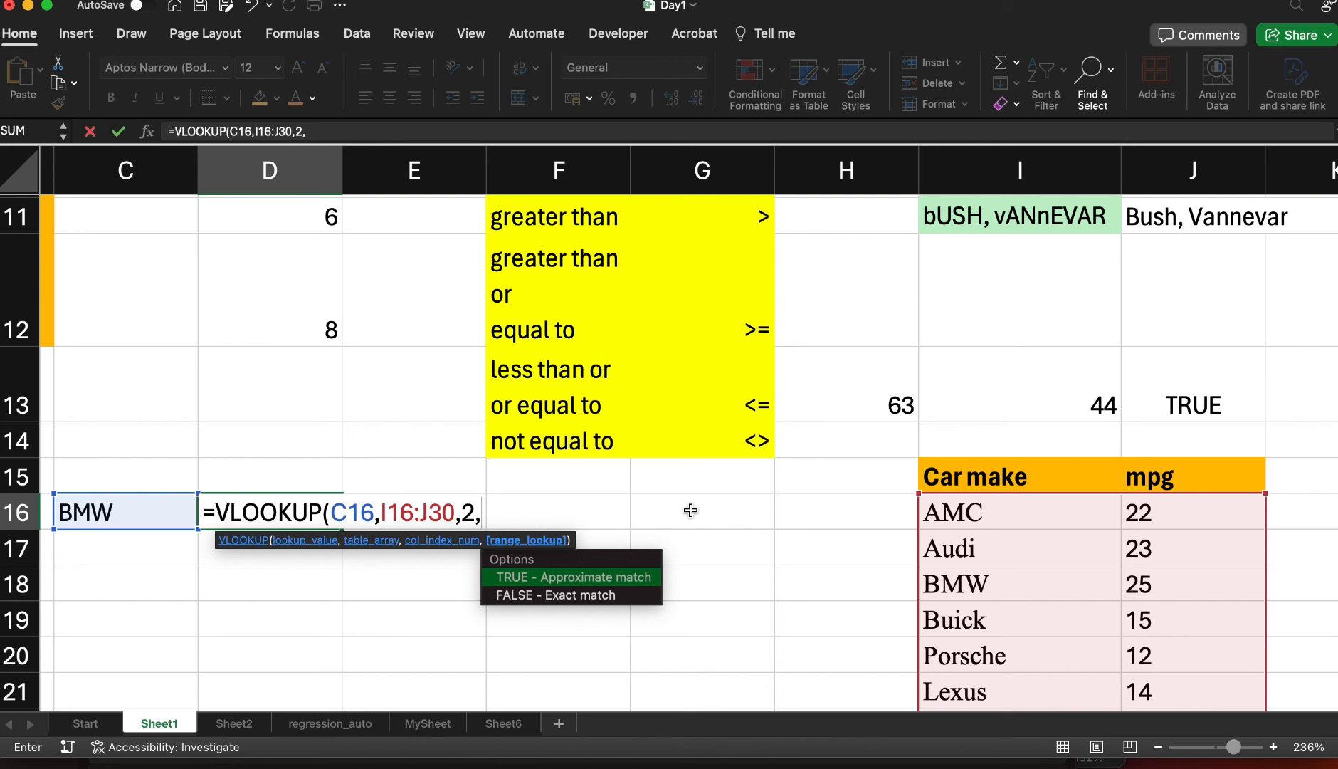
{"action": "key", "text": "Down"}
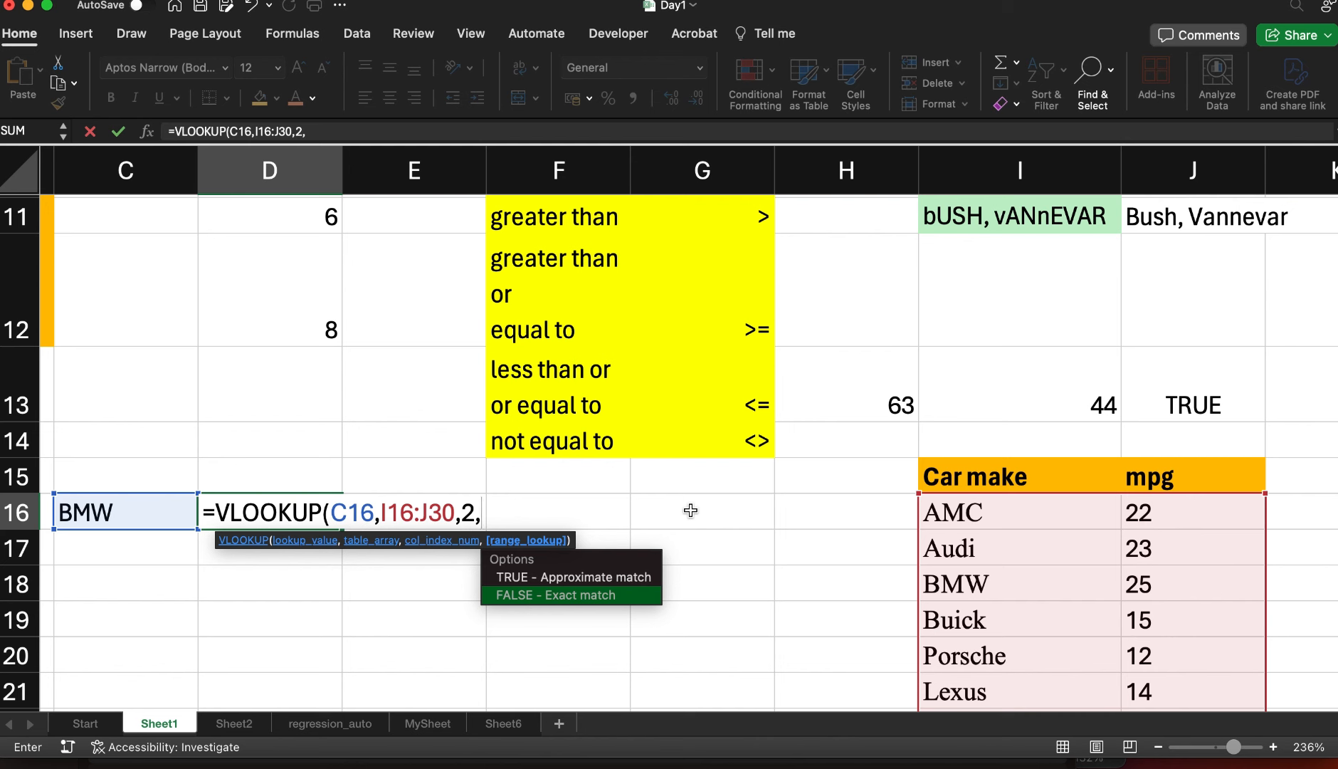
{"action": "key", "text": "Return"}
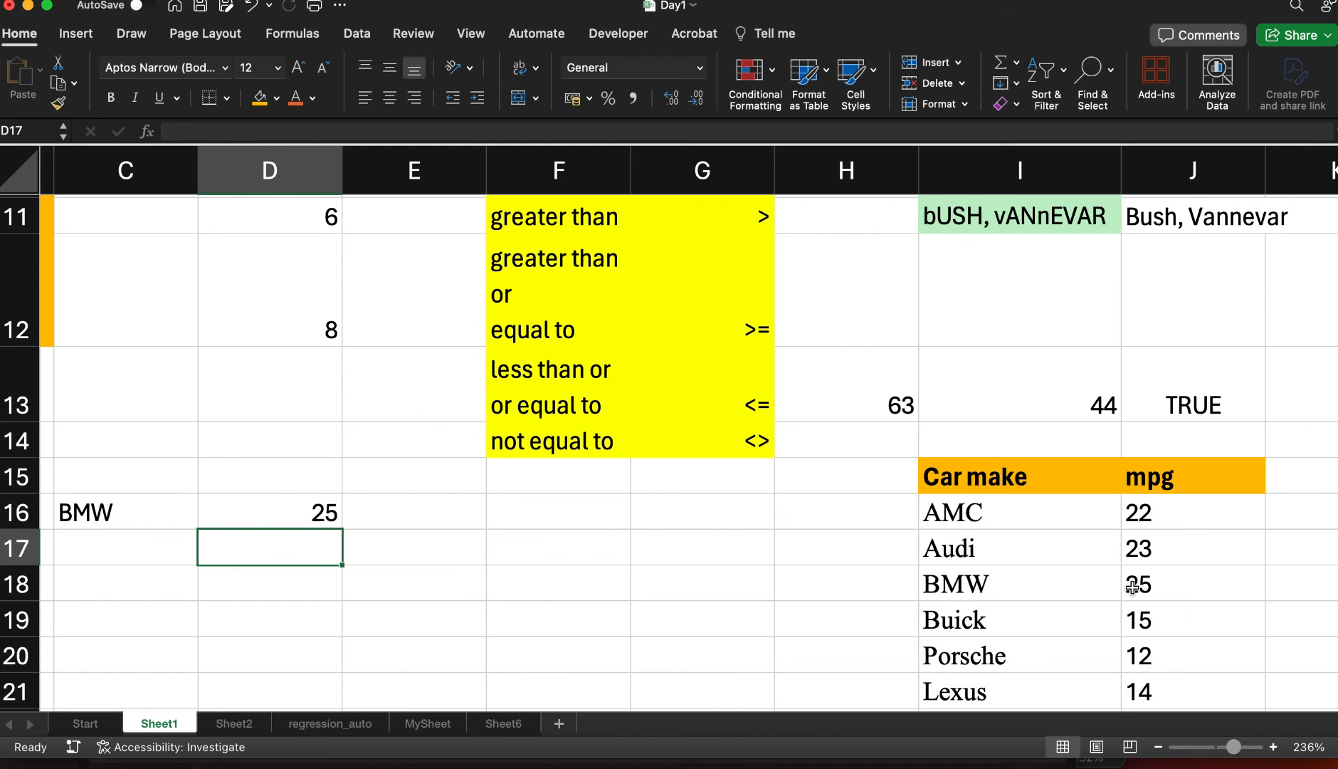
Start an HLOOKUP formula in cell C17 with C16 as the lookup value
{"action": "scroll", "coordinate": [1133, 586], "scroll_direction": "left", "scroll_amount": 2}
{"action": "scroll", "coordinate": [1133, 586], "scroll_direction": "up", "scroll_amount": 1}
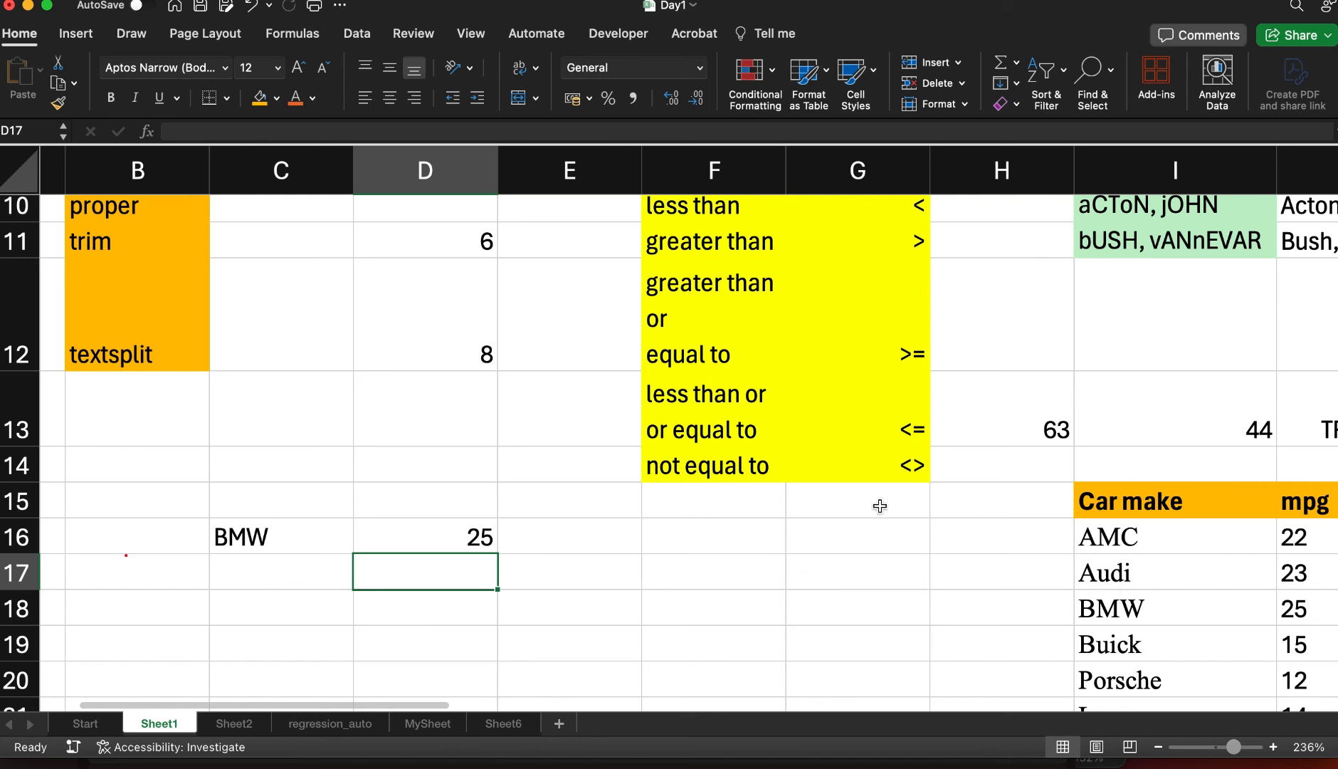
{"action": "left_click", "coordinate": [307, 569]}
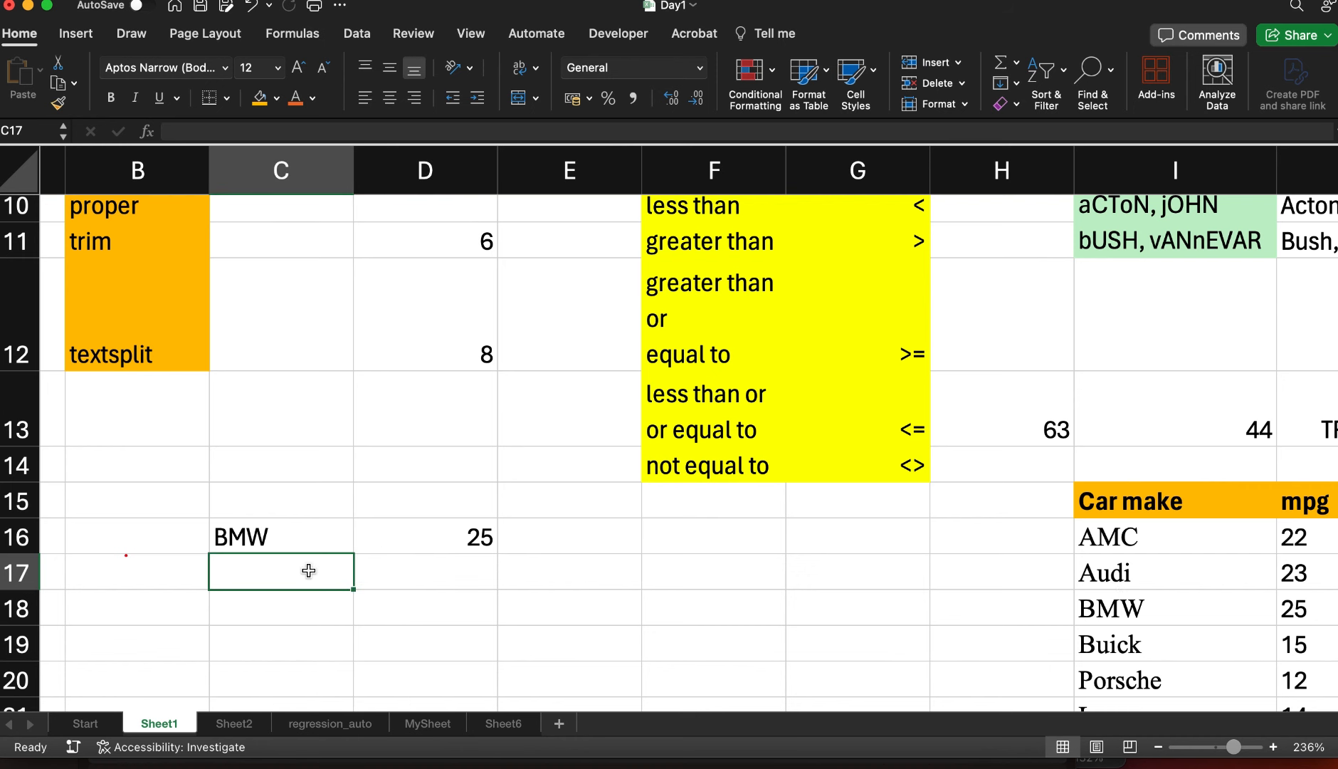
{"action": "type", "text": "h"}
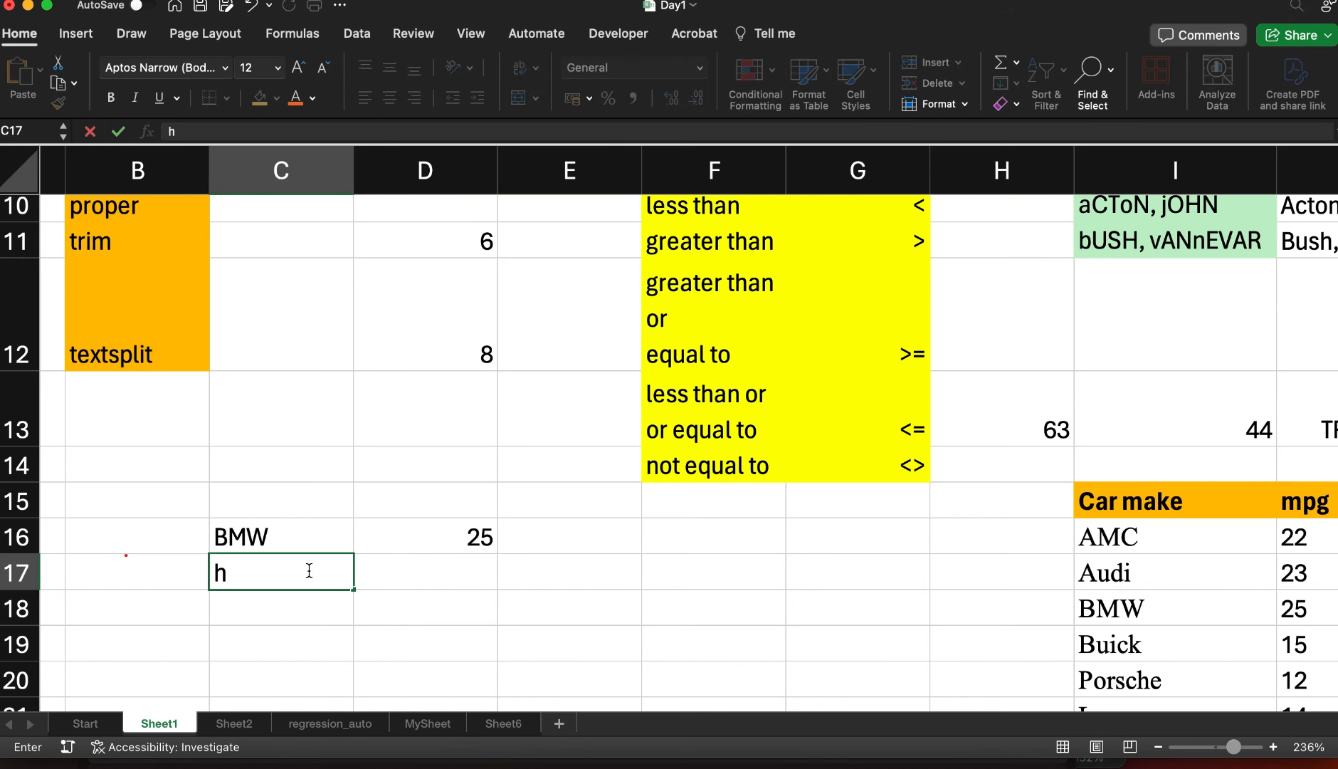
{"action": "key", "text": "BackSpace"}
{"action": "type", "text": "=hloo"}
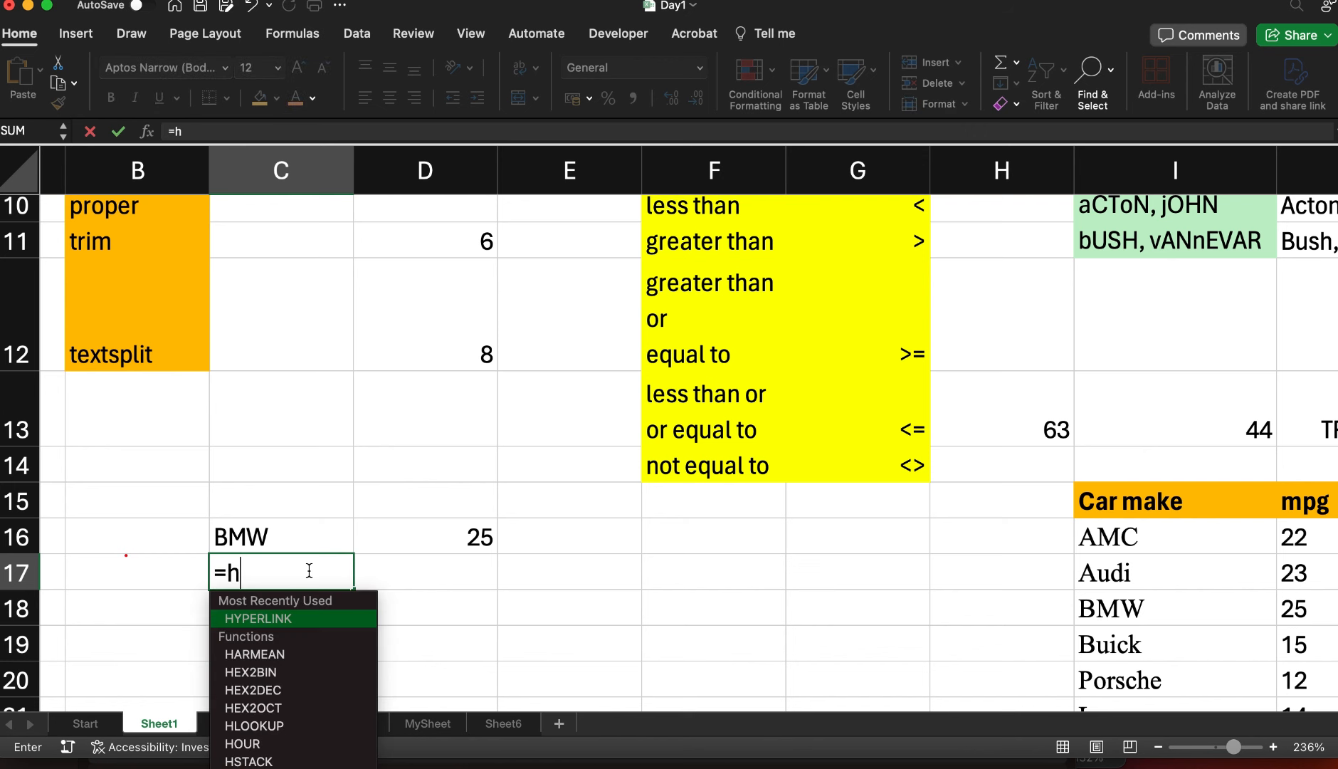
{"action": "key", "text": "Tab"}
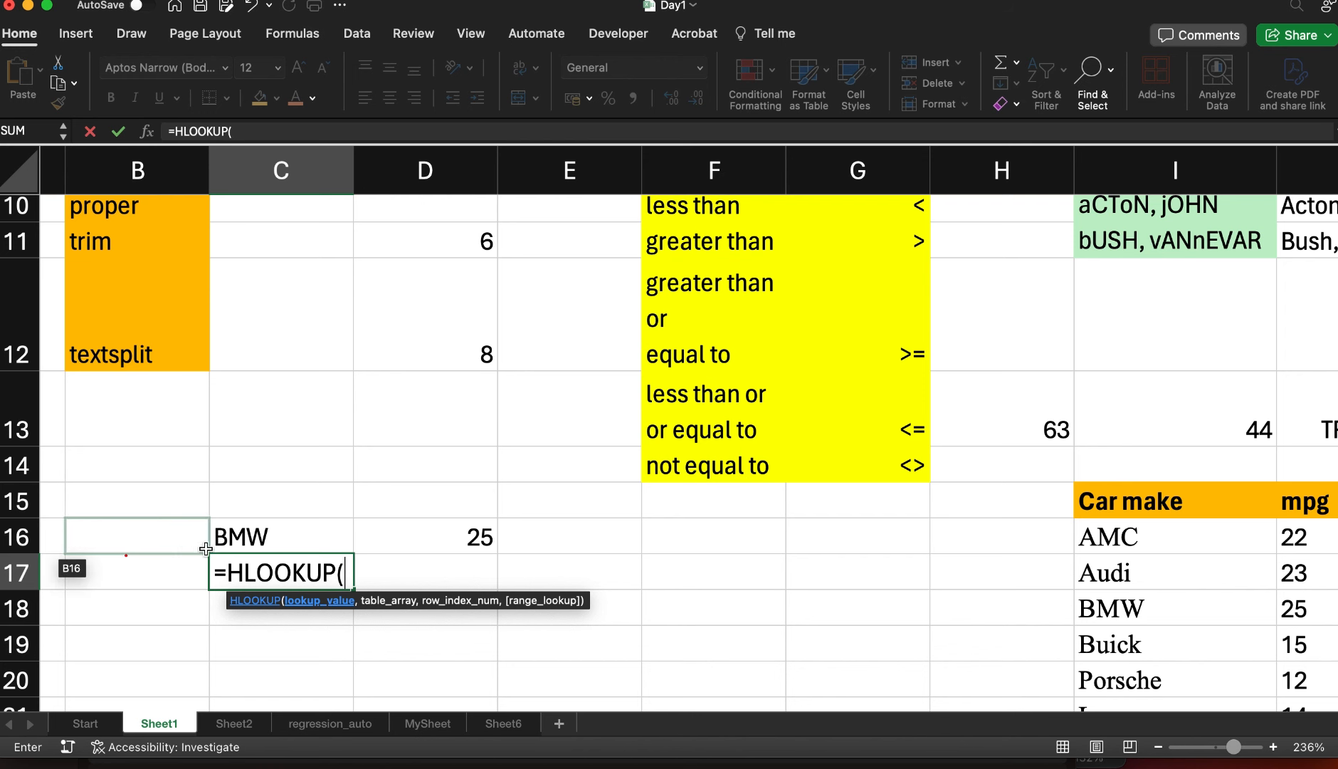
{"action": "left_click", "coordinate": [233, 539]}
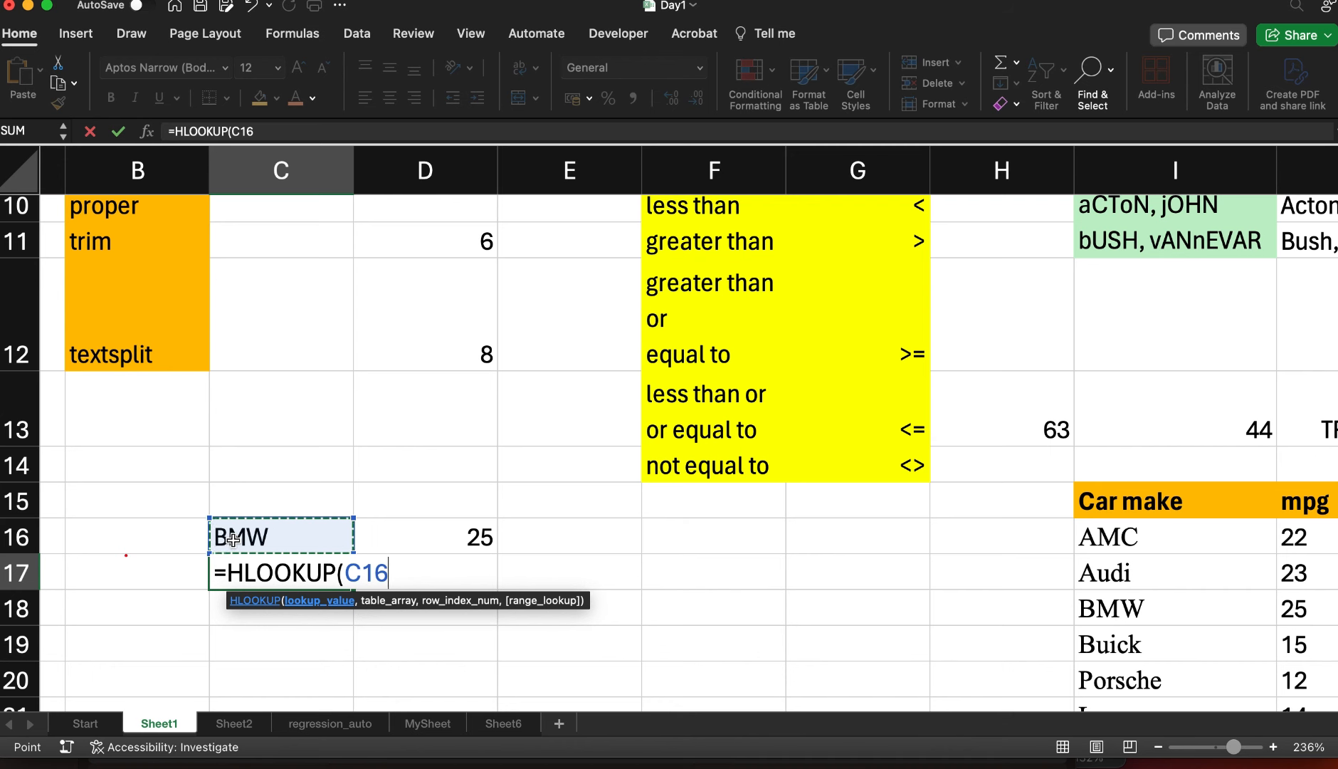
{"action": "type", "text": ","}
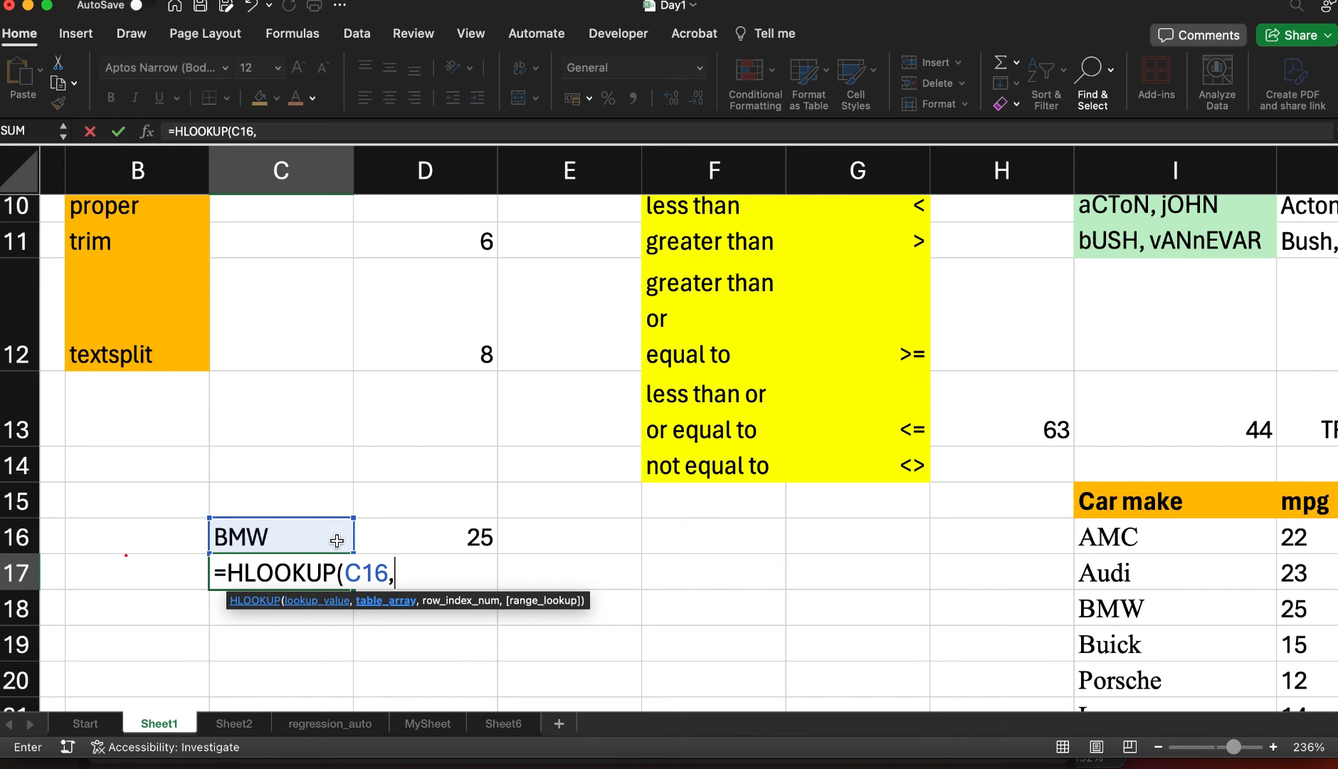
Set the HLOOKUP table array to L15:AA16, covering the horizontal Car make and mpg table
{"action": "scroll", "coordinate": [951, 533], "scroll_direction": "right", "scroll_amount": 2}
{"action": "scroll", "coordinate": [951, 532], "scroll_direction": "down", "scroll_amount": 1}
{"action": "scroll", "coordinate": [951, 532], "scroll_direction": "right", "scroll_amount": 3}
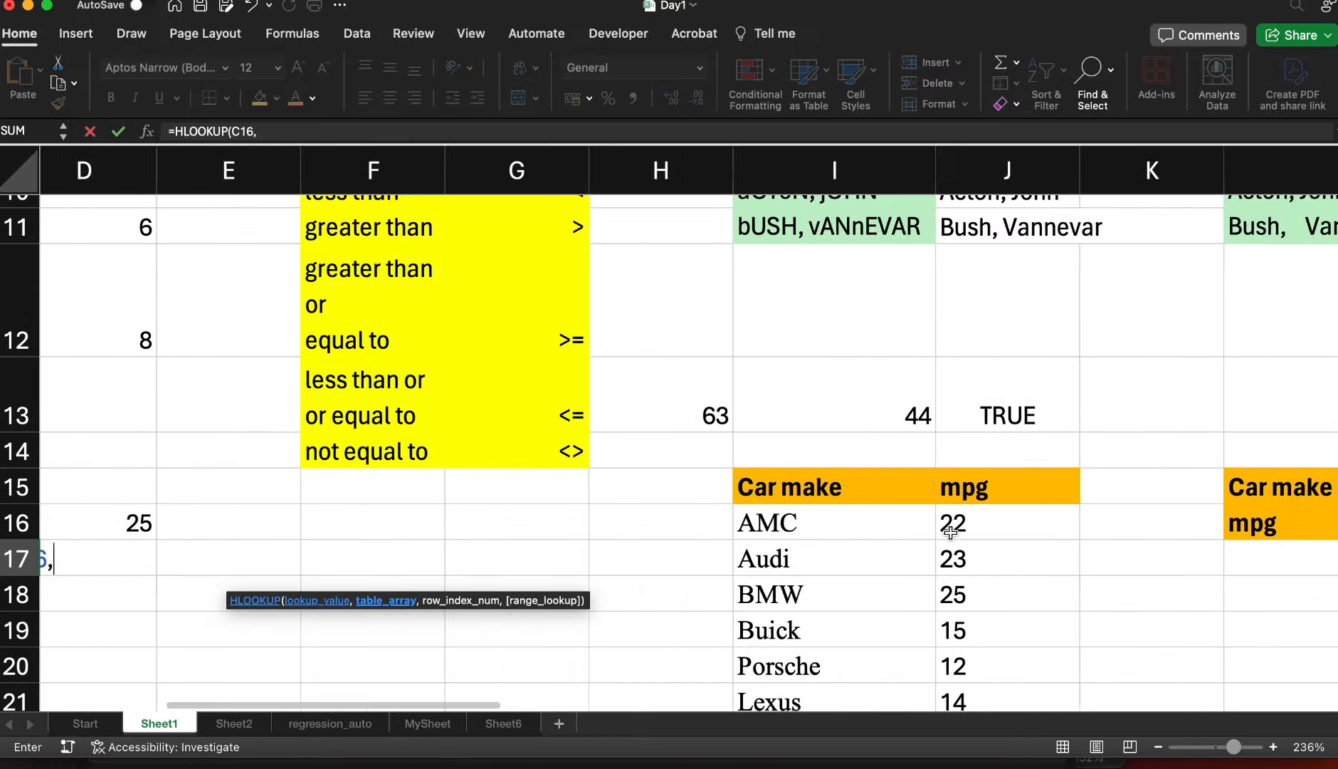
{"action": "scroll", "coordinate": [951, 533], "scroll_direction": "down", "scroll_amount": 1}
{"action": "left_click", "coordinate": [984, 422]}
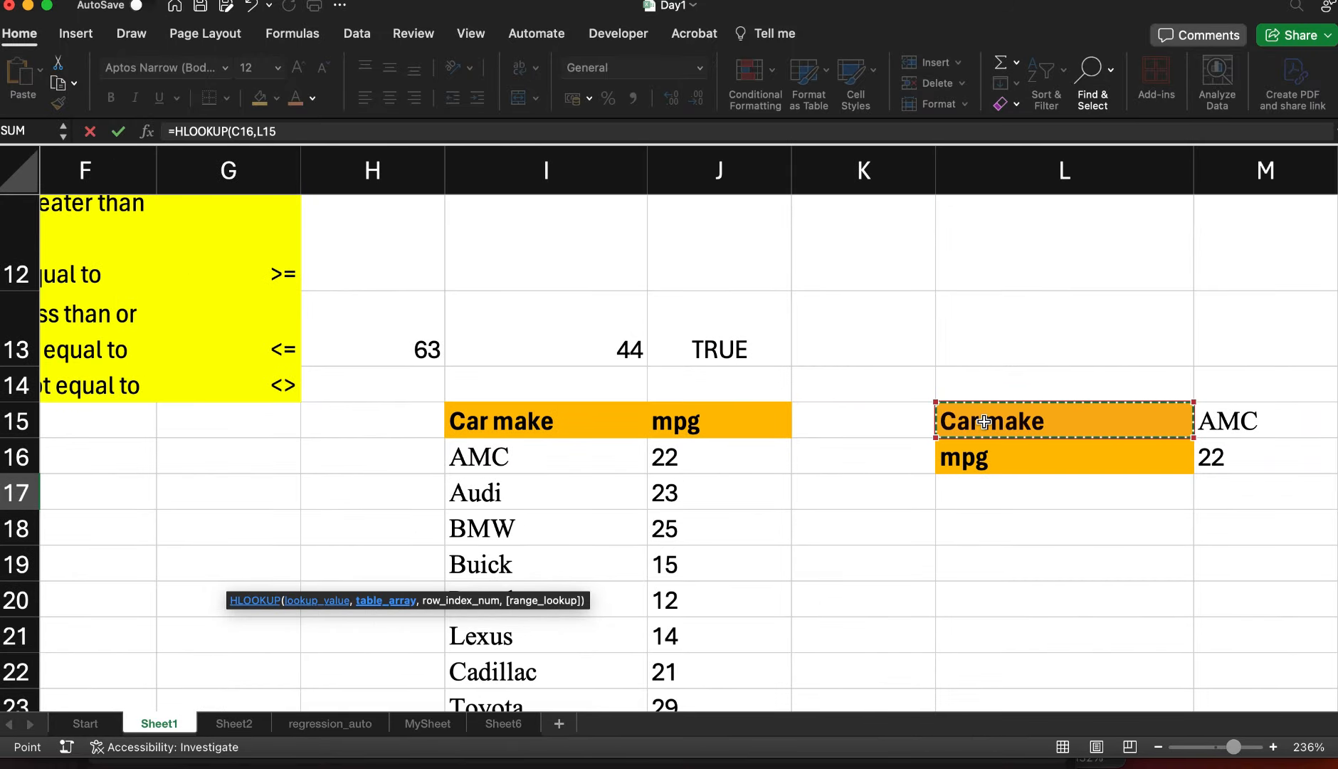
{"action": "key", "text": "shift+Down"}
{"action": "key", "text": "super+shift+Right"}
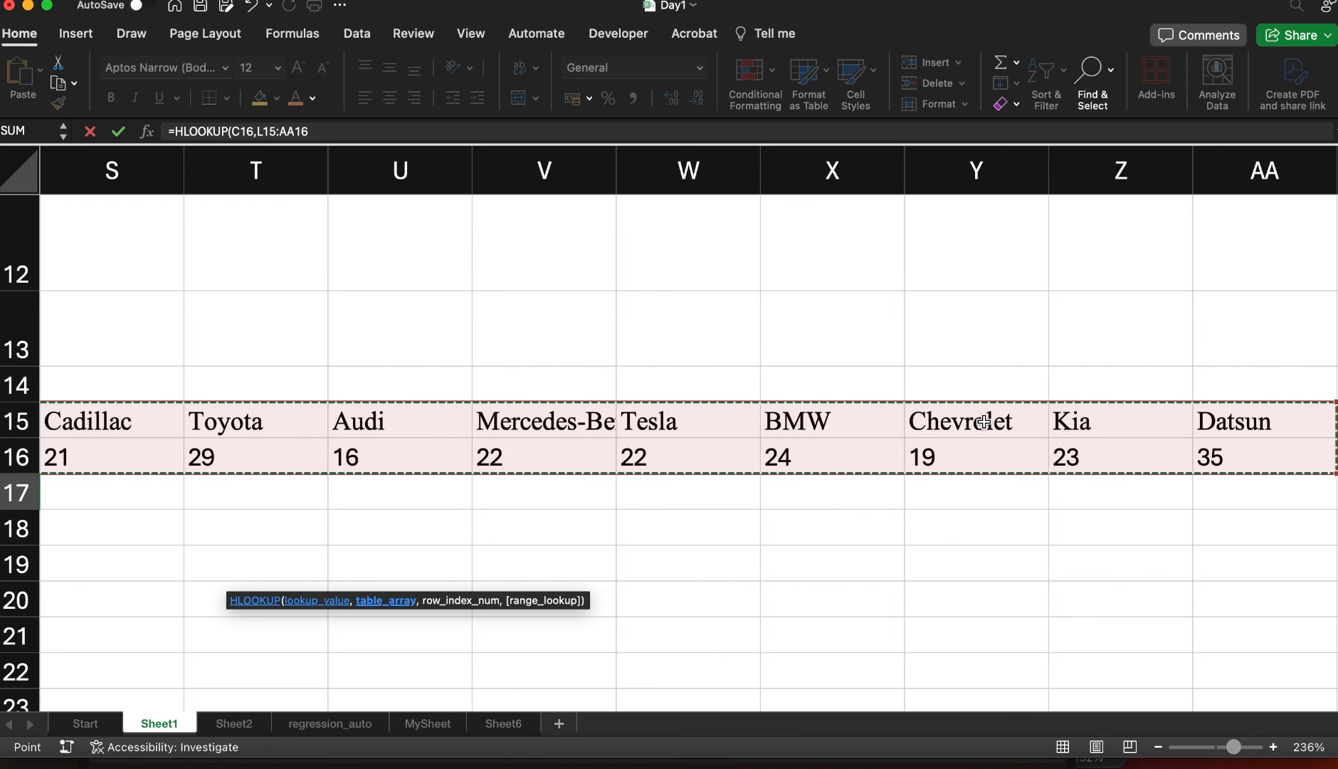
{"action": "type", "text": ","}
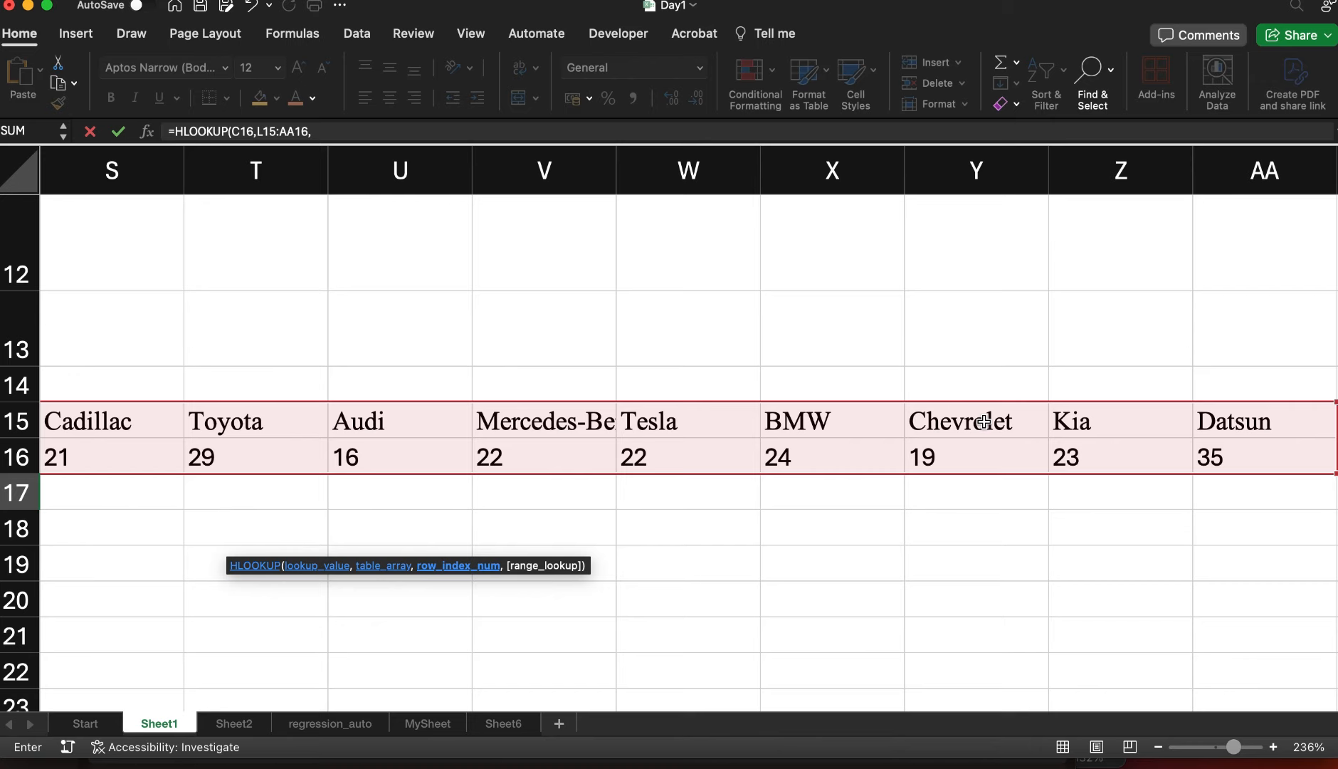
Complete the HLOOKUP formula in C17 with row index 2
{"action": "scroll", "coordinate": [984, 422], "scroll_direction": "left", "scroll_amount": 8}
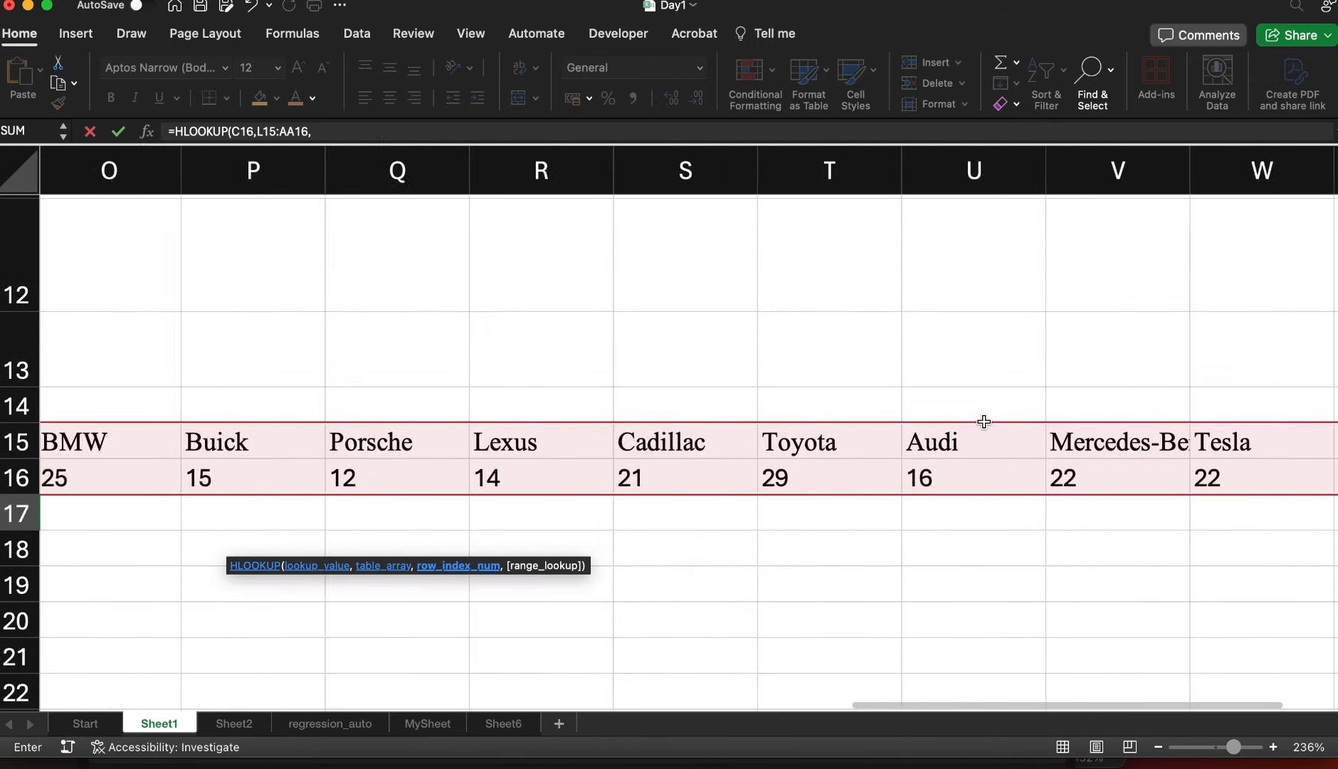
{"action": "scroll", "coordinate": [984, 422], "scroll_direction": "left", "scroll_amount": 8}
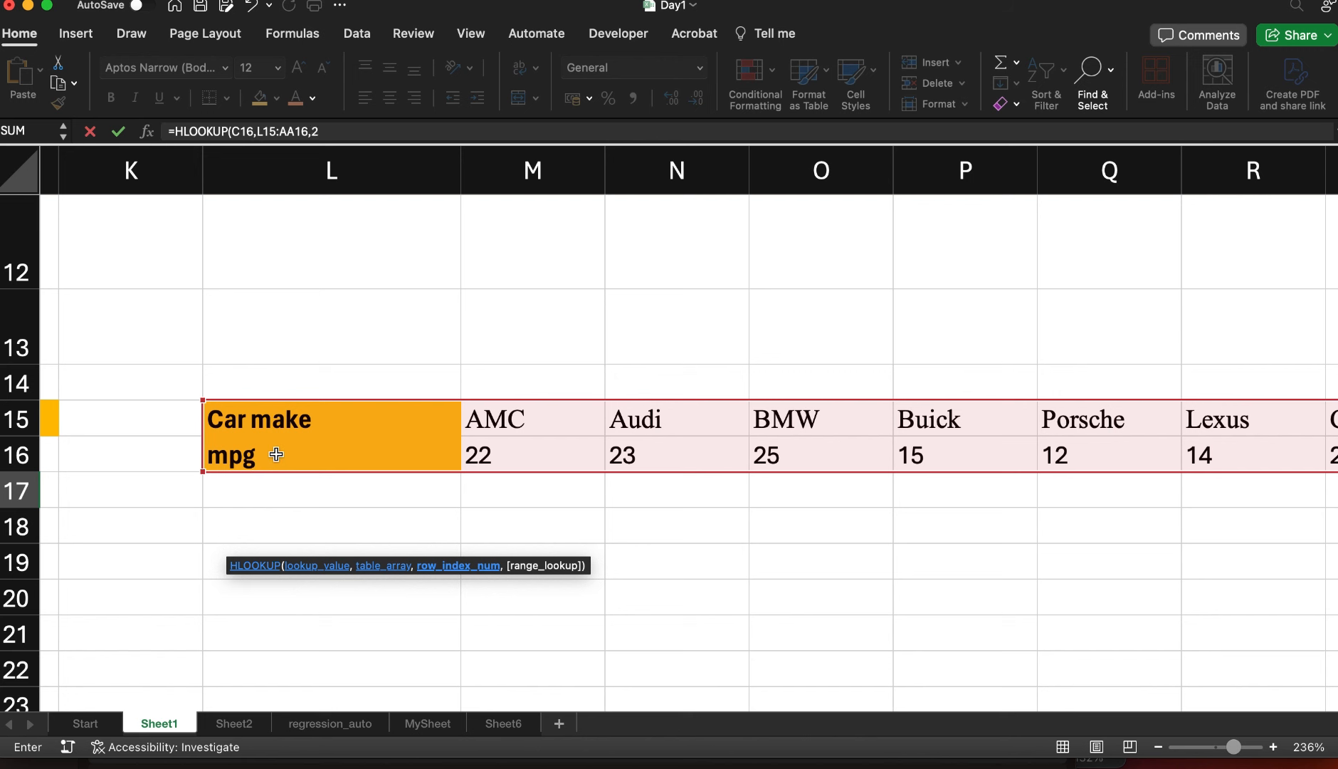
{"action": "type", "text": ")"}
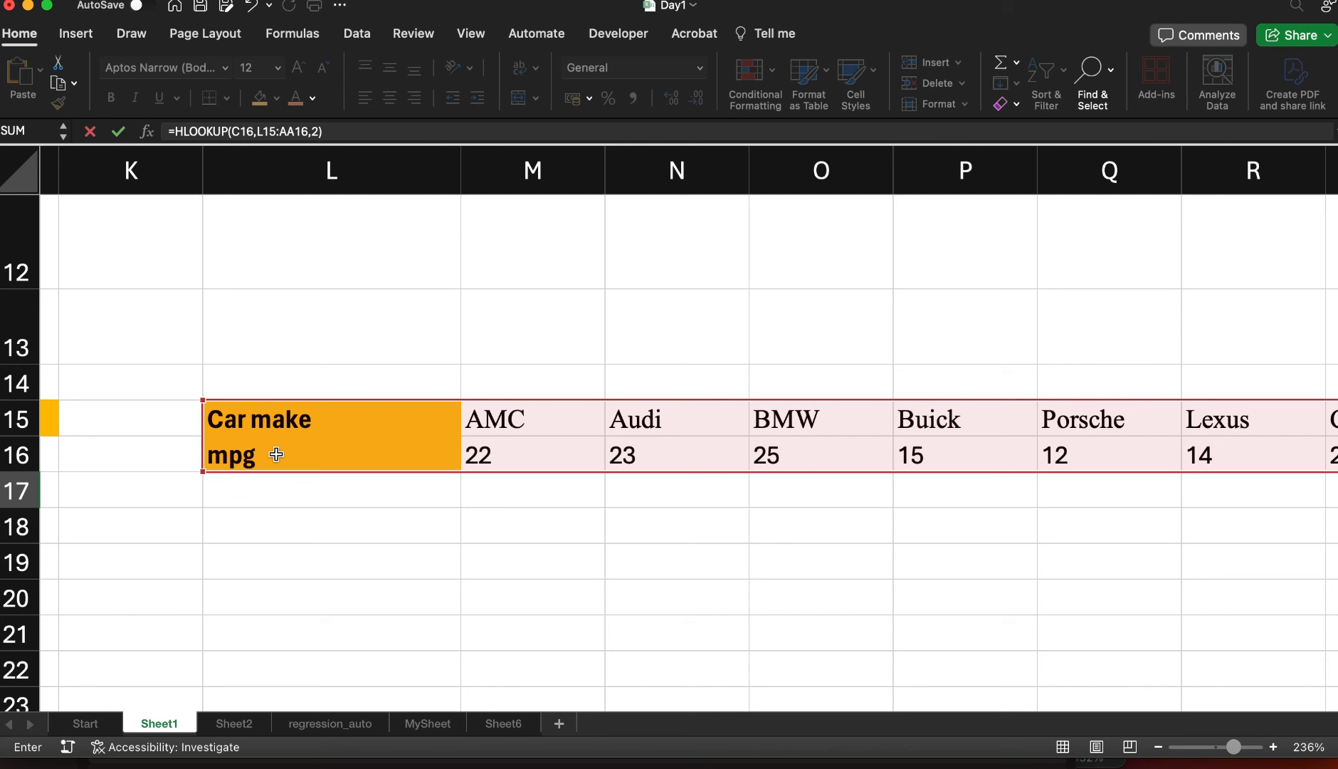
{"action": "key", "text": "Return"}
{"action": "scroll", "coordinate": [274, 524], "scroll_direction": "left", "scroll_amount": 3}
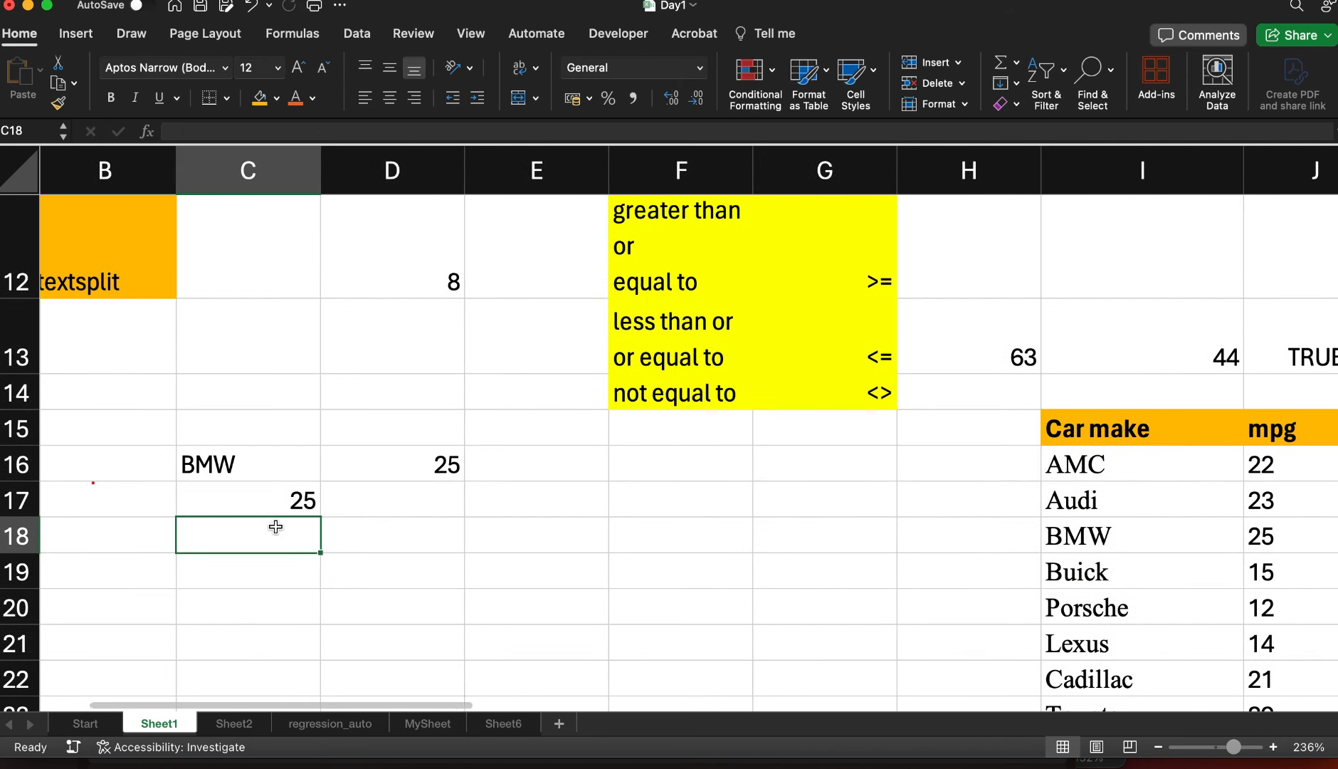
Begin a new formula in the empty cell D18
{"action": "left_click", "coordinate": [452, 534]}
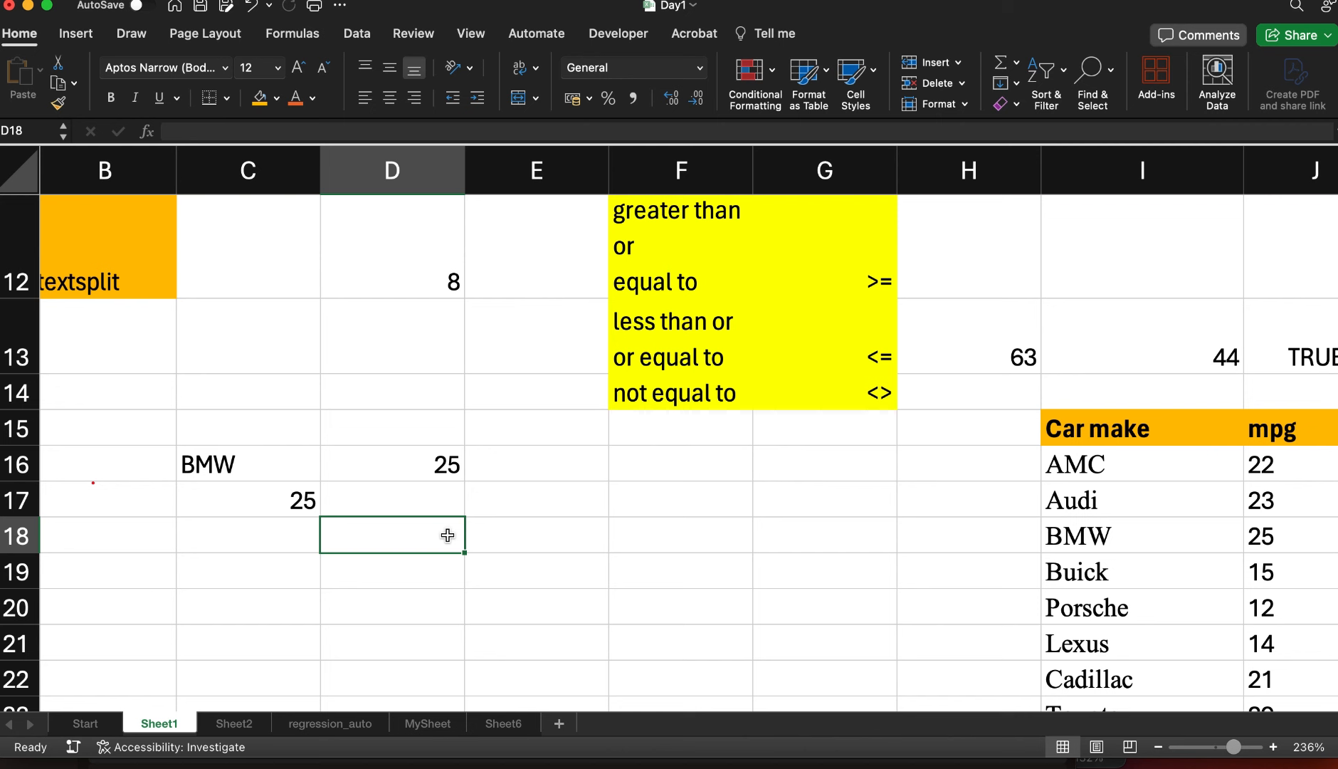
{"action": "type", "text": "x"}
{"action": "key", "text": "BackSpace"}
{"action": "type", "text": "="}
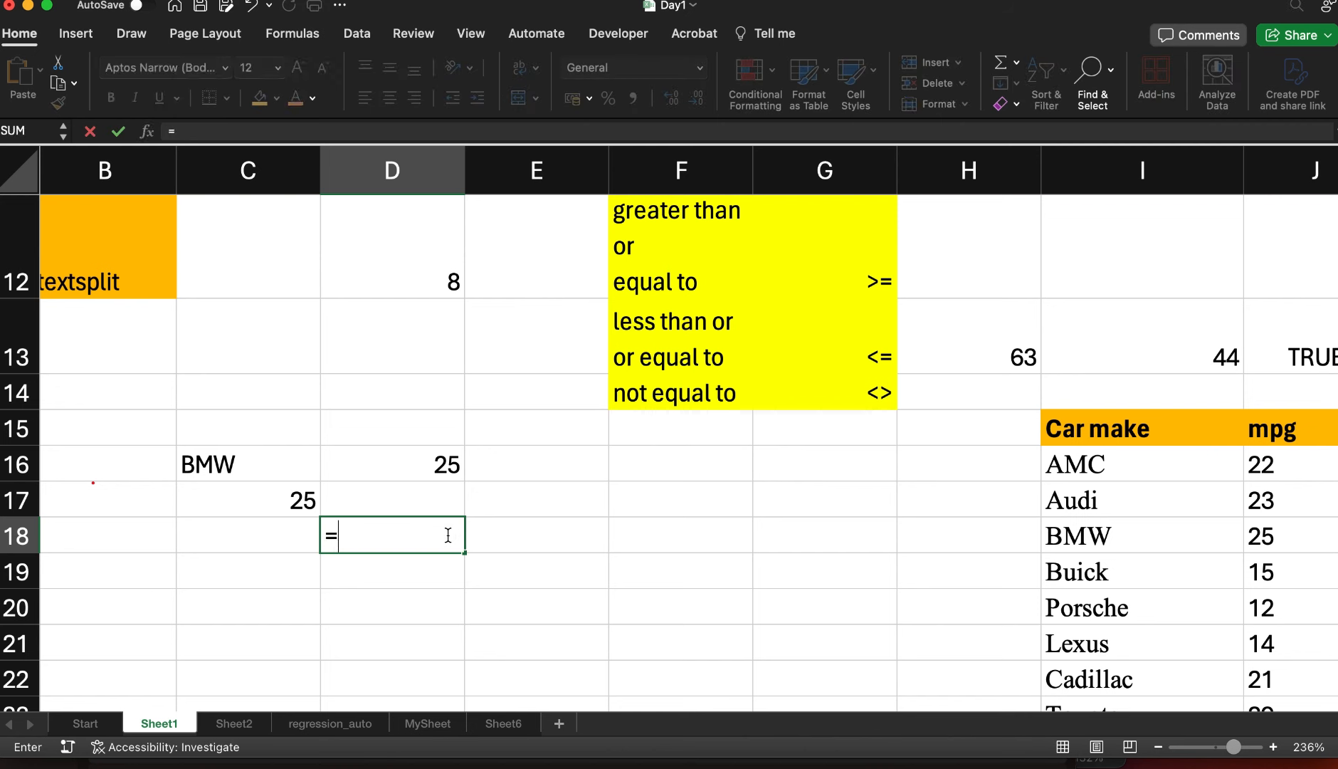
{"action": "type", "text": "loo"}
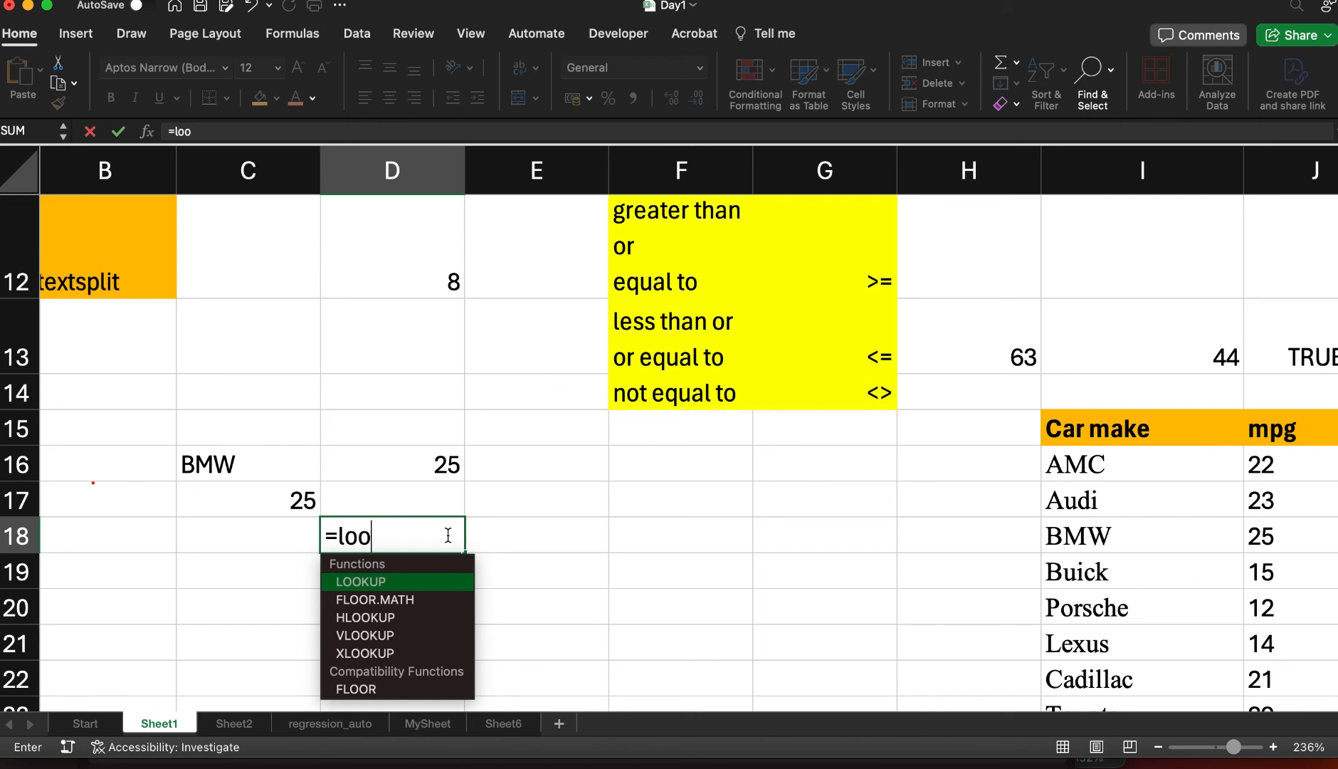
{"action": "key", "text": "BackSpace"}
{"action": "key", "text": "BackSpace"}
{"action": "key", "text": "BackSpace"}
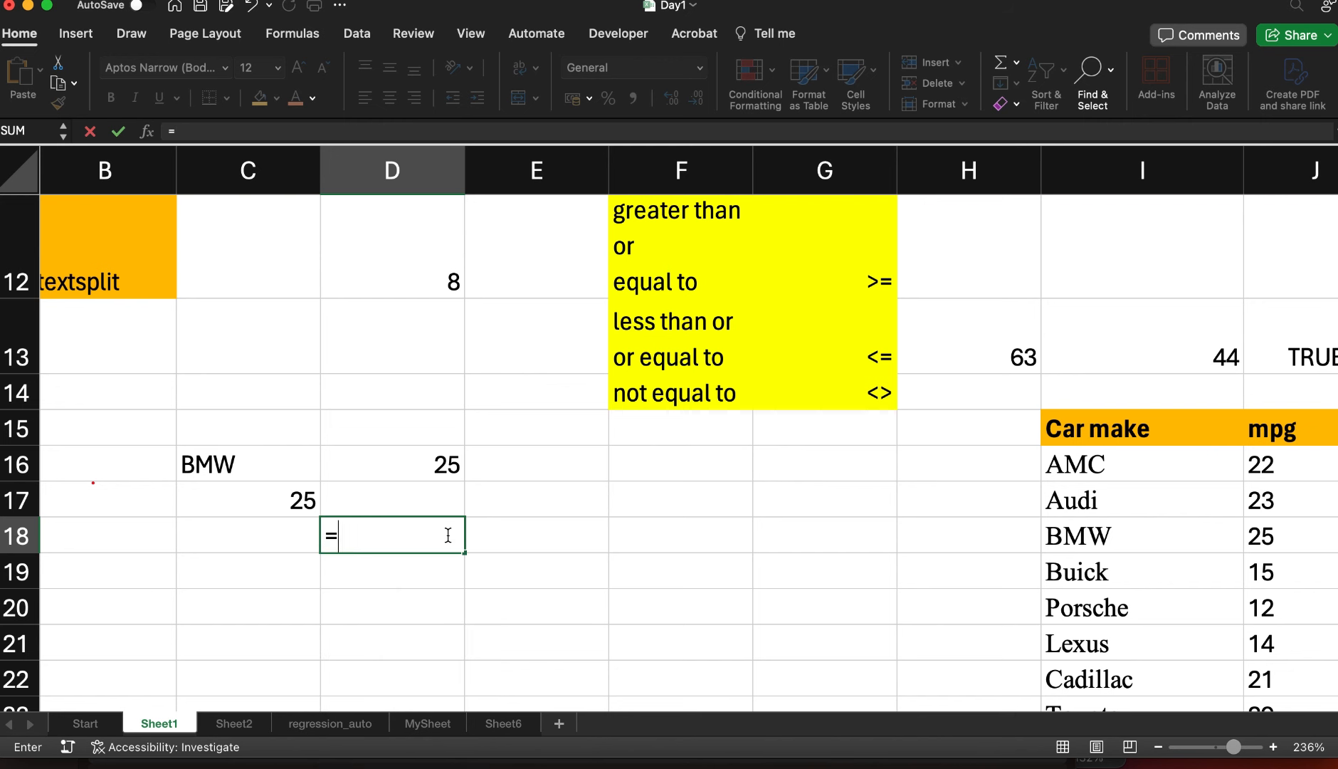
Use the XLOOKUP function in the D18 formula with C16, the BMW cell, as the lookup value
{"action": "type", "text": "xlook"}
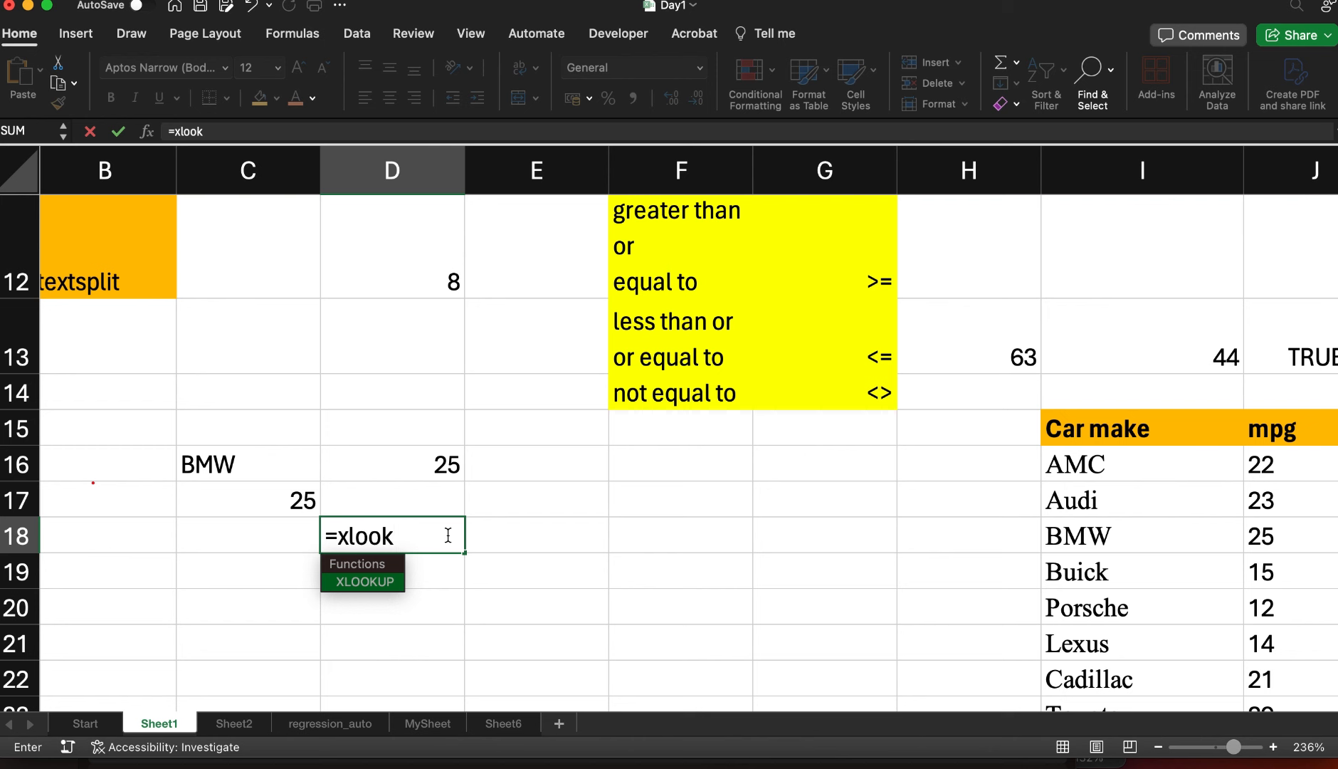
{"action": "key", "text": "Tab"}
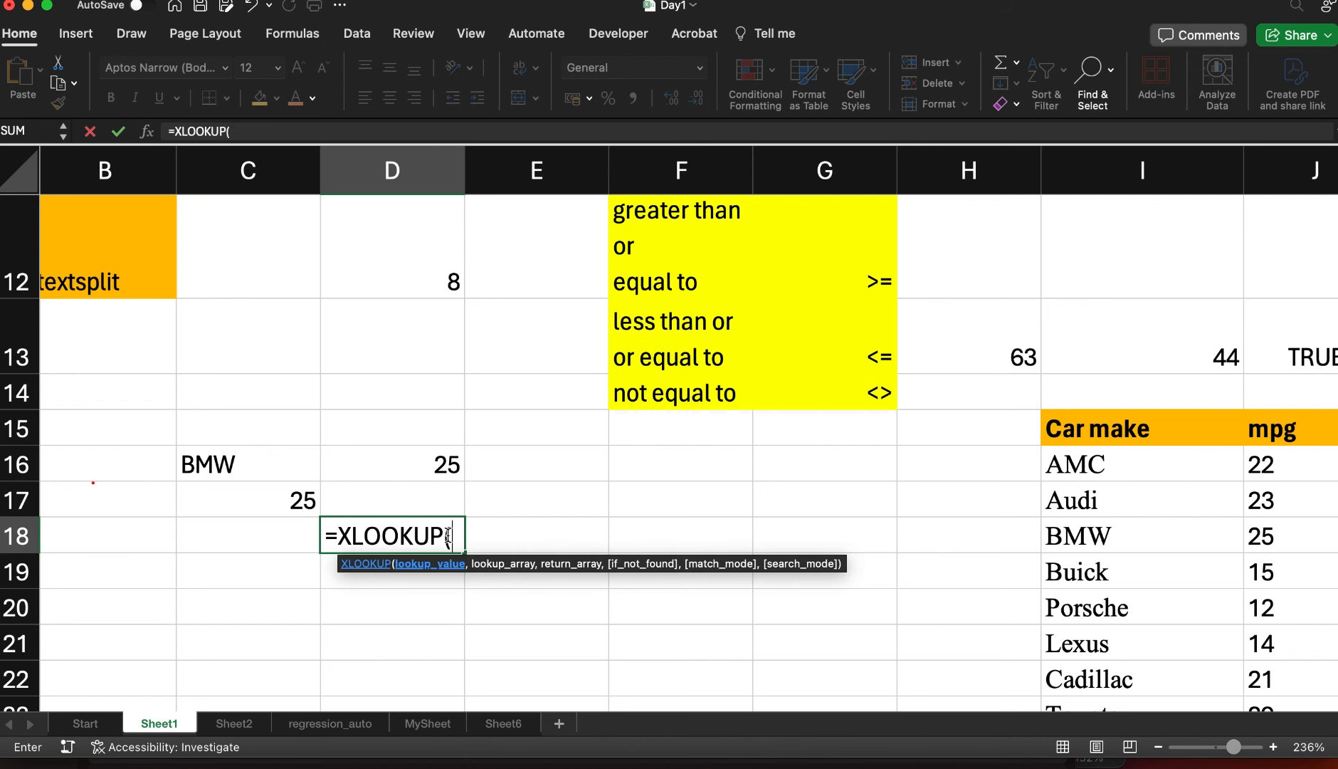
{"action": "left_click", "coordinate": [234, 469]}
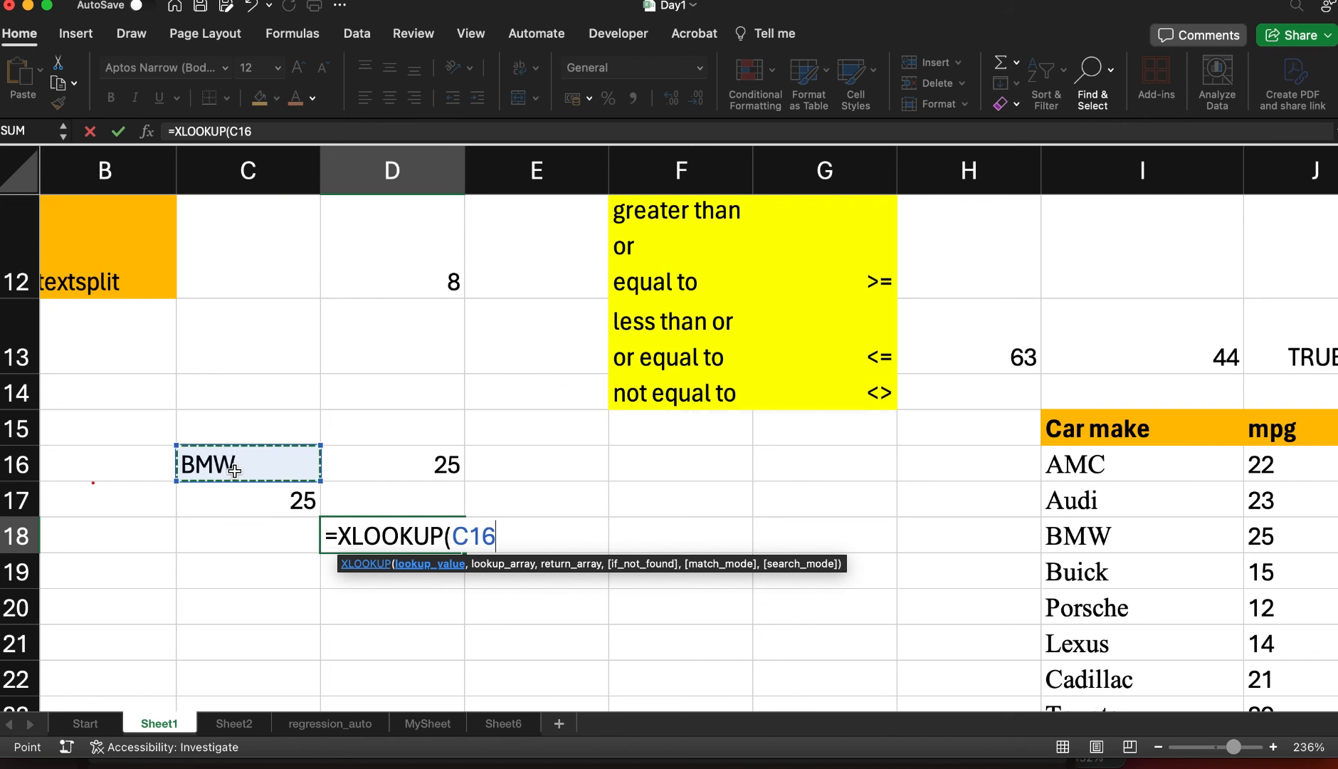
{"action": "type", "text": ","}
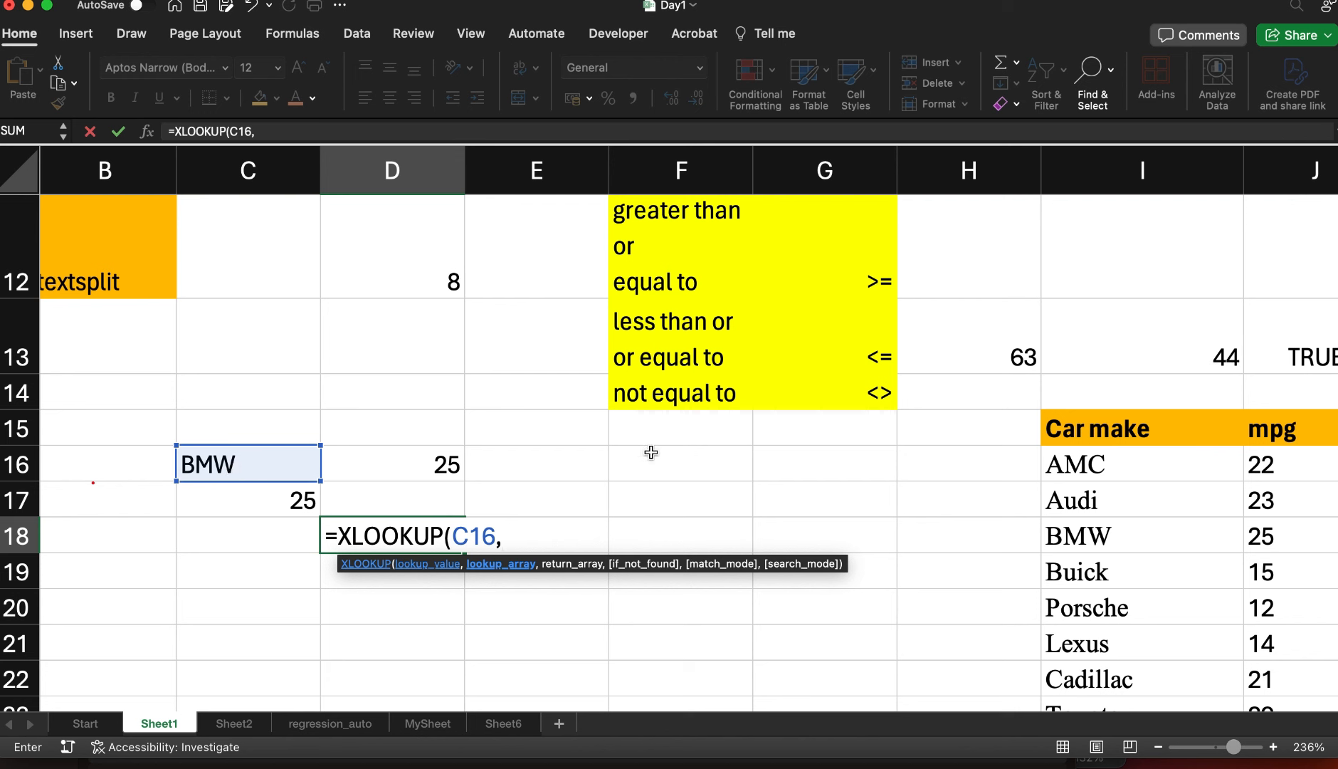
Set the XLOOKUP lookup array to I16:I30, the car make column without its header
{"action": "left_click", "coordinate": [1058, 463]}
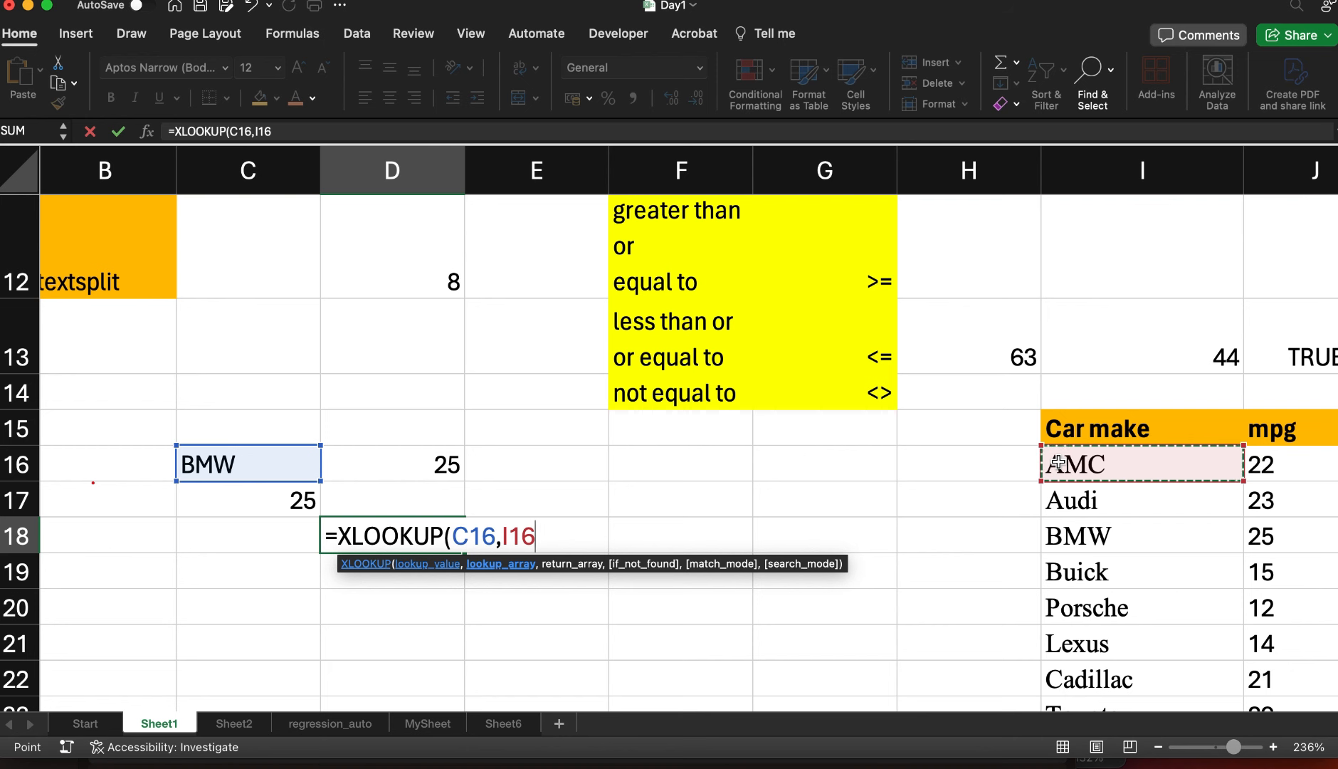
{"action": "key", "text": "super+shift+Down"}
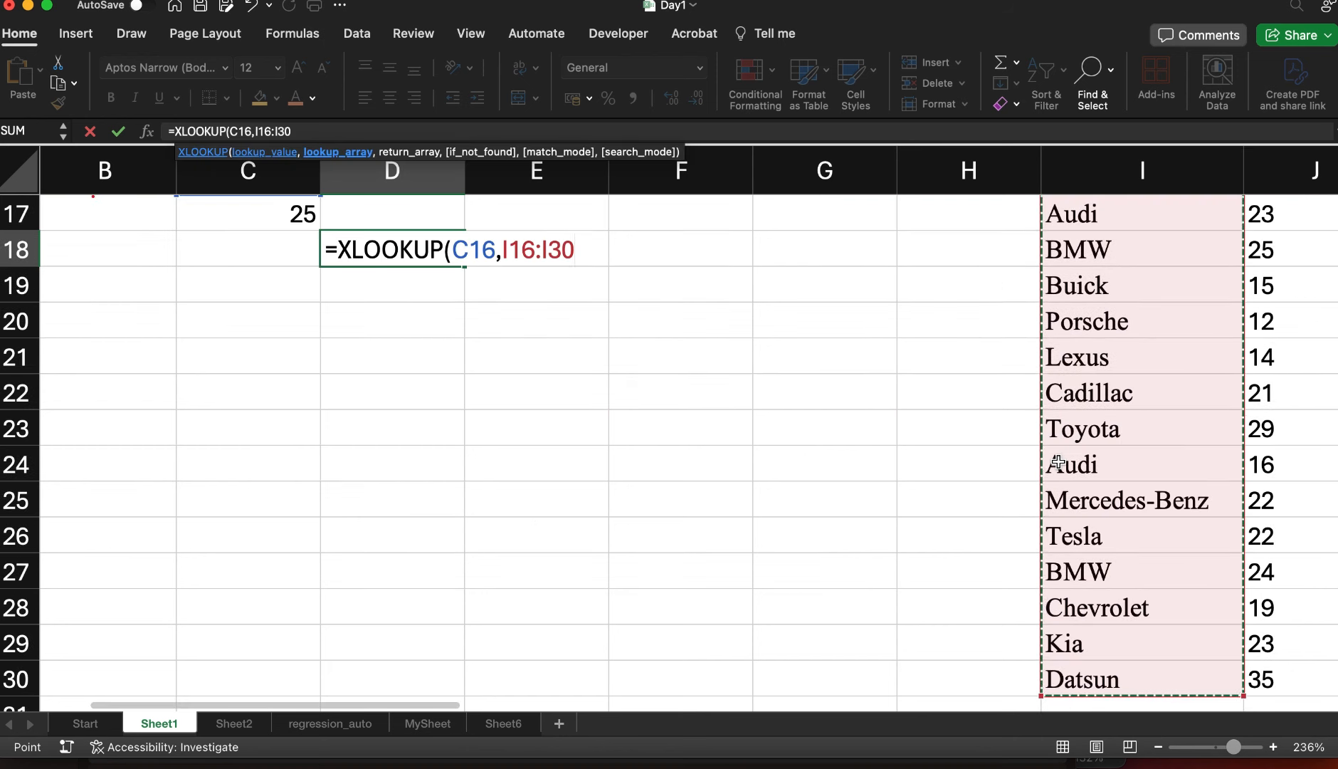
{"action": "type", "text": ","}
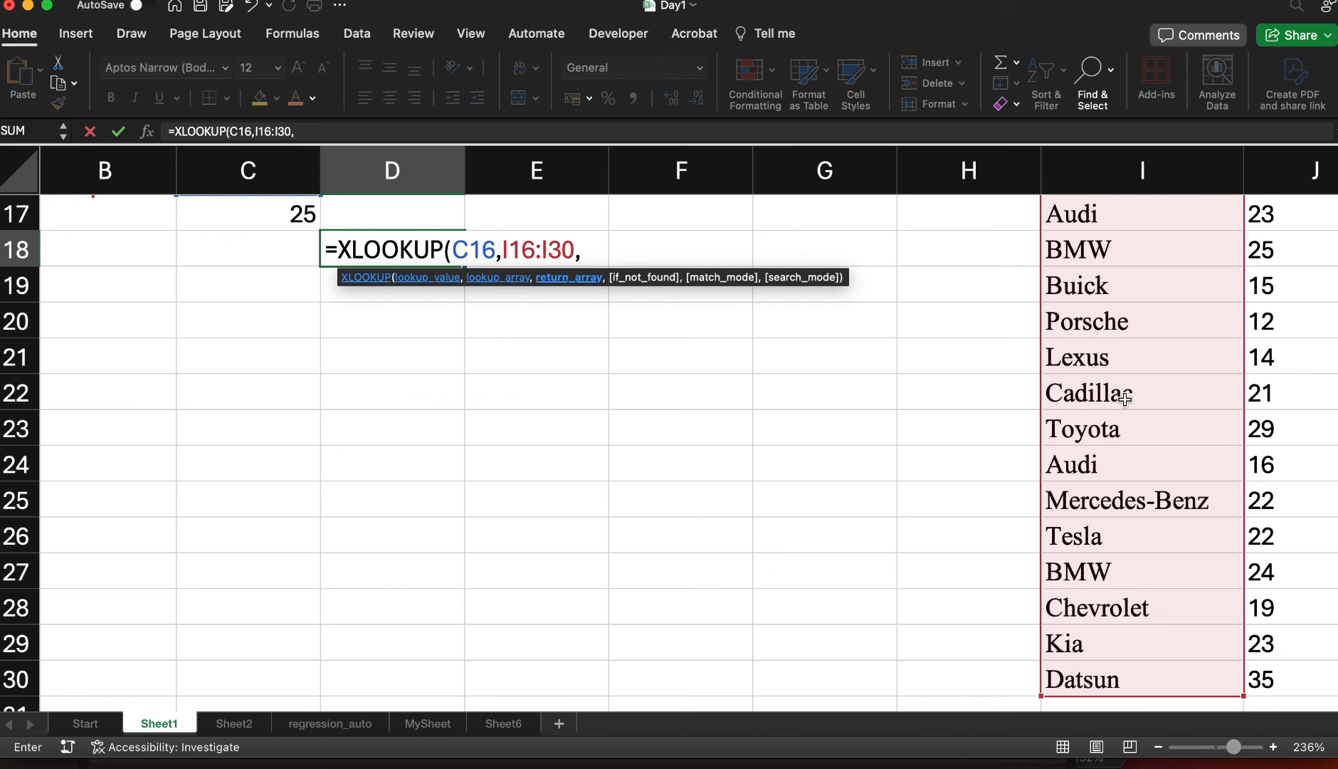
Set the XLOOKUP return array to J16:J30, the mpg column without its header
{"action": "scroll", "coordinate": [1006, 405], "scroll_direction": "up", "scroll_amount": 3}
{"action": "scroll", "coordinate": [1006, 405], "scroll_direction": "left", "scroll_amount": 1}
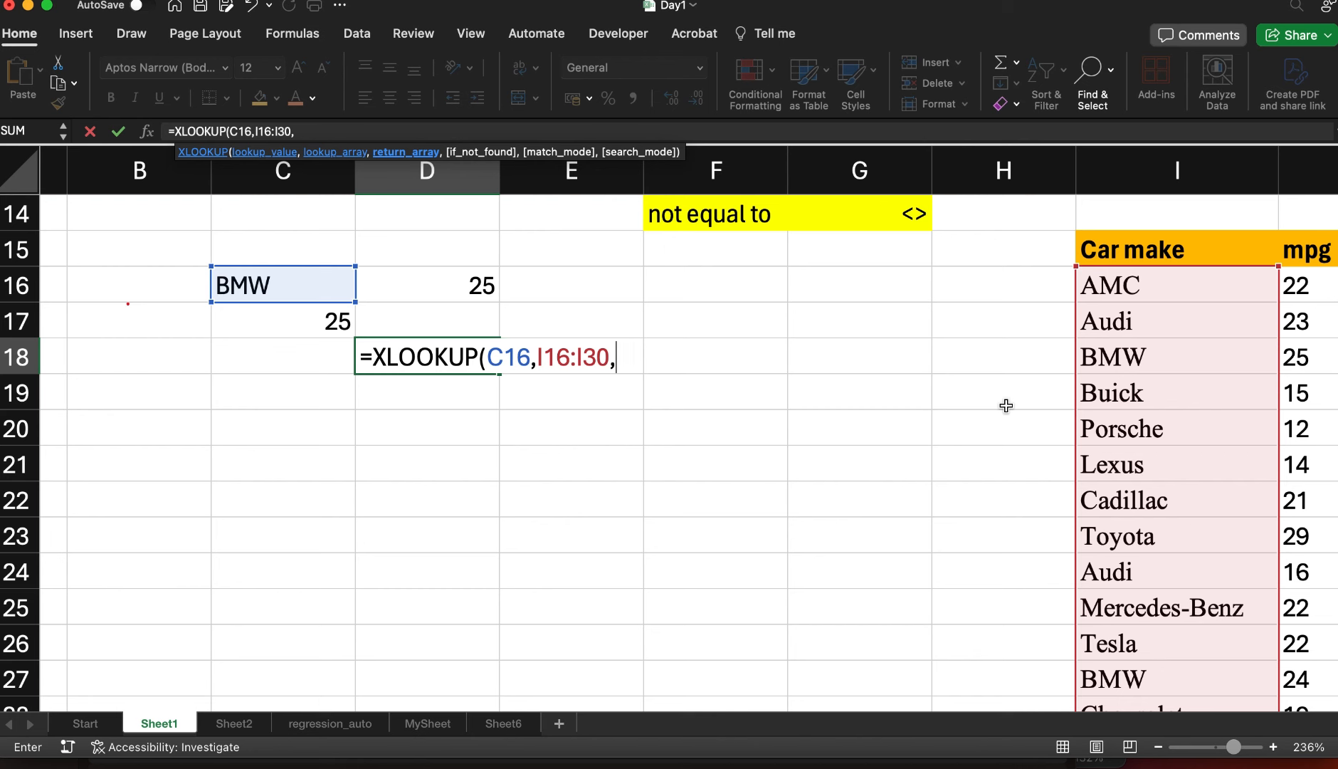
{"action": "left_click", "coordinate": [1306, 283]}
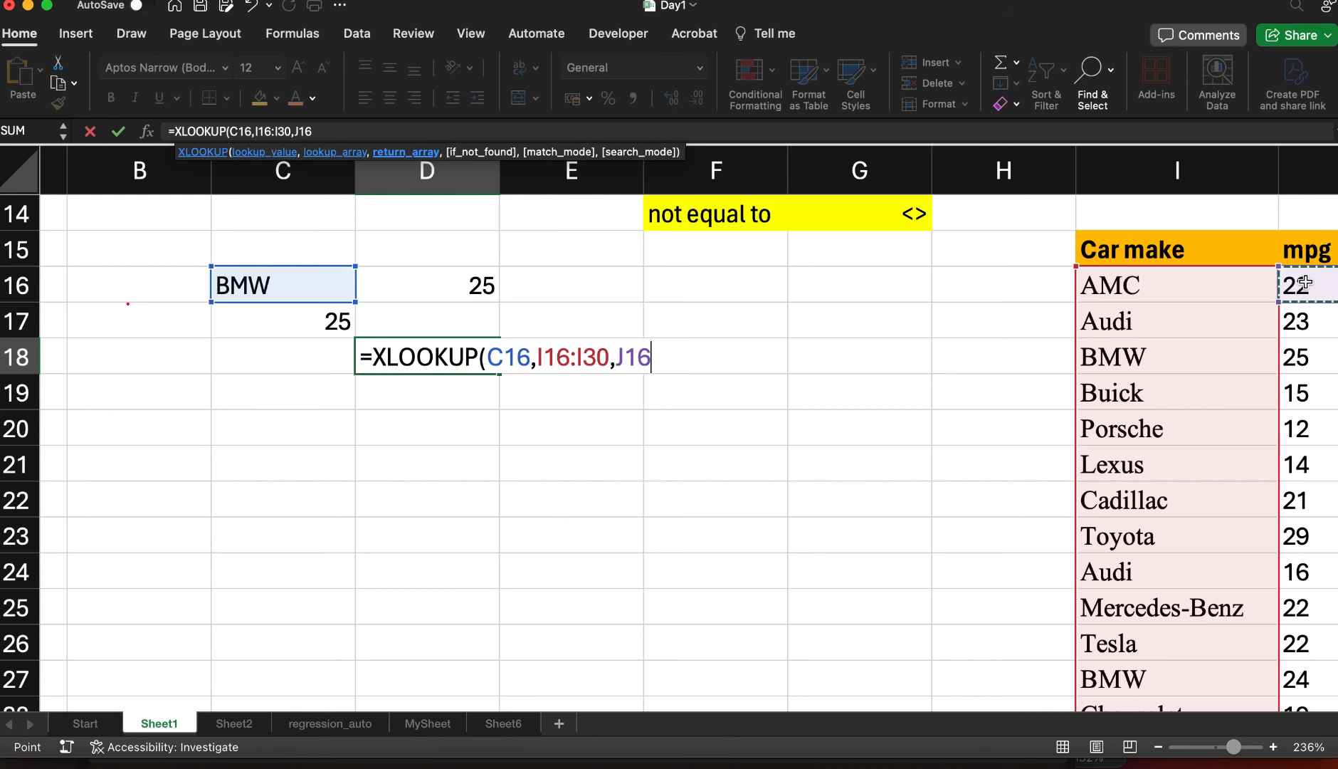
{"action": "scroll", "coordinate": [1306, 283], "scroll_direction": "right", "scroll_amount": 3}
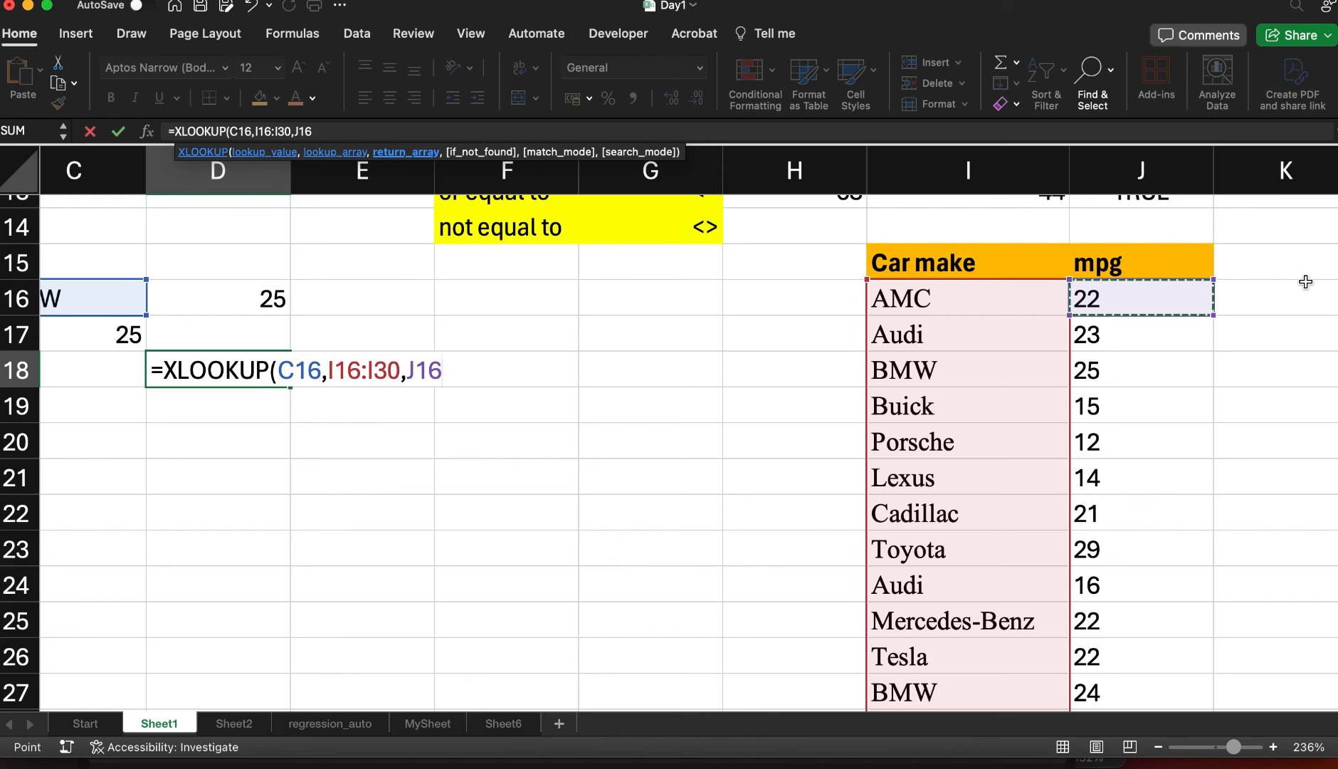
{"action": "key", "text": "super+shift+Down"}
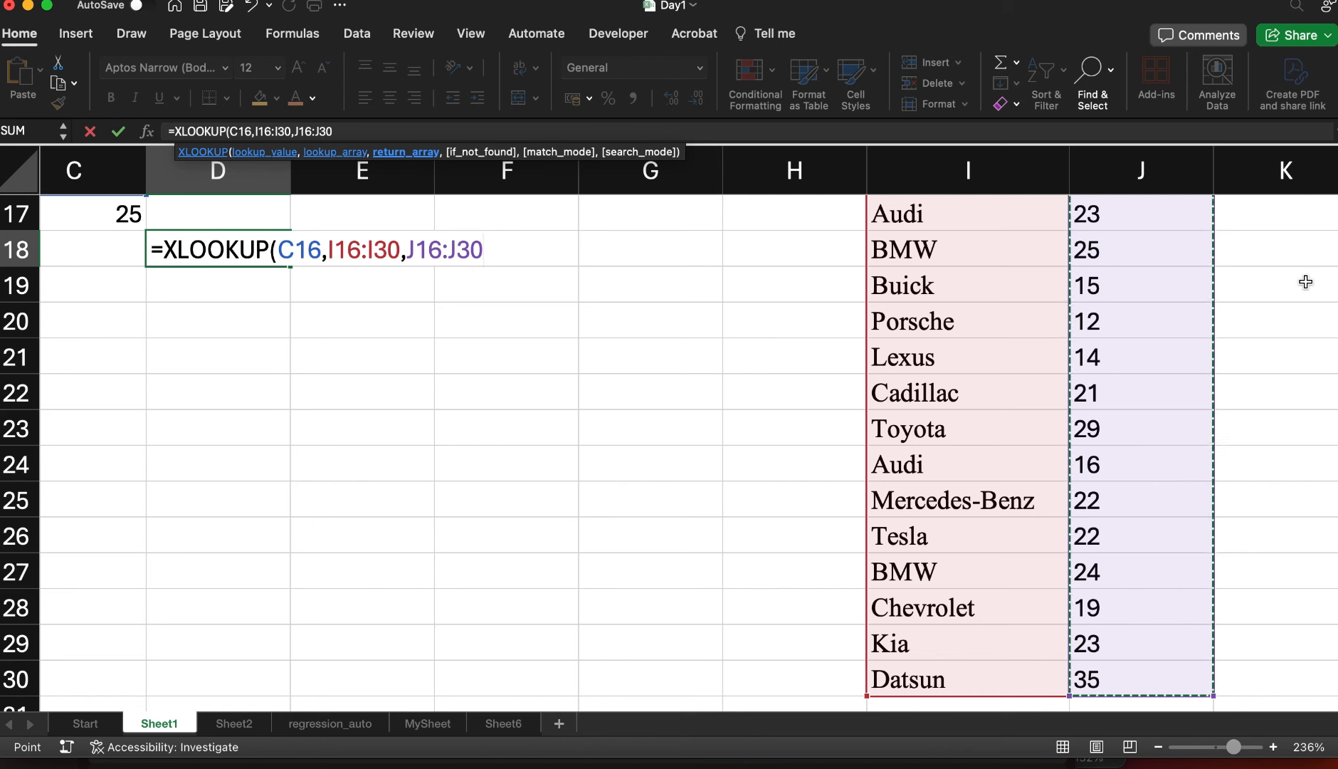
{"action": "type", "text": ","}
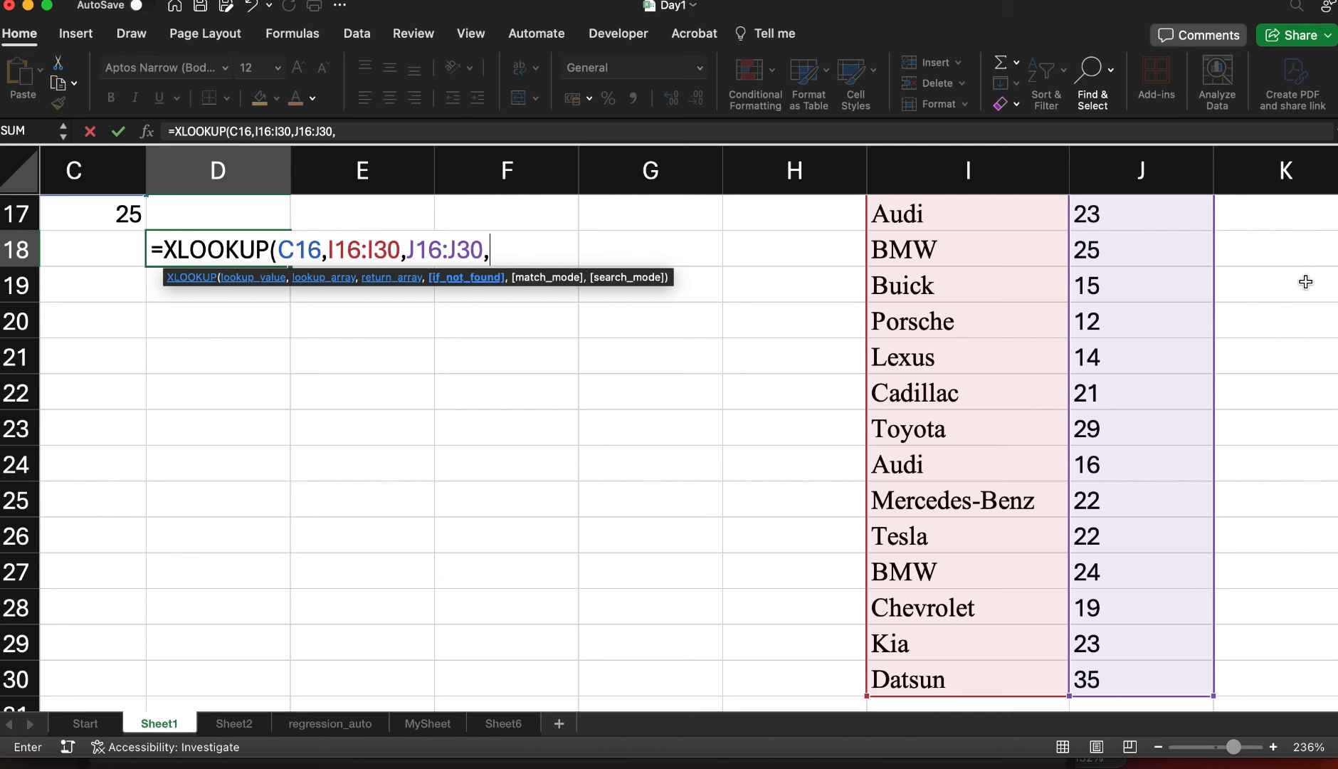
Complete the XLOOKUP formula, leaving the if_not_found argument empty and choosing the 0 - Exact match mode
{"action": "type", "text": ","}
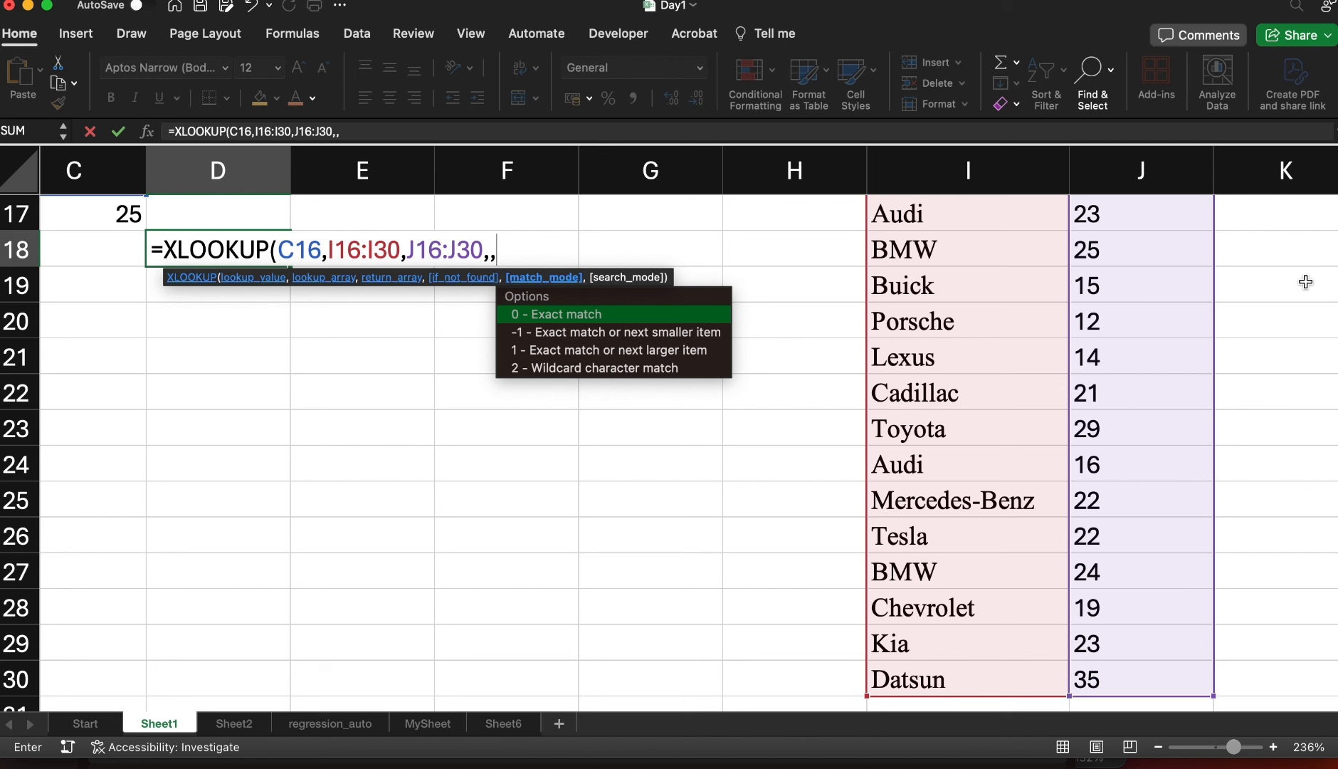
{"action": "key", "text": "Down"}
{"action": "key", "text": "Down"}
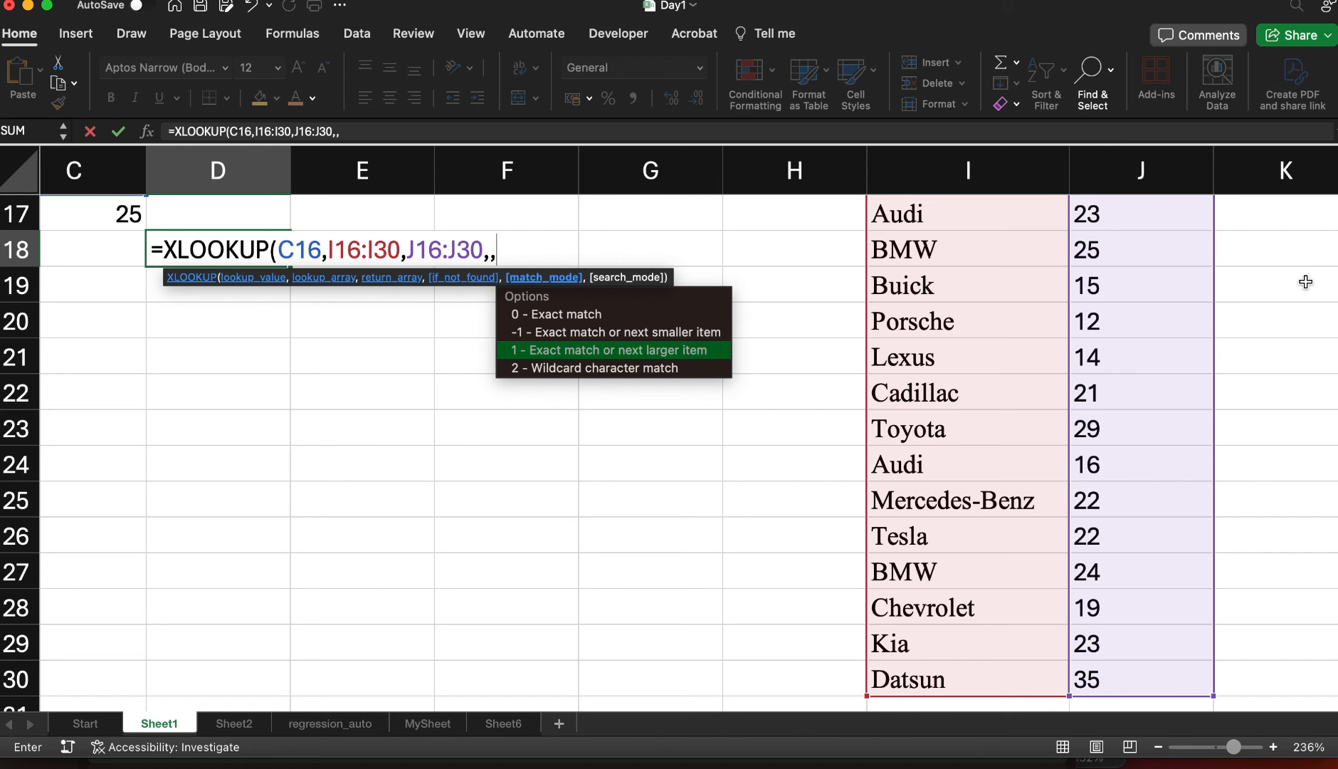
{"action": "key", "text": "Up"}
{"action": "key", "text": "Up"}
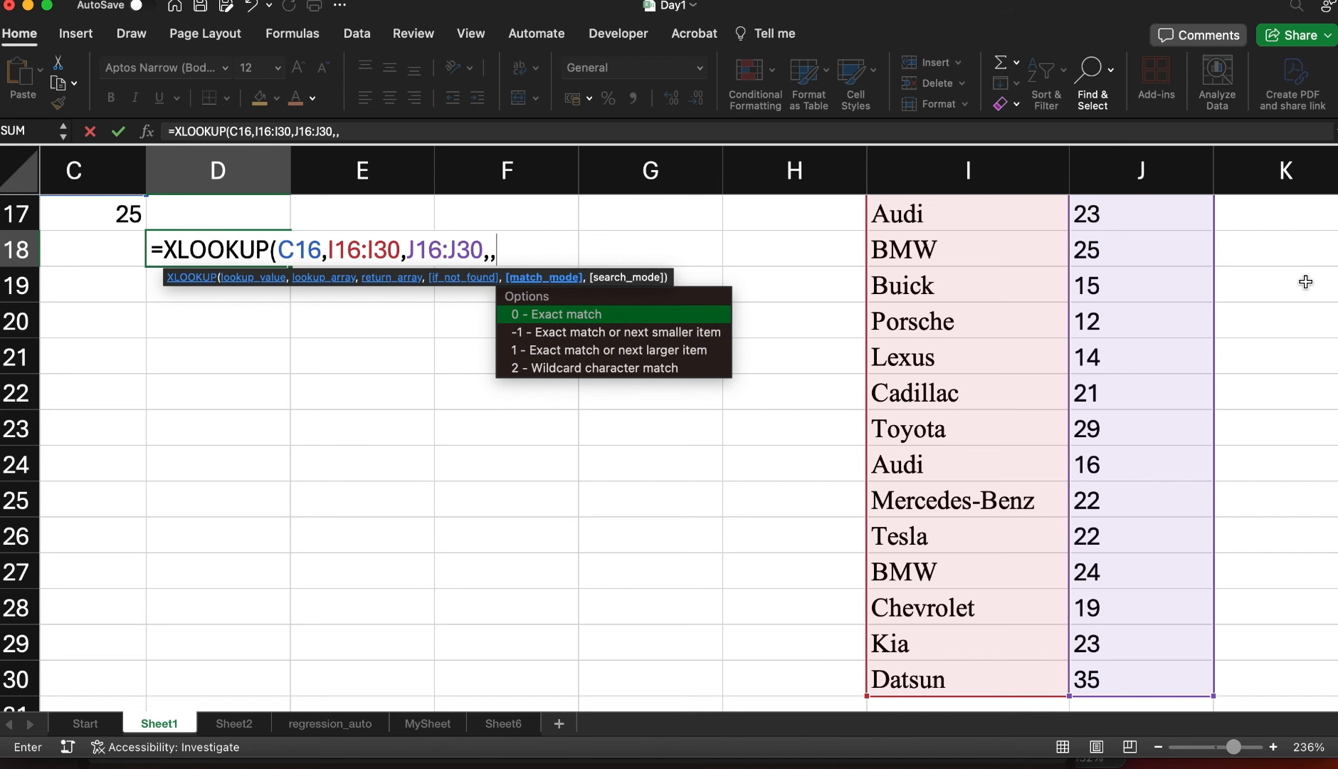
{"action": "key", "text": "Return"}
Locate and select the textsplit entry in cell B12 of the function list in column B
{"action": "scroll", "coordinate": [1306, 281], "scroll_direction": "up", "scroll_amount": 3}
{"action": "scroll", "coordinate": [1306, 280], "scroll_direction": "left", "scroll_amount": 2}
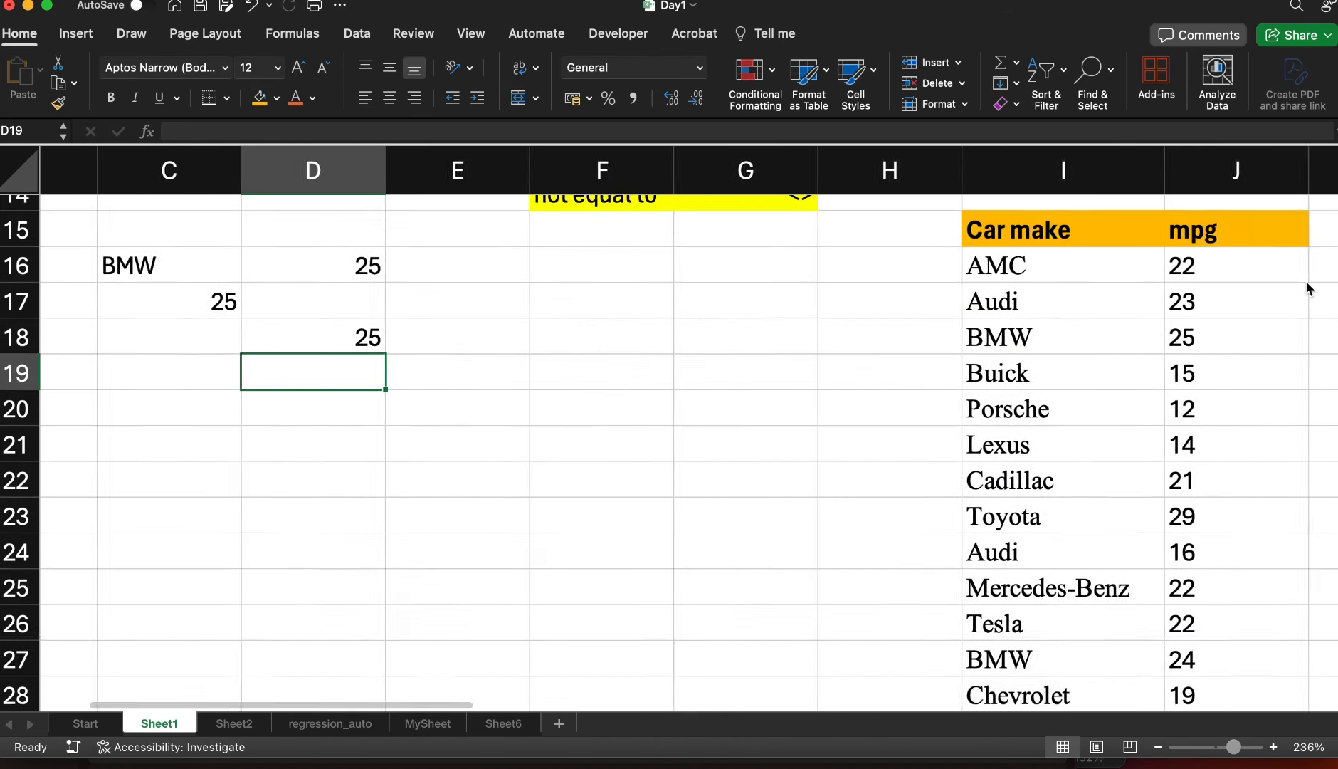
{"action": "scroll", "coordinate": [1306, 280], "scroll_direction": "up", "scroll_amount": 2}
{"action": "scroll", "coordinate": [1306, 280], "scroll_direction": "left", "scroll_amount": 2}
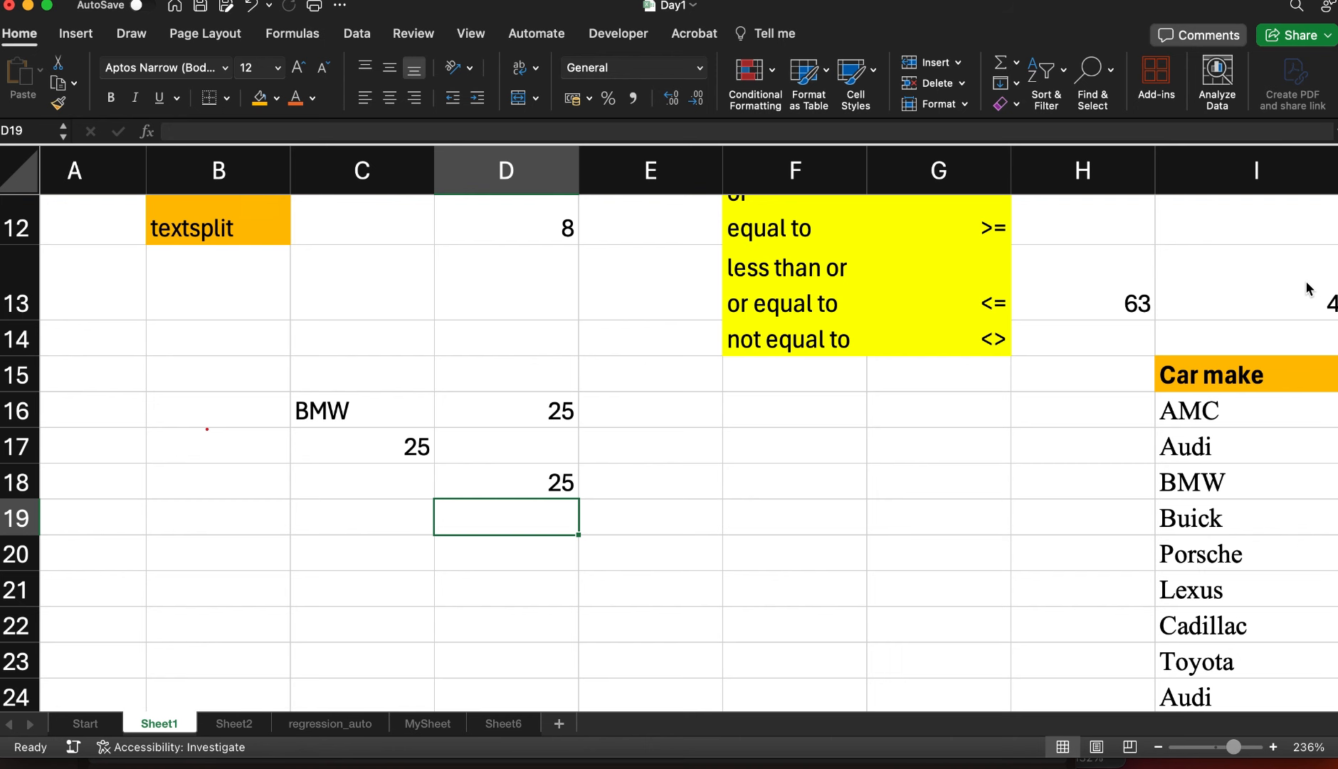
{"action": "scroll", "coordinate": [1307, 287], "scroll_direction": "up", "scroll_amount": 2}
{"action": "scroll", "coordinate": [1307, 287], "scroll_direction": "left", "scroll_amount": 1}
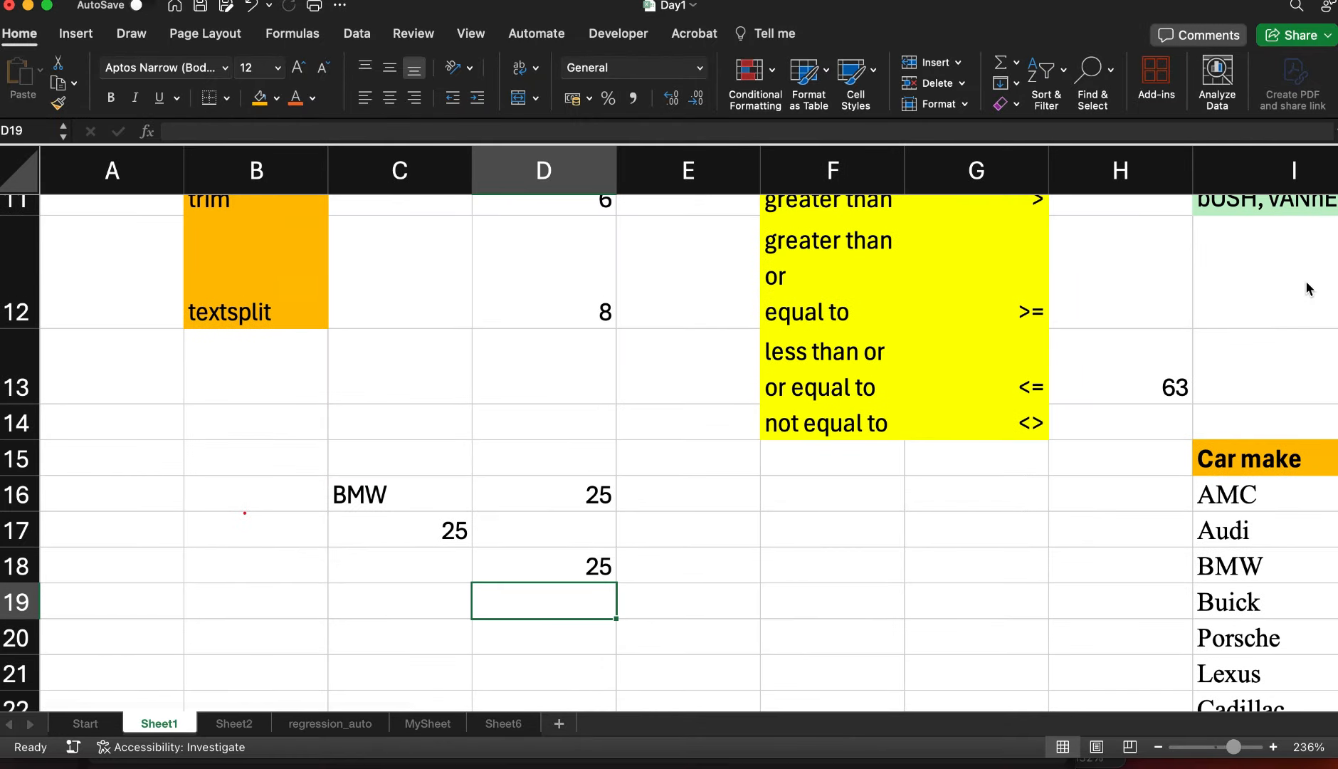
{"action": "scroll", "coordinate": [1307, 288], "scroll_direction": "up", "scroll_amount": 3}
{"action": "scroll", "coordinate": [1307, 287], "scroll_direction": "up", "scroll_amount": 1}
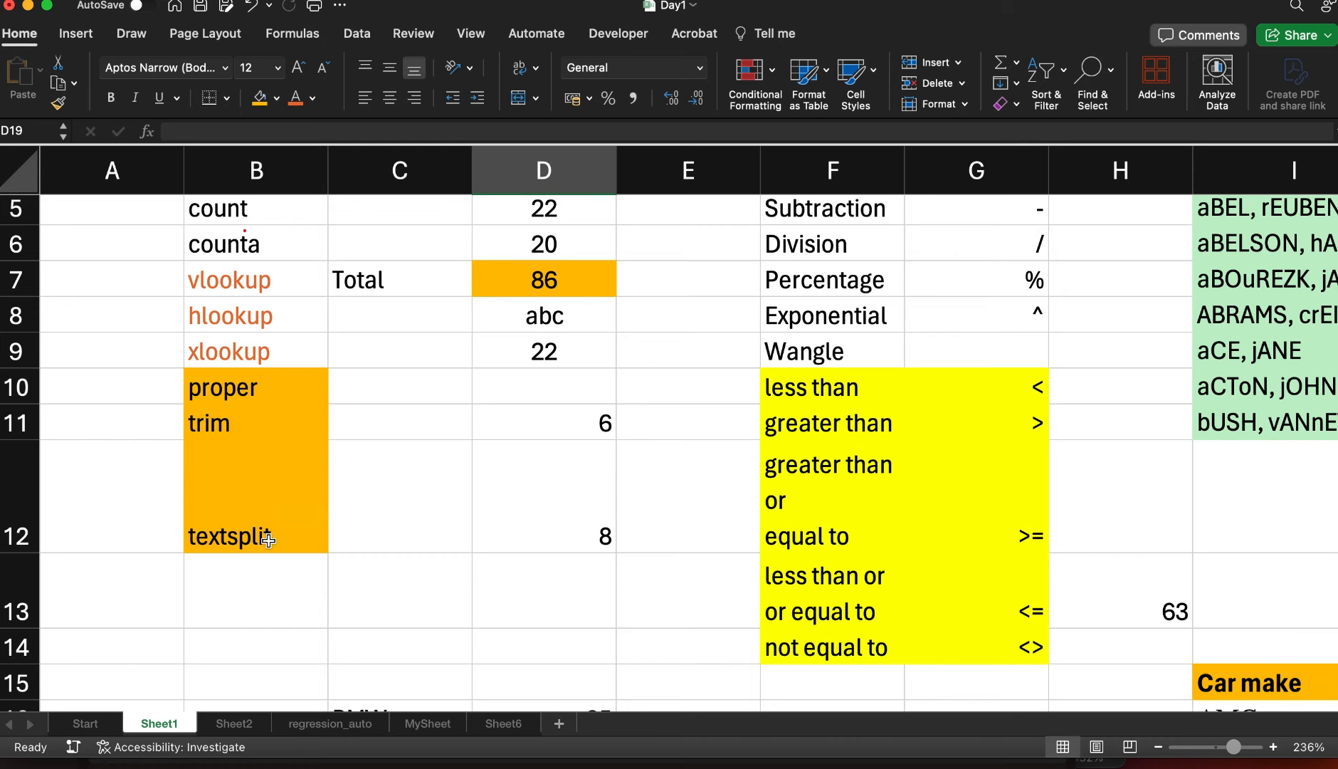
{"action": "left_click", "coordinate": [220, 539]}
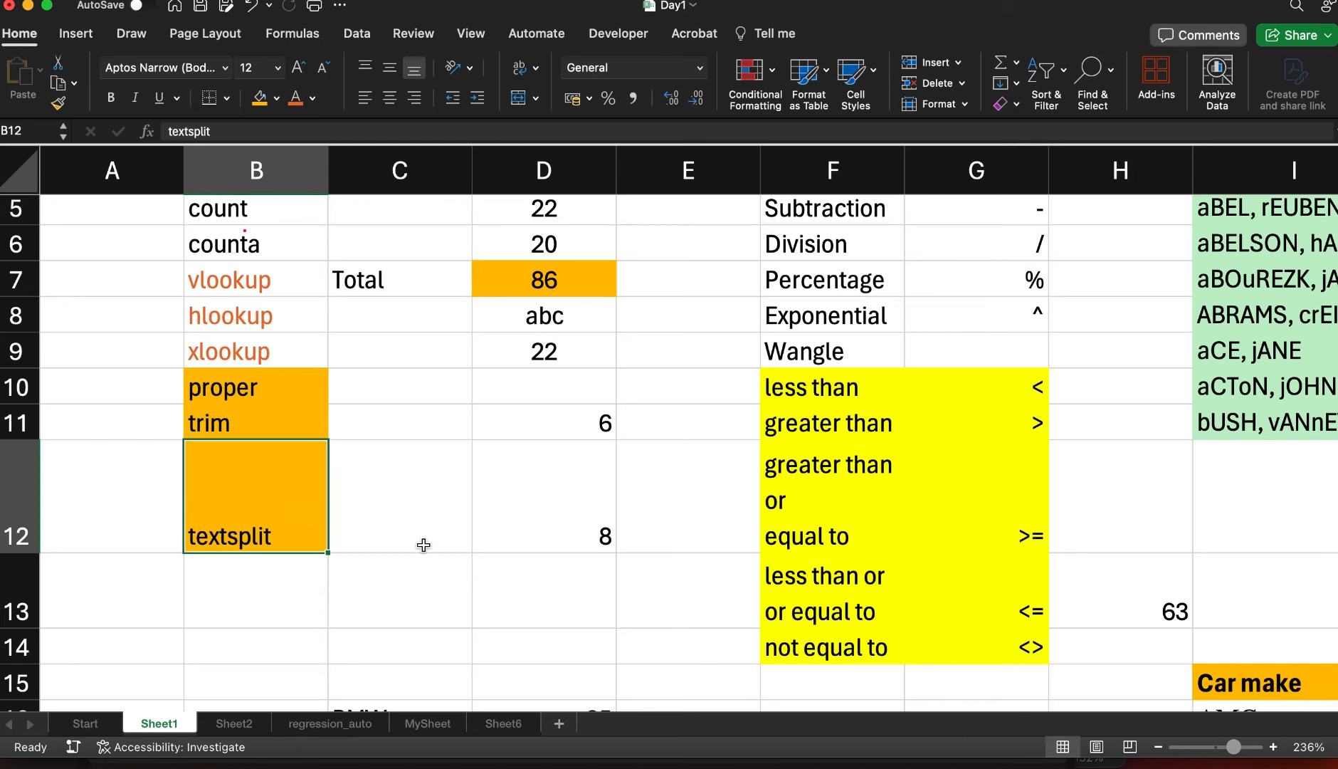
Start a TEXTSPLIT formula in cell O2, in the row of the first name entry
{"action": "scroll", "coordinate": [423, 546], "scroll_direction": "up", "scroll_amount": 4}
{"action": "scroll", "coordinate": [424, 545], "scroll_direction": "right", "scroll_amount": 4}
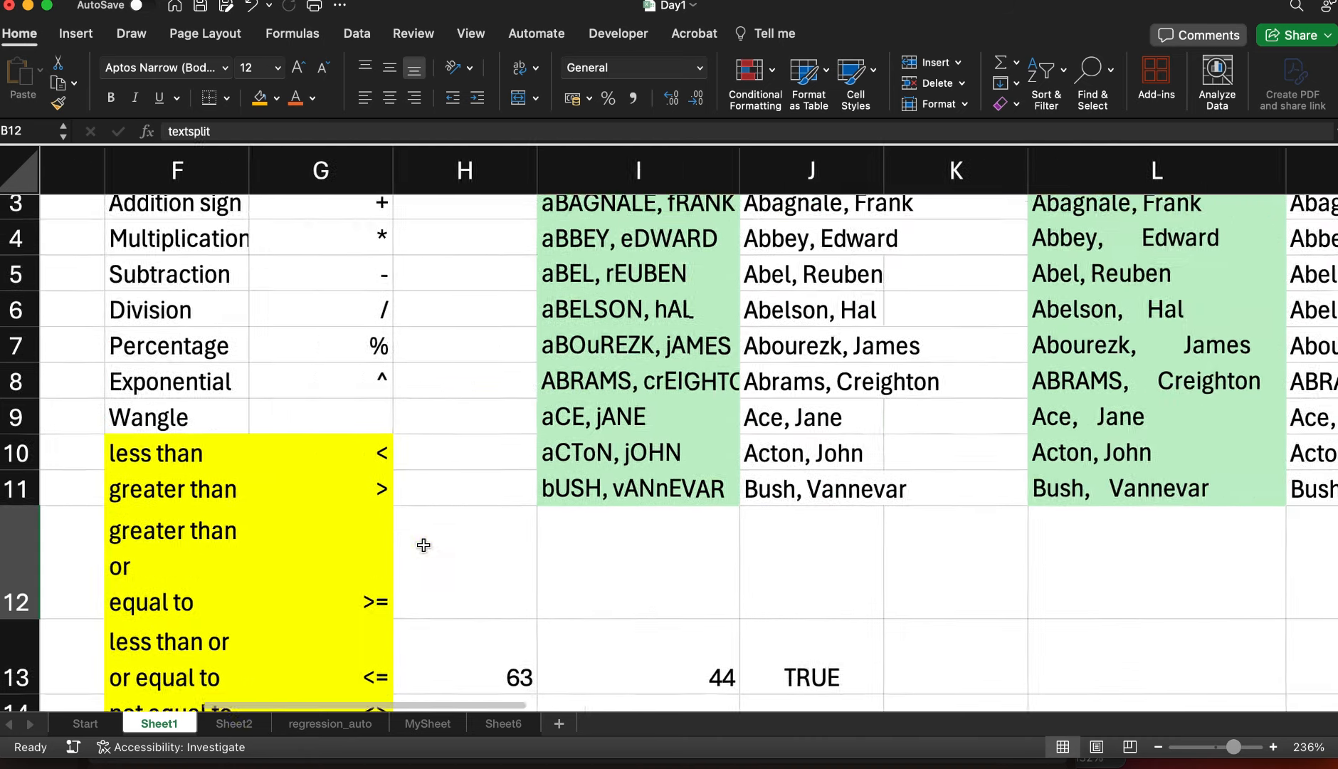
{"action": "scroll", "coordinate": [424, 545], "scroll_direction": "right", "scroll_amount": 3}
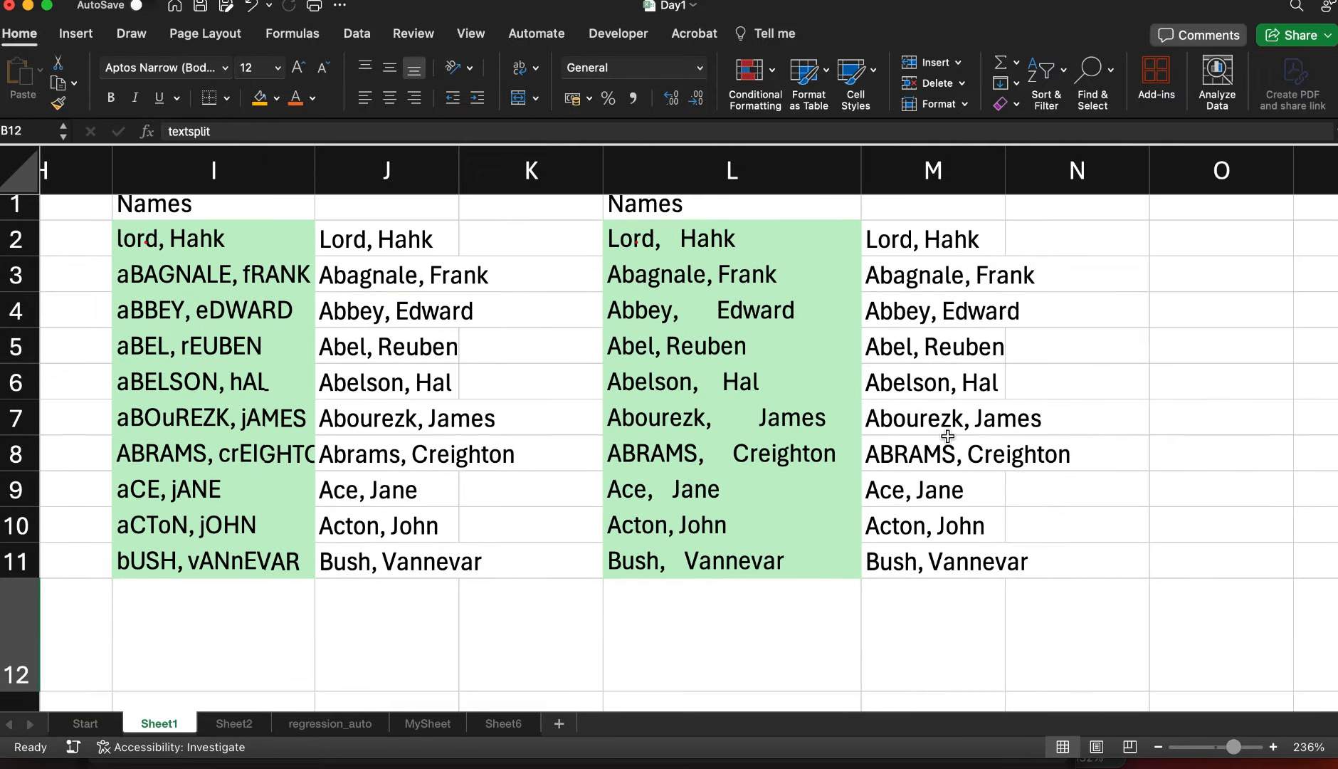
{"action": "left_click", "coordinate": [1203, 240]}
{"action": "type", "text": "="}
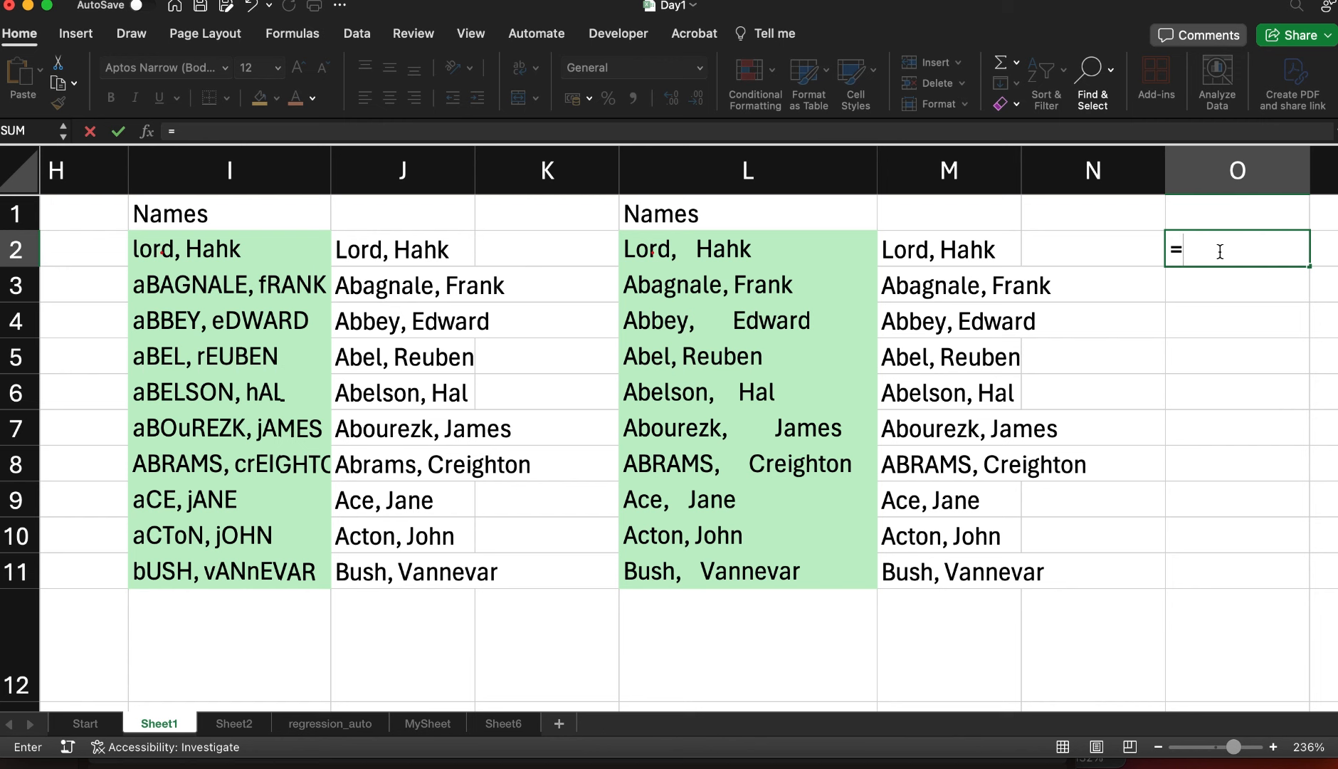
{"action": "type", "text": "tes"}
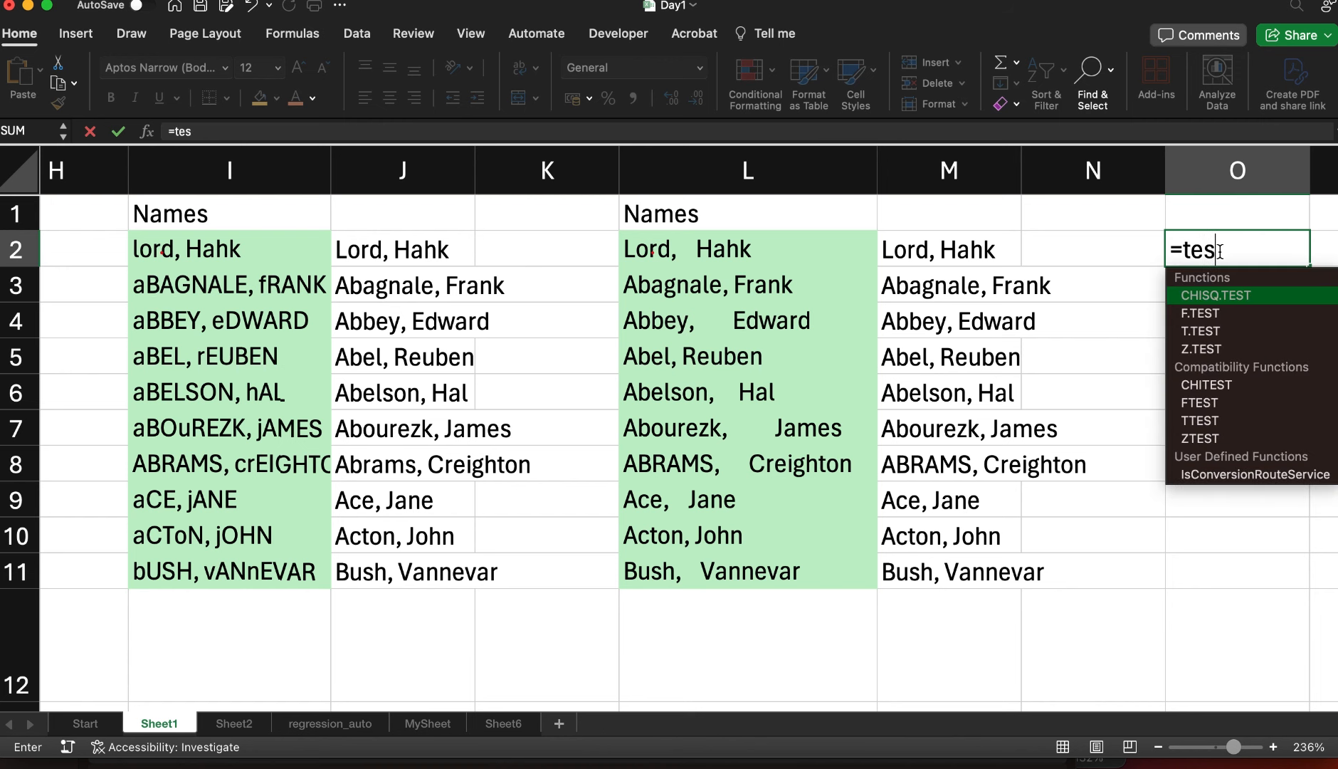
{"action": "key", "text": "BackSpace"}
{"action": "type", "text": "x"}
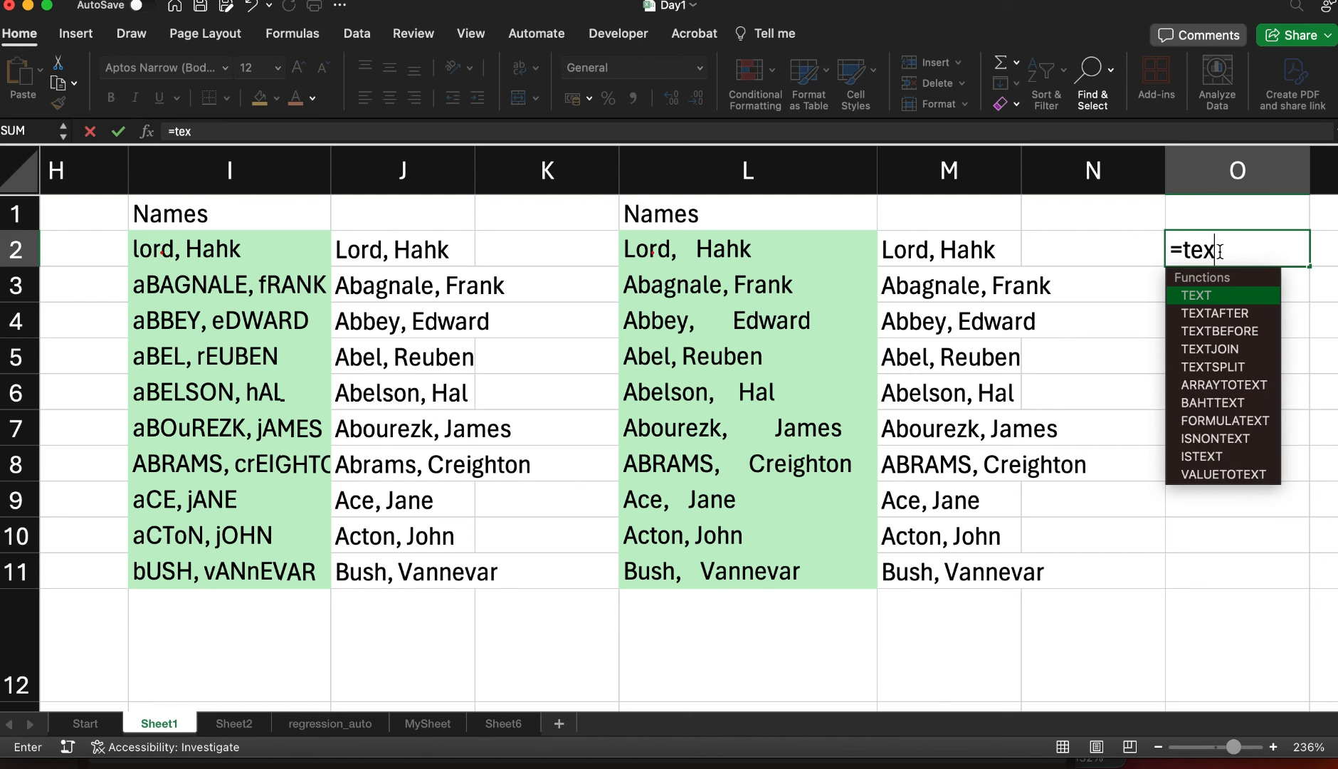
{"action": "type", "text": "tspl"}
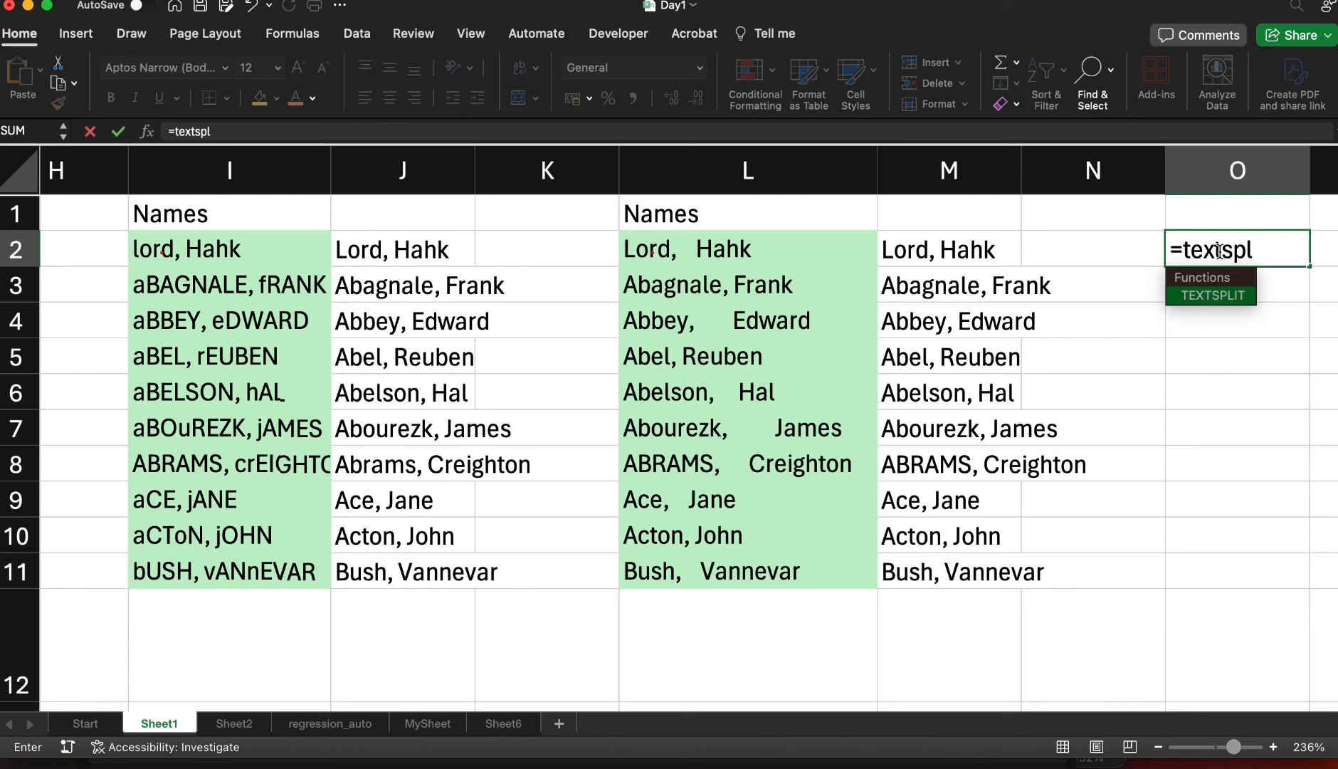
{"action": "key", "text": "Tab"}
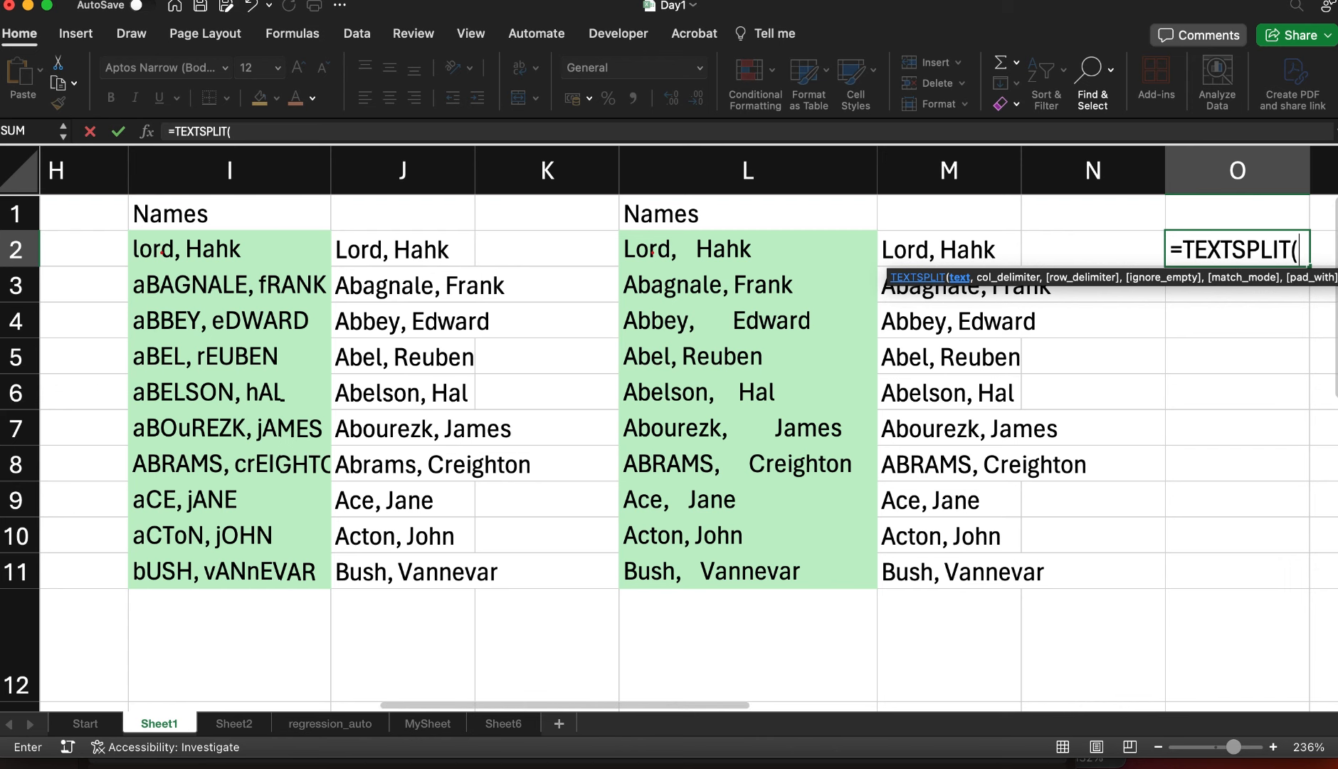
Complete the TEXTSPLIT formula with M2 as the text and a comma followed by a space, ", ", as the column delimiter
{"action": "scroll", "coordinate": [1282, 395], "scroll_direction": "right", "scroll_amount": 5}
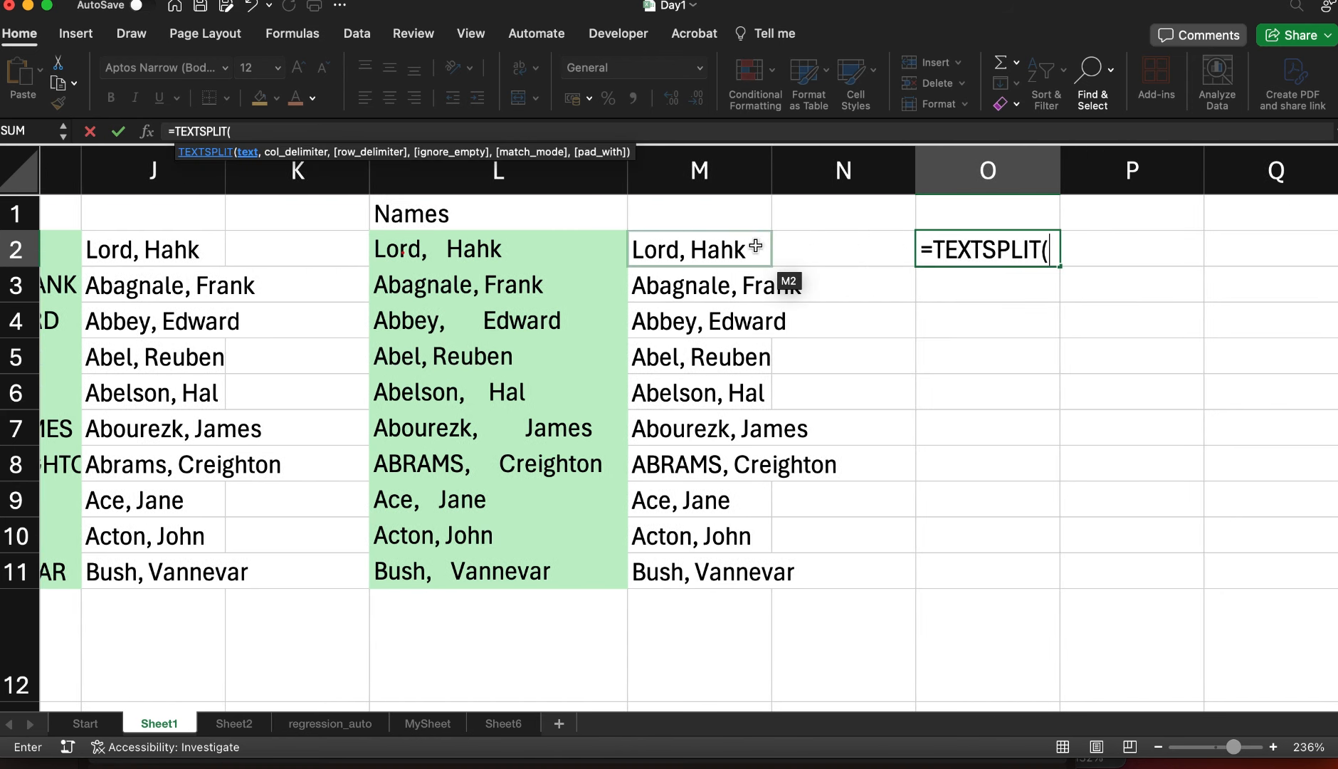
{"action": "left_click", "coordinate": [721, 249]}
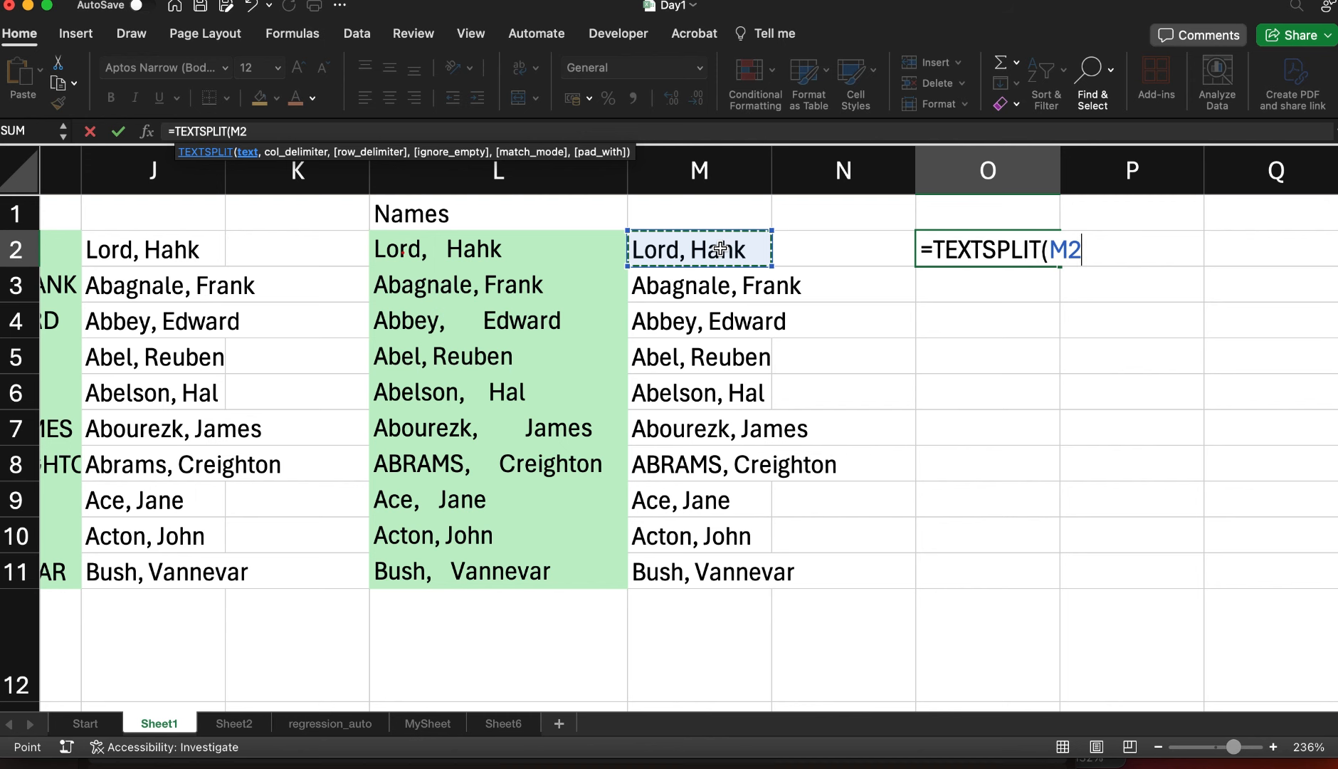
{"action": "type", "text": ","}
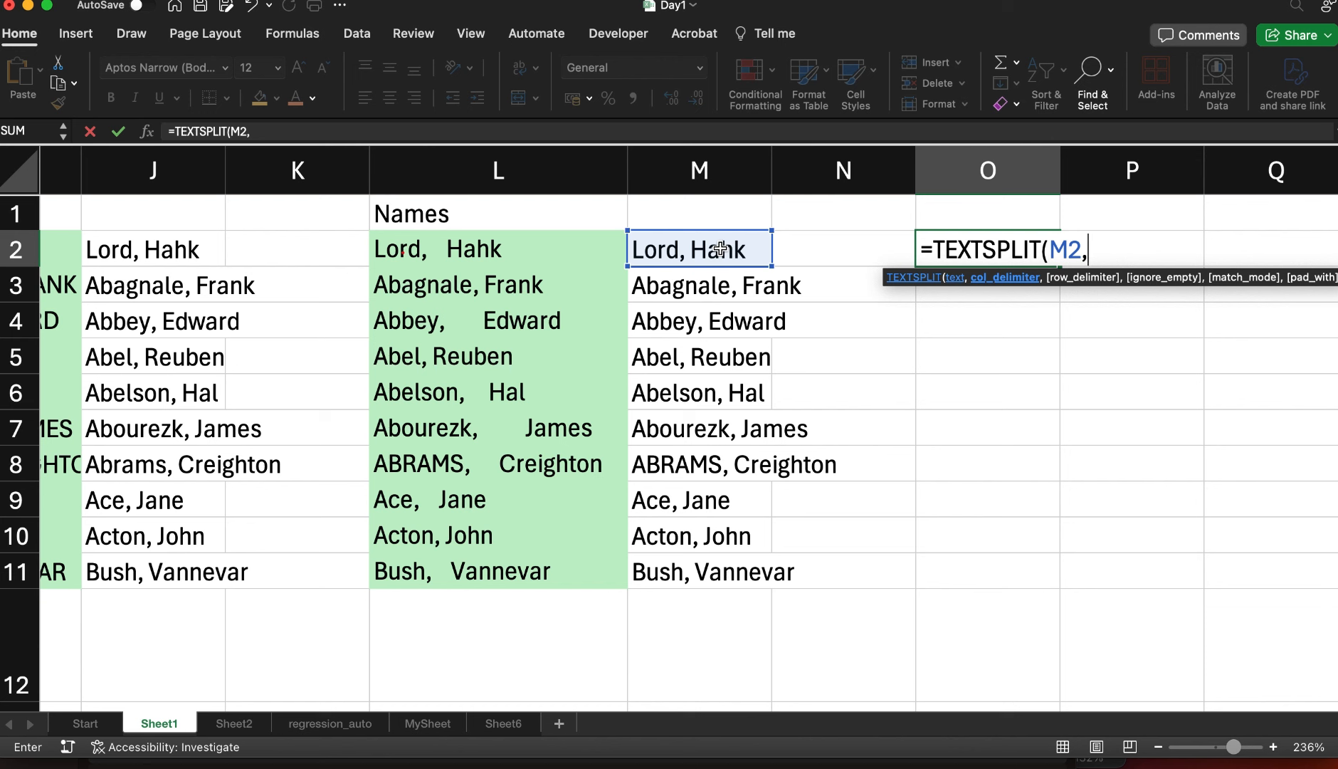
{"action": "type", "text": "\""}
{"action": "type", "text": ", \""}
{"action": "type", "text": ")"}
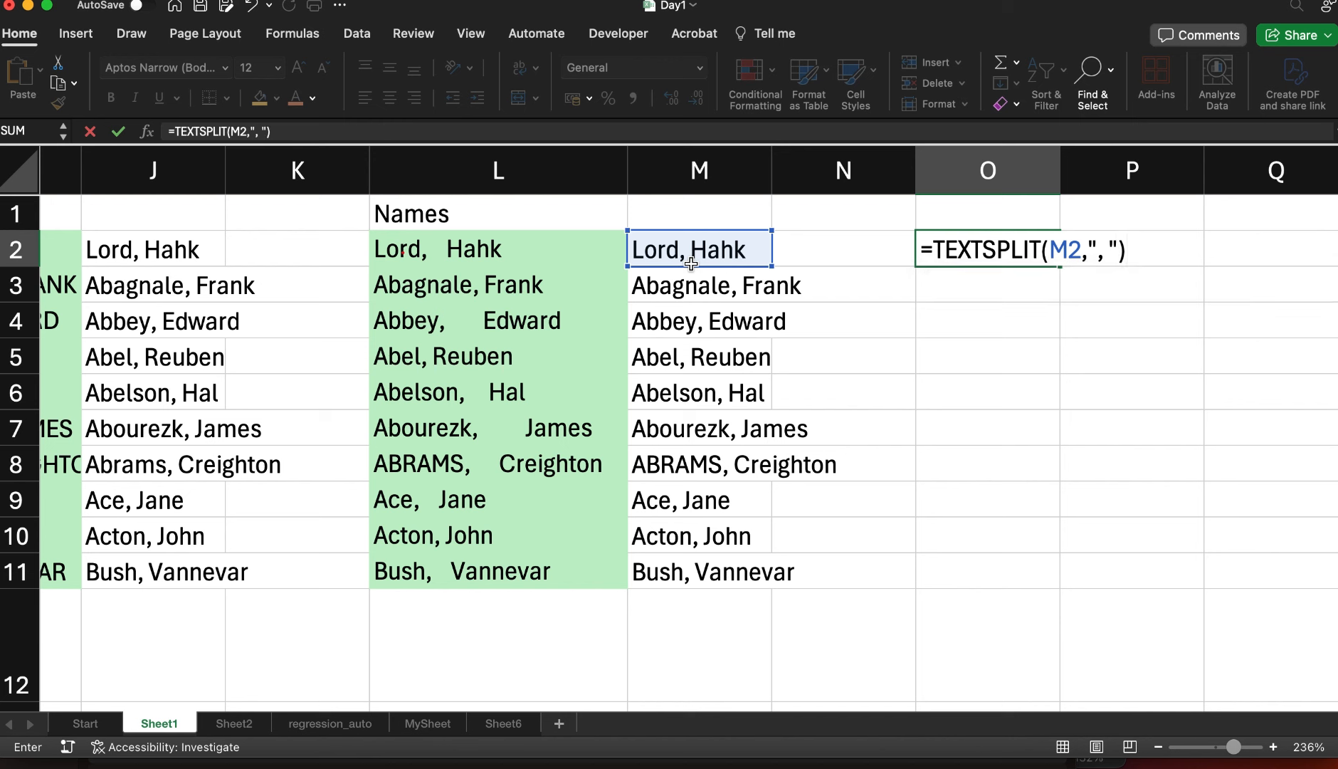
{"action": "key", "text": "Return"}
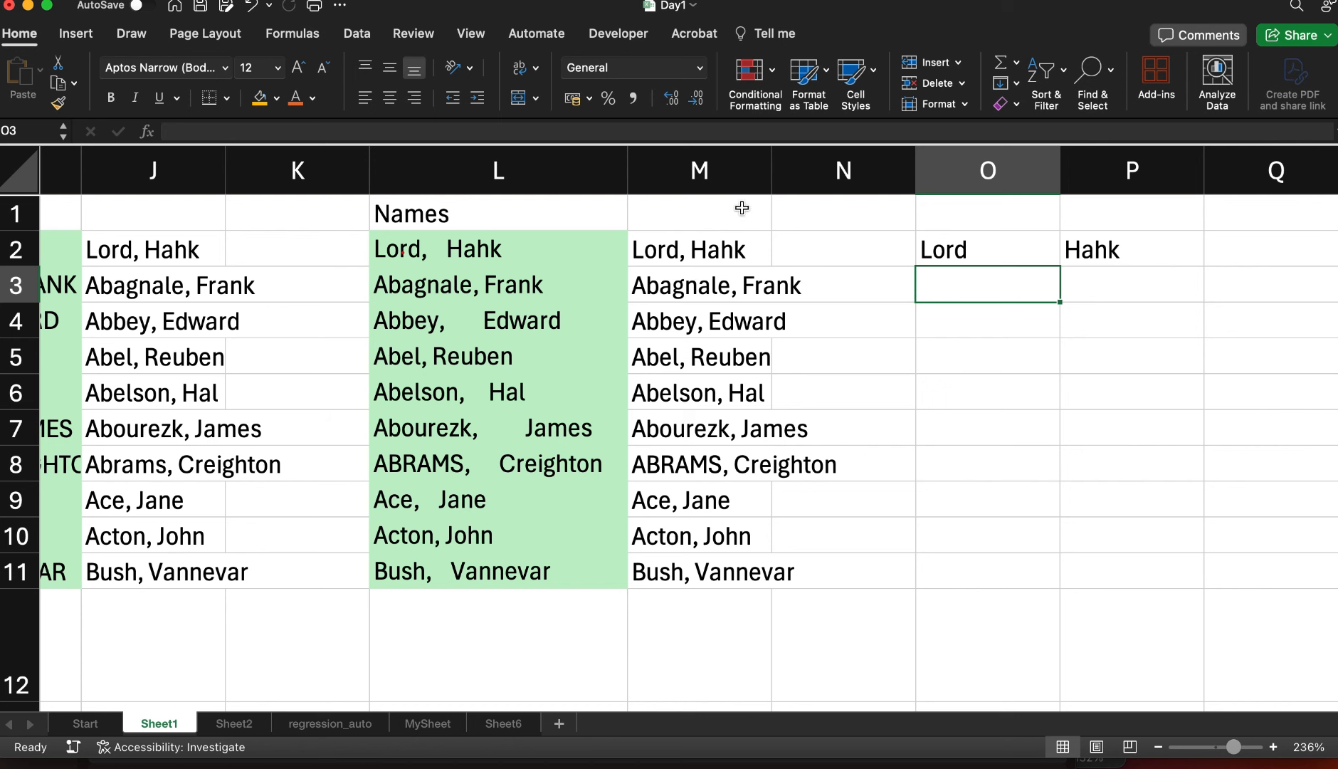
Enter the header First Name in cell O1 above the split results
{"action": "left_click", "coordinate": [953, 220]}
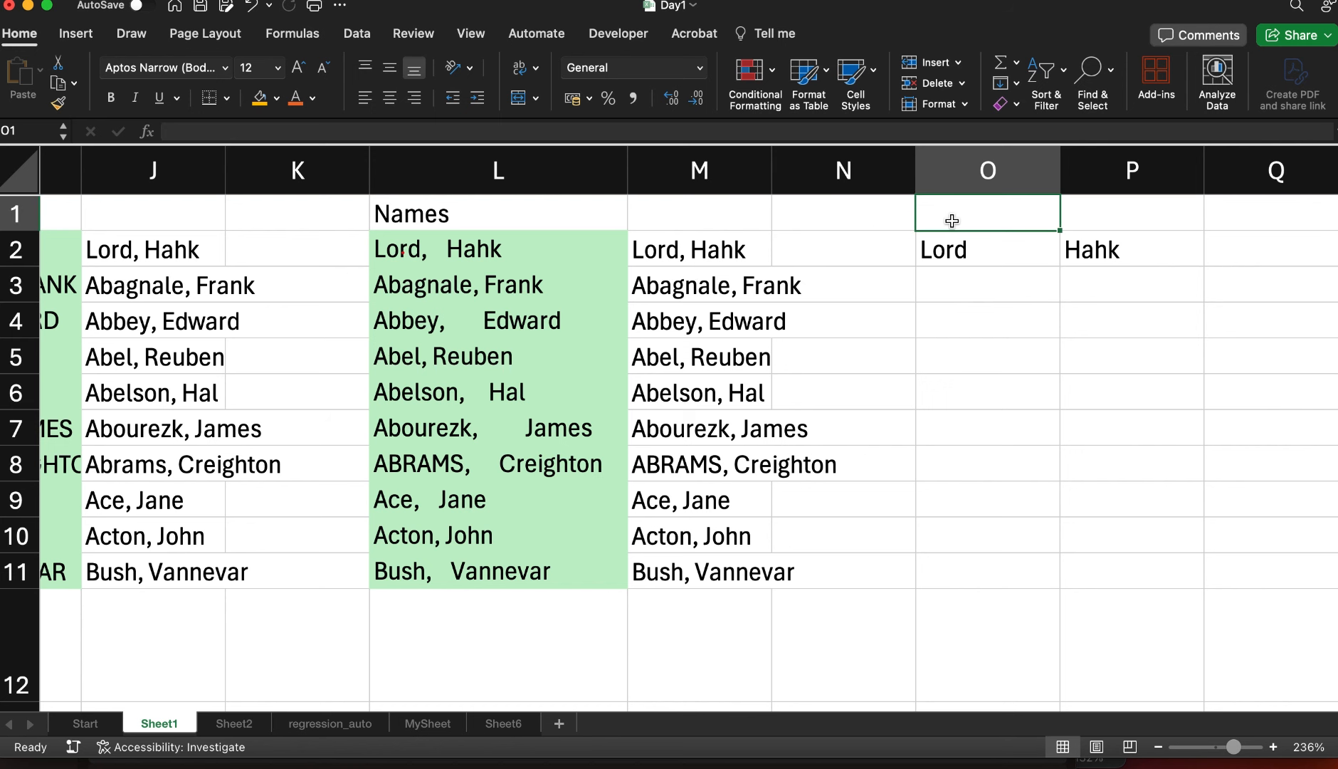
{"action": "type", "text": "First"}
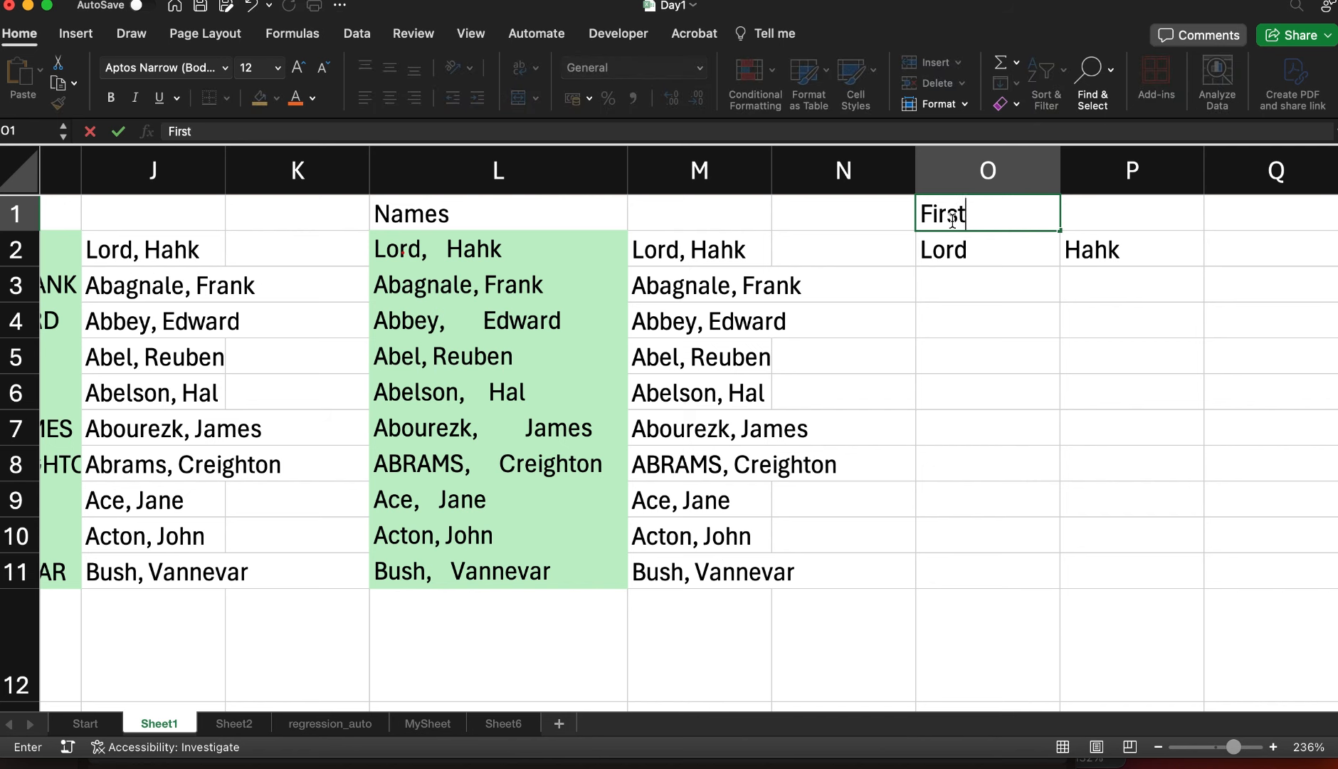
{"action": "type", "text": " Name"}
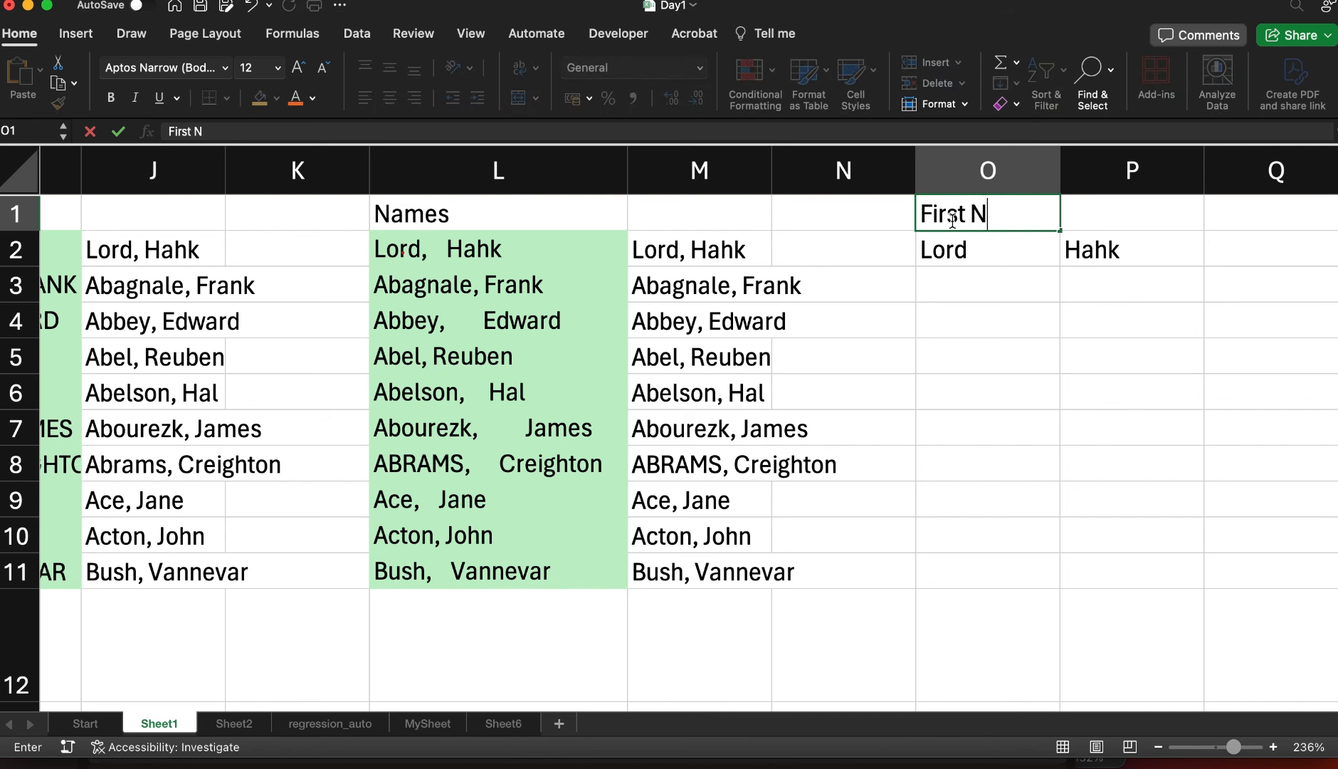